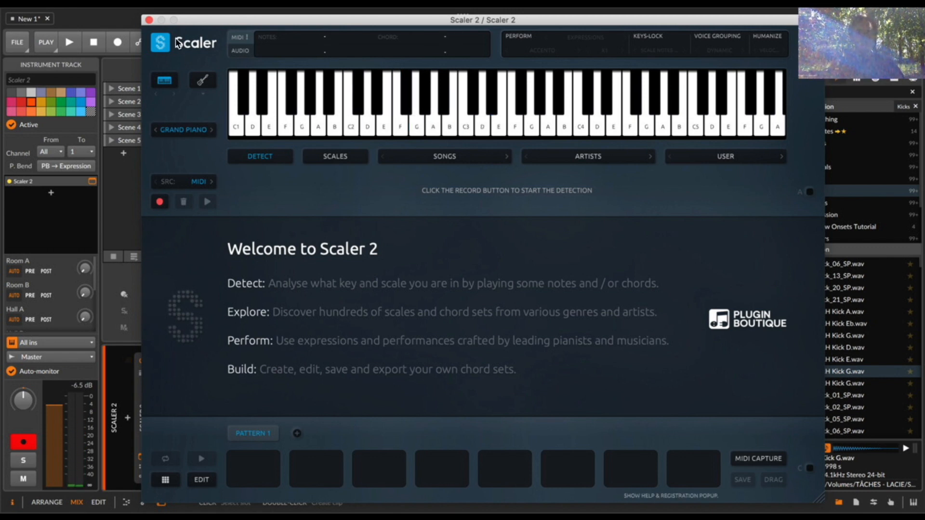
- Add an instrument track after Scaler 2 and load the Scarbee Vintage Keys - Mark I preset onto it
{"action": "left_click", "coordinate": [148, 21]}
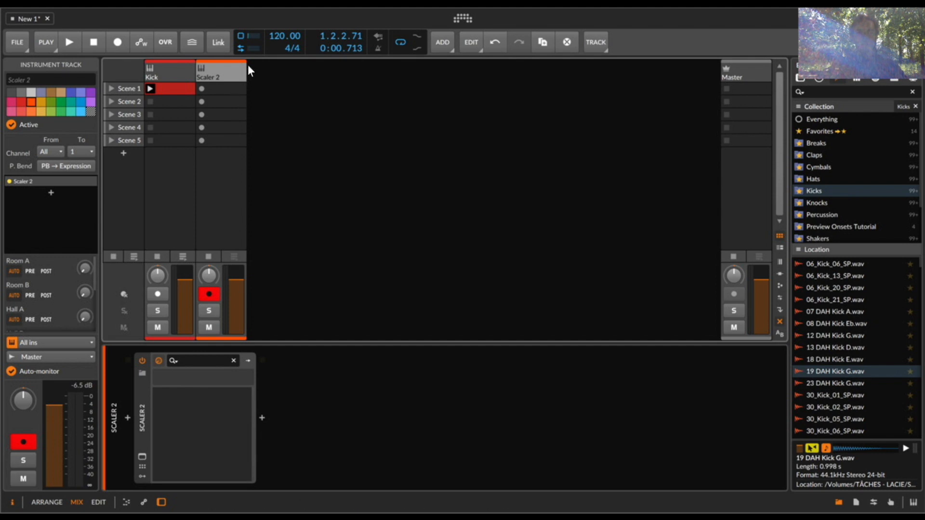
{"action": "double_click", "coordinate": [271, 87]}
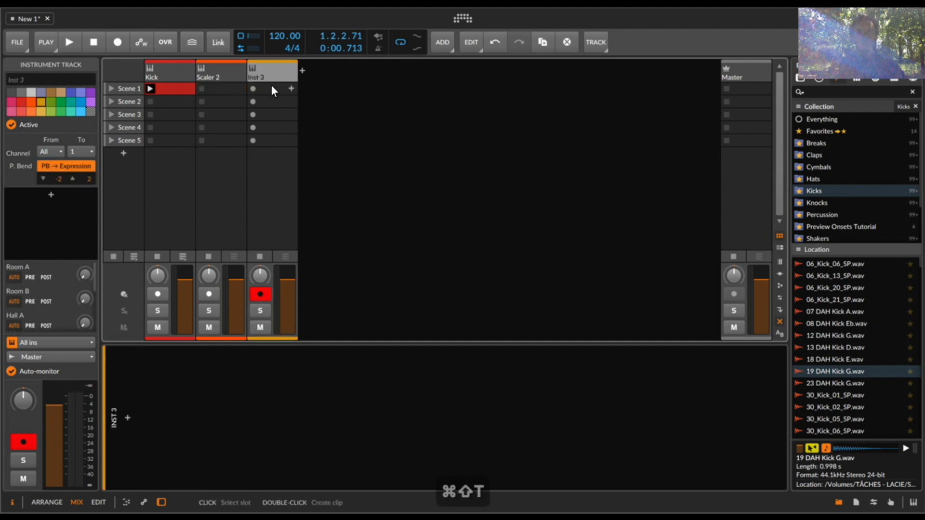
{"action": "double_click", "coordinate": [125, 419]}
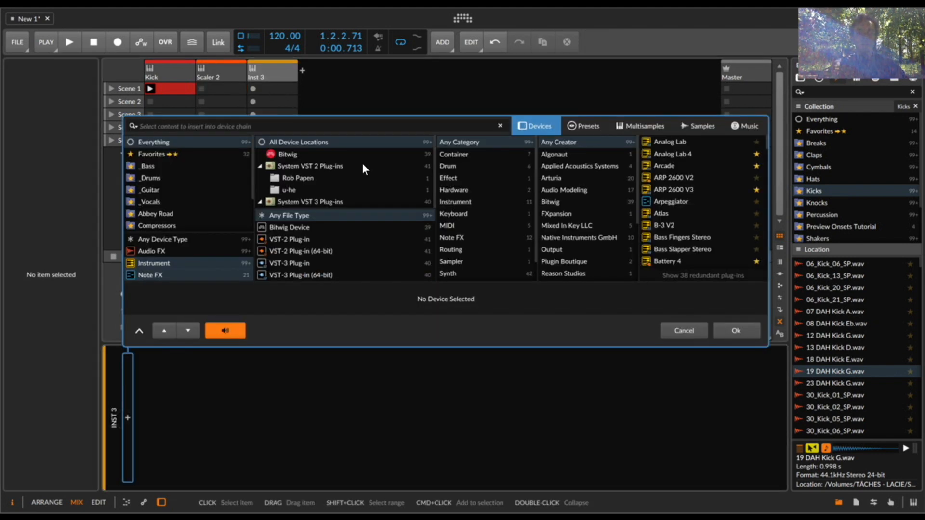
{"action": "type", "text": "mark i"}
{"action": "left_click", "coordinate": [585, 125]}
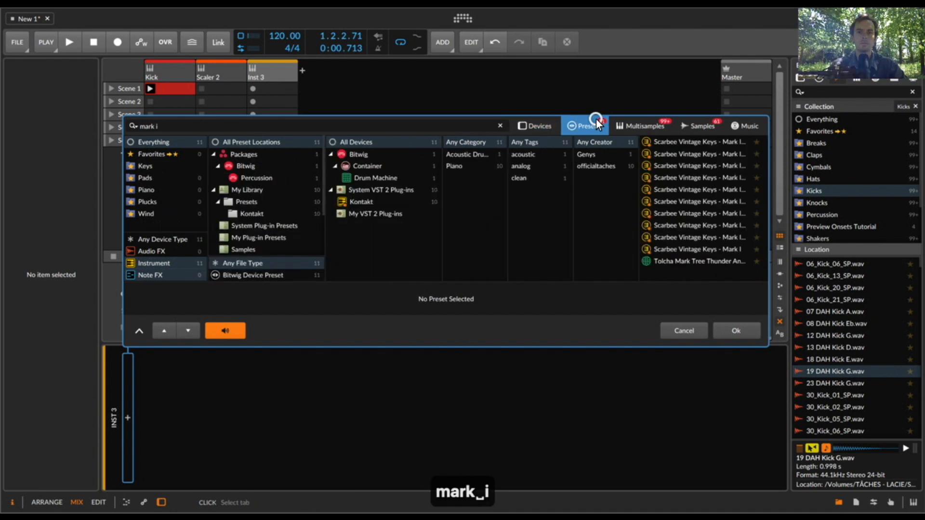
{"action": "double_click", "coordinate": [677, 246]}
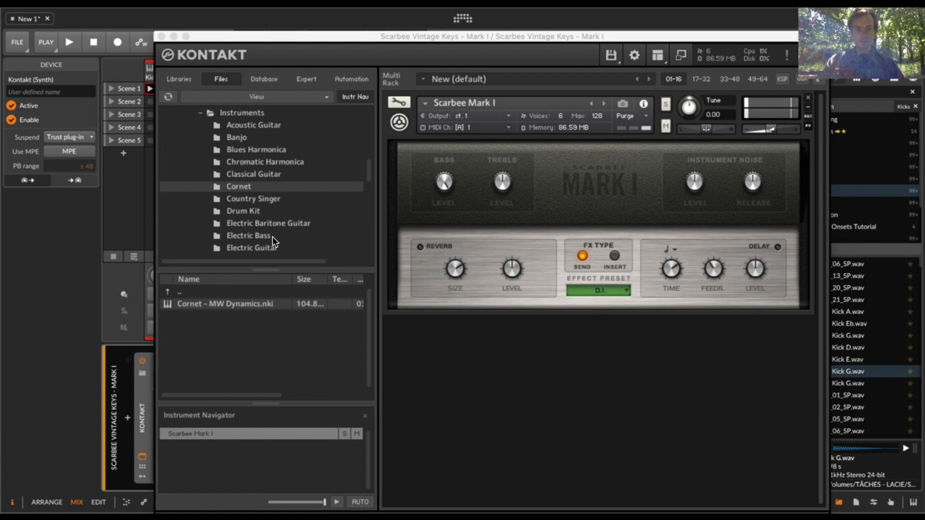
{"action": "left_click", "coordinate": [163, 37]}
- Route the Scaler 2 track's note output to the Scarbee Vintage Keys - Mark I track and record-arm Scaler 2
{"action": "left_click", "coordinate": [225, 72]}
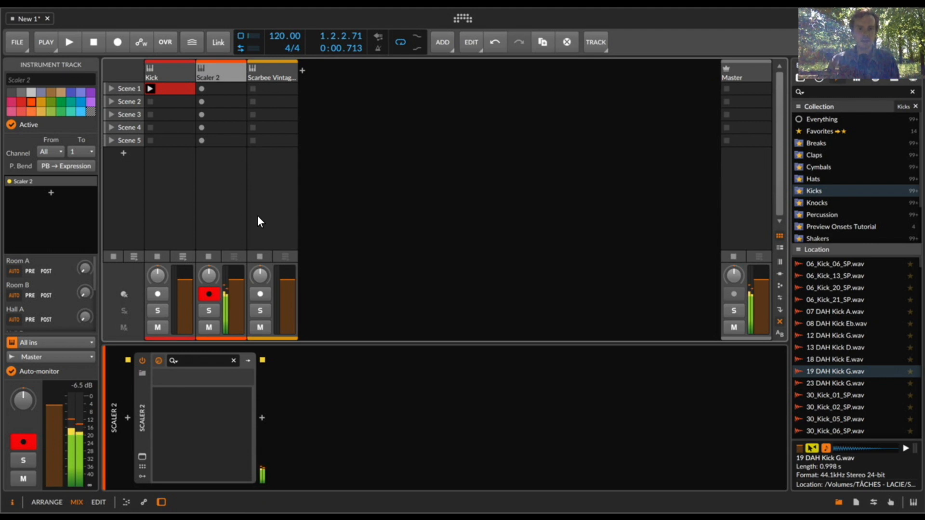
{"action": "left_click", "coordinate": [252, 292]}
{"action": "left_click", "coordinate": [206, 292]}
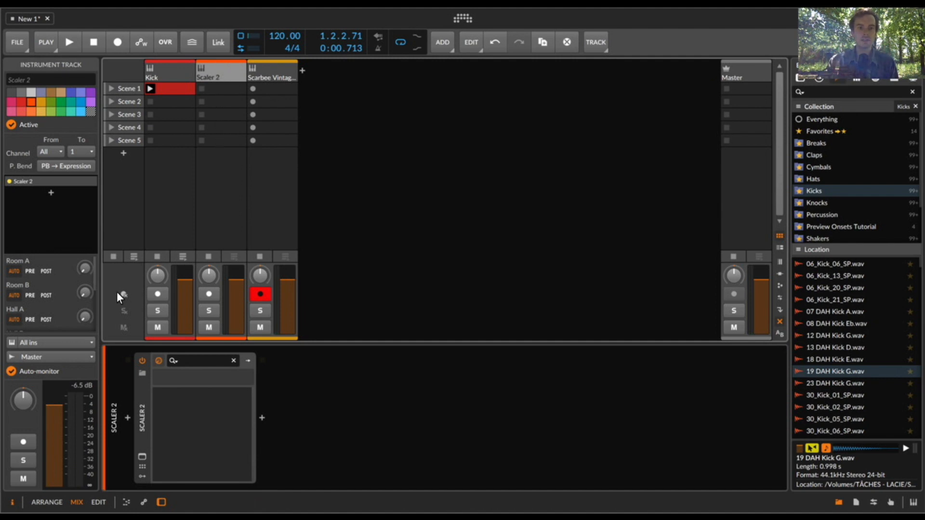
{"action": "left_click", "coordinate": [37, 356]}
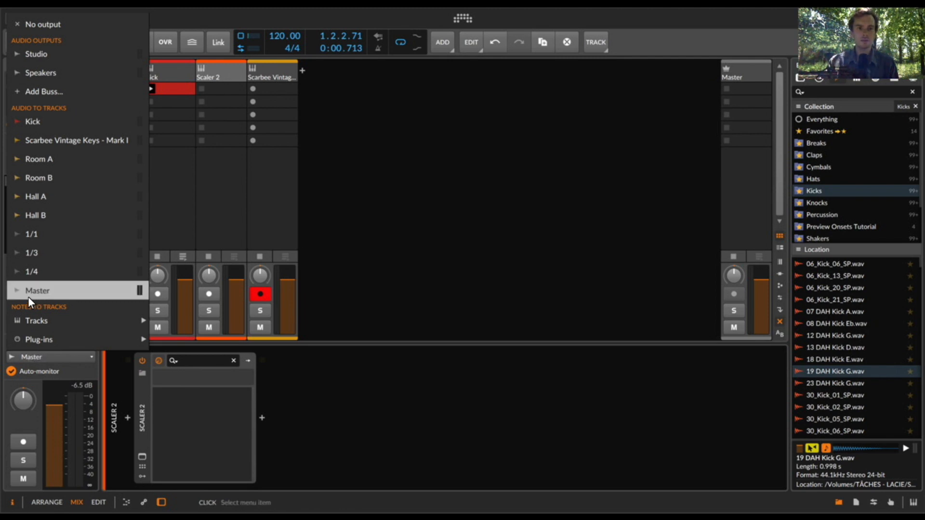
{"action": "mouse_move", "coordinate": [31, 317]}
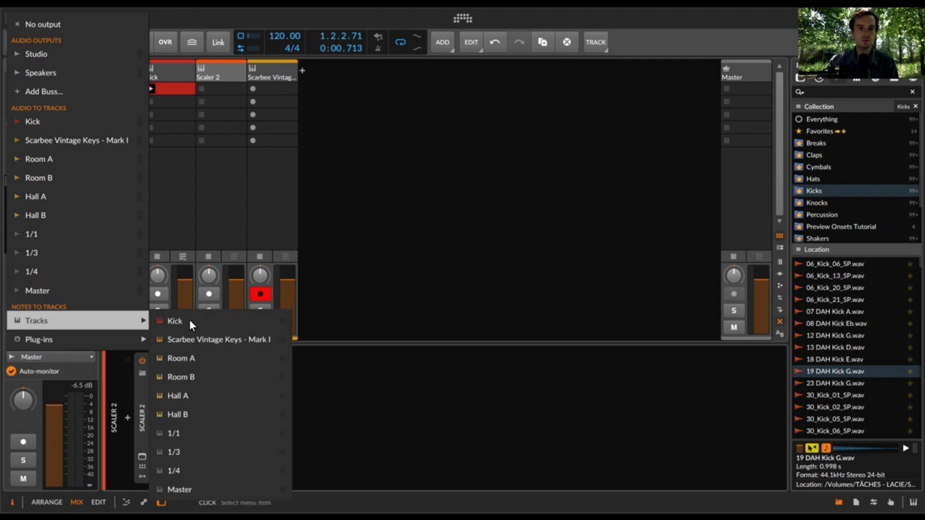
{"action": "left_click", "coordinate": [192, 337]}
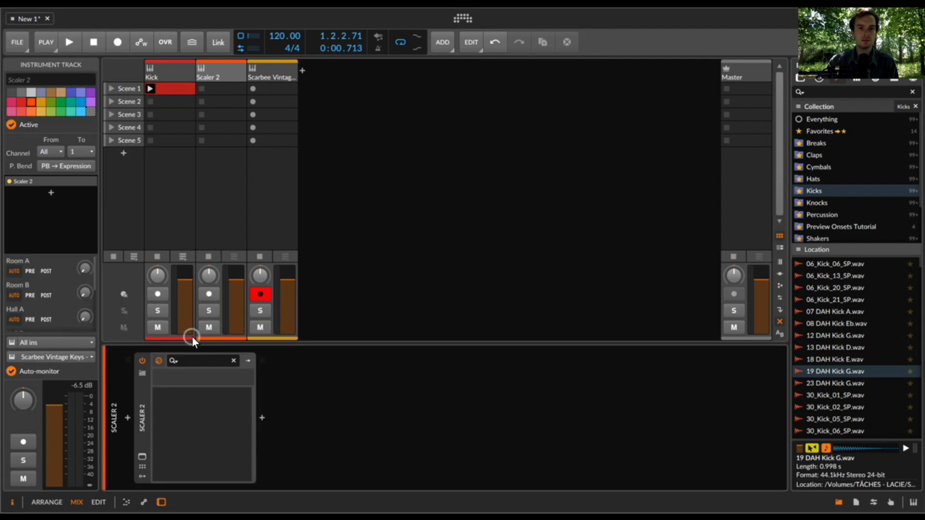
{"action": "left_click", "coordinate": [208, 294]}
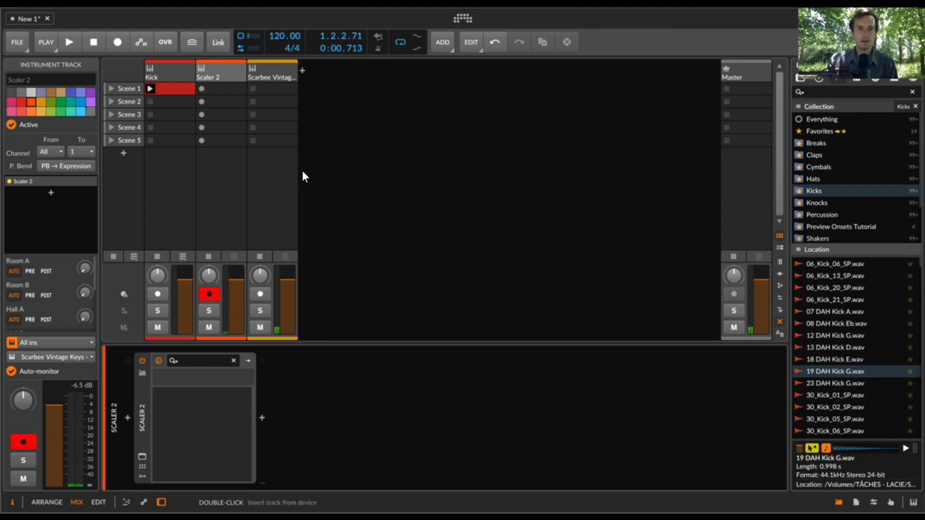
- Open the Scaler 2 plug-in on its track and select the C Major scale
{"action": "left_click", "coordinate": [214, 61]}
{"action": "left_click", "coordinate": [168, 418]}
{"action": "left_click", "coordinate": [142, 455]}
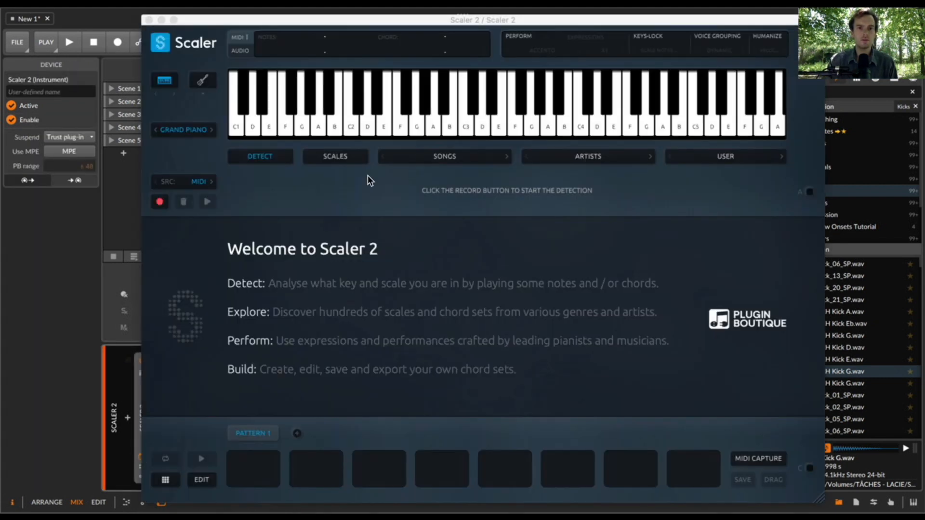
{"action": "left_click", "coordinate": [324, 158]}
{"action": "left_click", "coordinate": [264, 244]}
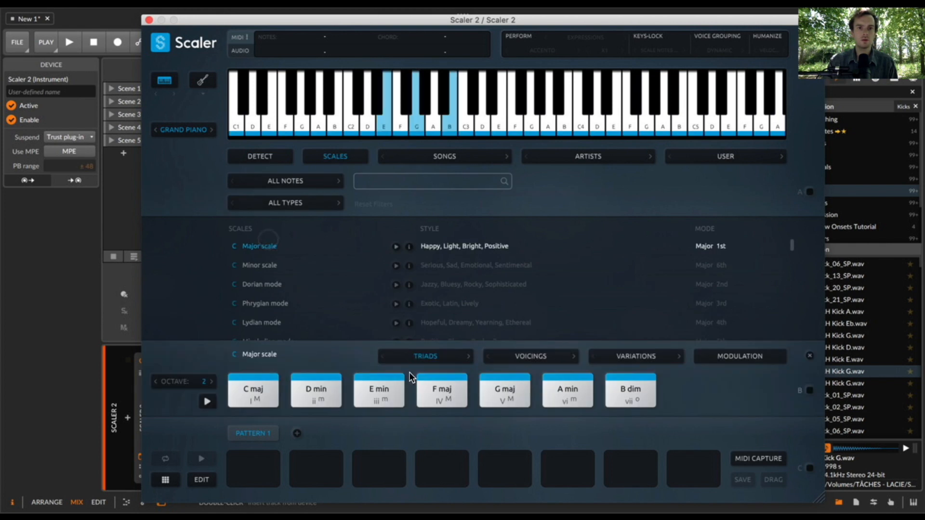
- Audition the A min, F maj and E min chords, moving the plug-in window to expose the track meters
{"action": "left_click", "coordinate": [567, 389]}
{"action": "left_click", "coordinate": [202, 23]}
{"action": "left_click_drag", "start_coordinate": [202, 22], "coordinate": [375, 15]}
{"action": "left_click", "coordinate": [749, 386]}
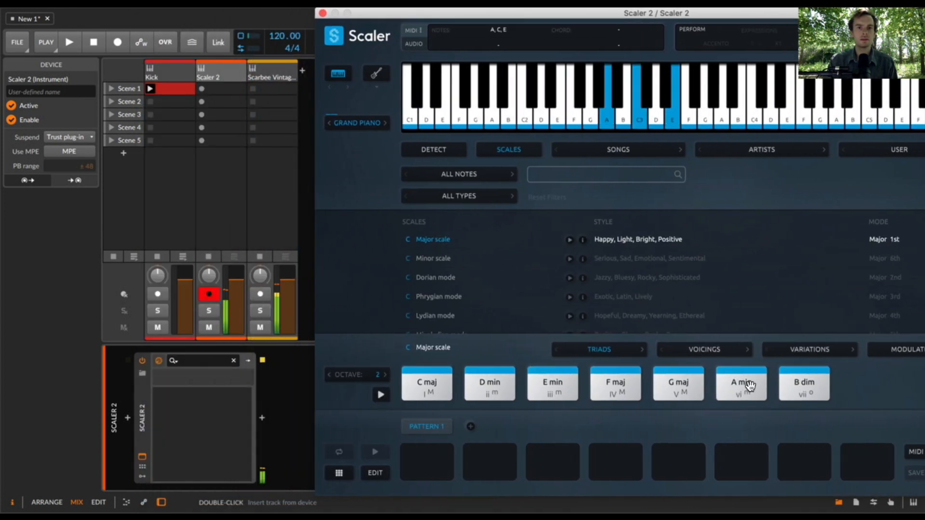
{"action": "left_click", "coordinate": [749, 386]}
{"action": "left_click", "coordinate": [749, 386]}
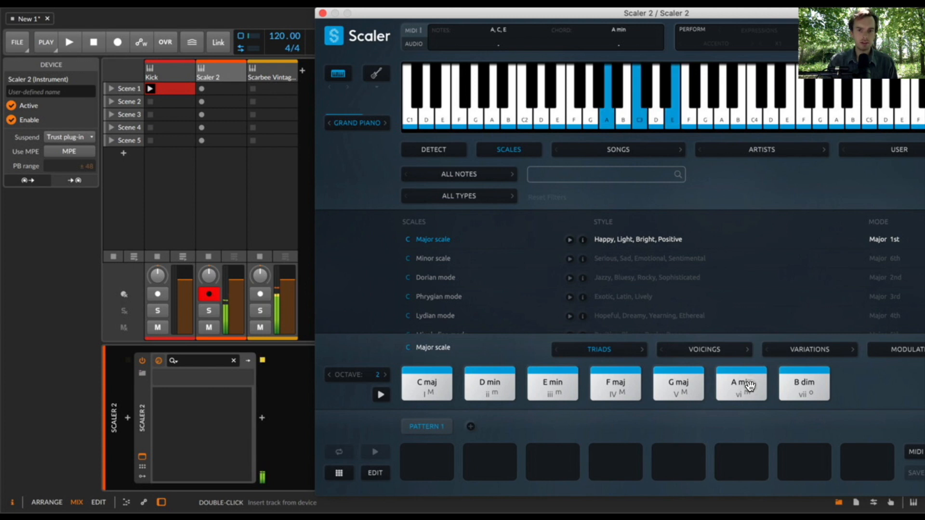
{"action": "left_click", "coordinate": [631, 390]}
{"action": "left_click", "coordinate": [553, 388]}
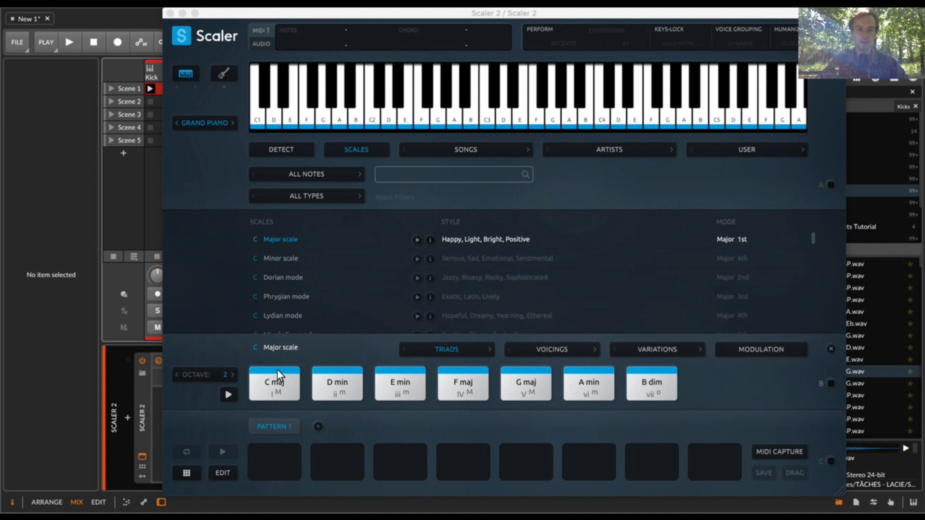
- Build Pattern 1 from the A min, D min and E min chords in its first three slots
{"action": "left_click_drag", "start_coordinate": [574, 383], "coordinate": [275, 460]}
{"action": "left_click_drag", "start_coordinate": [335, 384], "coordinate": [337, 460]}
{"action": "left_click", "coordinate": [398, 379]}
{"action": "left_click_drag", "start_coordinate": [397, 379], "coordinate": [400, 461]}
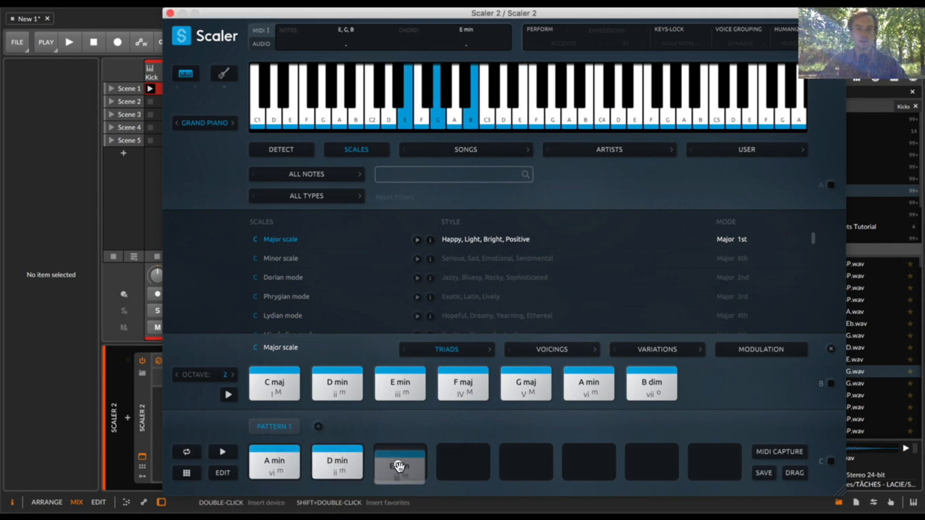
- Play back the Pattern 1 progression, view the playback settings, and play the progression again with looping on
{"action": "left_click", "coordinate": [222, 452]}
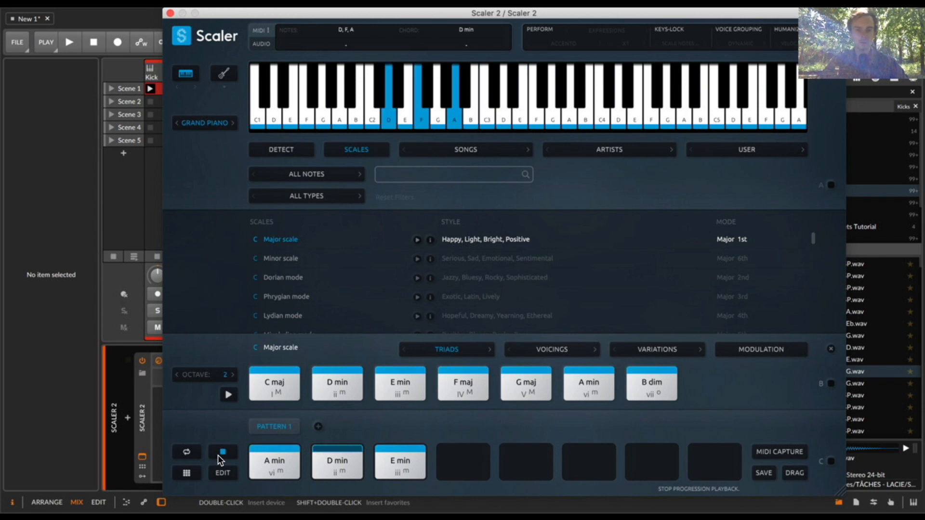
{"action": "left_click", "coordinate": [830, 32]}
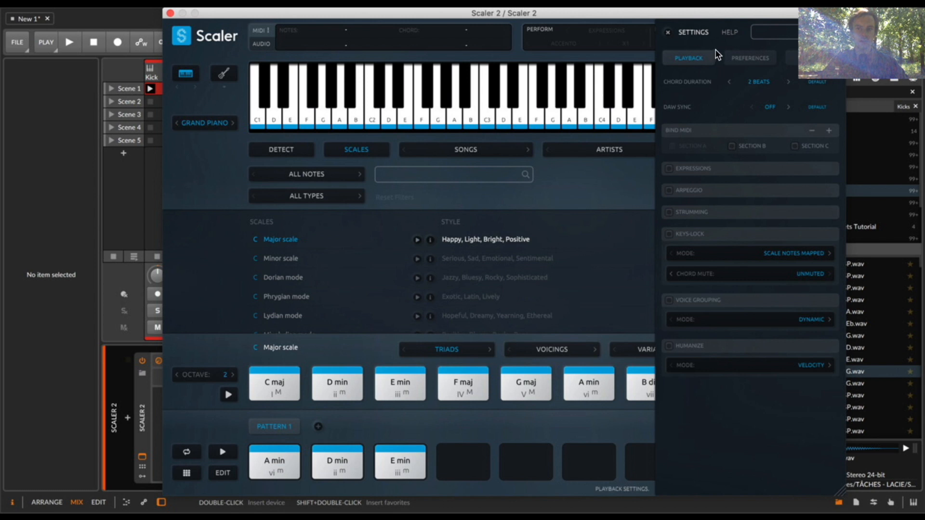
{"action": "left_click", "coordinate": [667, 32]}
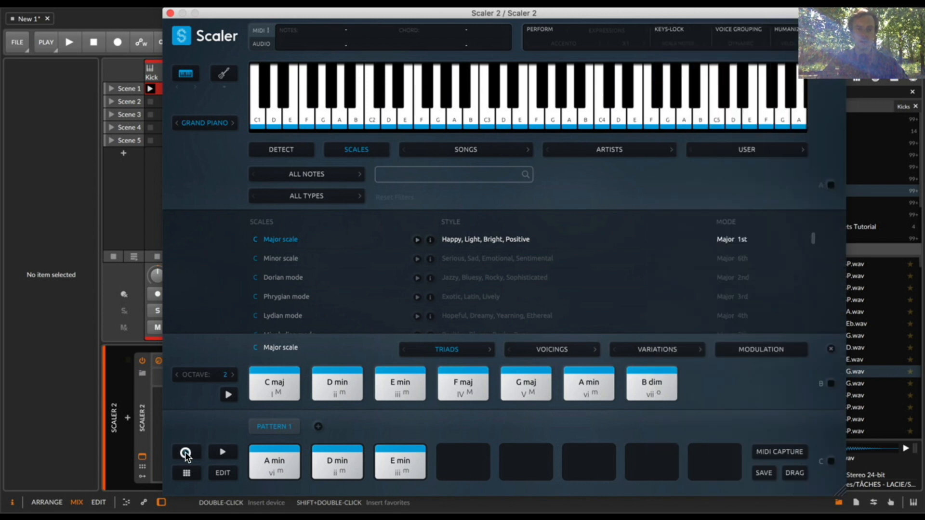
{"action": "left_click", "coordinate": [208, 450]}
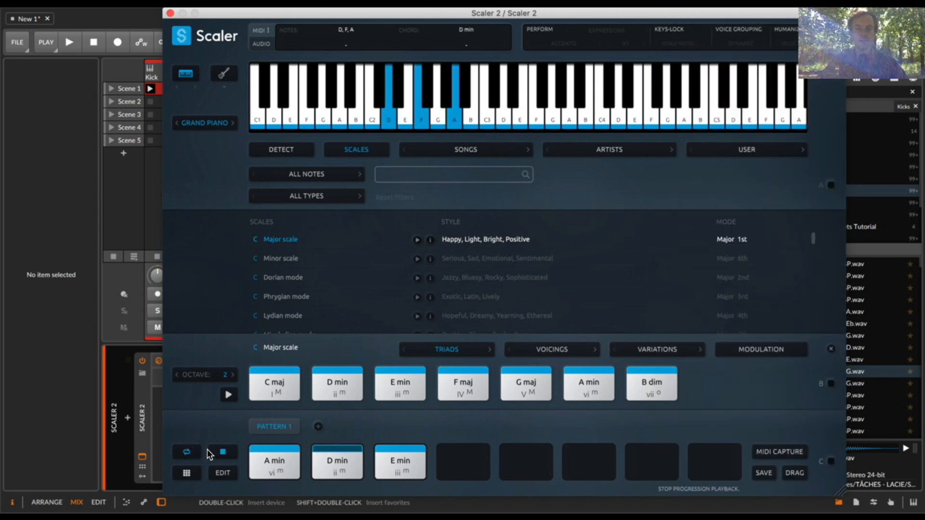
{"action": "left_click", "coordinate": [210, 451]}
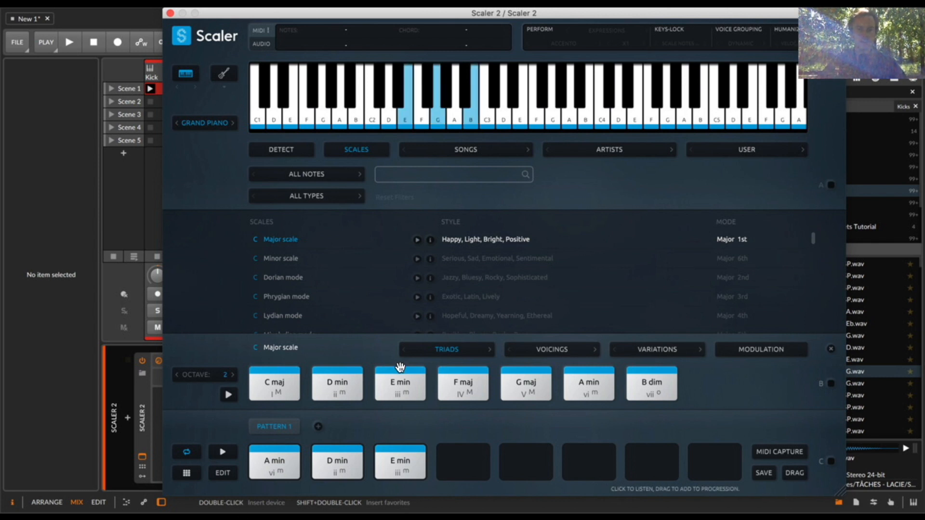
- Hide the scale's chord section and bind incoming MIDI notes to the Pattern 1 chords in section C
{"action": "left_click_drag", "start_coordinate": [474, 14], "coordinate": [451, 16]}
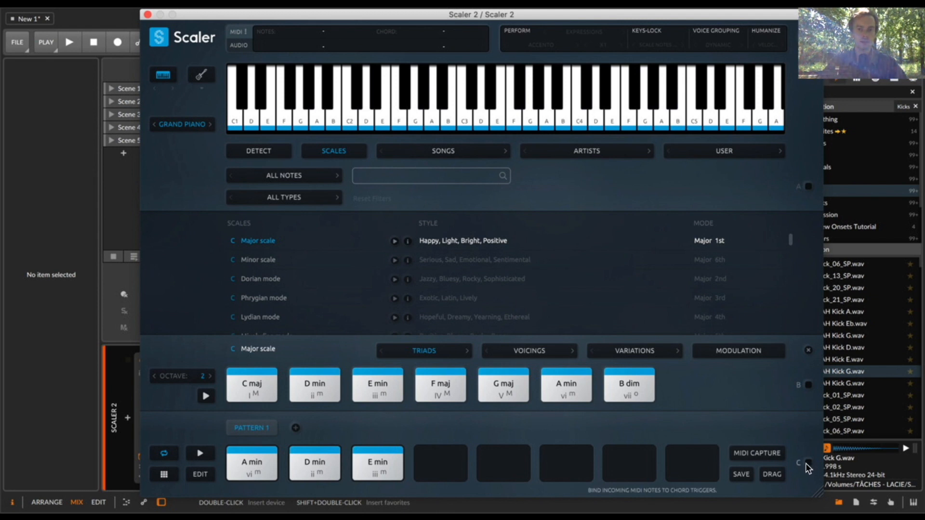
{"action": "left_click", "coordinate": [808, 351]}
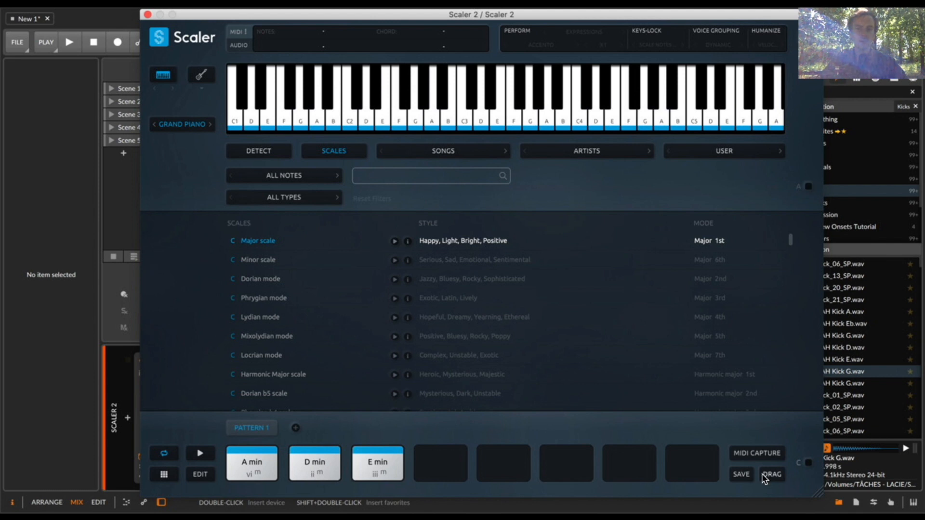
{"action": "left_click", "coordinate": [809, 463]}
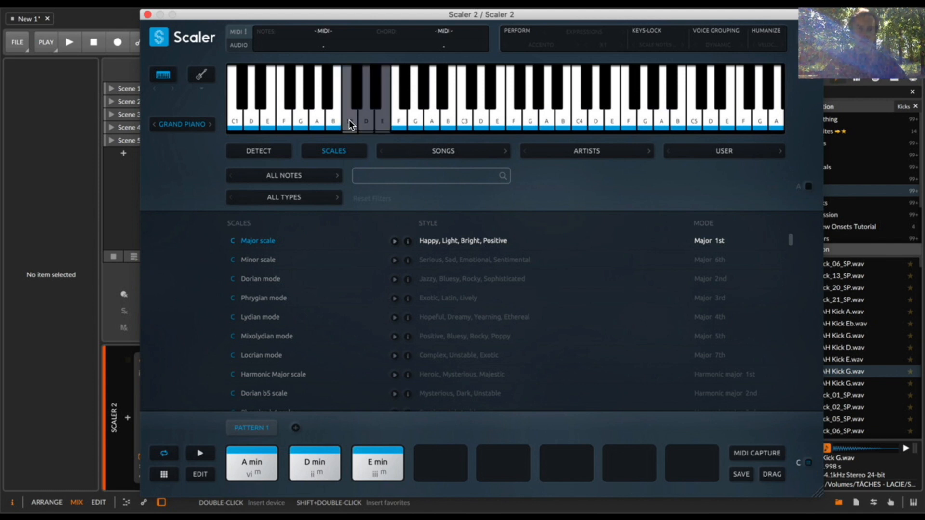
- Audition the pattern's A min chord and its bound C2 key, and close the plug-in window
{"action": "left_click", "coordinate": [268, 455]}
{"action": "left_click", "coordinate": [260, 453]}
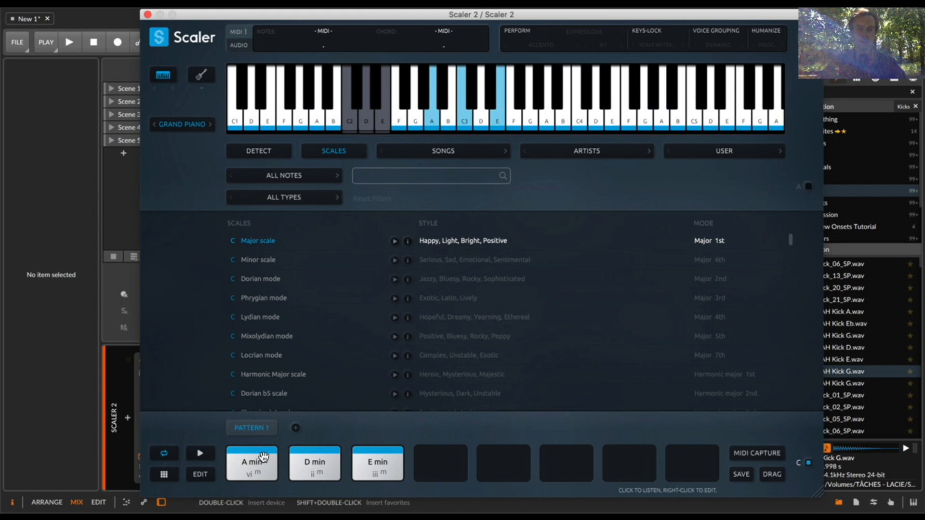
{"action": "left_click", "coordinate": [354, 126]}
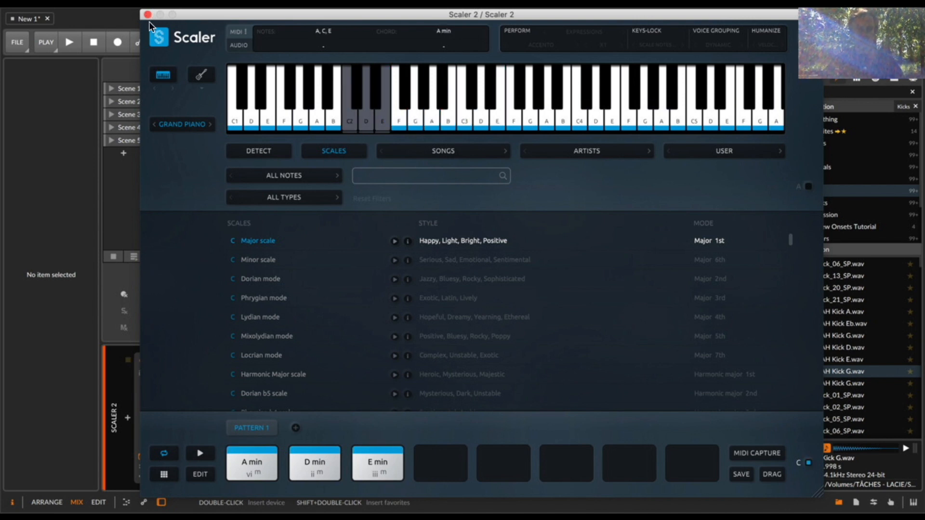
{"action": "left_click", "coordinate": [148, 15]}
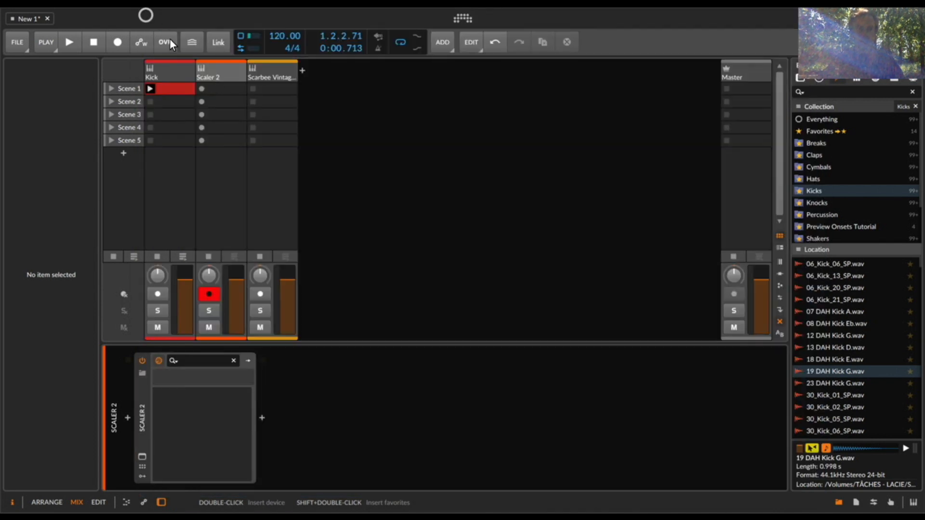
- Export the Pattern 1 chords as a MIDI clip to Scene 1 of the Scaler 2 track and open the clip for editing
{"action": "left_click", "coordinate": [138, 477]}
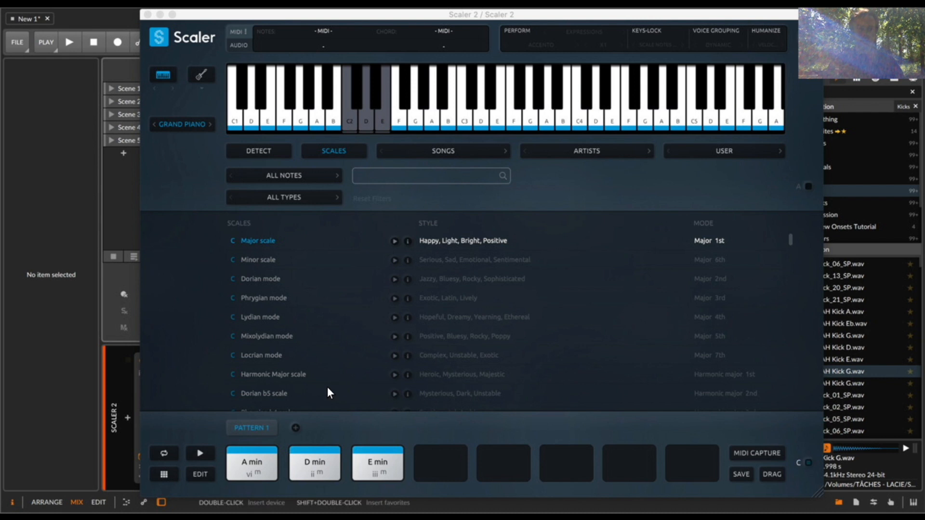
{"action": "left_click_drag", "start_coordinate": [280, 18], "coordinate": [372, 1]}
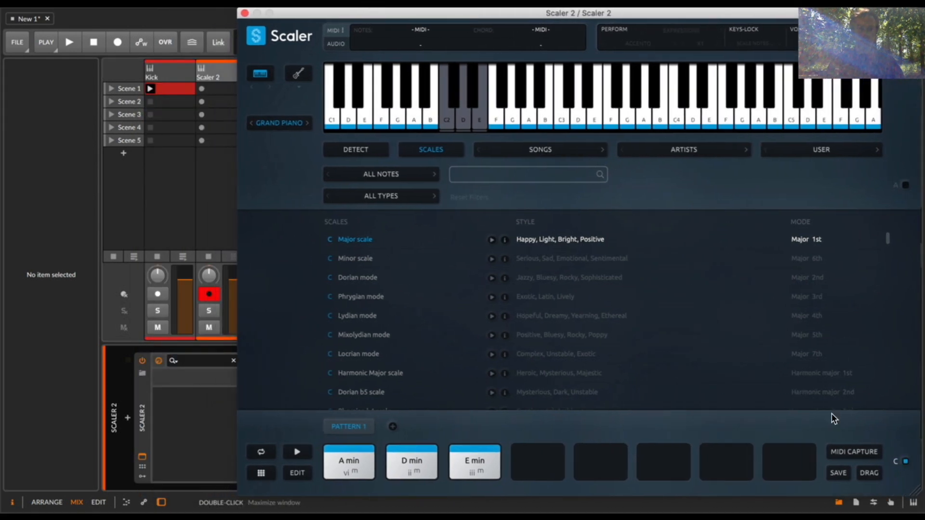
{"action": "left_click_drag", "start_coordinate": [863, 475], "coordinate": [222, 89]}
{"action": "double_click", "coordinate": [222, 88]}
{"action": "left_click", "coordinate": [244, 13]}
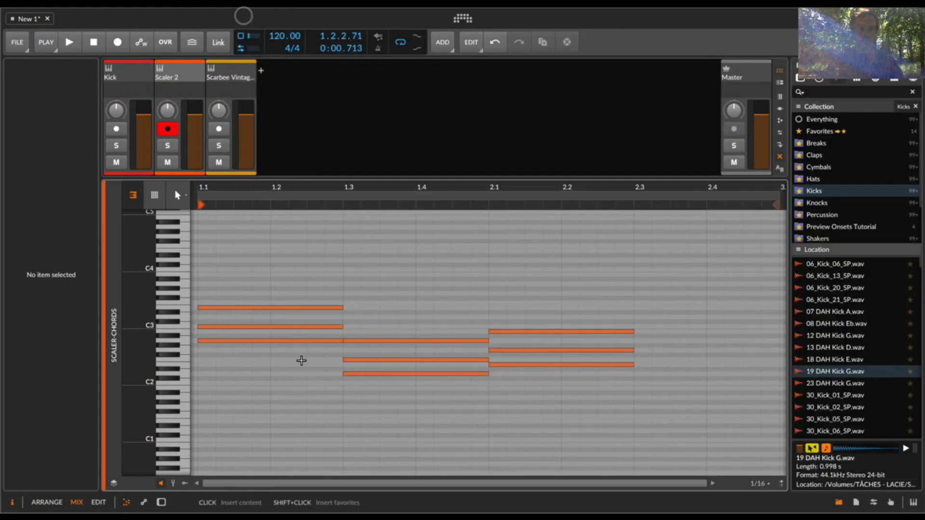
- Delete all the chord notes in the Scene 1 clip and close the note editor
{"action": "left_click_drag", "start_coordinate": [561, 256], "coordinate": [299, 421]}
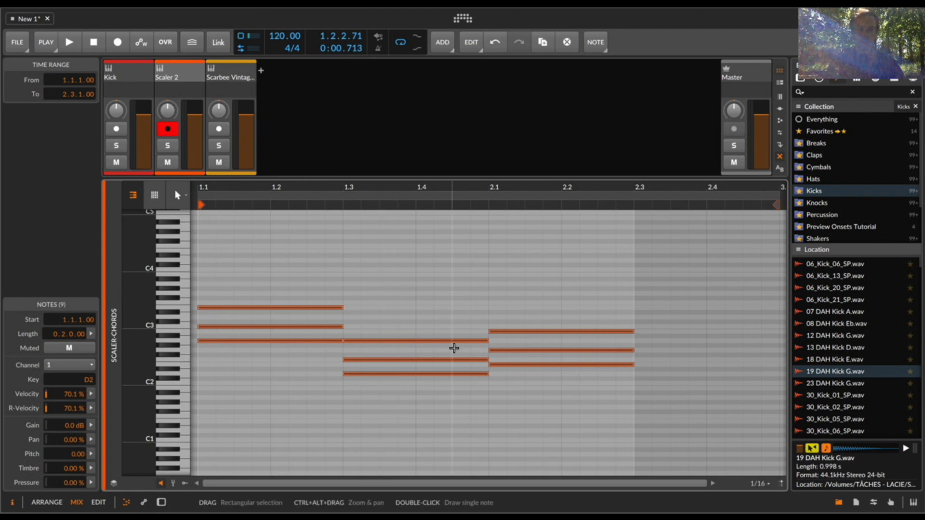
{"action": "key", "text": "BackSpace"}
{"action": "key", "text": "e"}
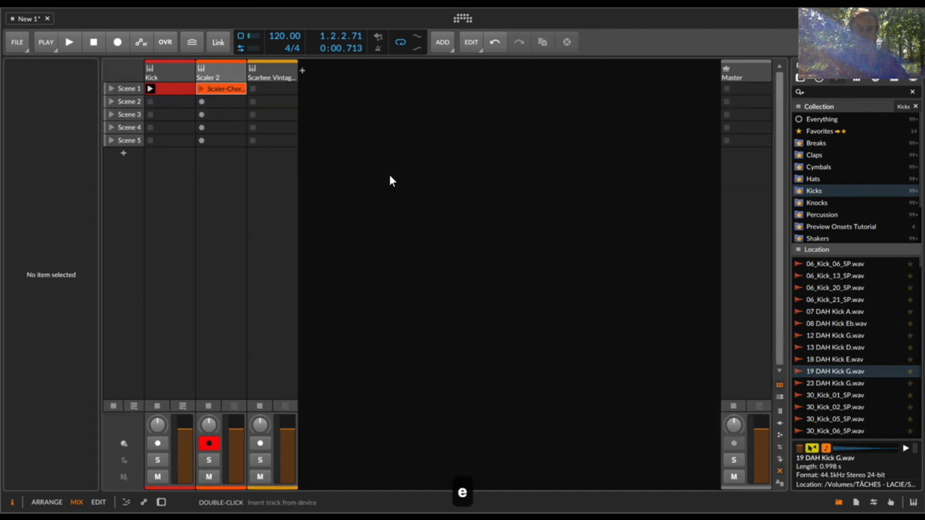
- Record a two-bar clip of trigger notes in Scene 2 of the Scaler 2 track and quantize all its notes
{"action": "left_click", "coordinate": [201, 101]}
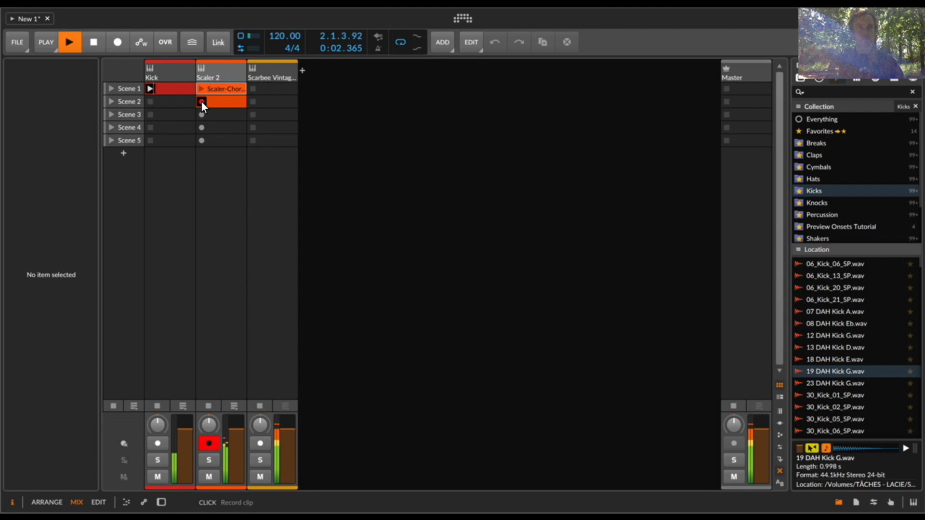
{"action": "key", "text": "space"}
{"action": "double_click", "coordinate": [201, 100]}
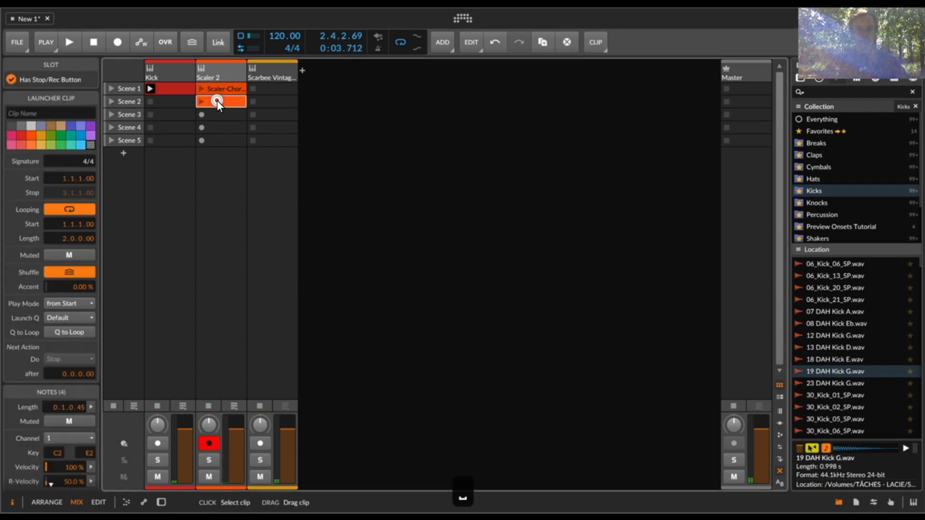
{"action": "key", "text": "super+a"}
{"action": "key", "text": "super+u"}
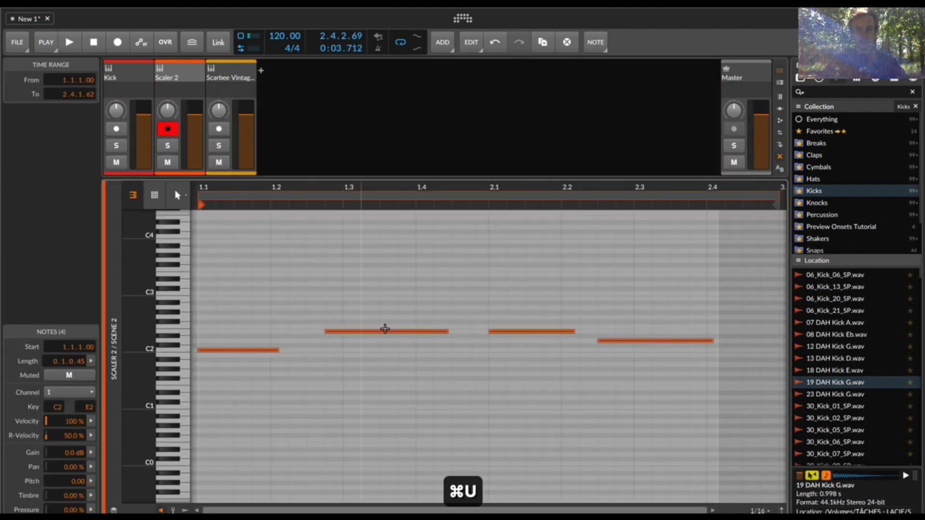
- Launch the Scene 2 clip of the Scaler 2 track, listen to it briefly, and reopen its note editor
{"action": "left_click", "coordinate": [366, 320]}
{"action": "left_click", "coordinate": [366, 333]}
{"action": "key", "text": "space"}
{"action": "key", "text": "space"}
{"action": "key", "text": "e"}
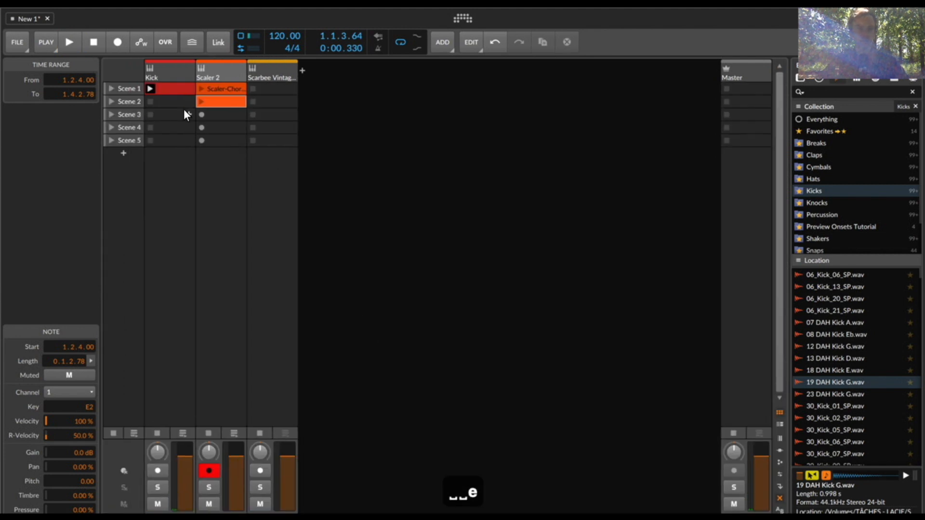
{"action": "left_click", "coordinate": [202, 102]}
{"action": "double_click", "coordinate": [221, 102]}
{"action": "key", "text": "space"}
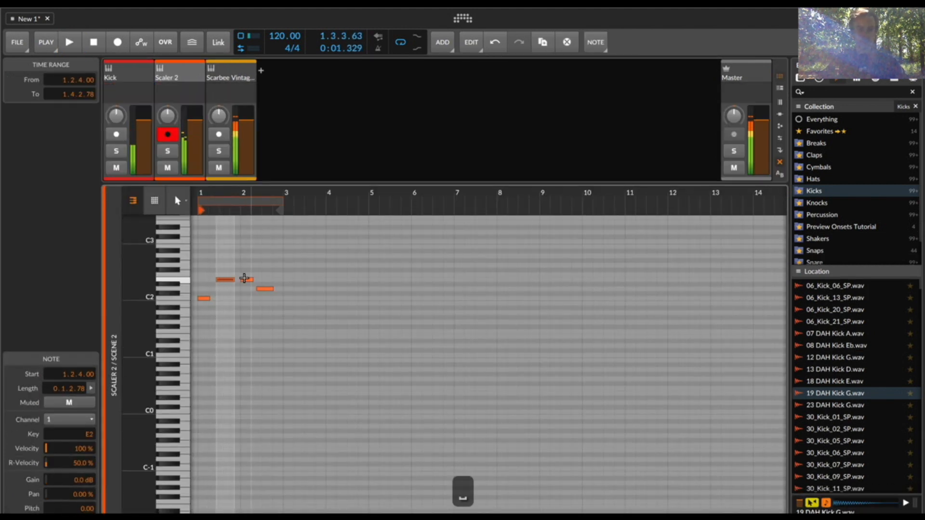
- Move the first E2 note in the Scene 2 clip about a sixteenth note earlier and play the clip back
{"action": "left_click_drag", "start_coordinate": [205, 196], "coordinate": [201, 190]}
{"action": "left_click_drag", "start_coordinate": [296, 281], "coordinate": [286, 281]}
{"action": "left_click", "coordinate": [300, 294]}
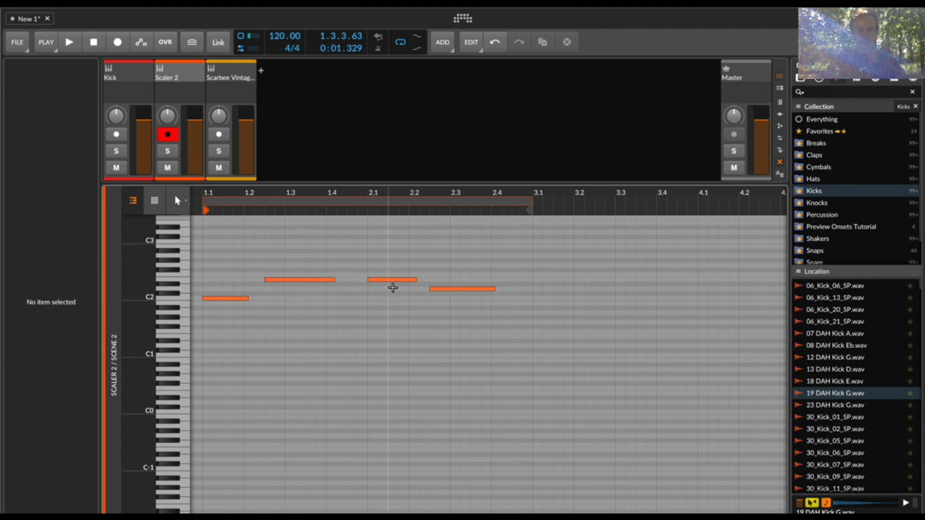
{"action": "key", "text": "super+a"}
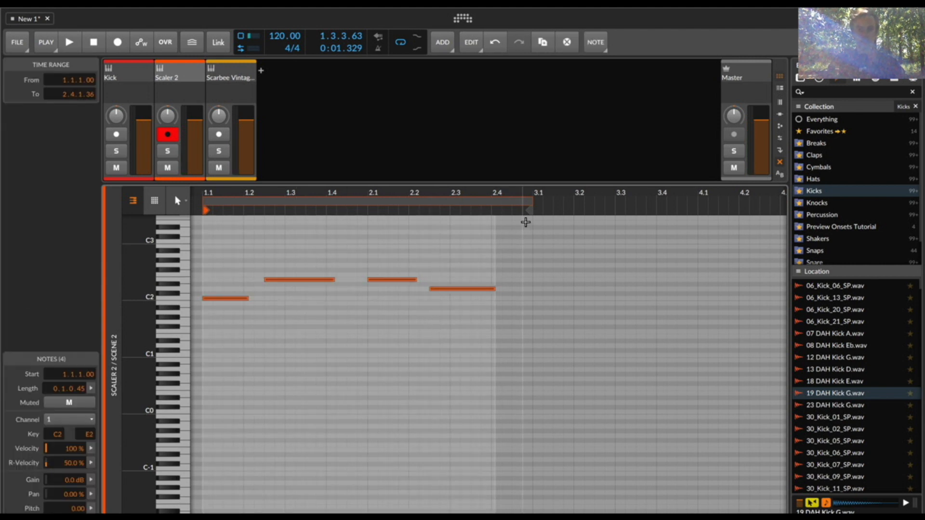
{"action": "key", "text": "space"}
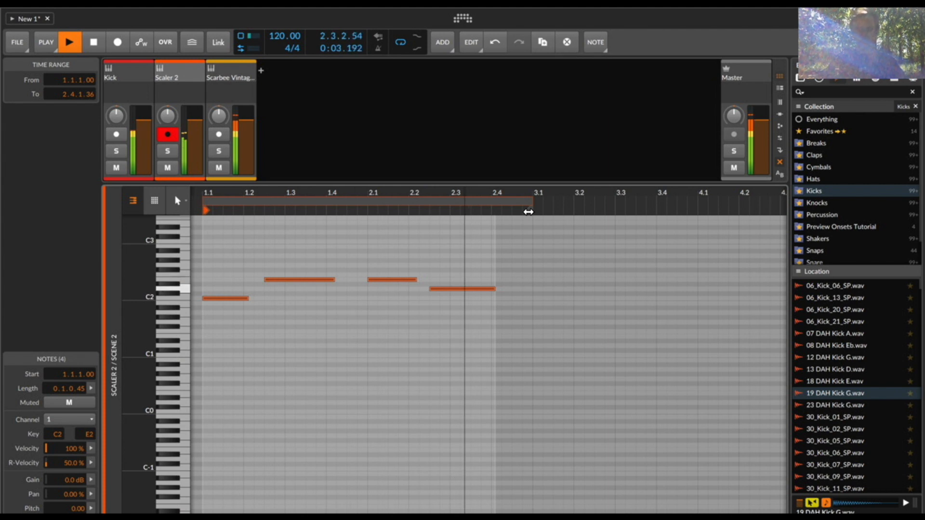
{"action": "key", "text": "space"}
{"action": "left_click", "coordinate": [431, 379]}
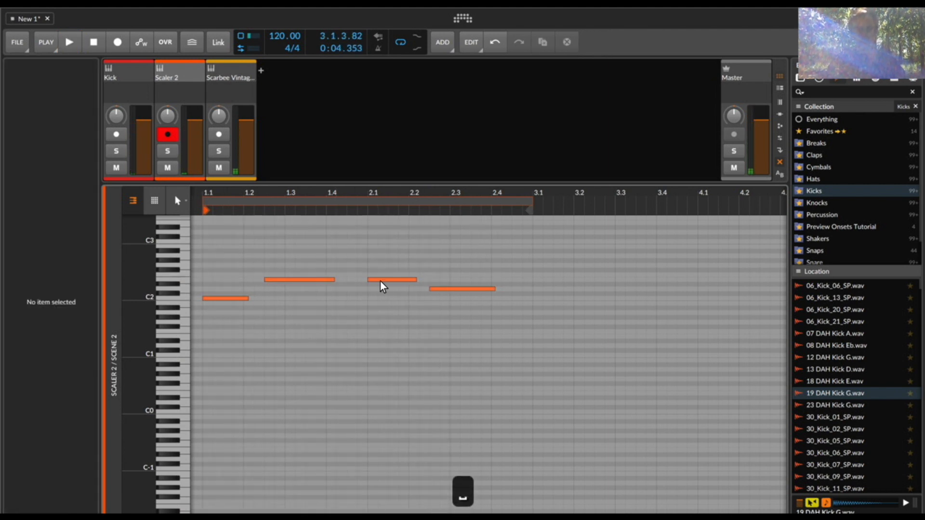
- Try a short D2 note at 1.4.3.00 in the Scene 2 clip, listen to it, and delete it
{"action": "double_click", "coordinate": [352, 289]}
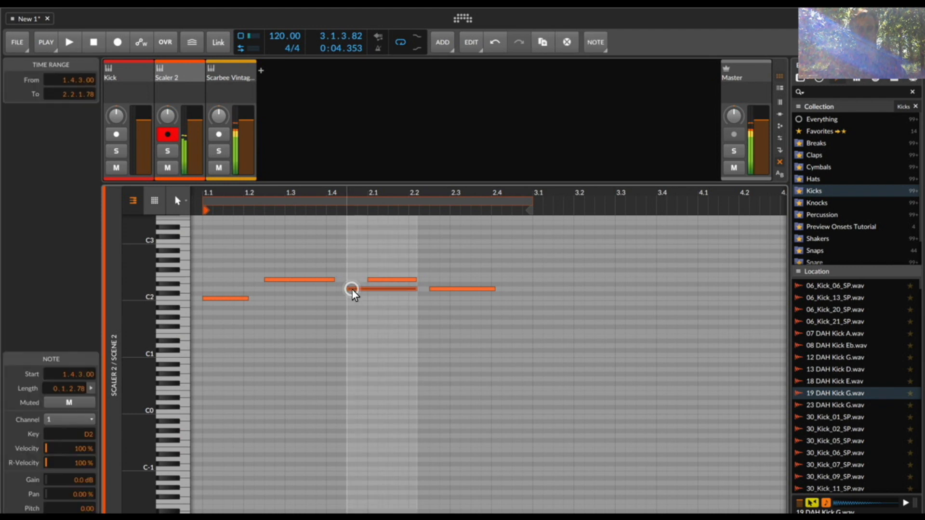
{"action": "key", "text": "["}
{"action": "key", "text": "["}
{"action": "key", "text": "["}
{"action": "key", "text": "space"}
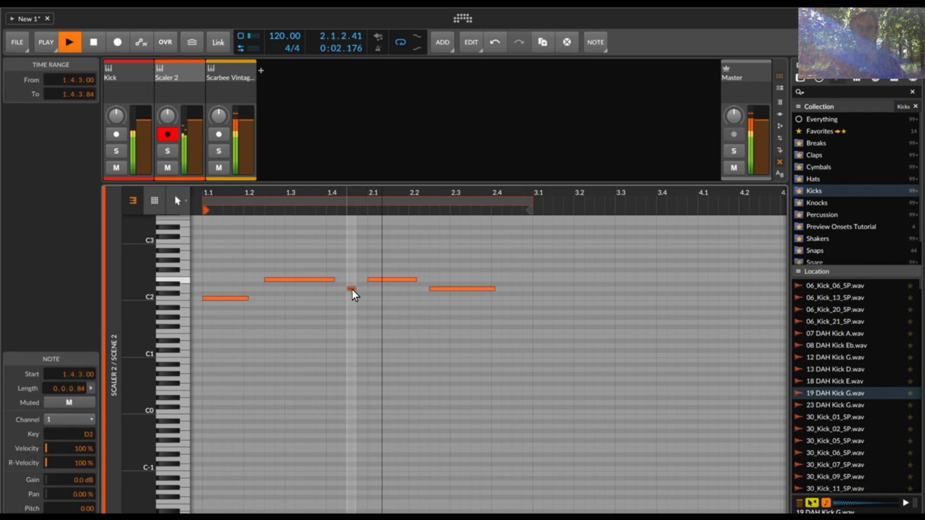
{"action": "key", "text": "BackSpace"}
{"action": "key", "text": "space"}
{"action": "key", "text": "e"}
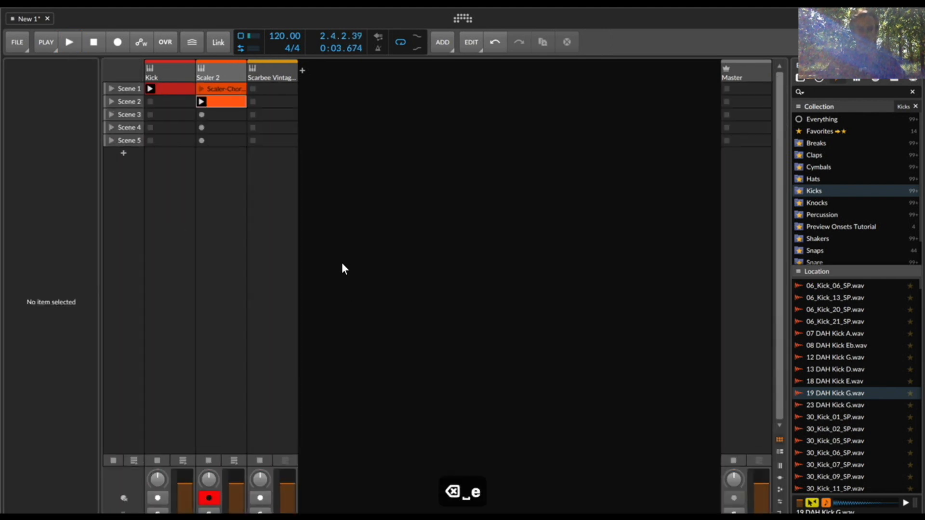
- Examine the trigger notes in the Scene 2 clip and compare the Scaler 2 and Scarbee Vintage Keys tracks
{"action": "left_click", "coordinate": [220, 103]}
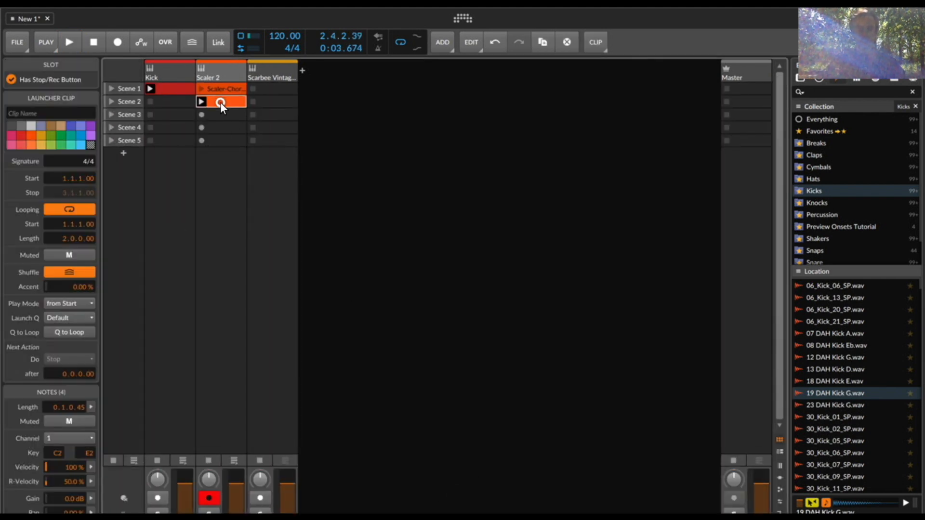
{"action": "double_click", "coordinate": [222, 101]}
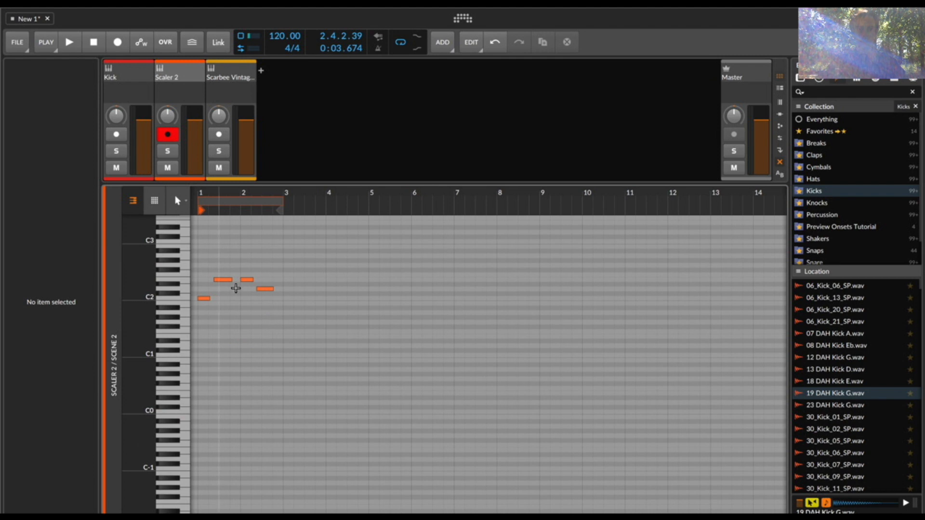
{"action": "key", "text": "e"}
{"action": "left_click", "coordinate": [213, 74]}
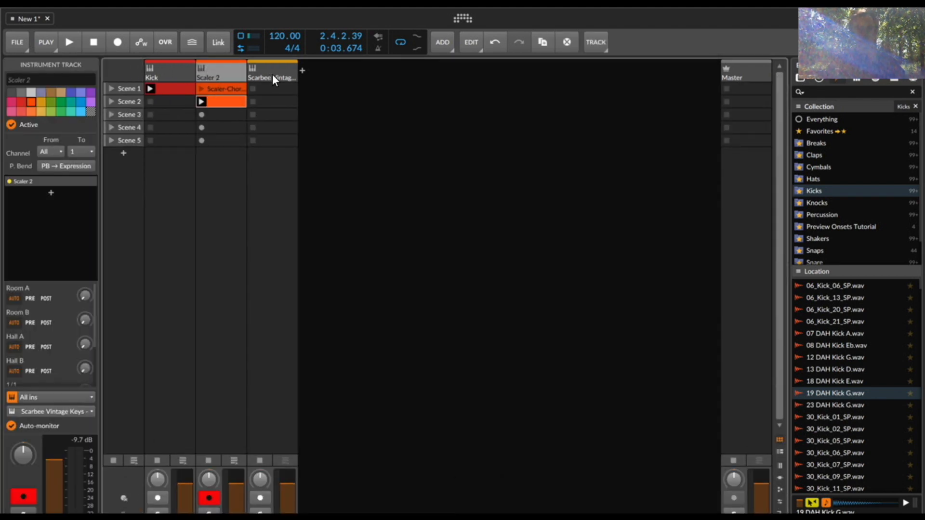
{"action": "left_click", "coordinate": [273, 75]}
- Export the Pattern 1 chords from the Scaler 2 plug-in to Scene 3 of its track and open the clip
{"action": "double_click", "coordinate": [221, 72]}
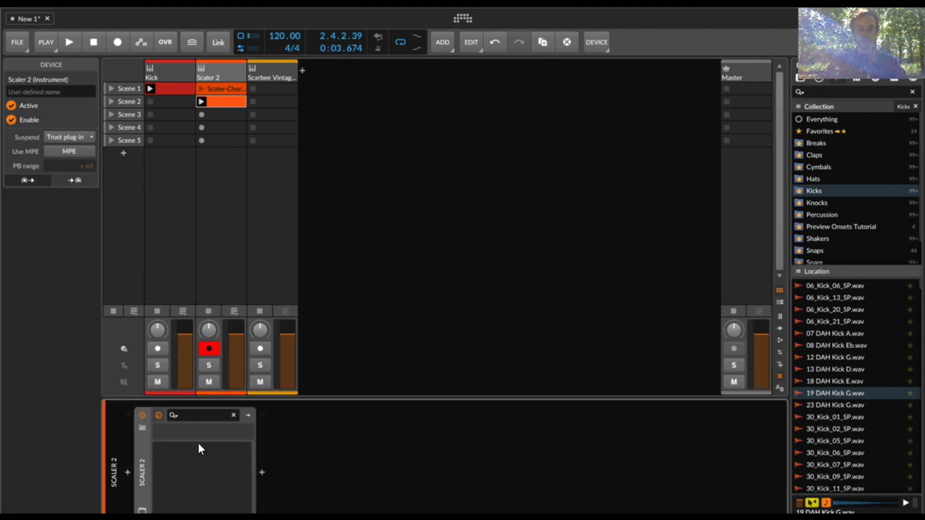
{"action": "left_click", "coordinate": [142, 509]}
{"action": "mouse_move", "coordinate": [334, 11]}
{"action": "left_mouse_down"}
{"action": "mouse_move", "coordinate": [402, 11]}
{"action": "mouse_move", "coordinate": [114, 45]}
{"action": "mouse_move", "coordinate": [29, 28]}
{"action": "mouse_move", "coordinate": [294, 9]}
{"action": "mouse_move", "coordinate": [352, 13]}
{"action": "left_mouse_up"}
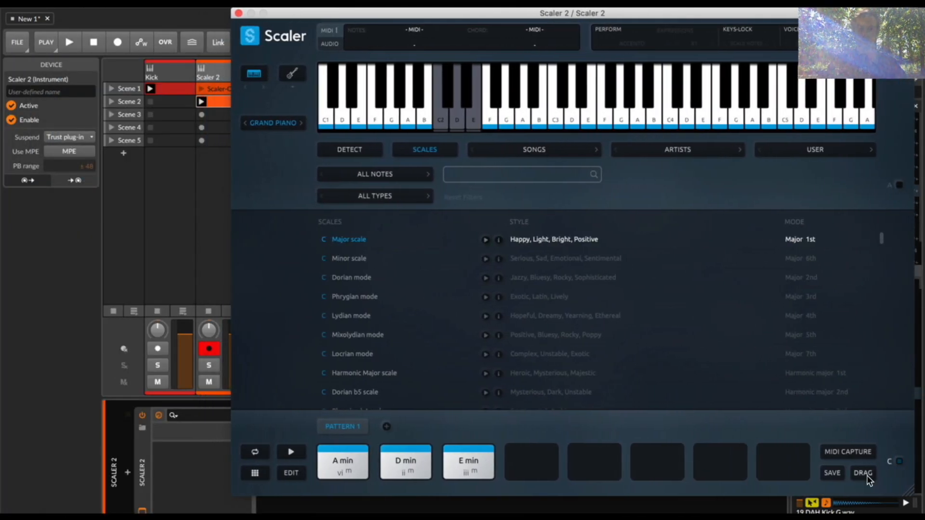
{"action": "left_click_drag", "start_coordinate": [869, 473], "coordinate": [218, 117]}
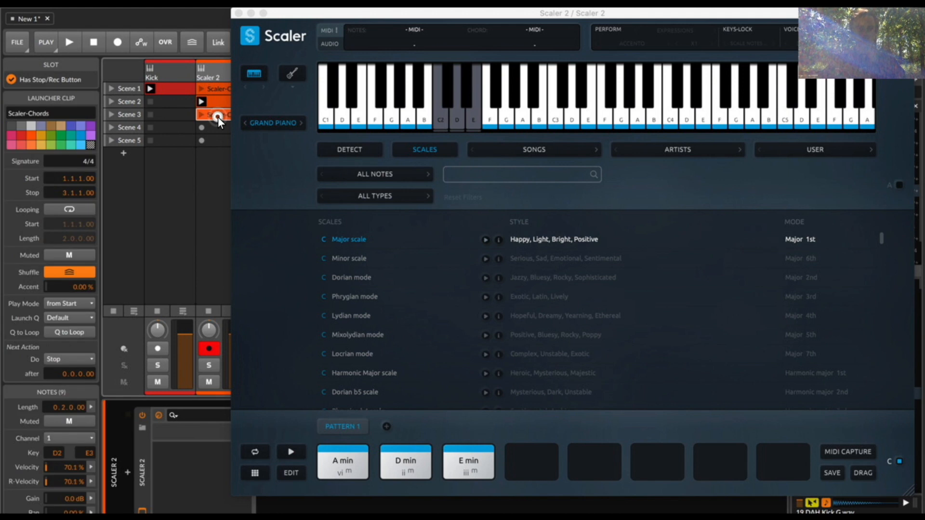
{"action": "double_click", "coordinate": [218, 116]}
- Close the plug-in window and delete the Scene 3 clip along with its chord notes
{"action": "left_click", "coordinate": [239, 13]}
{"action": "key", "text": "BackSpace"}
{"action": "key", "text": "e"}
{"action": "left_click", "coordinate": [232, 116]}
{"action": "key", "text": "BackSpace"}
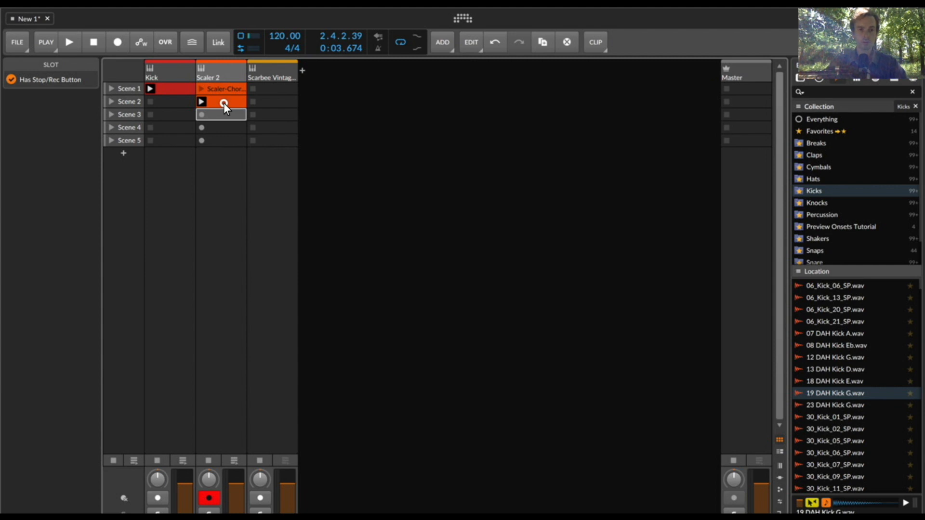
- Review the trigger notes in the Scene 2 clip and arm the Scarbee Vintage Keys track for recording
{"action": "double_click", "coordinate": [223, 102]}
{"action": "key", "text": "e"}
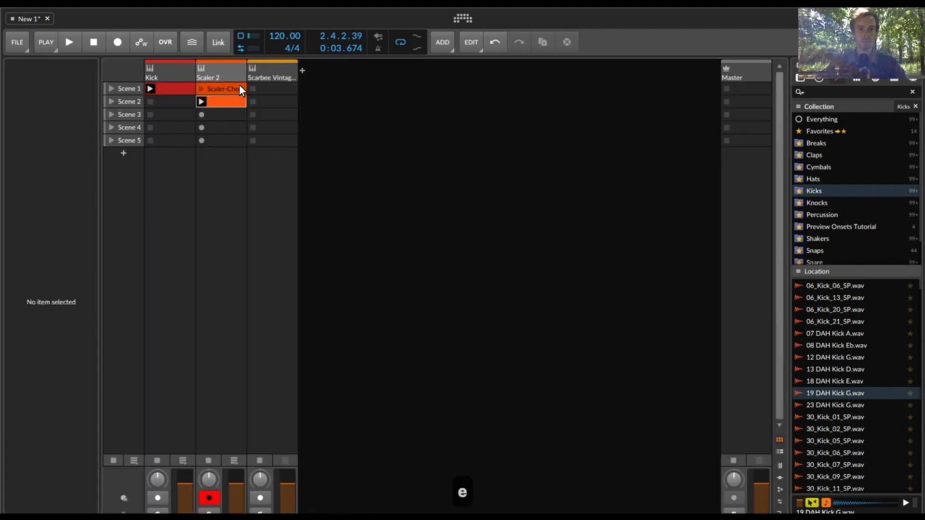
{"action": "left_click", "coordinate": [268, 76]}
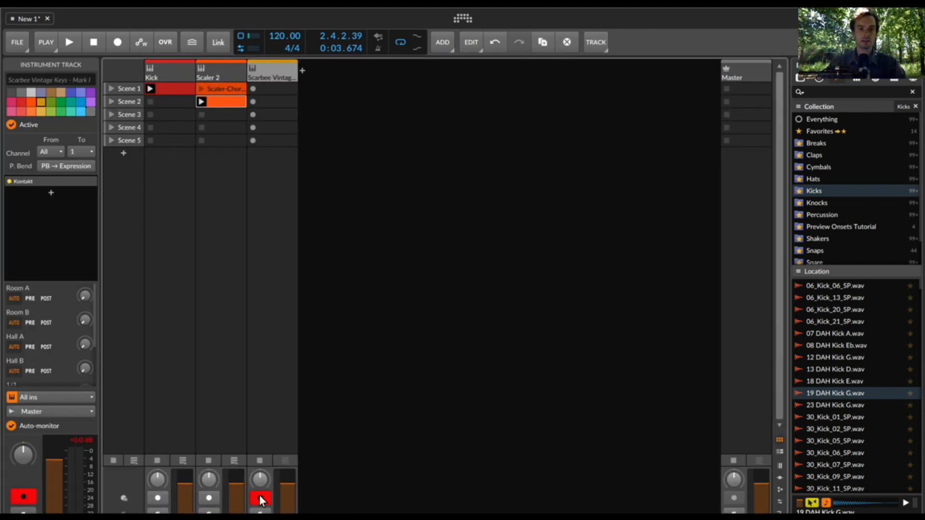
- Try to record a clip in Scene 1 of the Scarbee Vintage Keys track from all inputs, and delete it
{"action": "left_click", "coordinate": [252, 89]}
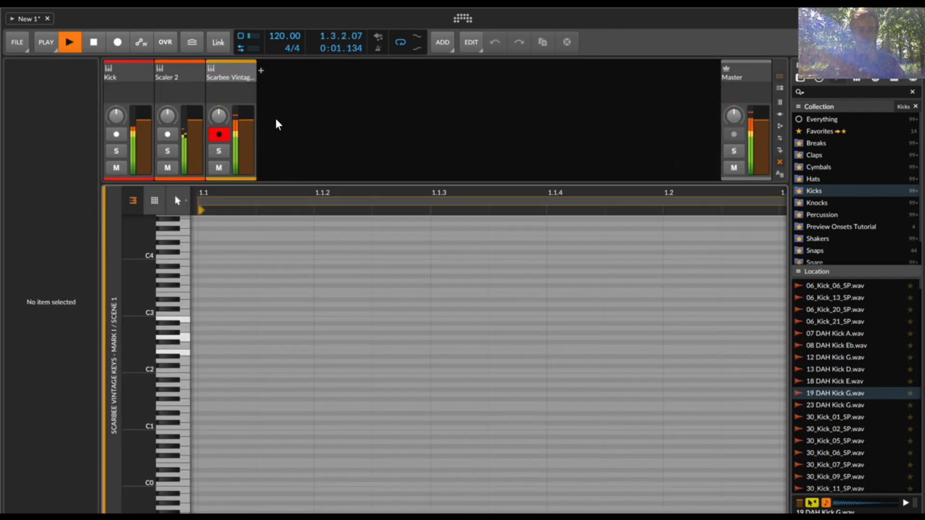
{"action": "key", "text": "e"}
{"action": "key", "text": "space"}
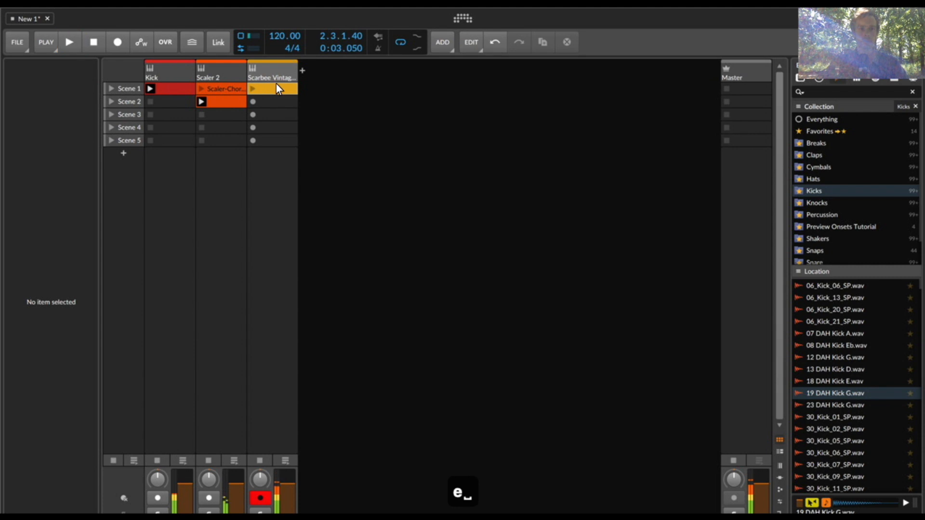
{"action": "left_click", "coordinate": [276, 85]}
{"action": "key", "text": "BackSpace"}
- Set the note input of the Scarbee Vintage Keys track to the Scaler 2 track
{"action": "left_click", "coordinate": [270, 74]}
{"action": "double_click", "coordinate": [270, 74]}
{"action": "left_click", "coordinate": [271, 74]}
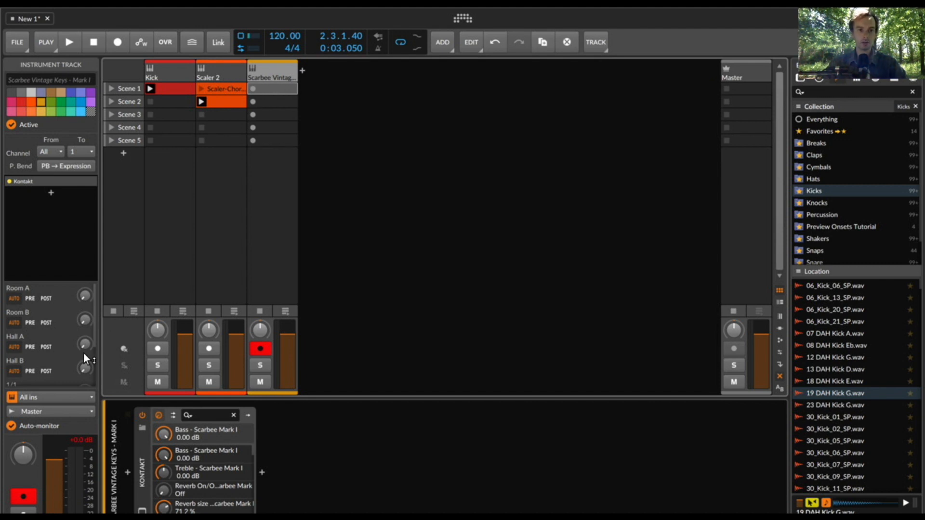
{"action": "left_click", "coordinate": [55, 398]}
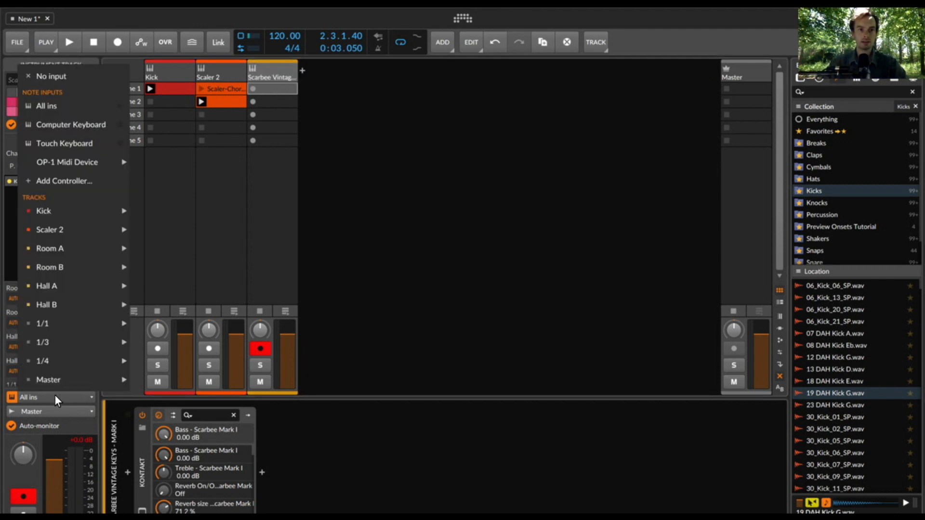
{"action": "mouse_move", "coordinate": [57, 227]}
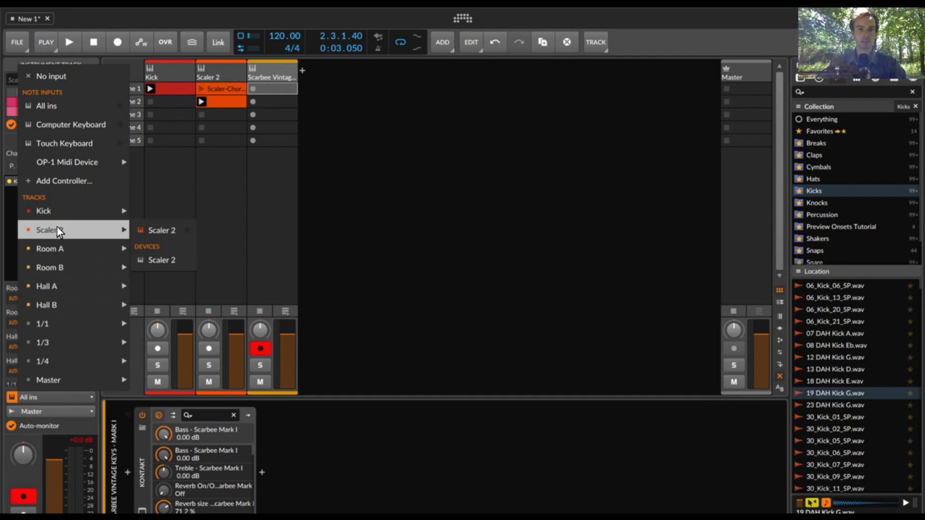
{"action": "left_click", "coordinate": [164, 232]}
- Record the incoming chords as a clip in Scene 1 of the Scarbee Vintage Keys track and open it for editing
{"action": "left_click", "coordinate": [252, 88]}
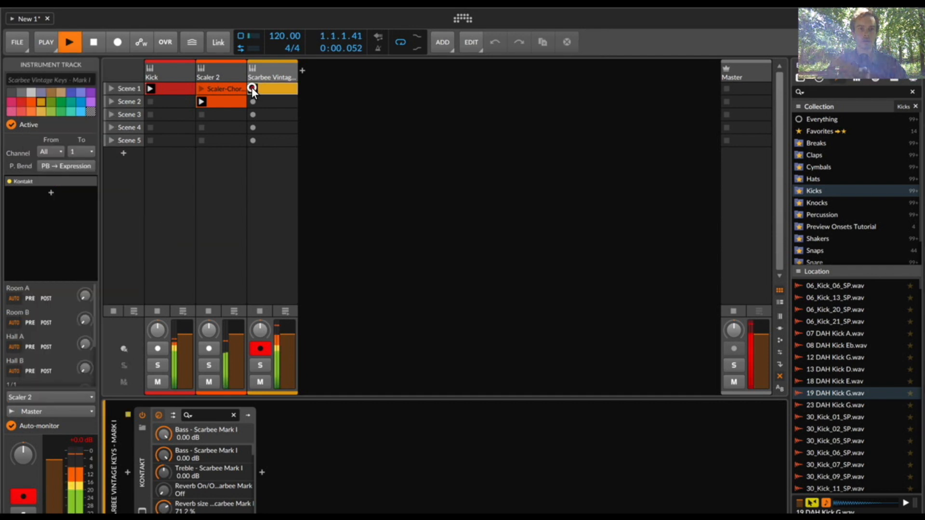
{"action": "double_click", "coordinate": [273, 88]}
{"action": "left_click_drag", "start_coordinate": [289, 183], "coordinate": [286, 209]}
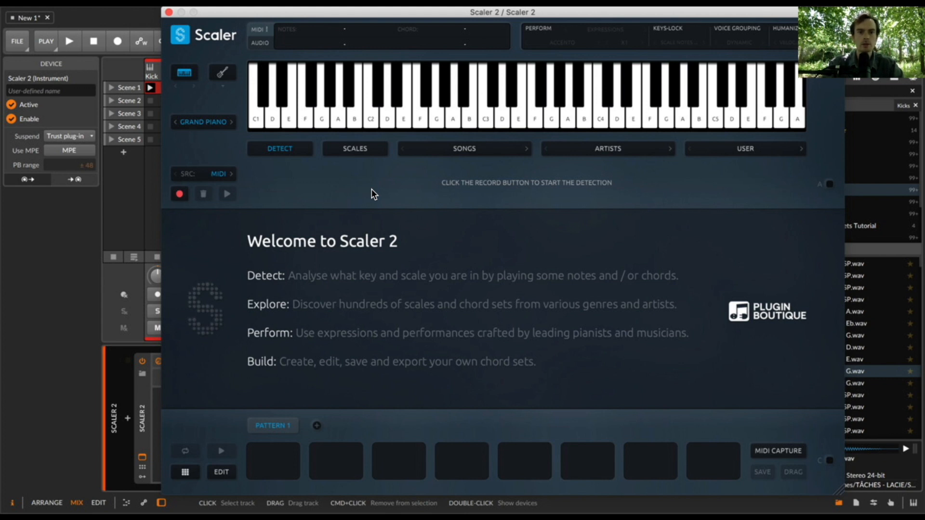
- Filter Scaler's scales by Minor scale, choose F minor, and bind incoming MIDI notes to its triads
{"action": "left_click", "coordinate": [365, 151]}
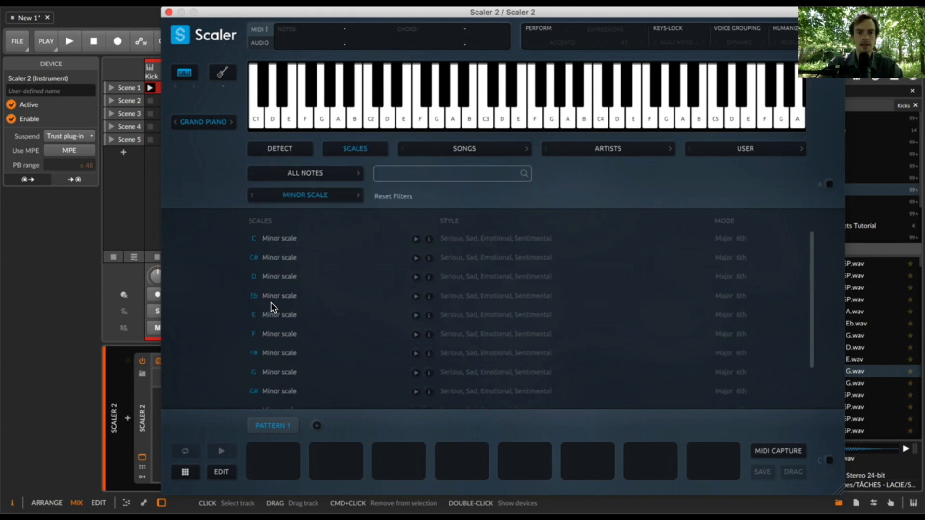
{"action": "left_click", "coordinate": [270, 332]}
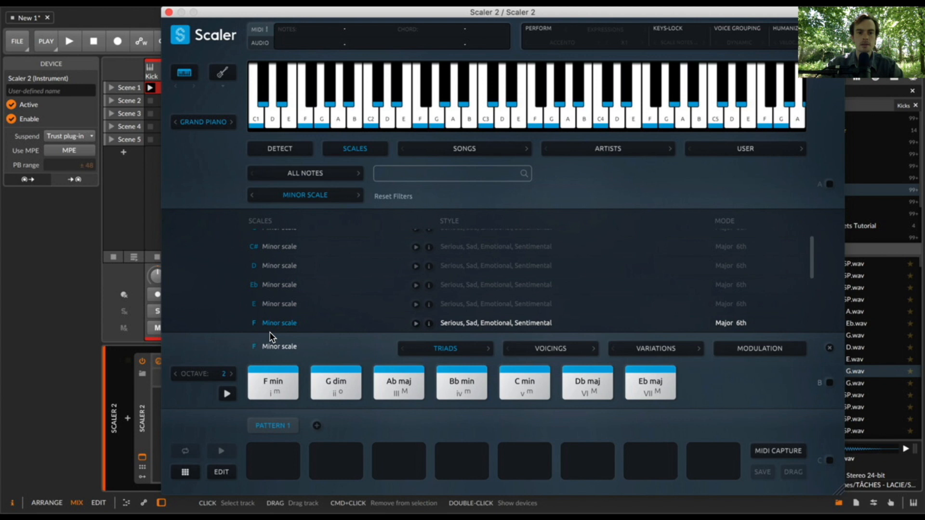
{"action": "left_click", "coordinate": [830, 382]}
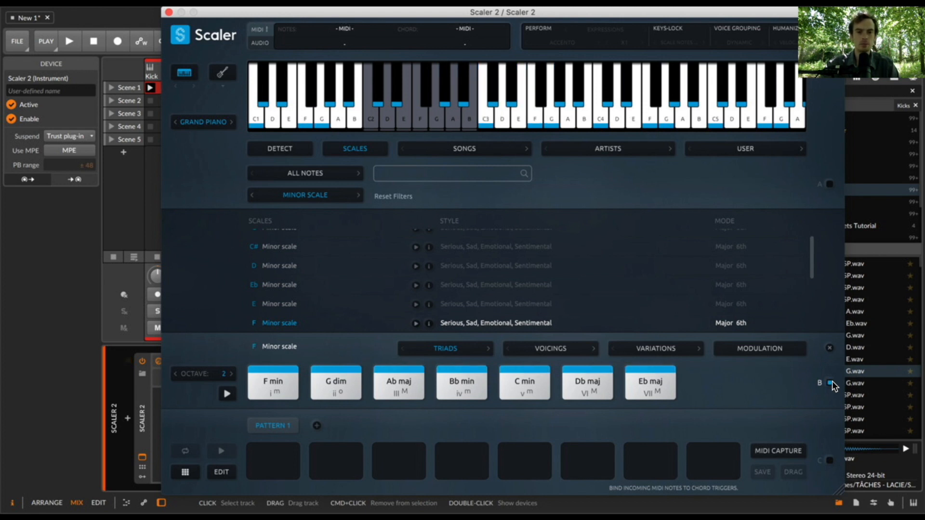
- Audition the Bb min, G dim, F min and Ab maj triads of the F minor scale
{"action": "left_click", "coordinate": [471, 393]}
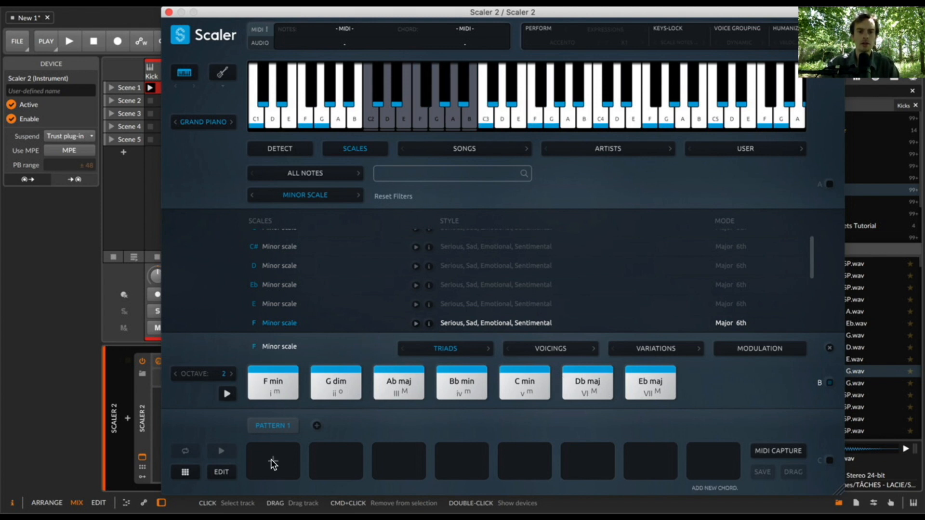
{"action": "left_click", "coordinate": [322, 395]}
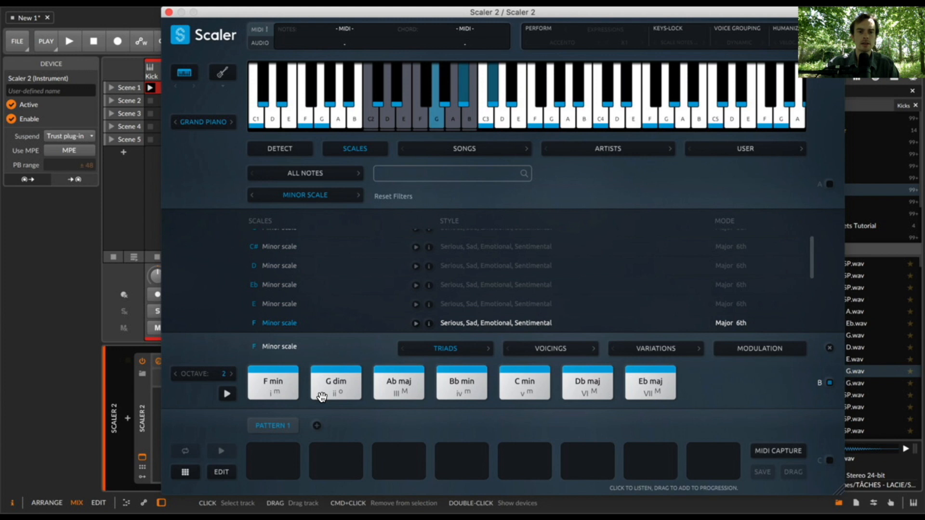
{"action": "left_click", "coordinate": [275, 391]}
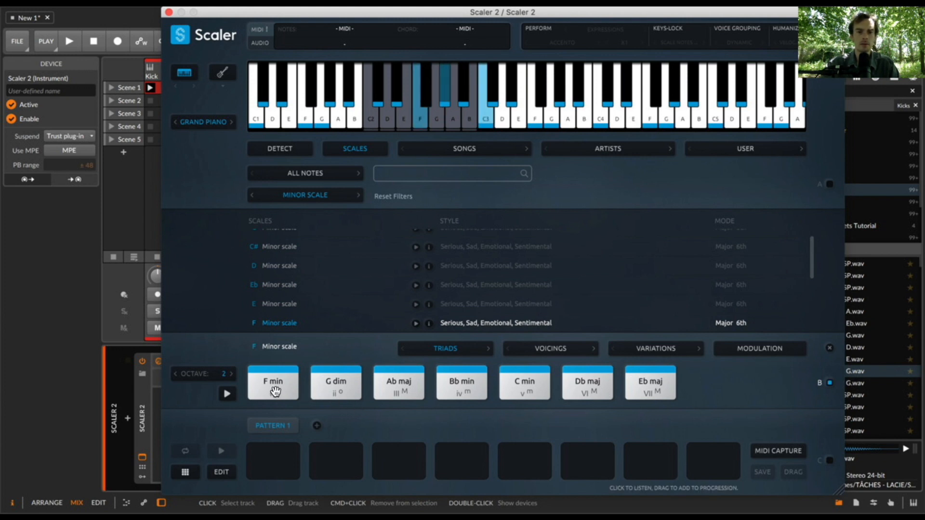
{"action": "left_click", "coordinate": [402, 386]}
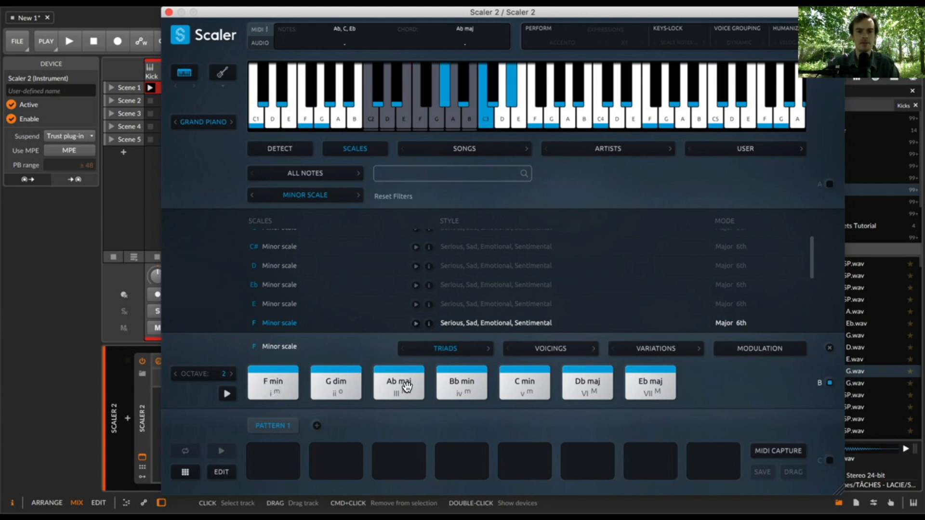
- Fill Pattern 1 with F min and Ab maj, bind incoming MIDI notes to it, and swap Ab maj for G dim
{"action": "left_click_drag", "start_coordinate": [273, 382], "coordinate": [273, 457]}
{"action": "left_click_drag", "start_coordinate": [399, 383], "coordinate": [337, 458]}
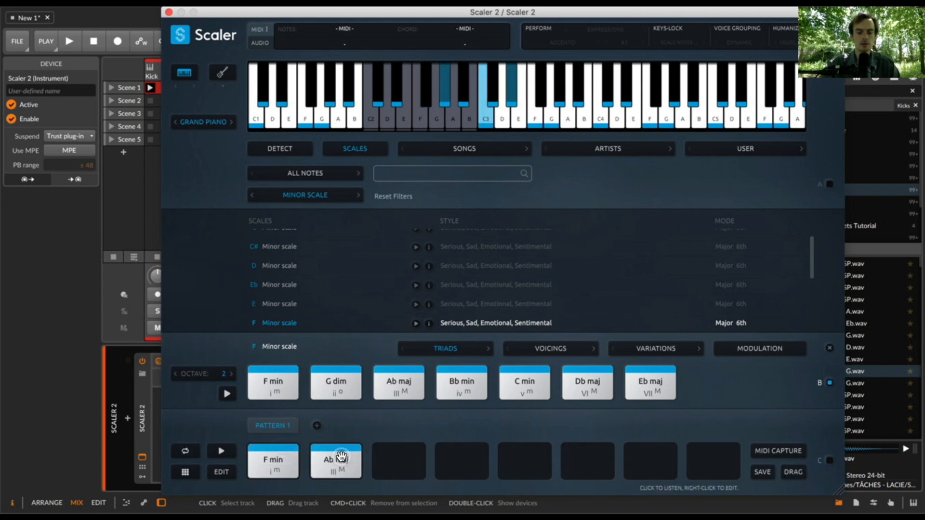
{"action": "left_click", "coordinate": [827, 457]}
{"action": "left_click", "coordinate": [829, 460]}
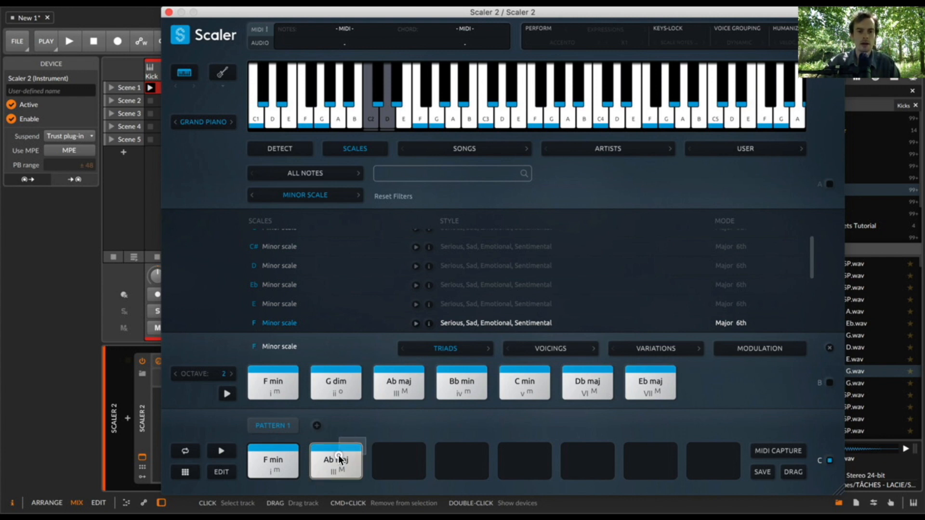
{"action": "mouse_move", "coordinate": [338, 454]}
{"action": "left_mouse_down"}
{"action": "mouse_move", "coordinate": [284, 389]}
{"action": "mouse_move", "coordinate": [338, 387]}
{"action": "mouse_move", "coordinate": [332, 457]}
{"action": "left_mouse_up"}
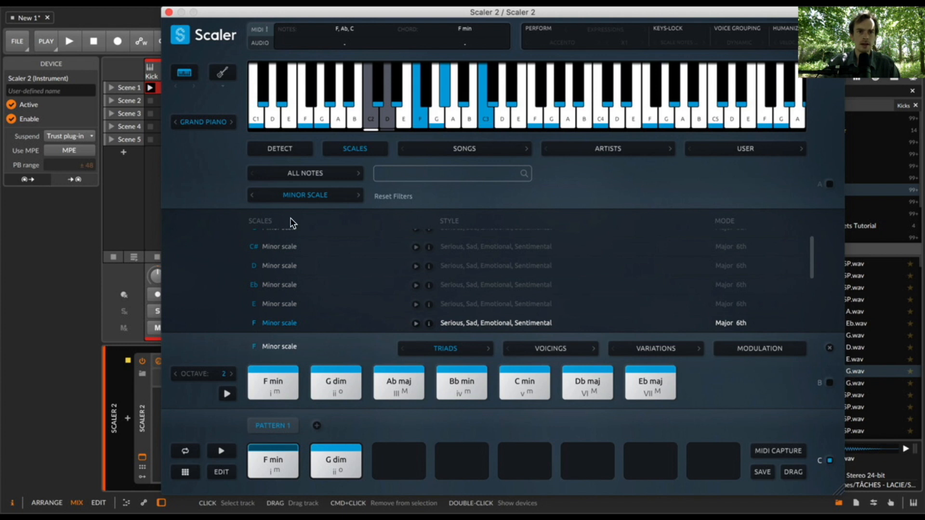
- Record the incoming trigger notes as a clip in Scene 1 of the Scaler 2 track
{"action": "left_click", "coordinate": [168, 12]}
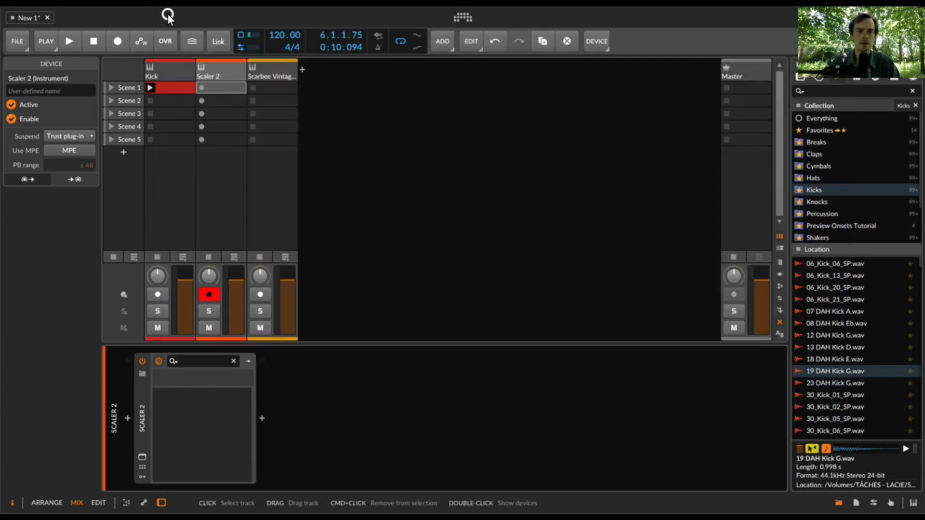
{"action": "left_click", "coordinate": [201, 88]}
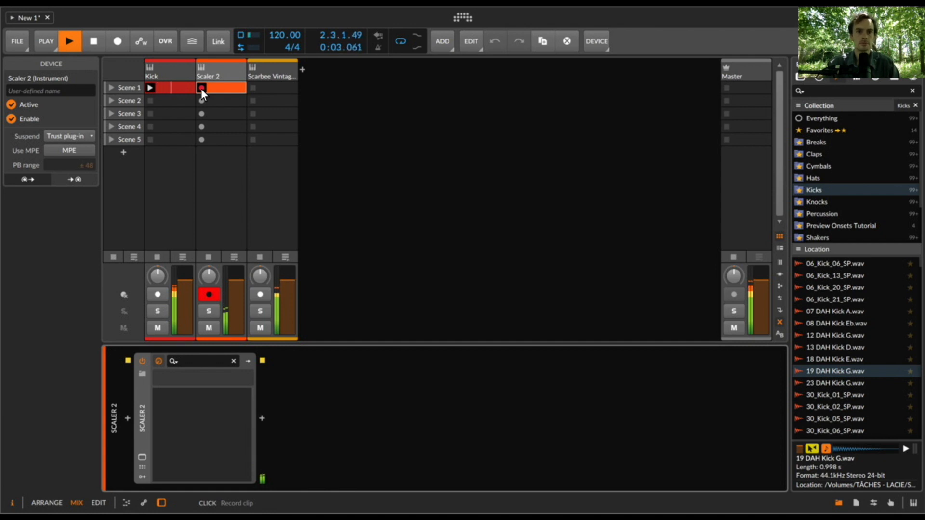
{"action": "key", "text": "space"}
- Quantize all notes of the Scene 1 clip on the Scaler 2 track
{"action": "double_click", "coordinate": [220, 89]}
{"action": "key", "text": "super+a"}
{"action": "key", "text": "super+u"}
{"action": "left_click", "coordinate": [545, 268]}
{"action": "key", "text": "e"}
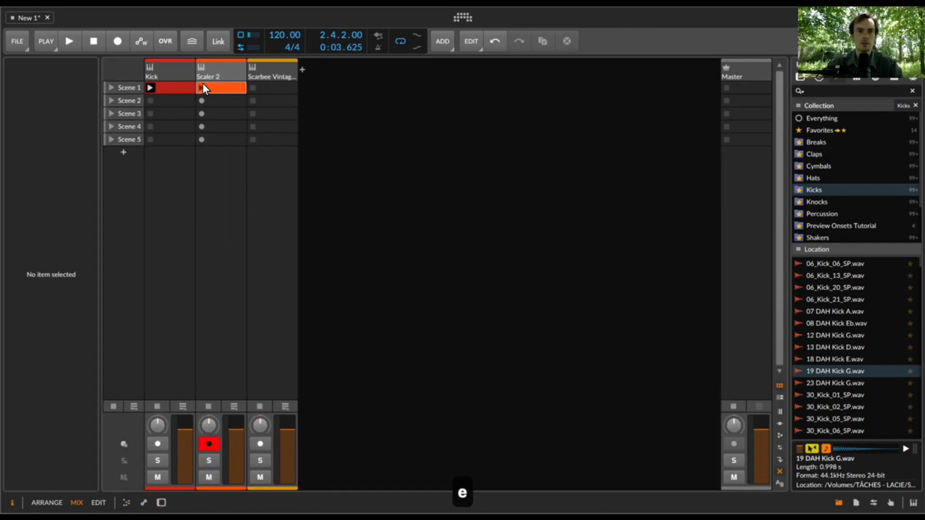
- Launch the Scaler 2 clip to hear the quantized notes and open it in the note editor
{"action": "left_click", "coordinate": [197, 86]}
{"action": "double_click", "coordinate": [198, 87]}
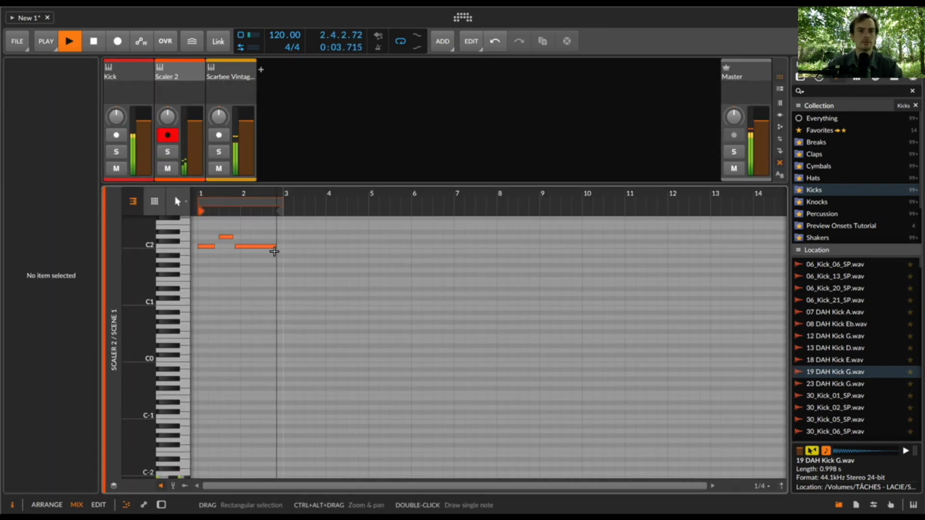
{"action": "left_click", "coordinate": [206, 246]}
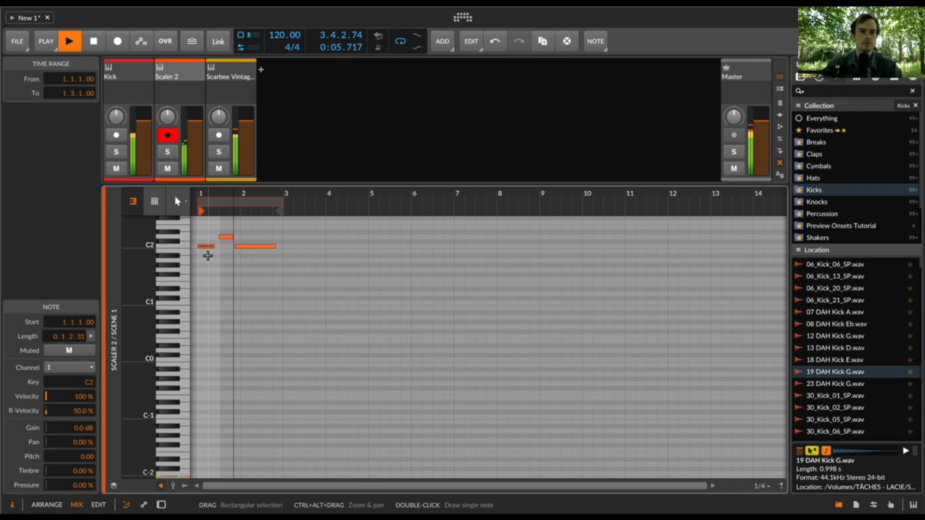
{"action": "left_click", "coordinate": [256, 270]}
{"action": "key", "text": "space"}
- Duplicate the phrase to fill eight bars with the copies aligned to the bar starts, and extend the clip's loop to 8 bars
{"action": "key", "text": "super+a"}
{"action": "key", "text": "super+d"}
{"action": "key", "text": "Right"}
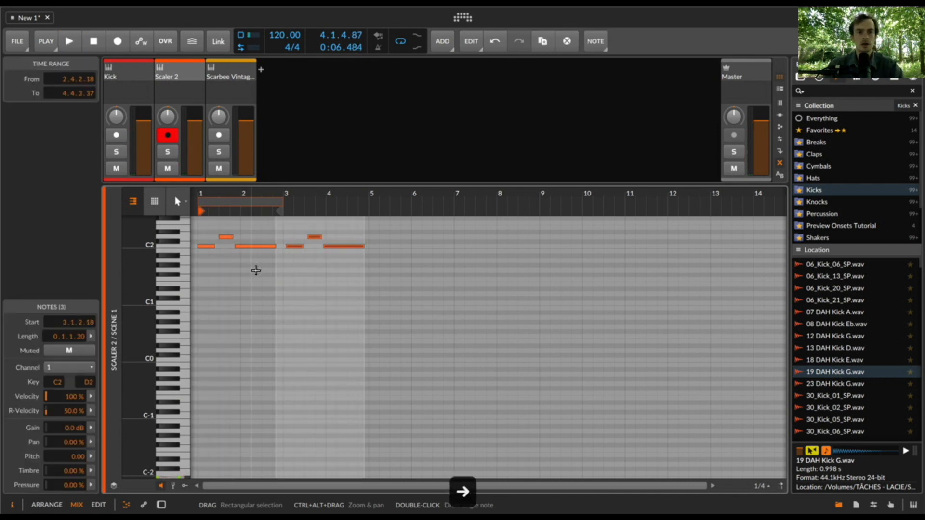
{"action": "left_click_drag", "start_coordinate": [291, 246], "coordinate": [290, 248]}
{"action": "key", "text": "super+a"}
{"action": "key", "text": "super+d"}
{"action": "key", "text": "Right"}
{"action": "left_click_drag", "start_coordinate": [379, 245], "coordinate": [376, 246]}
{"action": "left_click", "coordinate": [398, 273]}
{"action": "left_click_drag", "start_coordinate": [283, 201], "coordinate": [523, 248]}
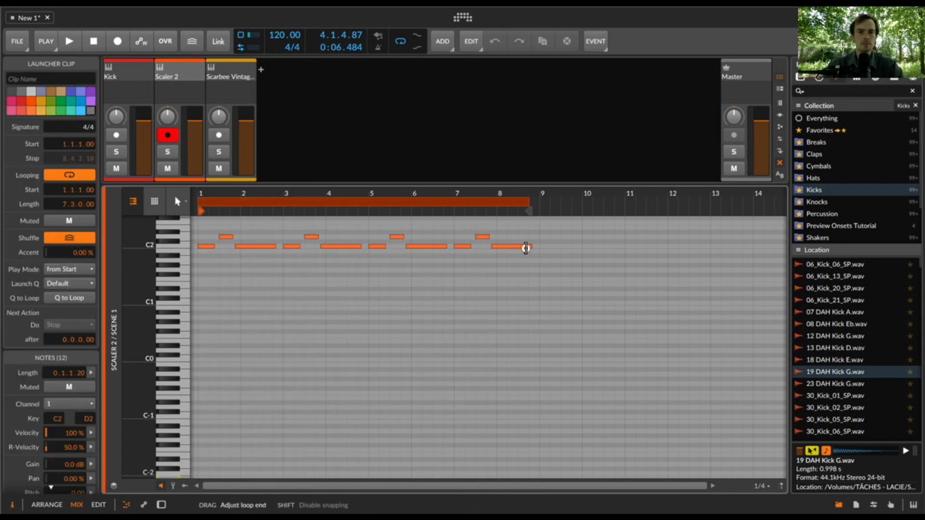
- Transpose the phrase starting at bar 5 up four semitones to E2, and lower its middle note to F2
{"action": "scroll", "coordinate": [359, 310], "scroll_direction": "up", "scroll_amount": 3}
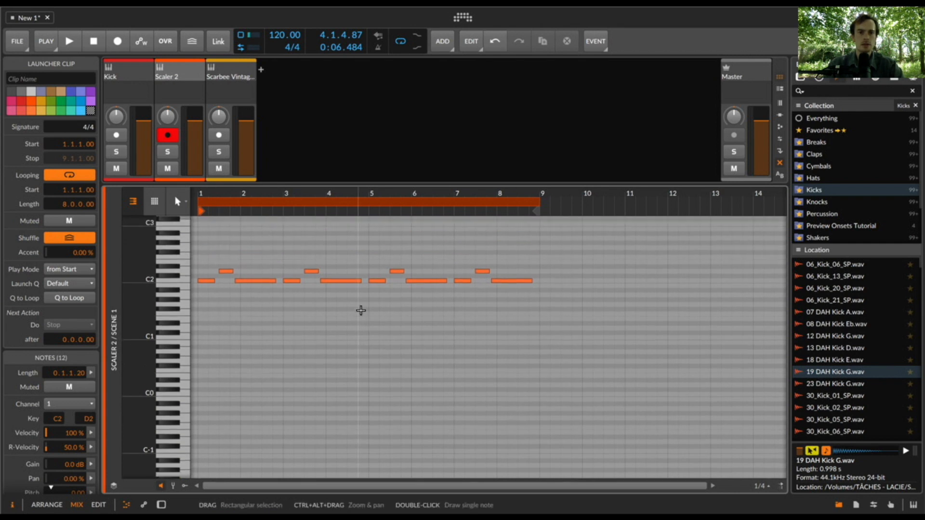
{"action": "scroll", "coordinate": [360, 310], "scroll_direction": "up", "scroll_amount": 2}
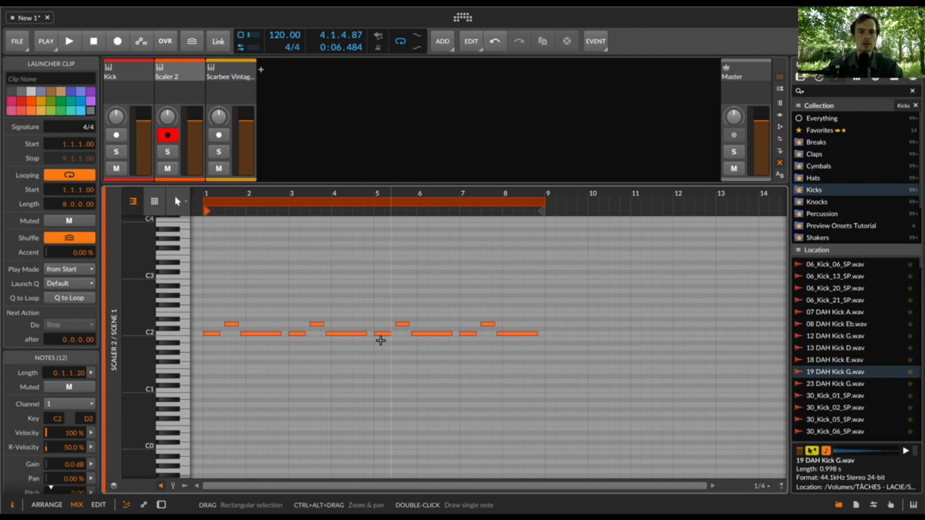
{"action": "left_click_drag", "start_coordinate": [377, 337], "coordinate": [419, 314]}
{"action": "key", "text": "Up"}
{"action": "key", "text": "Up"}
{"action": "key", "text": "Up"}
{"action": "key", "text": "Up"}
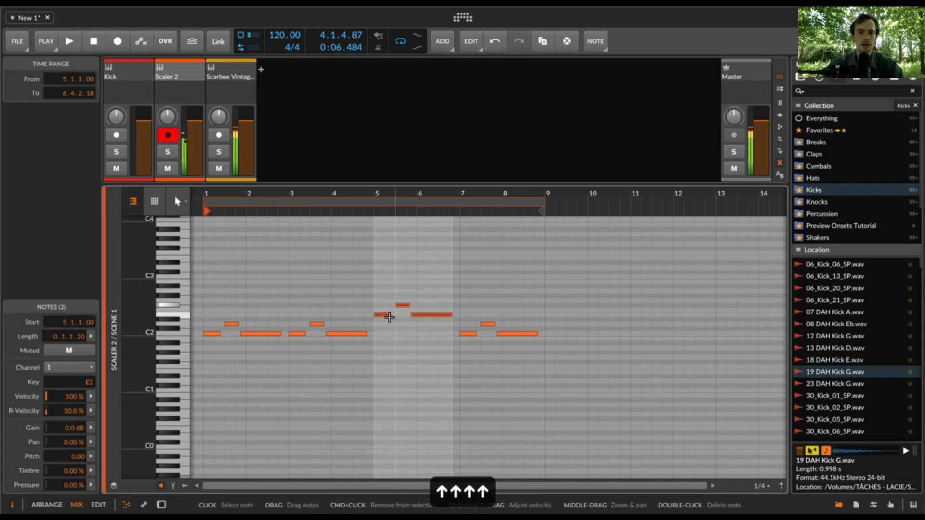
{"action": "left_click", "coordinate": [412, 301]}
{"action": "left_click", "coordinate": [402, 305]}
{"action": "key", "text": "Down"}
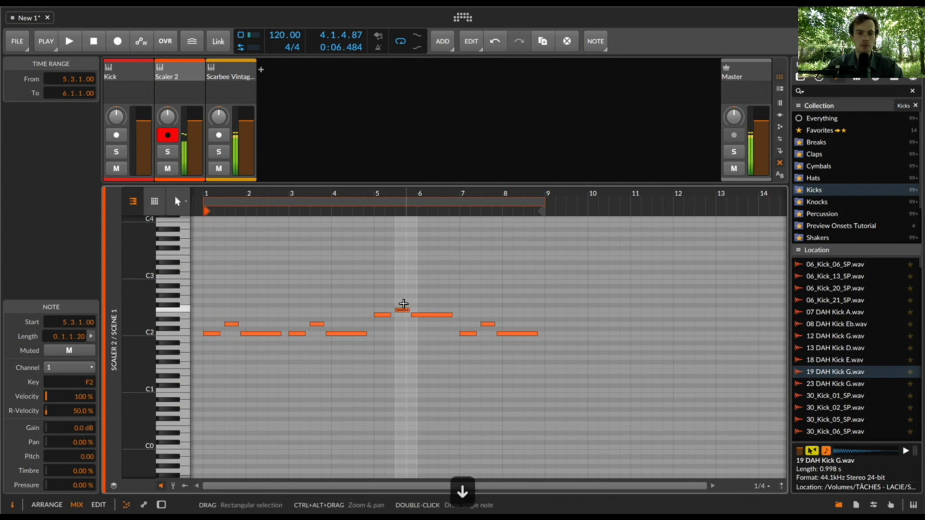
{"action": "left_click", "coordinate": [386, 317]}
{"action": "left_click", "coordinate": [386, 315]}
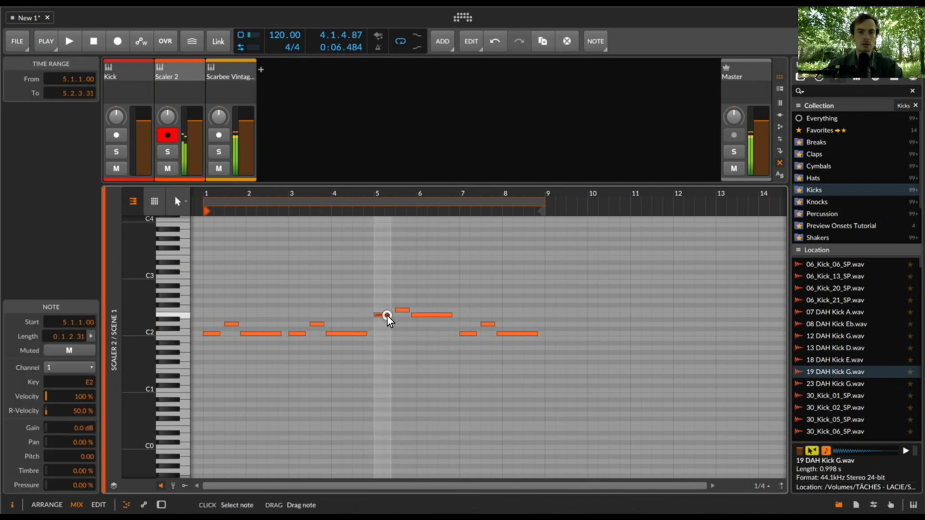
{"action": "left_click", "coordinate": [406, 310]}
- Show the Scaler 2 plug-in and copy F min and G dim into the third and fourth slots of Pattern 1
{"action": "left_click", "coordinate": [183, 58]}
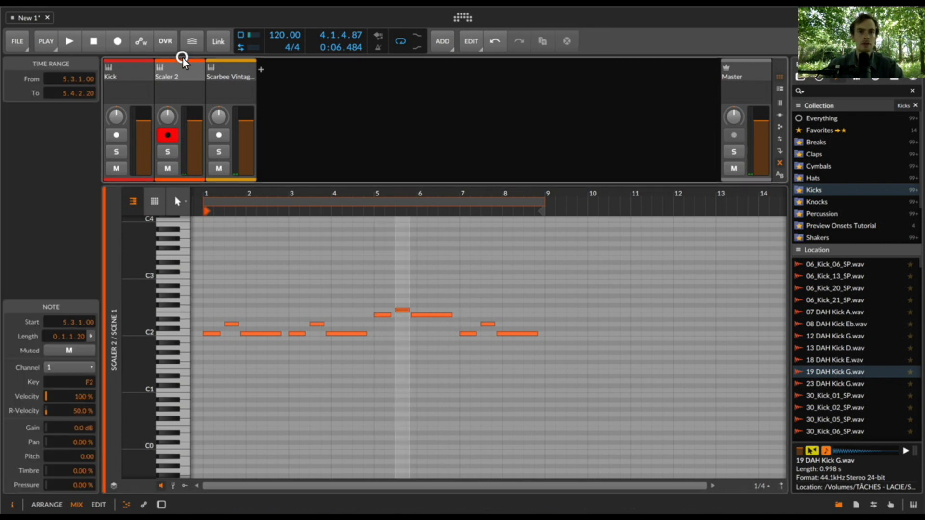
{"action": "double_click", "coordinate": [182, 70]}
{"action": "left_click", "coordinate": [141, 458]}
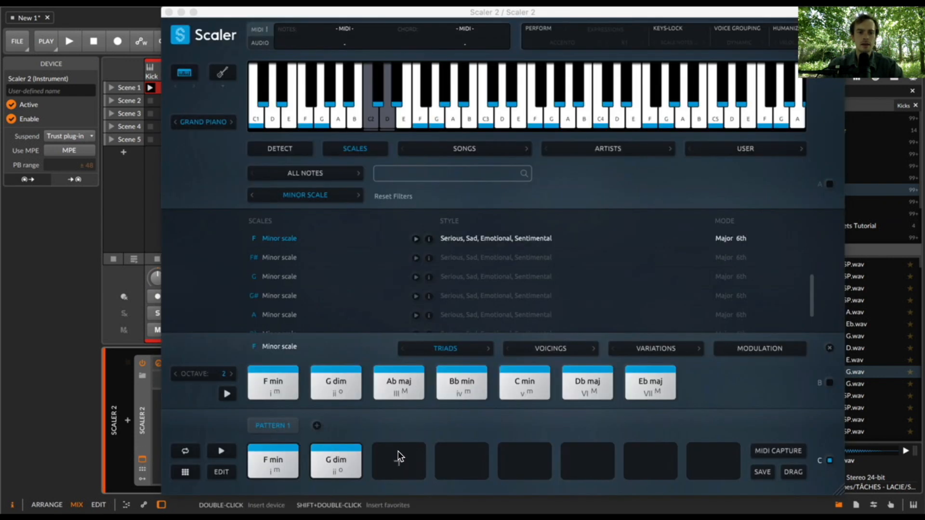
{"action": "left_click_drag", "start_coordinate": [292, 461], "coordinate": [404, 466]}
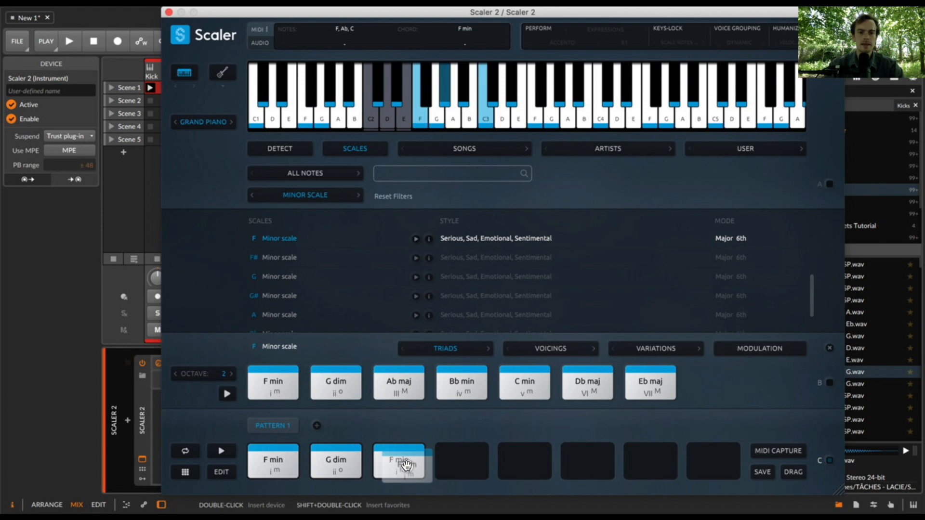
{"action": "left_click", "coordinate": [335, 463]}
{"action": "left_click_drag", "start_coordinate": [335, 463], "coordinate": [465, 463]}
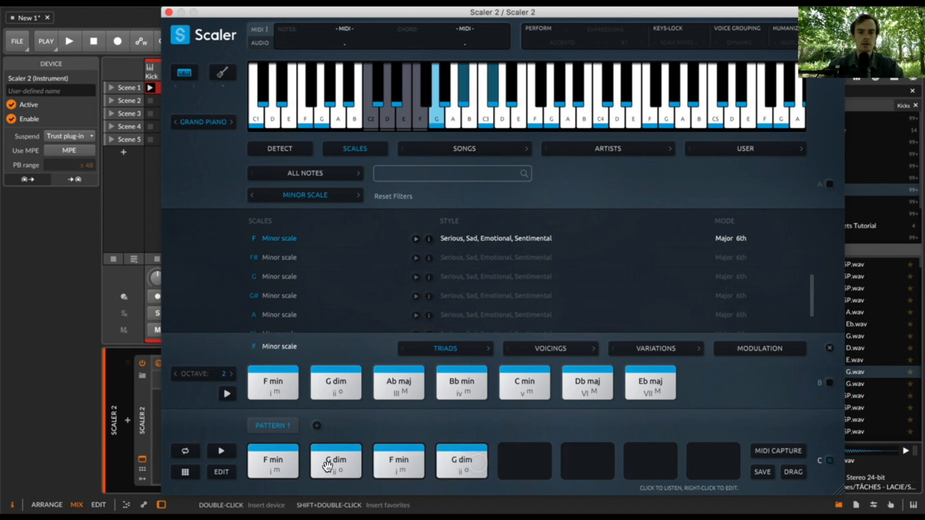
- Edit the chord voicings so the second F min and second G dim use inversion 1
{"action": "left_click", "coordinate": [221, 472]}
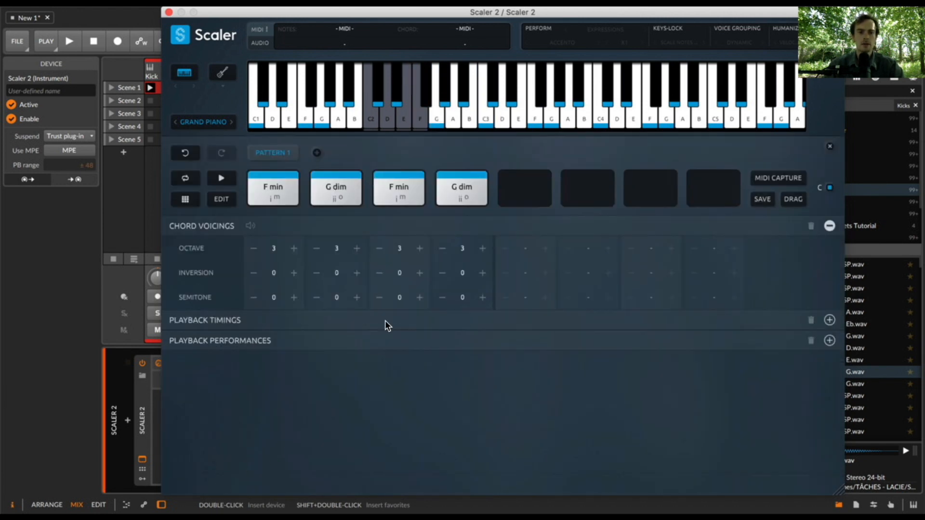
{"action": "left_click", "coordinate": [417, 274]}
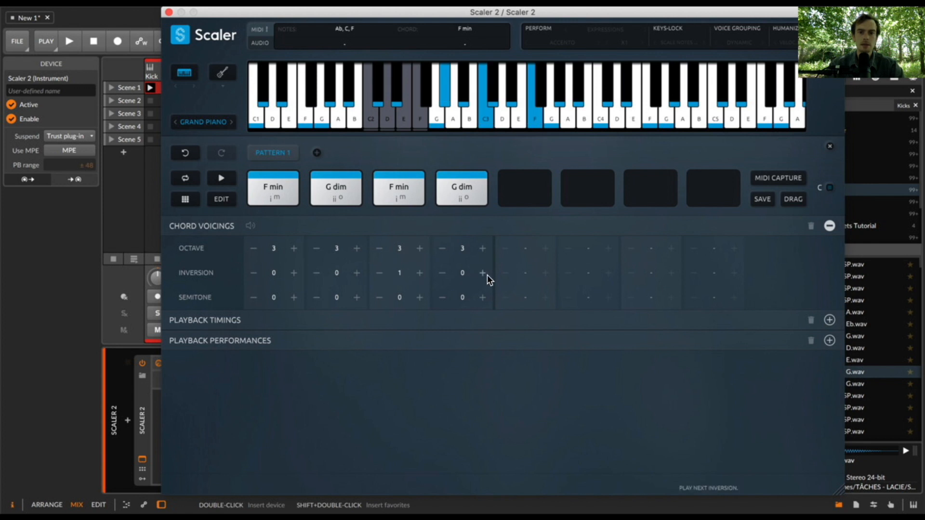
{"action": "left_click", "coordinate": [482, 273]}
{"action": "left_click", "coordinate": [413, 195]}
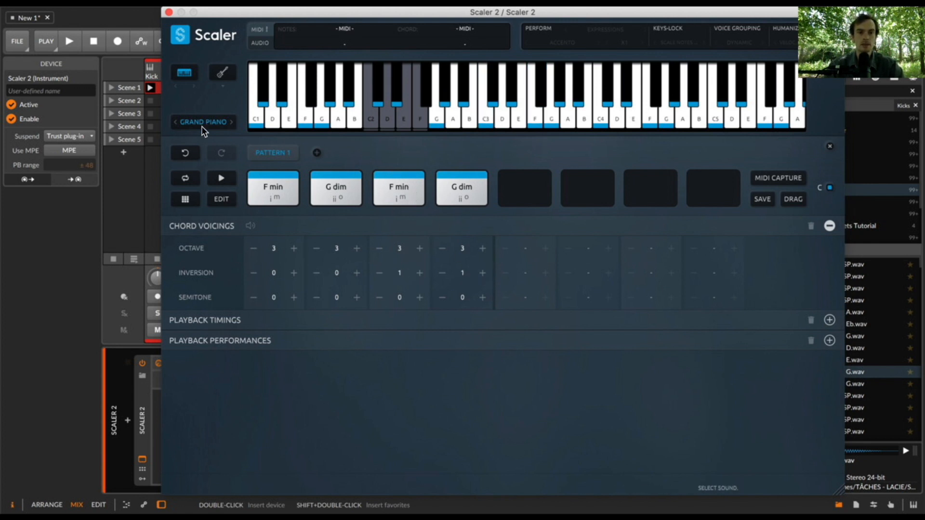
- Play back the Kick and Scaler 2 clips and examine the Scaler 2 notes in the note editor
{"action": "left_click", "coordinate": [170, 13]}
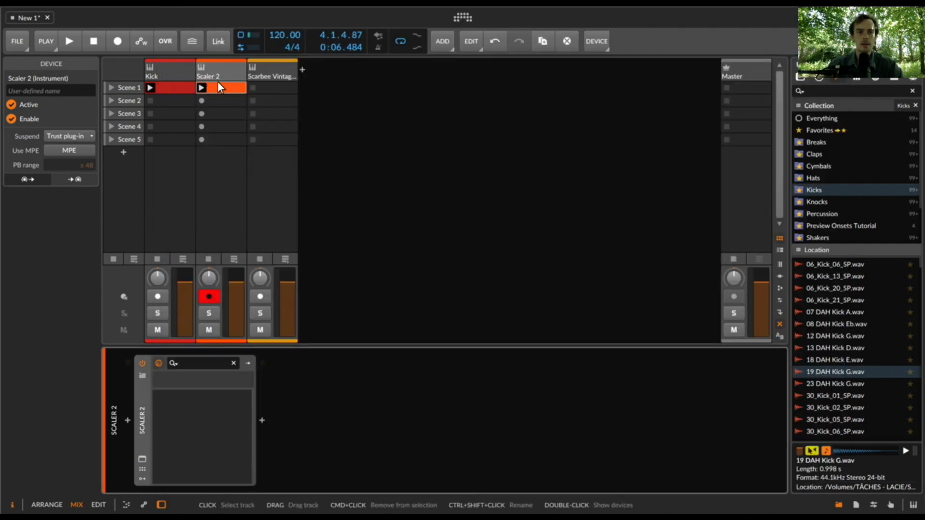
{"action": "key", "text": "space"}
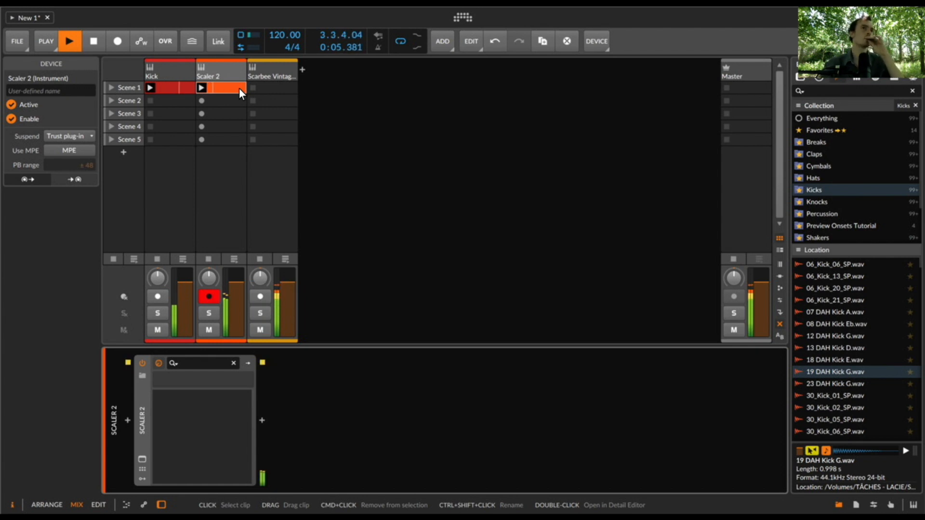
{"action": "double_click", "coordinate": [239, 88]}
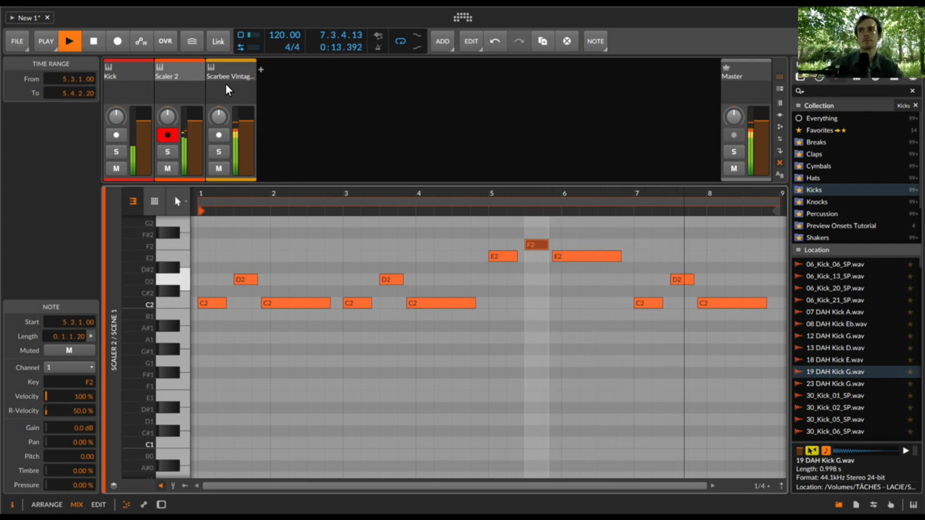
{"action": "key", "text": "space"}
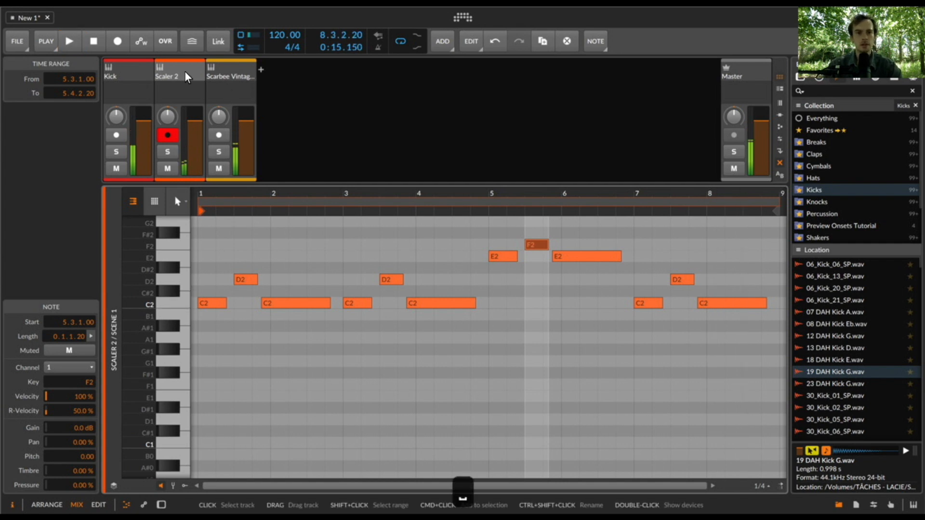
- Reopen the Scaler 2 plug-in and copy F min and G dim into the fifth and sixth slots of Pattern 1
{"action": "double_click", "coordinate": [185, 71]}
{"action": "left_click", "coordinate": [140, 460]}
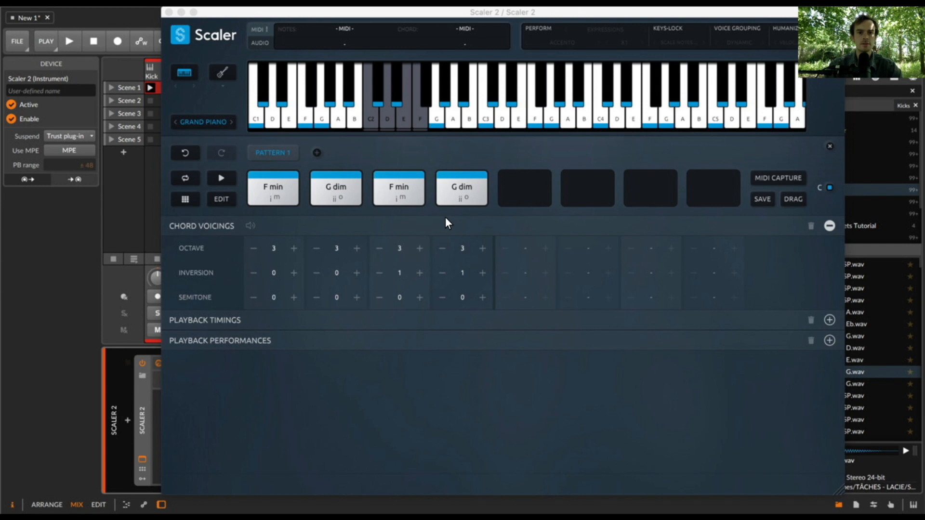
{"action": "left_click_drag", "start_coordinate": [273, 188], "coordinate": [516, 193]}
{"action": "left_click_drag", "start_coordinate": [351, 192], "coordinate": [570, 197]}
- Set the inversion of the fifth-slot F min and sixth-slot G dim to -1
{"action": "left_click", "coordinate": [504, 273]}
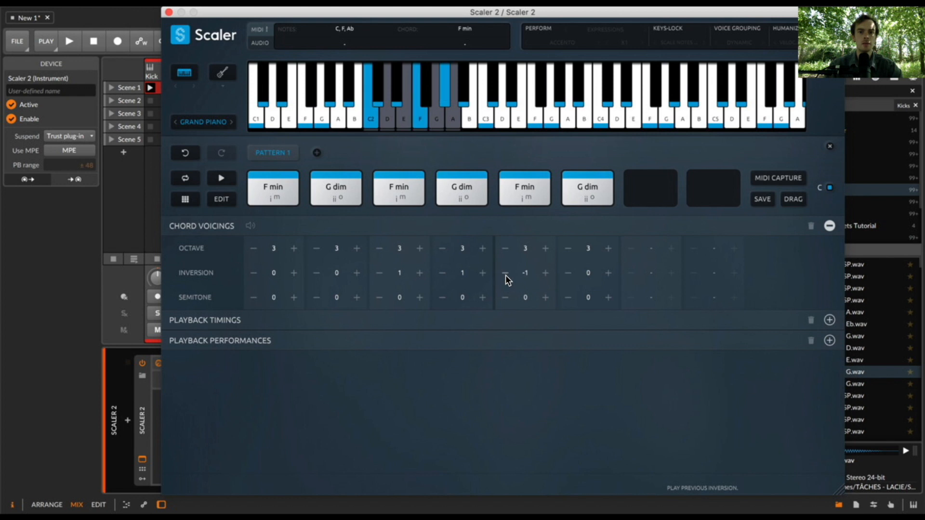
{"action": "left_click", "coordinate": [505, 273]}
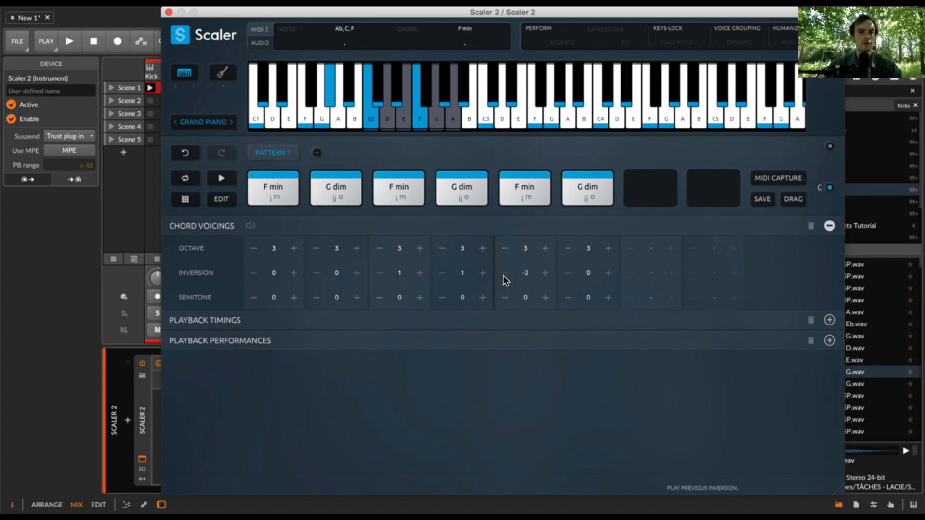
{"action": "left_click", "coordinate": [545, 272]}
{"action": "left_click", "coordinate": [568, 273]}
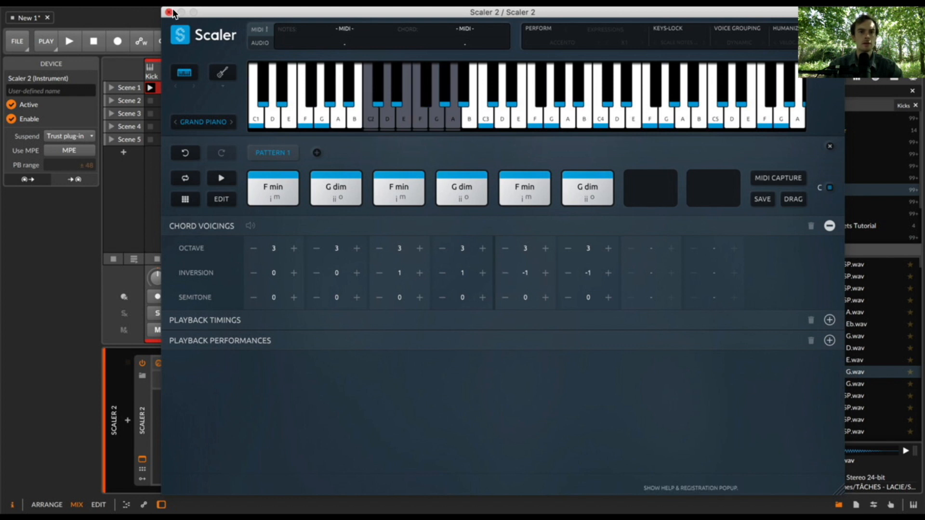
- Transpose the first phrase of the Scaler 2 clip up seven semitones to G2 and A2
{"action": "left_click", "coordinate": [169, 12]}
{"action": "double_click", "coordinate": [236, 88]}
{"action": "left_click_drag", "start_coordinate": [213, 313], "coordinate": [292, 255]}
{"action": "key", "text": "Up"}
{"action": "key", "text": "Up"}
{"action": "key", "text": "Up"}
{"action": "key", "text": "Up"}
{"action": "key", "text": "Up"}
{"action": "key", "text": "Up"}
{"action": "key", "text": "Up"}
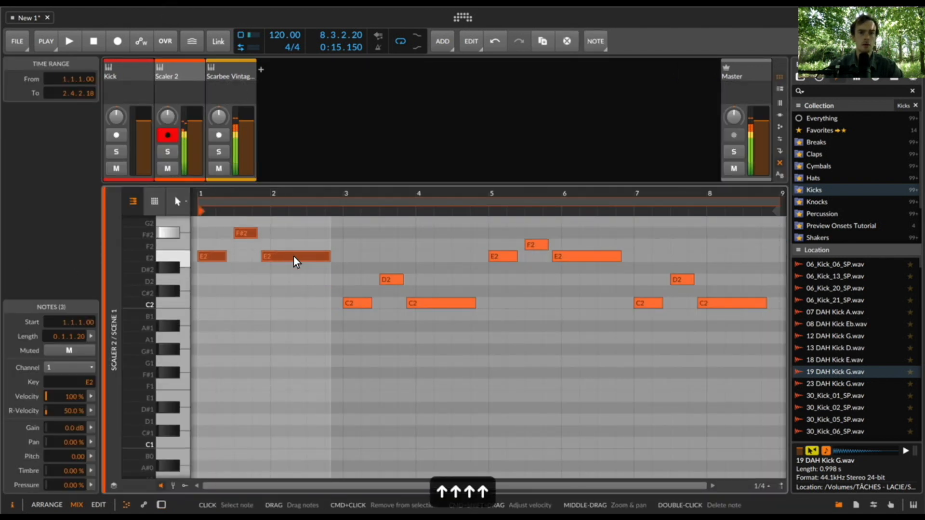
{"action": "left_click", "coordinate": [293, 256]}
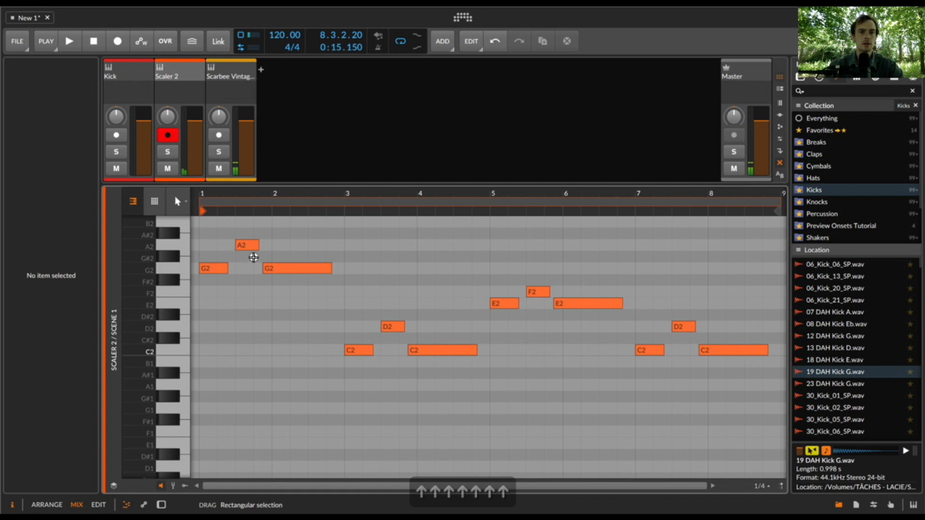
{"action": "left_click", "coordinate": [246, 244]}
{"action": "left_click", "coordinate": [299, 243]}
- Play the eight-bar chord progression through, then stop playback and close the note editor
{"action": "key", "text": "space"}
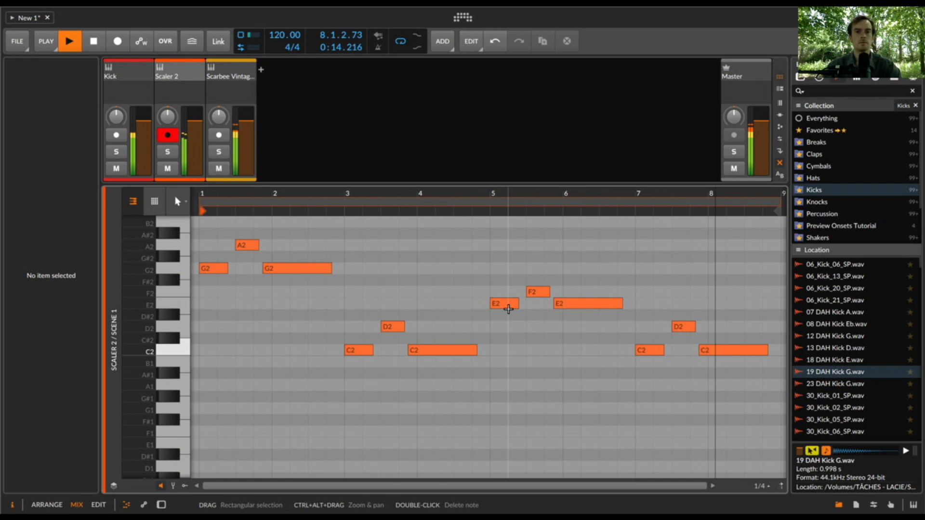
{"action": "key", "text": "e"}
{"action": "key", "text": "space"}
- Arm the Scarbee Vintage Keys track instead of Scaler 2 and record the generated chords as an eight-bar clip in Scene 1
{"action": "left_click", "coordinate": [256, 447]}
{"action": "left_click", "coordinate": [210, 445]}
{"action": "left_click", "coordinate": [253, 87]}
{"action": "double_click", "coordinate": [272, 90]}
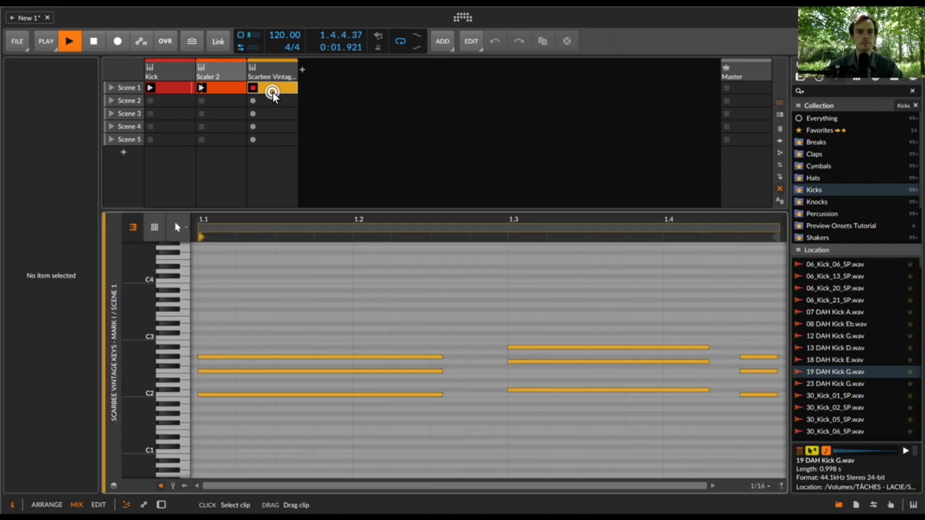
{"action": "left_click_drag", "start_coordinate": [252, 191], "coordinate": [233, 192]}
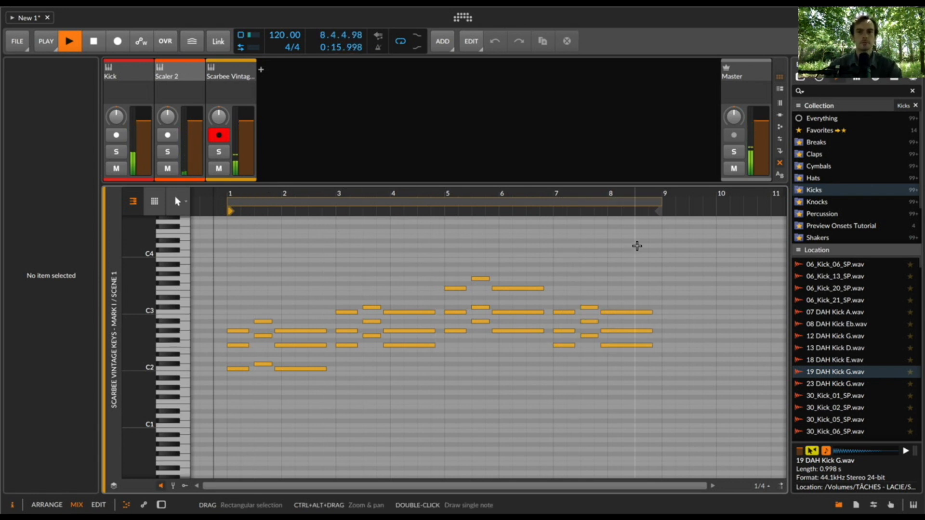
{"action": "key", "text": "space"}
- Adjust the loop range of the recorded Scarbee Vintage Keys clip, and delete that clip from Scene 1
{"action": "left_click_drag", "start_coordinate": [713, 202], "coordinate": [658, 206]}
{"action": "key", "text": "e"}
{"action": "left_click", "coordinate": [258, 92]}
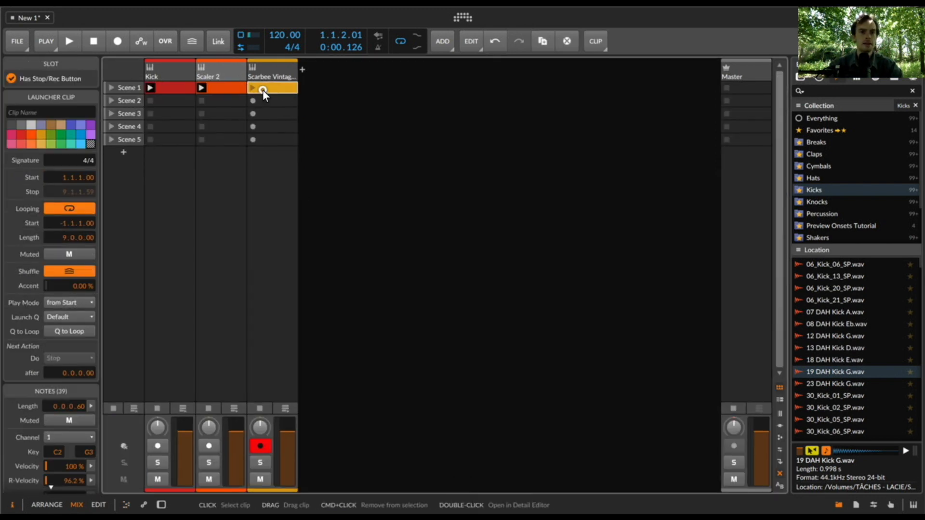
{"action": "key", "text": "BackSpace"}
- Show the device chain of the Scaler 2 track and open the Scaler 2 plug-in window
{"action": "left_click", "coordinate": [235, 75]}
{"action": "left_click", "coordinate": [235, 75]}
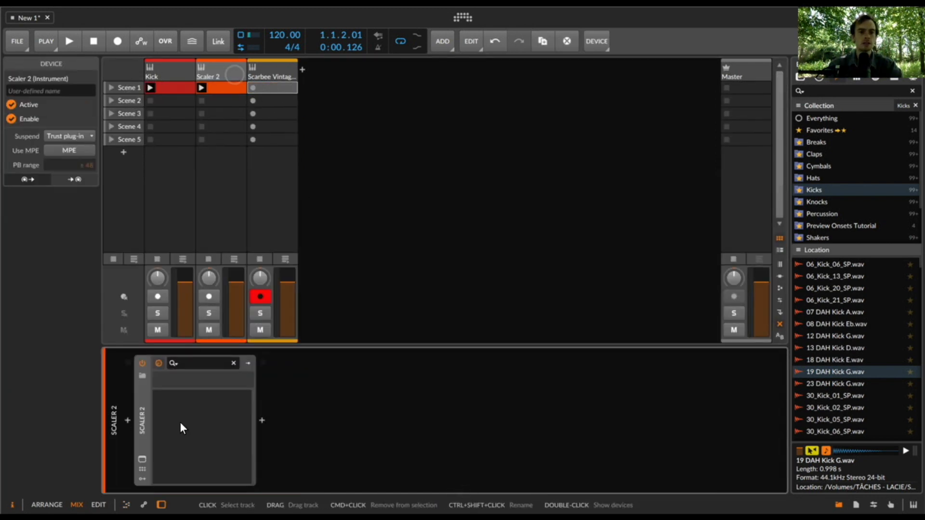
{"action": "left_click", "coordinate": [142, 459]}
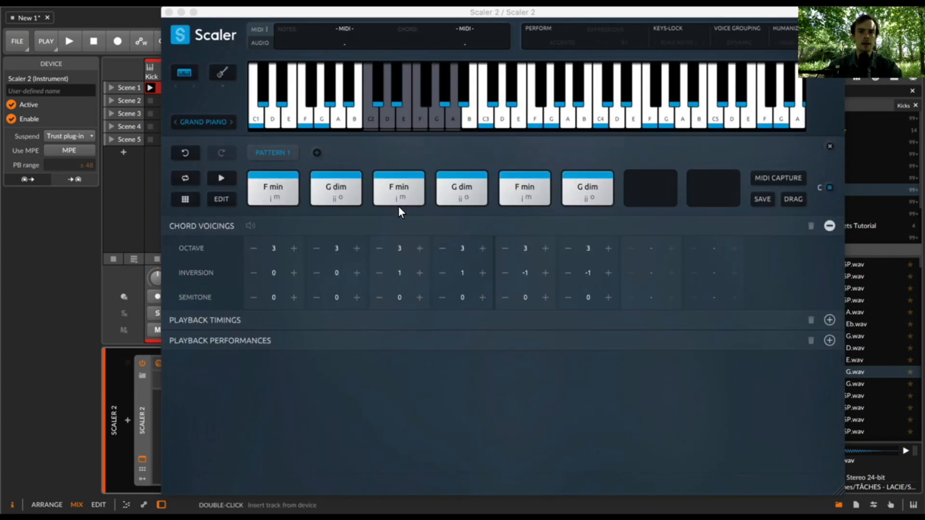
- Replace the fifth chord of Pattern 1 with F min add 9 from the tonic F chord variations
{"action": "left_click", "coordinate": [222, 198]}
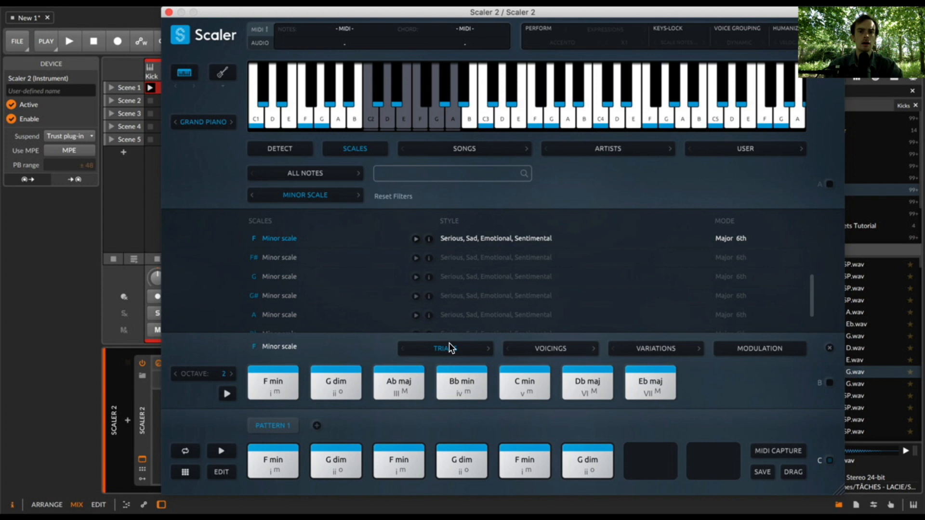
{"action": "left_click", "coordinate": [523, 474]}
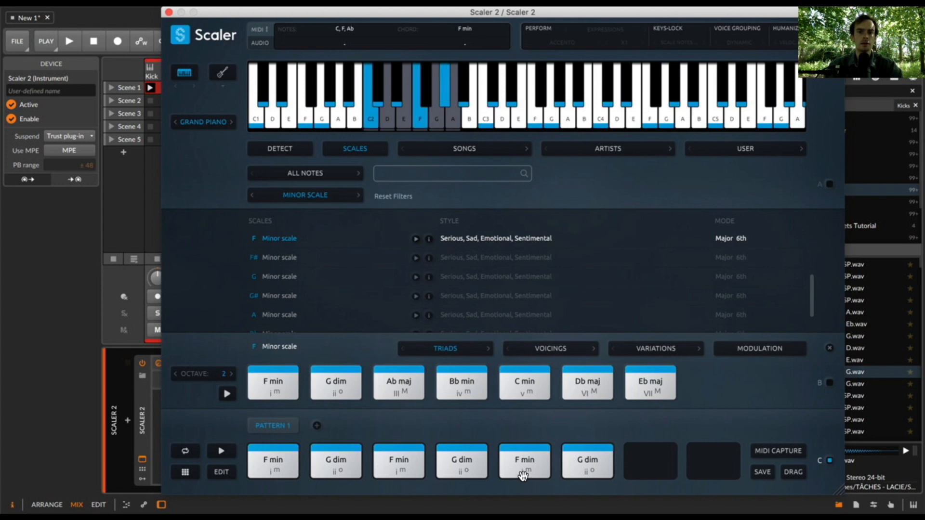
{"action": "left_click", "coordinate": [649, 346]}
{"action": "left_click", "coordinate": [655, 366]}
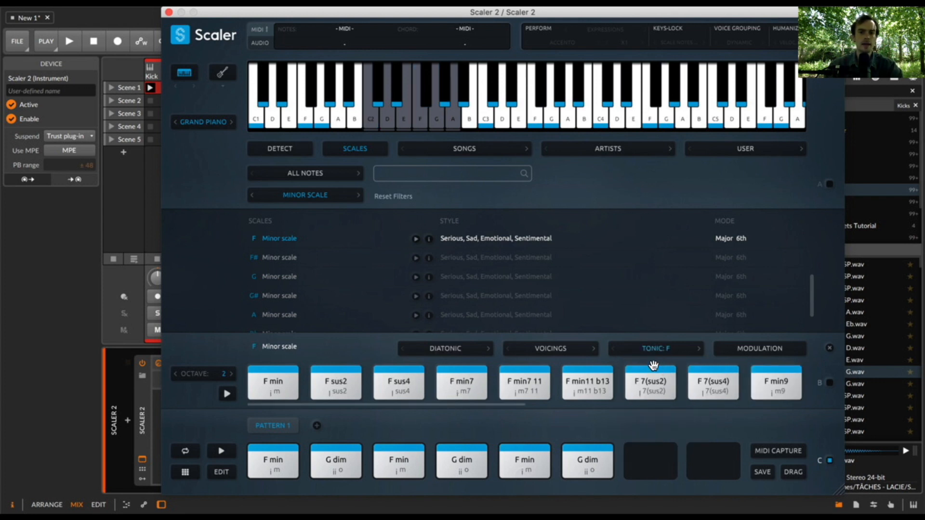
{"action": "left_click", "coordinate": [470, 384]}
{"action": "left_click_drag", "start_coordinate": [445, 406], "coordinate": [557, 415]}
{"action": "left_click_drag", "start_coordinate": [671, 384], "coordinate": [524, 460]}
{"action": "left_click", "coordinate": [461, 460]}
{"action": "left_click", "coordinate": [401, 465]}
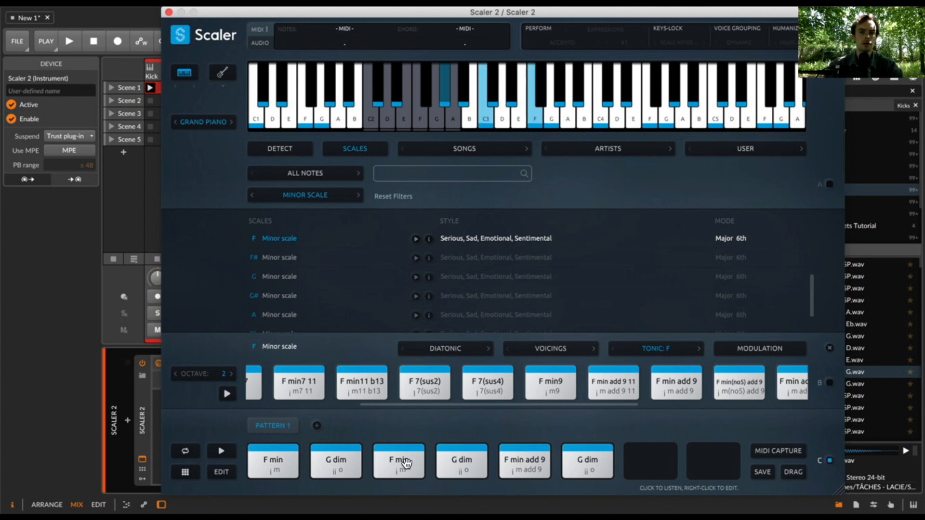
- Check the chord voicings of Pattern 1 and audition its fifth and first chords
{"action": "left_click", "coordinate": [223, 471]}
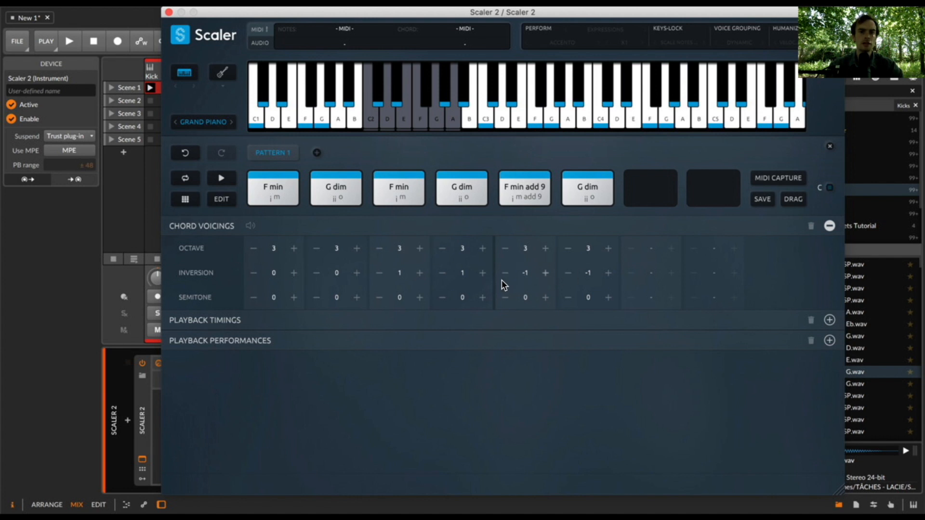
{"action": "left_click", "coordinate": [541, 187]}
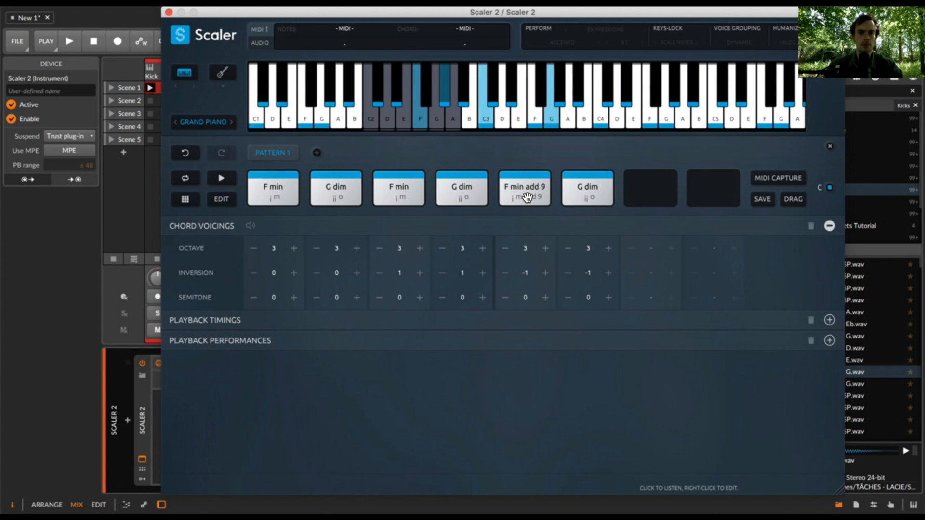
{"action": "left_click", "coordinate": [278, 198]}
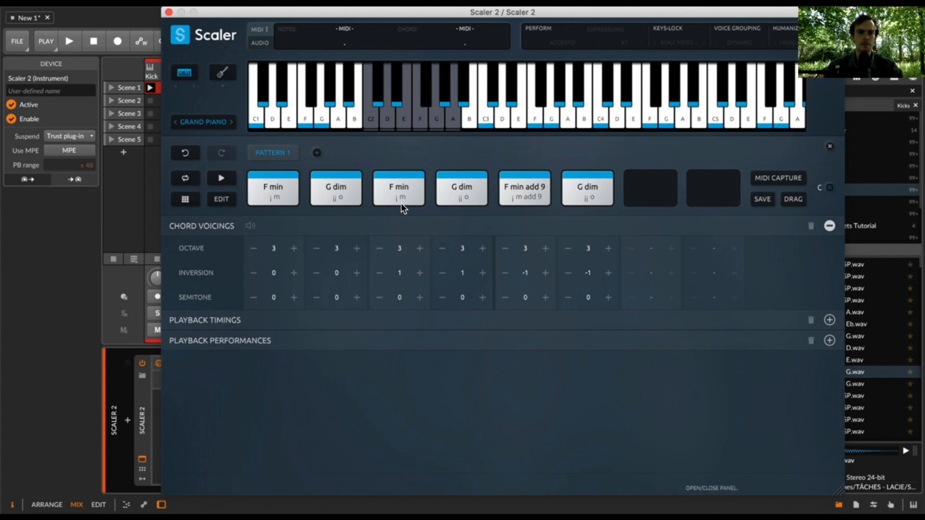
- Return to the chord variations and replace the first chord of Pattern 1 with F min add 9
{"action": "left_click", "coordinate": [223, 198]}
{"action": "left_click", "coordinate": [679, 383]}
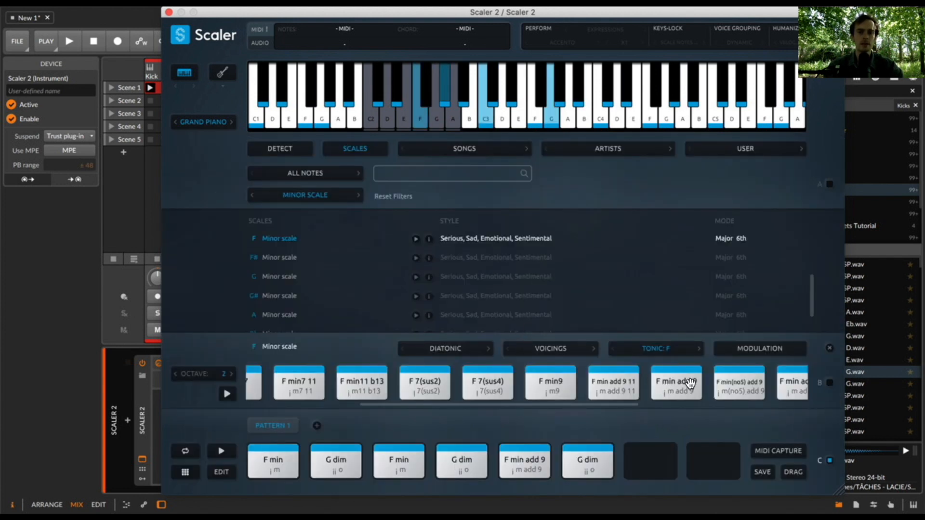
{"action": "left_click_drag", "start_coordinate": [678, 383], "coordinate": [271, 458]}
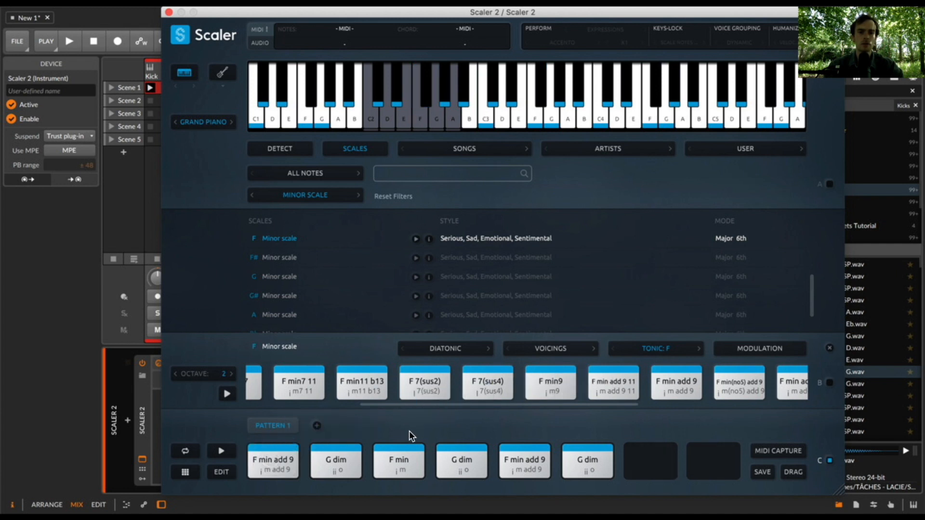
- Replace all three G dim chords in Pattern 1 with G min7(b5) from the supertonic G variations
{"action": "left_click", "coordinate": [641, 343]}
{"action": "left_click", "coordinate": [647, 380]}
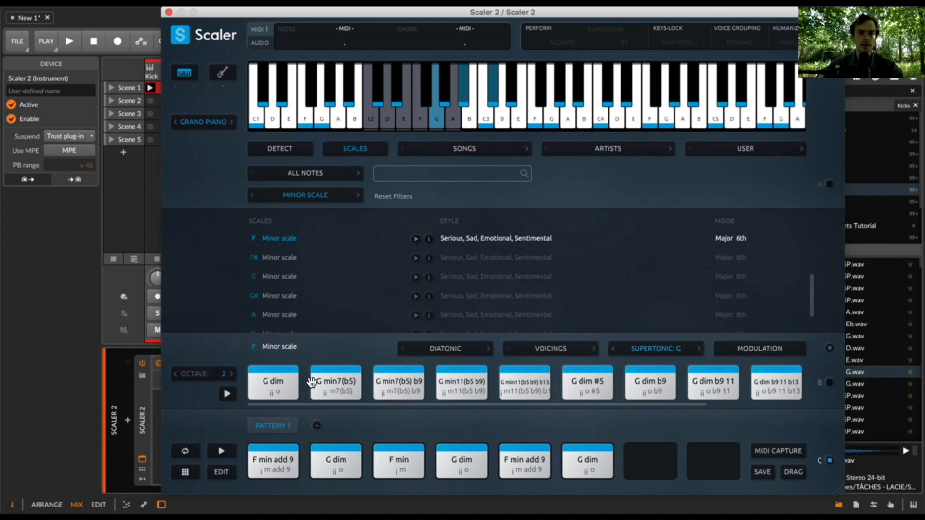
{"action": "left_click", "coordinate": [333, 385]}
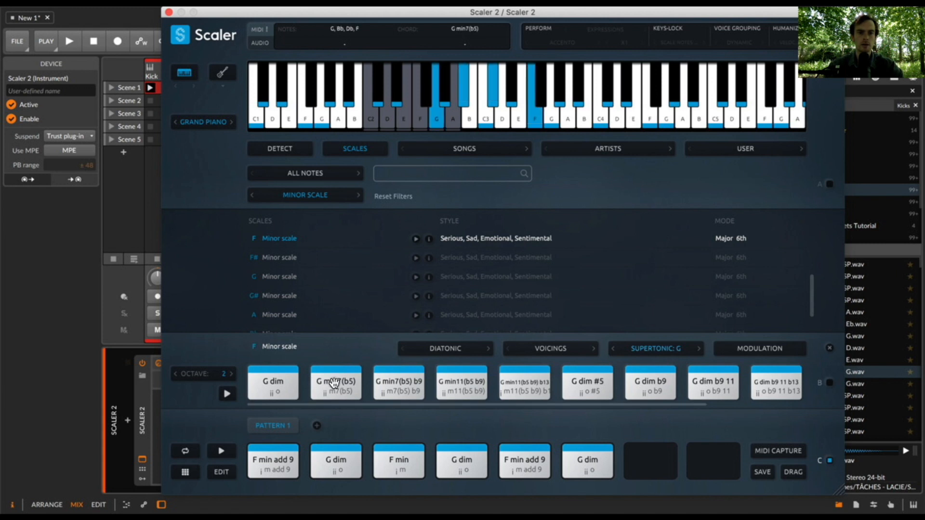
{"action": "left_click_drag", "start_coordinate": [334, 382], "coordinate": [336, 460]}
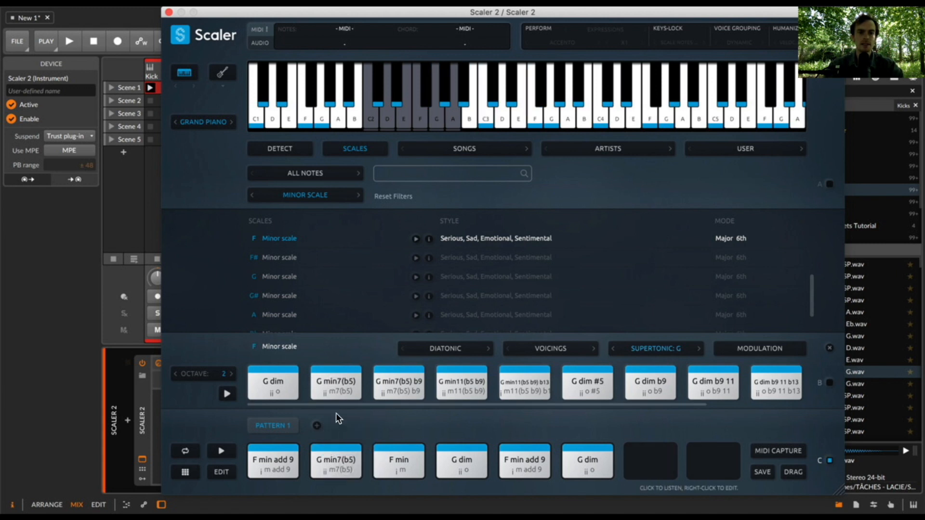
{"action": "left_click", "coordinate": [333, 384]}
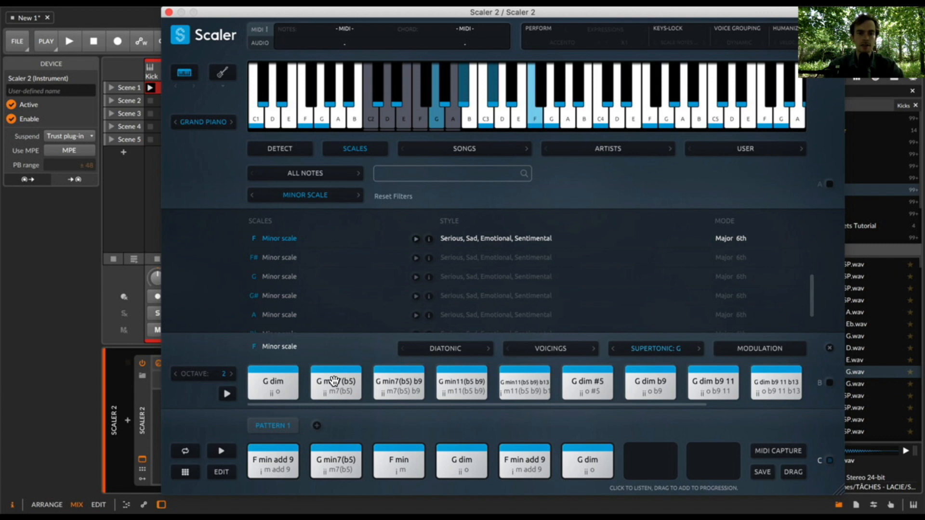
{"action": "left_click_drag", "start_coordinate": [333, 383], "coordinate": [469, 460]}
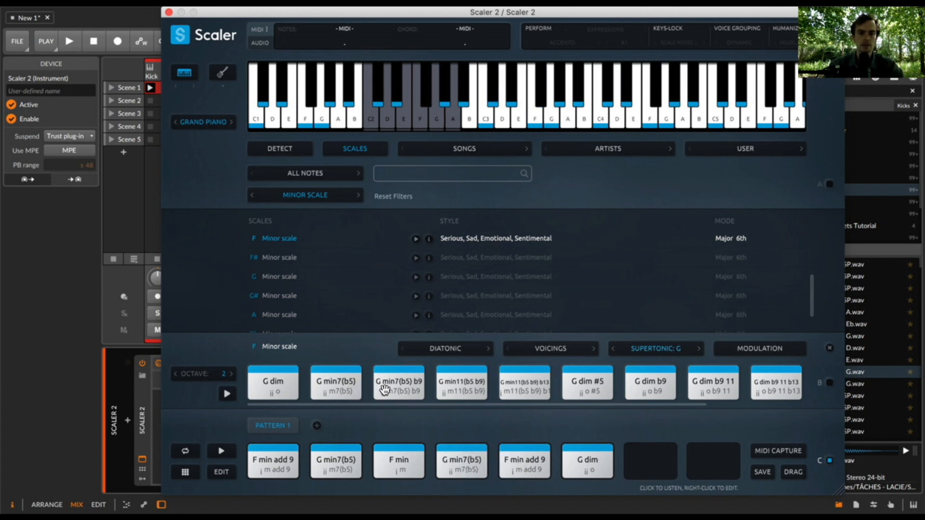
{"action": "left_click_drag", "start_coordinate": [349, 383], "coordinate": [587, 462]}
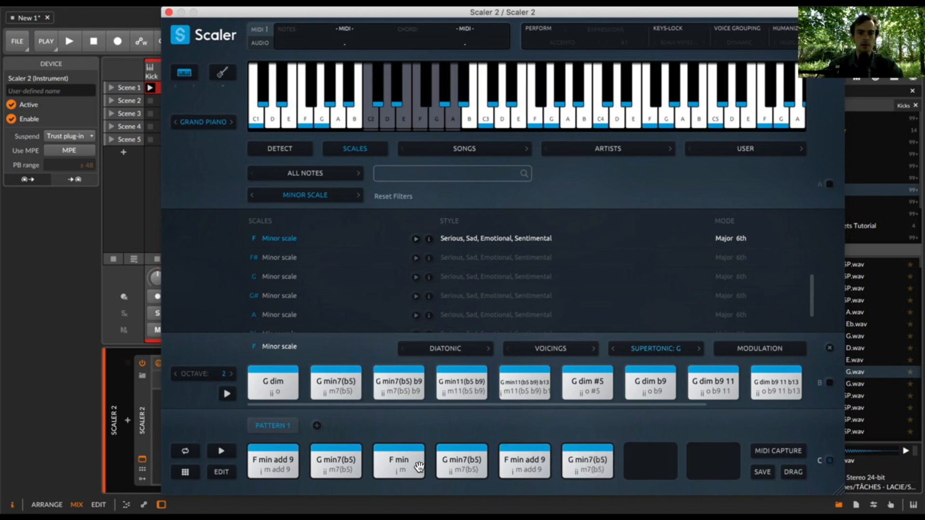
- Replace the third chord of Pattern 1 with F min7 from the tonic F variations
{"action": "left_click", "coordinate": [648, 349]}
{"action": "left_click", "coordinate": [653, 363]}
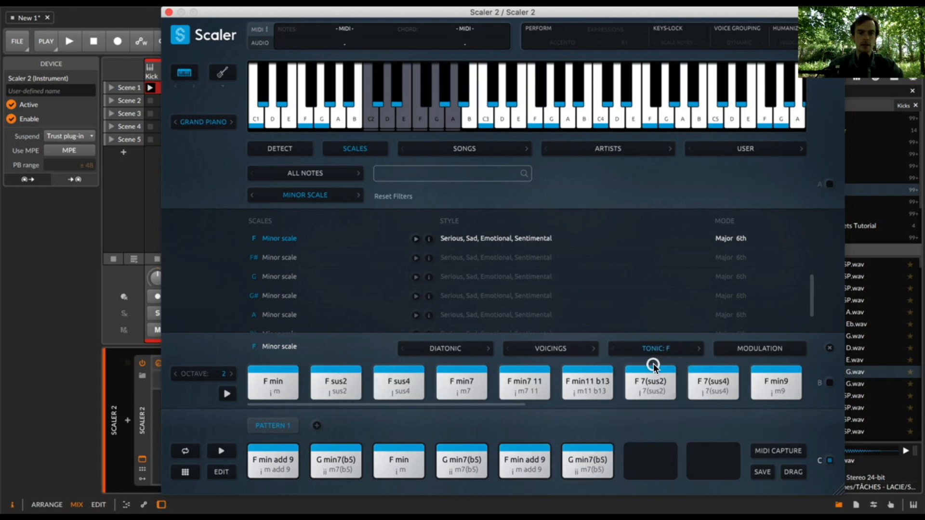
{"action": "left_click_drag", "start_coordinate": [470, 384], "coordinate": [398, 458]}
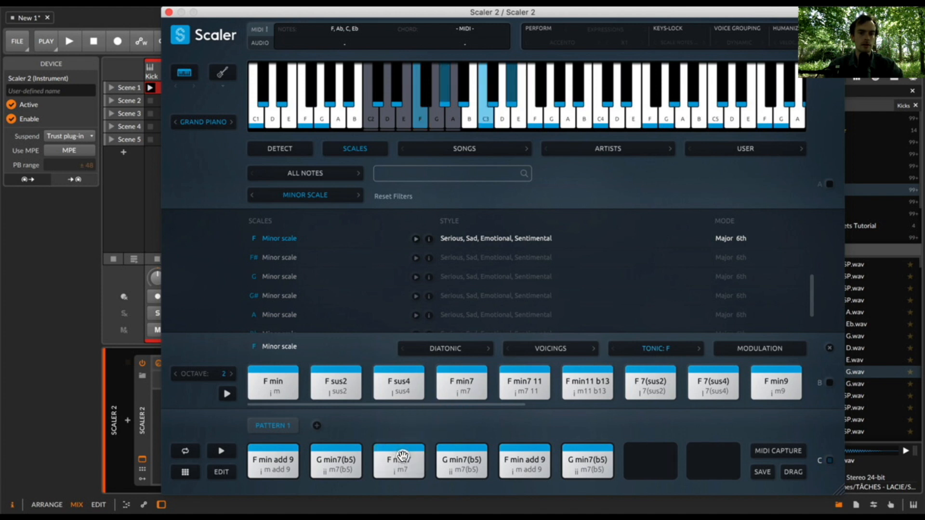
- Close the Scaler 2 window, play the clips to hear the changed chords, and stop playback
{"action": "left_click", "coordinate": [168, 12]}
{"action": "key", "text": "space"}
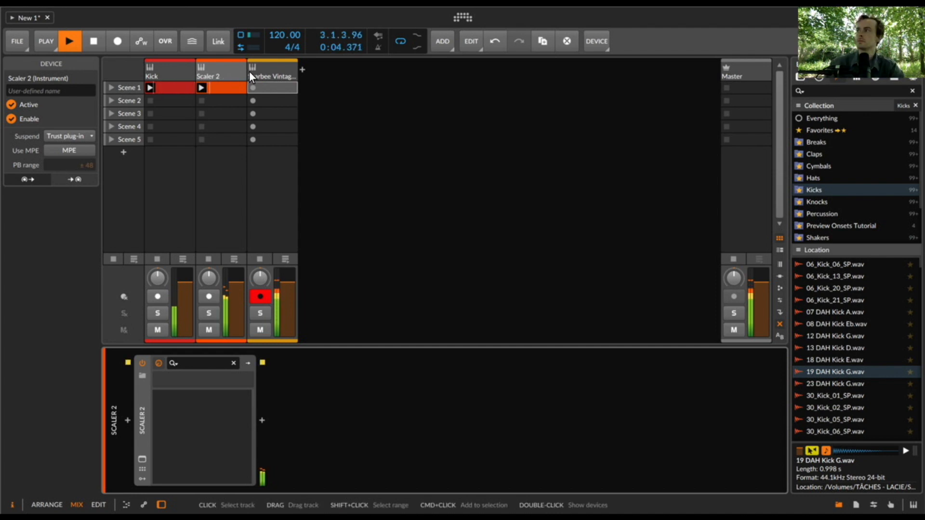
{"action": "left_click", "coordinate": [226, 85]}
{"action": "double_click", "coordinate": [226, 84]}
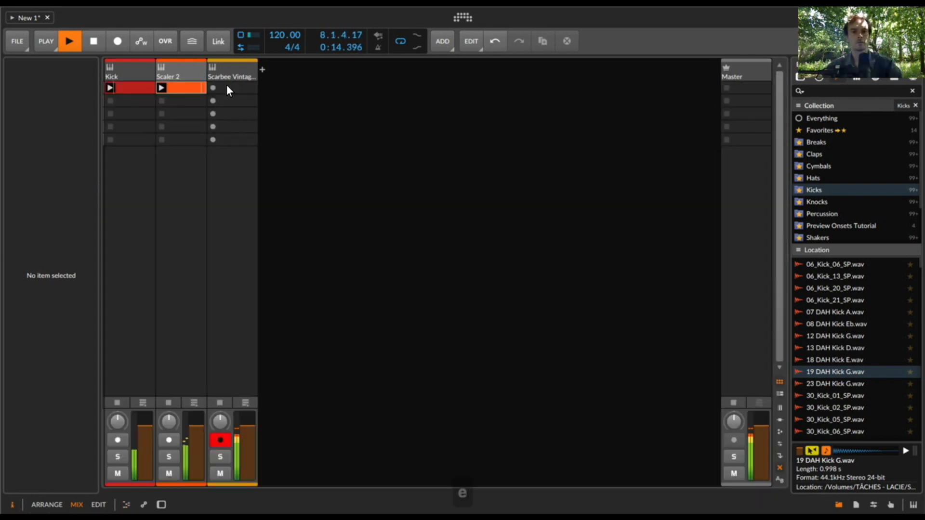
{"action": "key", "text": "e"}
{"action": "key", "text": "space"}
- Open the Scaler 2 plug-in from its track and load the Gospel 1 song chord set
{"action": "left_click", "coordinate": [221, 69]}
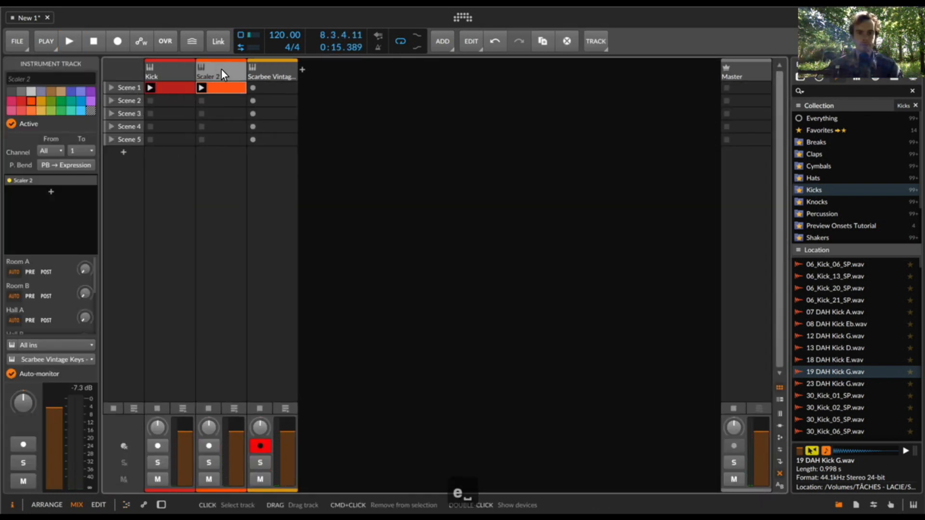
{"action": "double_click", "coordinate": [221, 70]}
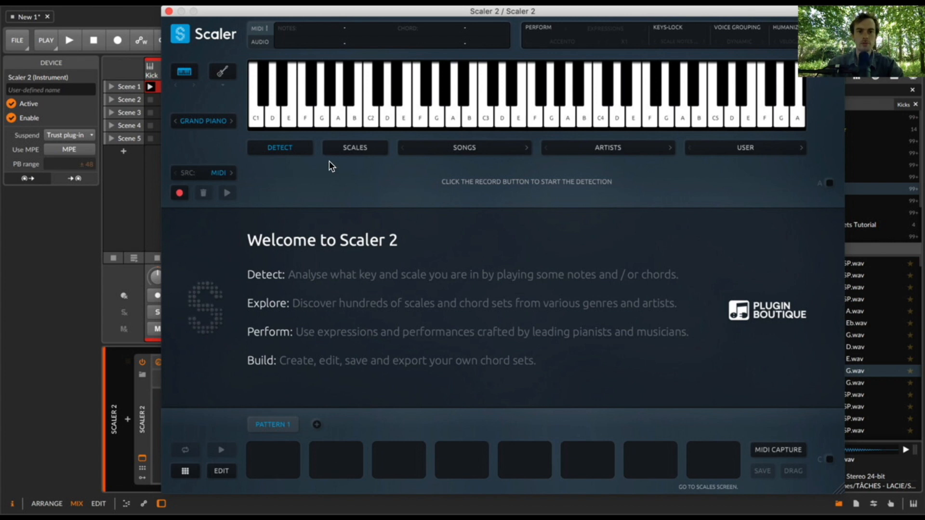
{"action": "left_click", "coordinate": [468, 149]}
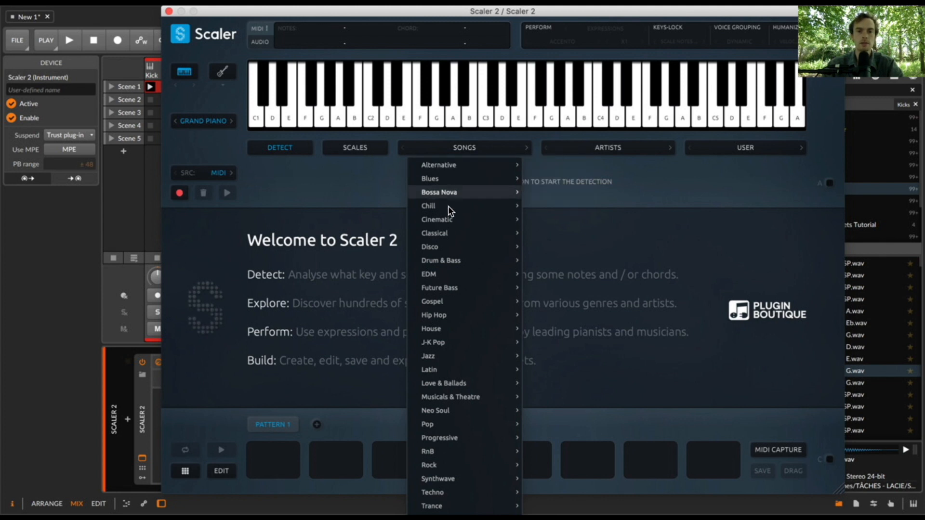
{"action": "mouse_move", "coordinate": [445, 302]}
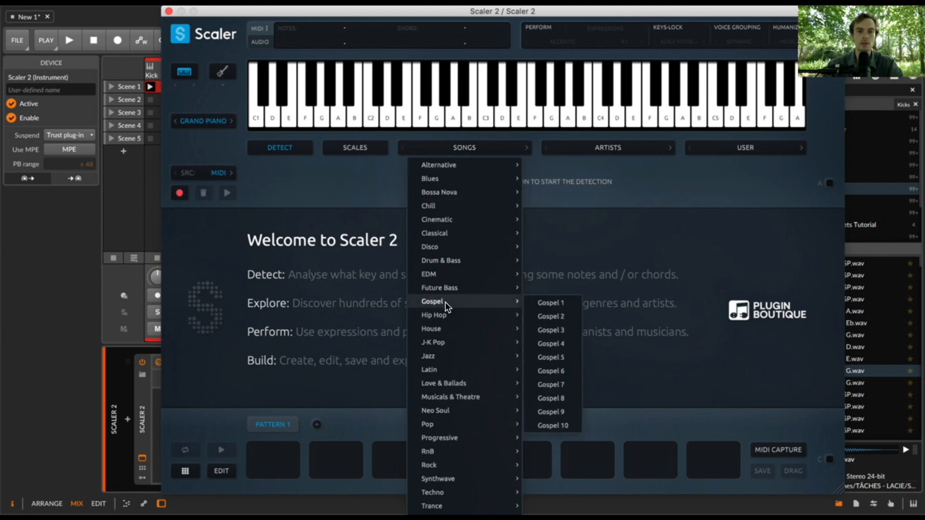
{"action": "left_click", "coordinate": [553, 303]}
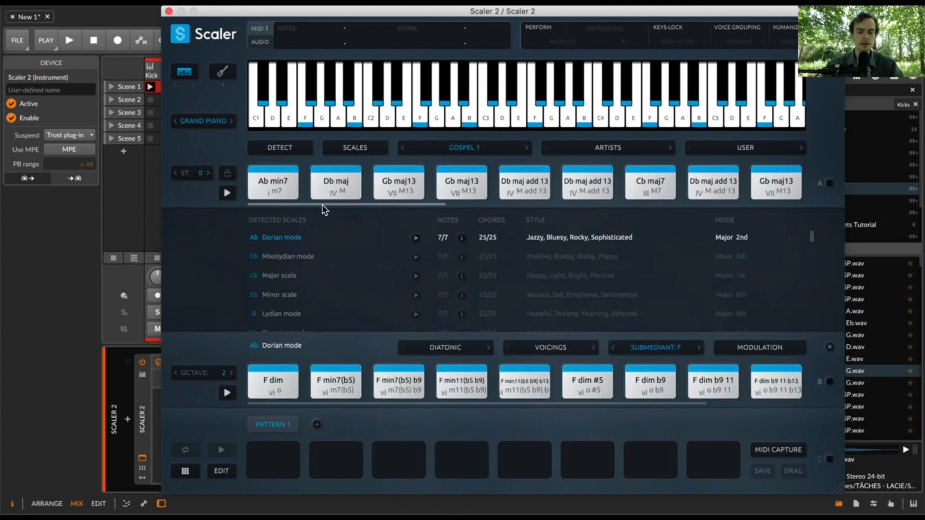
- Bind incoming MIDI notes to the Gospel 1 chords in section A, and arm the Scaler 2 track instead of Scarbee Vintage Keys
{"action": "left_click", "coordinate": [829, 184]}
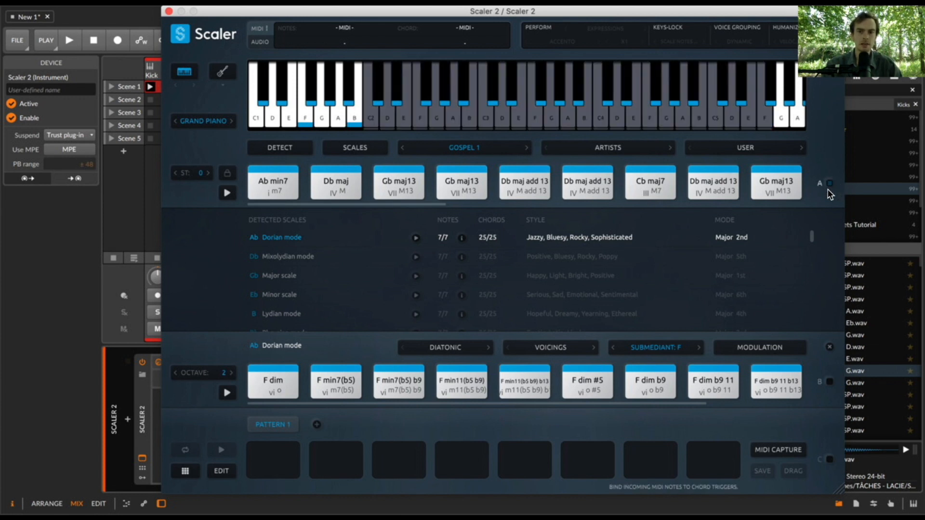
{"action": "left_click_drag", "start_coordinate": [317, 10], "coordinate": [466, 10]}
{"action": "left_click", "coordinate": [227, 83]}
{"action": "left_click_drag", "start_coordinate": [362, 10], "coordinate": [217, 10]}
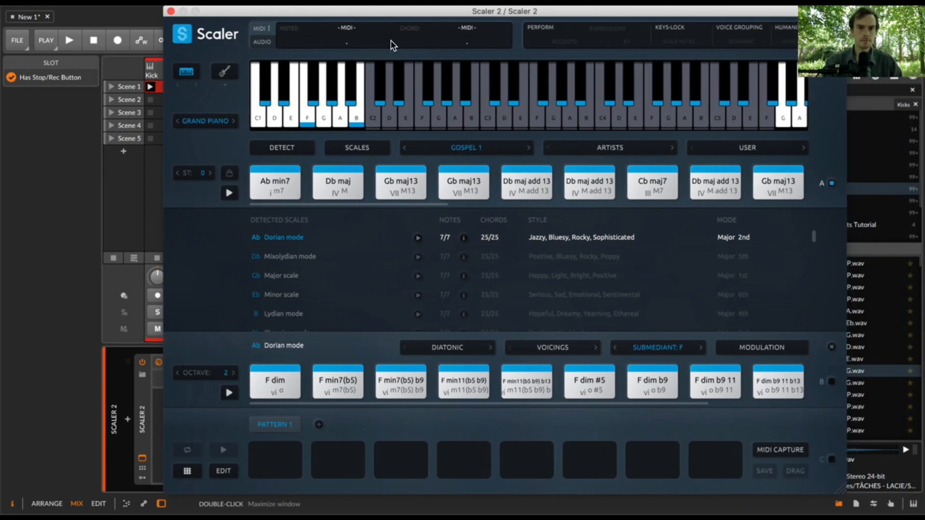
{"action": "left_click_drag", "start_coordinate": [330, 12], "coordinate": [534, 12]}
{"action": "left_click", "coordinate": [212, 297]}
{"action": "left_click", "coordinate": [258, 297]}
{"action": "left_click_drag", "start_coordinate": [443, 12], "coordinate": [246, 12]}
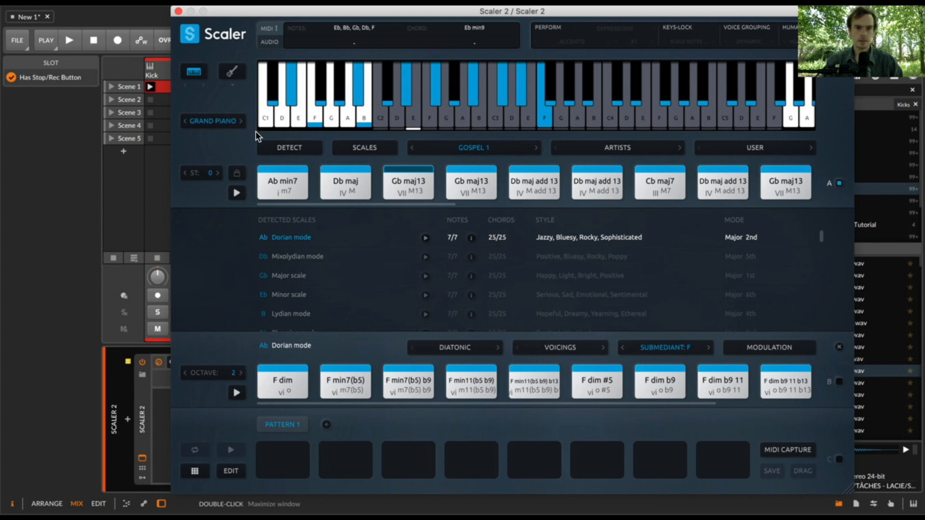
- Transpose the Gospel 1 chord set up by 5 semitones
{"action": "left_click", "coordinate": [218, 173]}
{"action": "left_click", "coordinate": [218, 173]}
{"action": "left_click", "coordinate": [218, 173]}
{"action": "left_click", "coordinate": [218, 173]}
{"action": "left_click", "coordinate": [218, 173]}
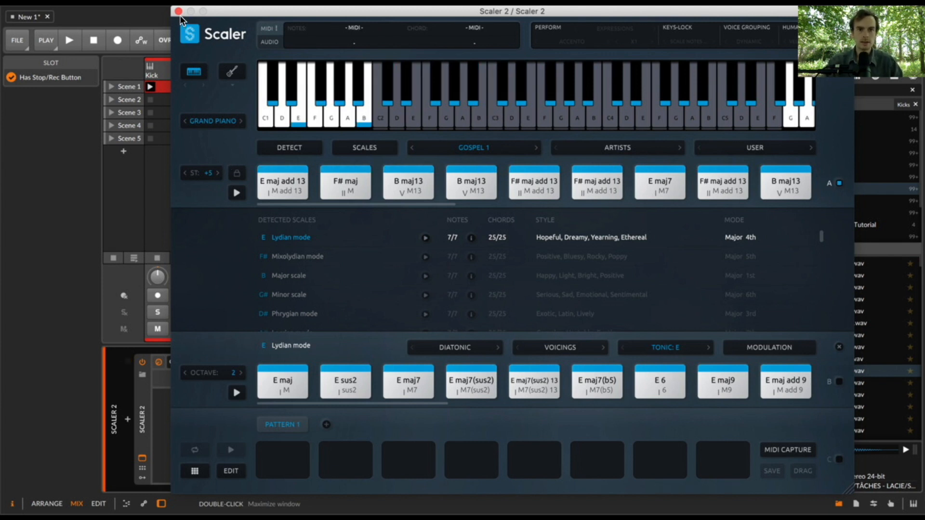
- Record chord-trigger notes into the Scene 1 slot of the Scaler 2 track, and delete the recorded notes from the clip
{"action": "left_click_drag", "start_coordinate": [216, 8], "coordinate": [281, 7]}
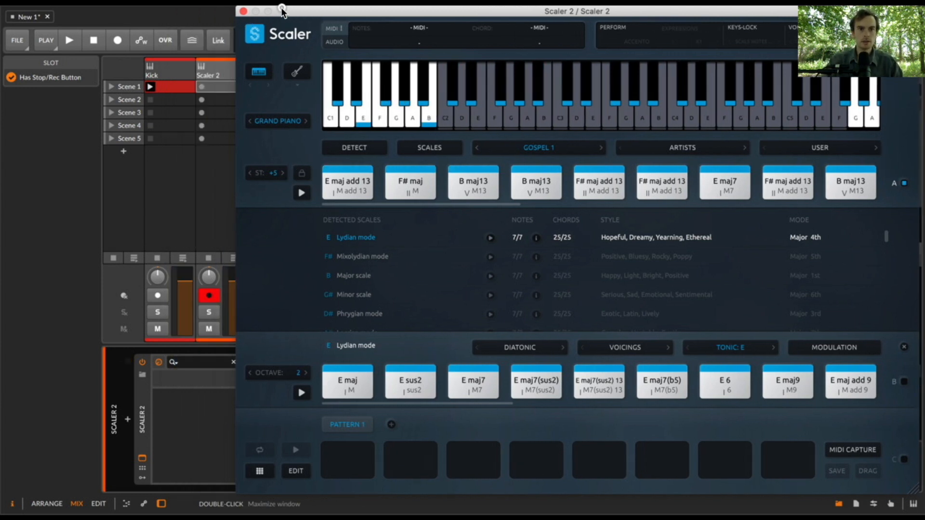
{"action": "left_click", "coordinate": [201, 85]}
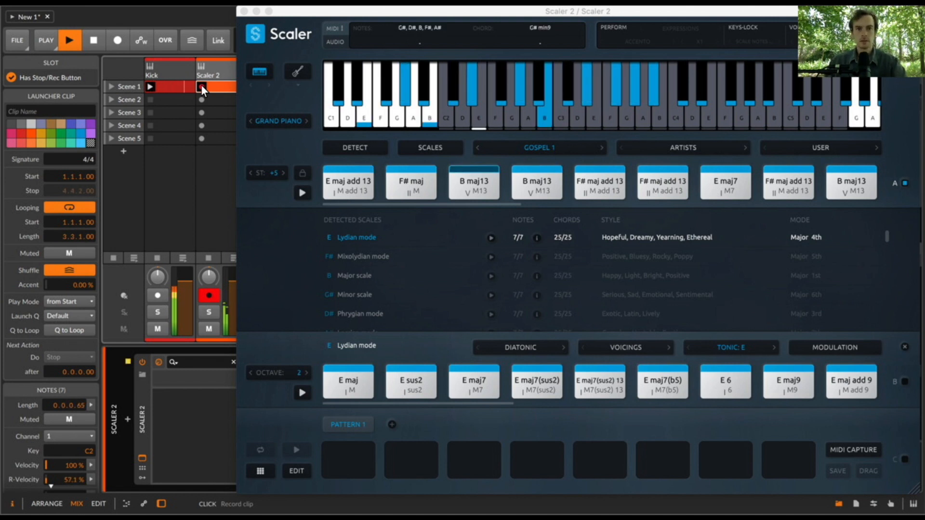
{"action": "key", "text": "space"}
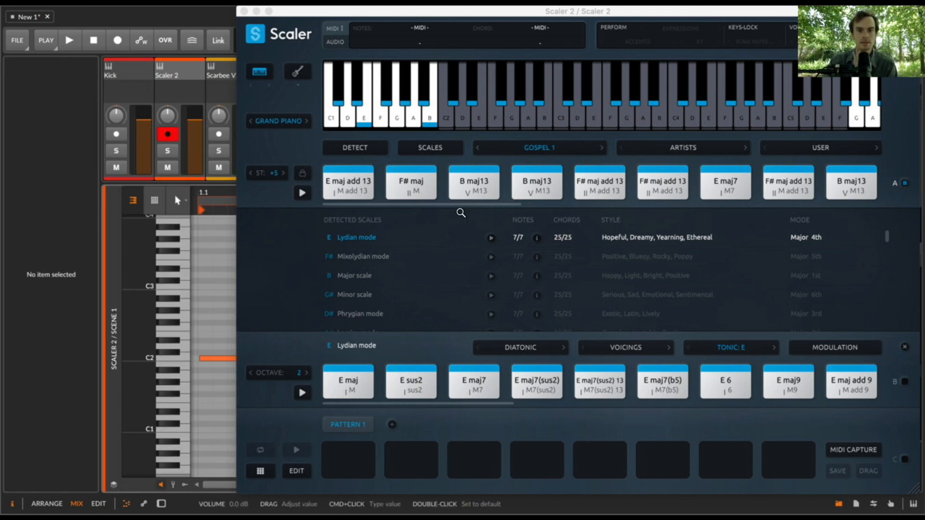
{"action": "key", "text": "BackSpace"}
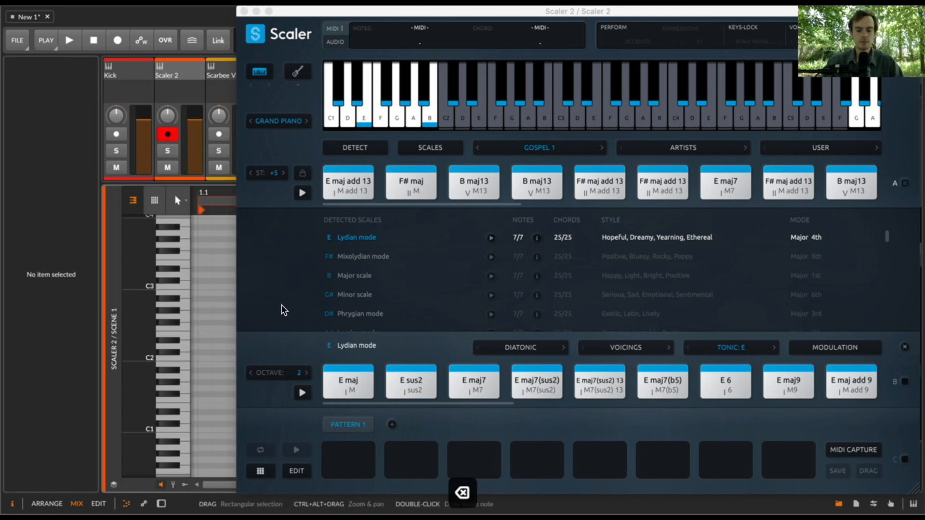
- Add F# maj add 13 and E maj7 from the Gospel 1 chords to the first two slots of Pattern 1
{"action": "left_click_drag", "start_coordinate": [432, 204], "coordinate": [370, 205]}
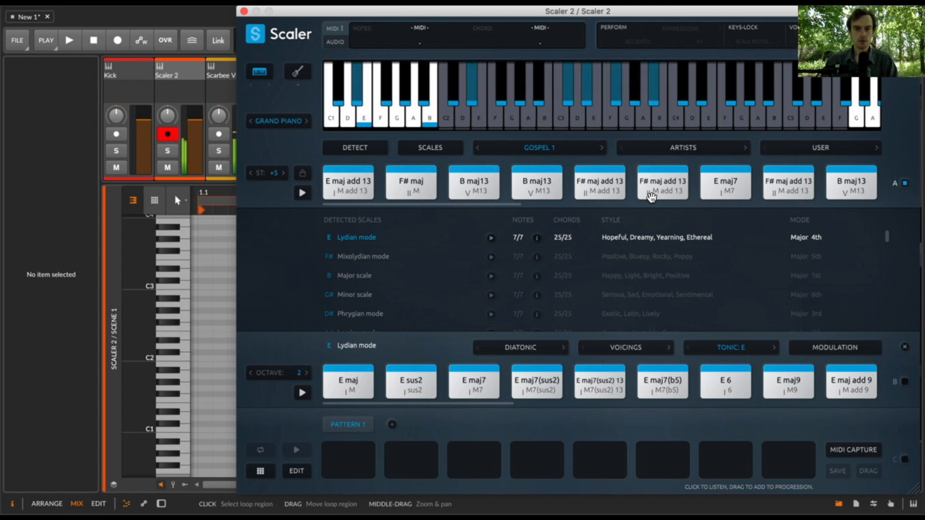
{"action": "left_click_drag", "start_coordinate": [606, 172], "coordinate": [357, 455]}
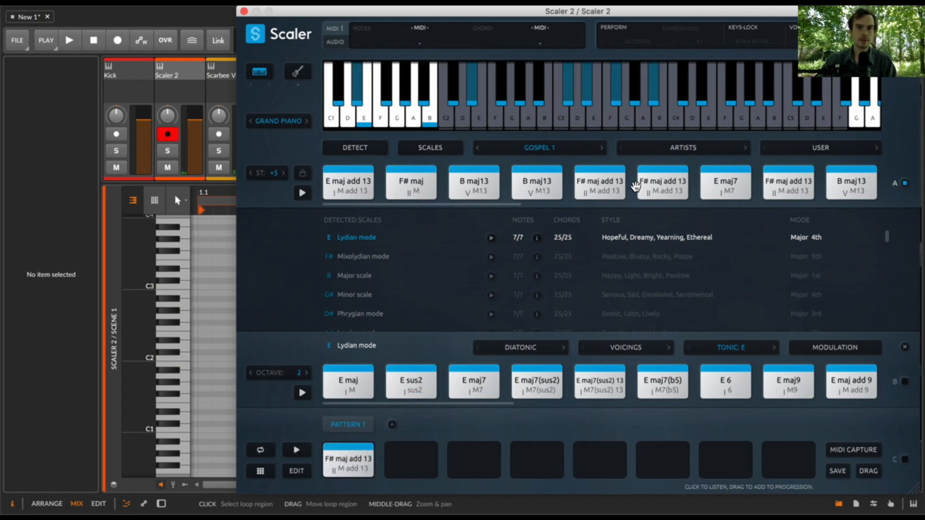
{"action": "left_click_drag", "start_coordinate": [729, 182], "coordinate": [408, 455]}
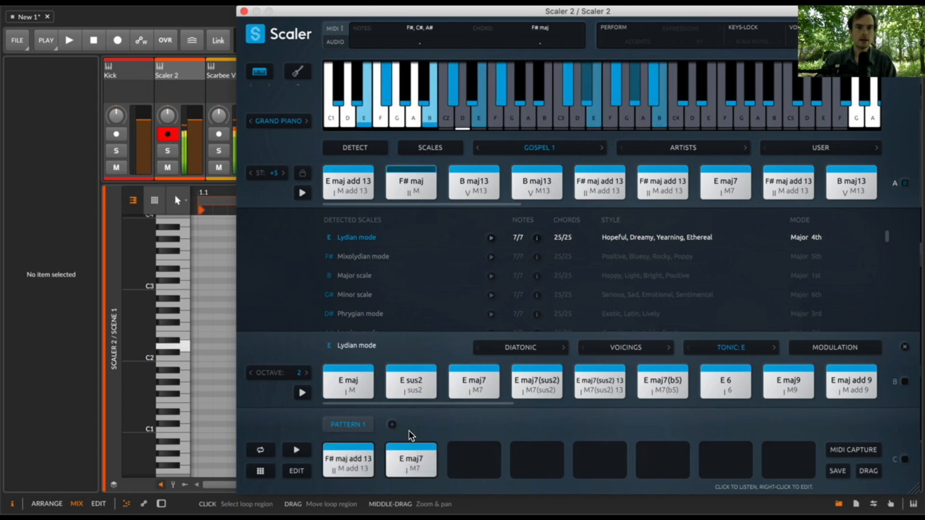
- Add F# maj and B maj13 to the third and fourth Pattern 1 slots, and bind incoming MIDI notes to section C
{"action": "left_click_drag", "start_coordinate": [407, 193], "coordinate": [484, 456]}
{"action": "left_click_drag", "start_coordinate": [530, 190], "coordinate": [544, 455]}
{"action": "left_click_drag", "start_coordinate": [671, 18], "coordinate": [615, 15]}
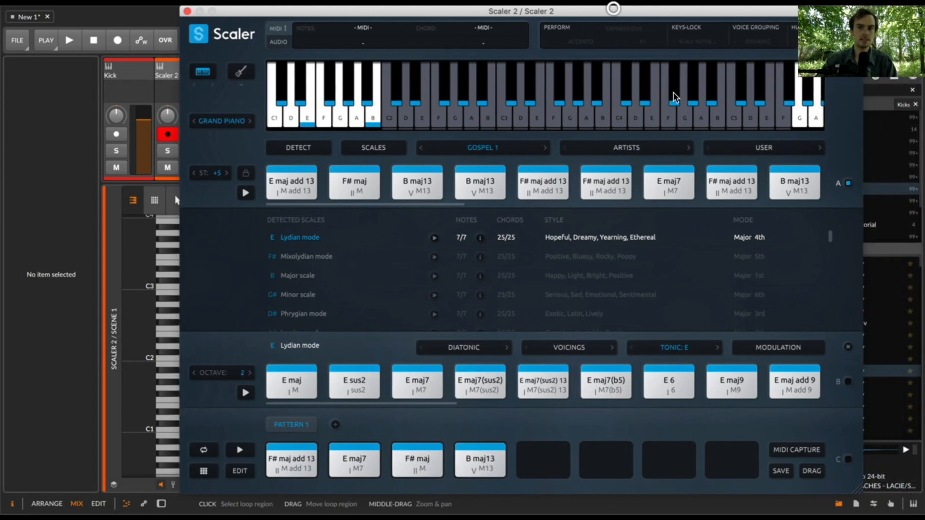
{"action": "left_click", "coordinate": [848, 460]}
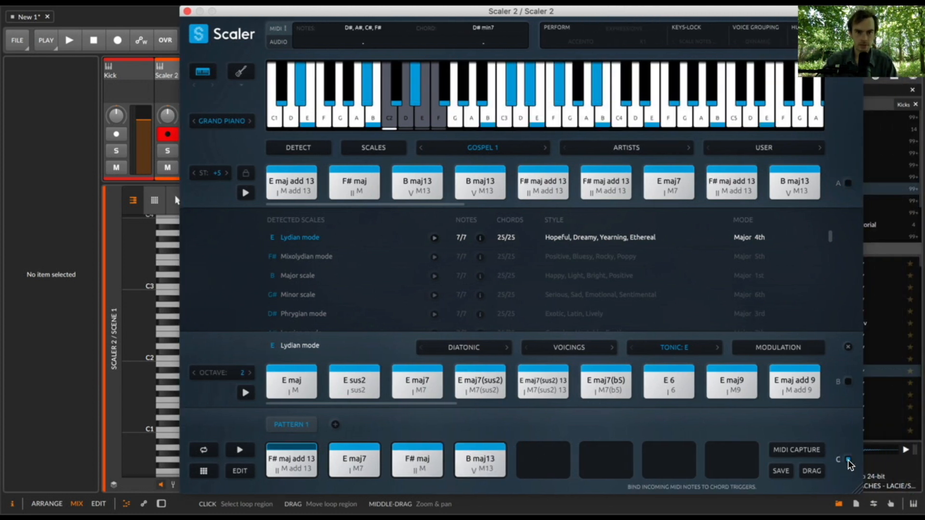
- Record chord-trigger notes into the Scene 2 slot of the Scaler 2 track
{"action": "left_click", "coordinate": [187, 14]}
{"action": "key", "text": "e"}
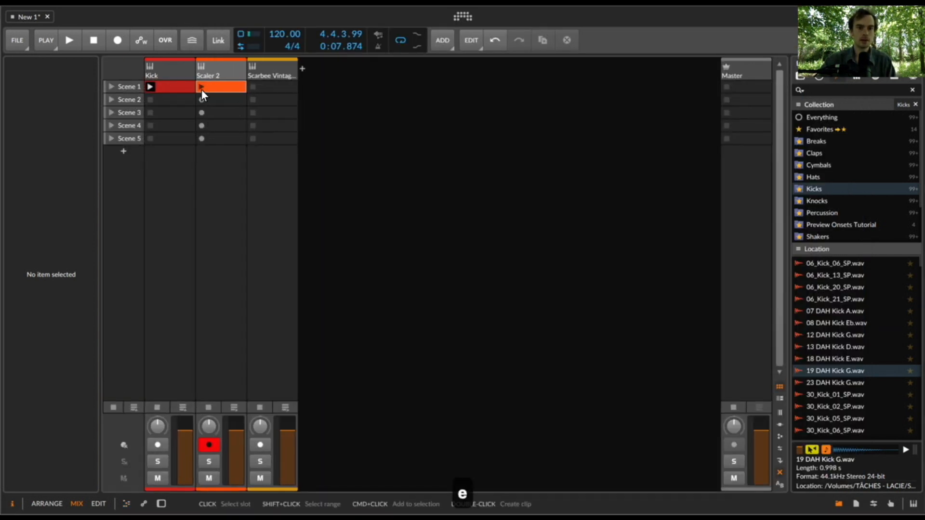
{"action": "left_click", "coordinate": [201, 87]}
{"action": "left_click", "coordinate": [202, 100]}
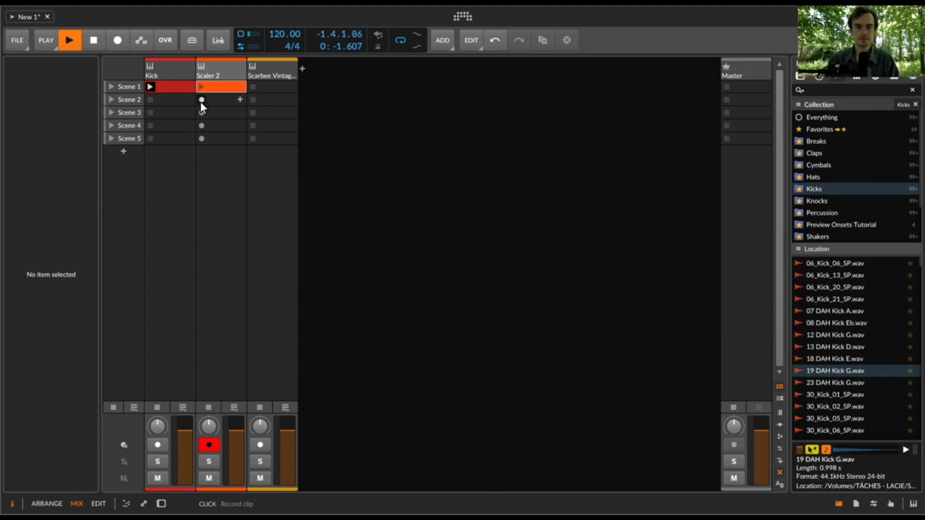
{"action": "key", "text": "BackSpace"}
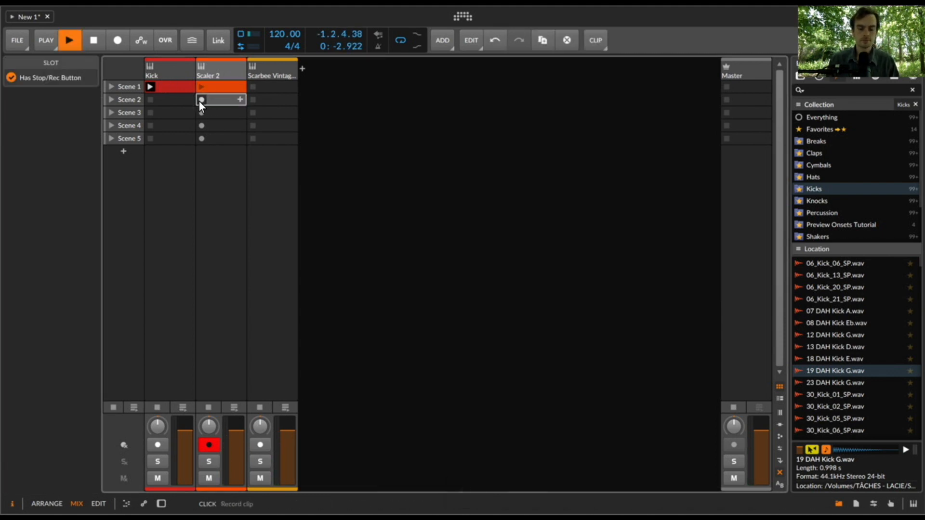
{"action": "left_click", "coordinate": [201, 100]}
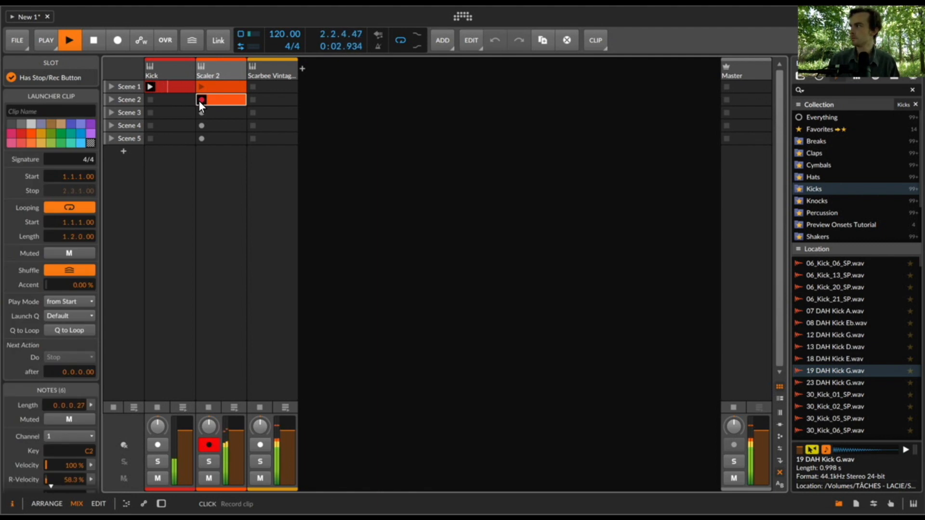
{"action": "key", "text": "space"}
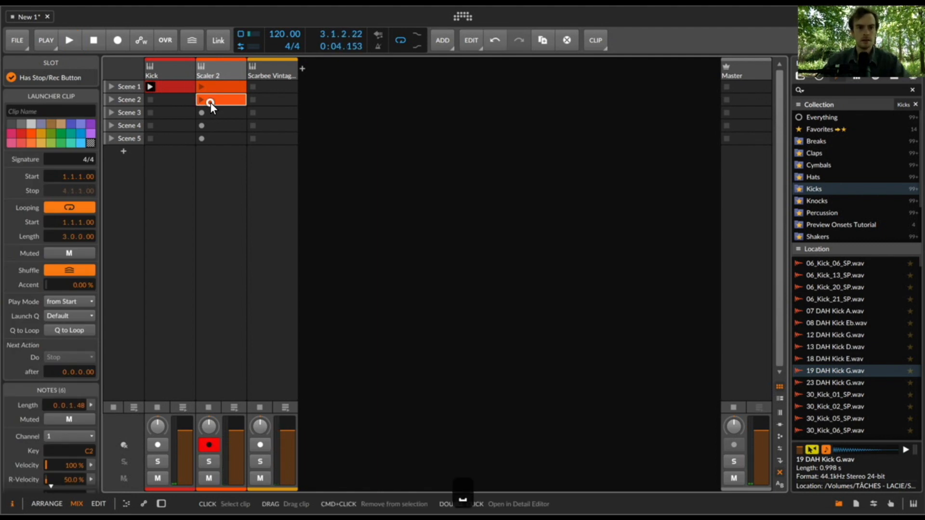
- Quantize all notes in the Scene 2 clip and play it back
{"action": "double_click", "coordinate": [210, 102]}
{"action": "key", "text": "super+a"}
{"action": "key", "text": "super+u"}
{"action": "key", "text": "space"}
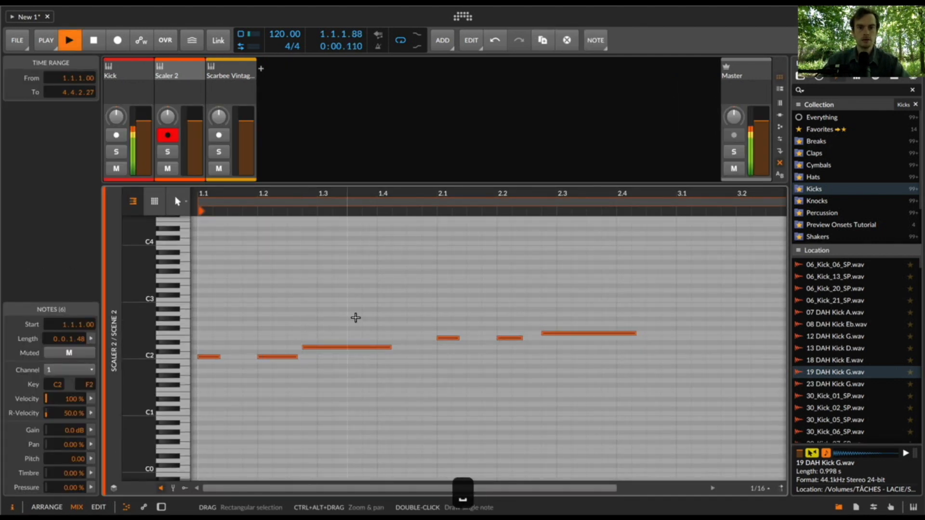
{"action": "key", "text": "space"}
{"action": "key", "text": "e"}
{"action": "key", "text": "space"}
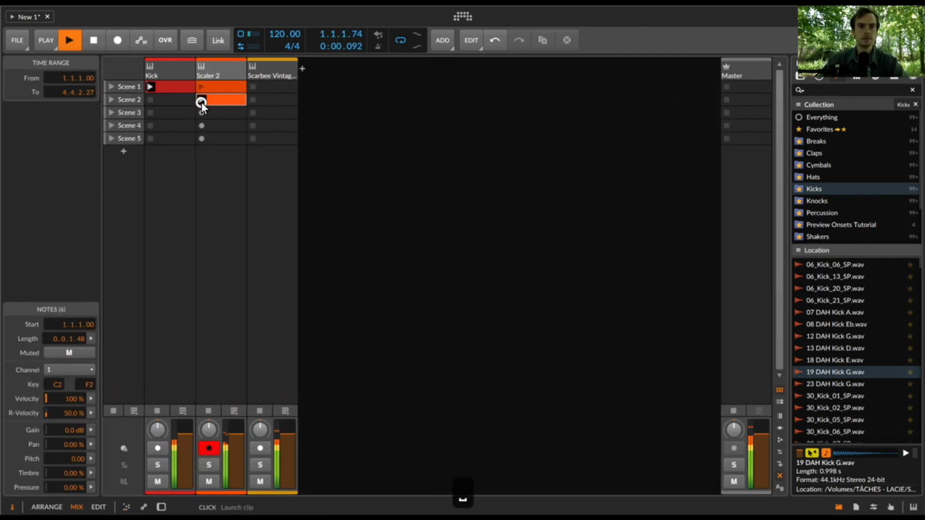
- Shorten the Scene 2 clip's loop to two bars, ending at bar 3, and stop playback
{"action": "key", "text": "e"}
{"action": "left_click_drag", "start_coordinate": [283, 203], "coordinate": [253, 204]}
{"action": "left_click", "coordinate": [249, 283]}
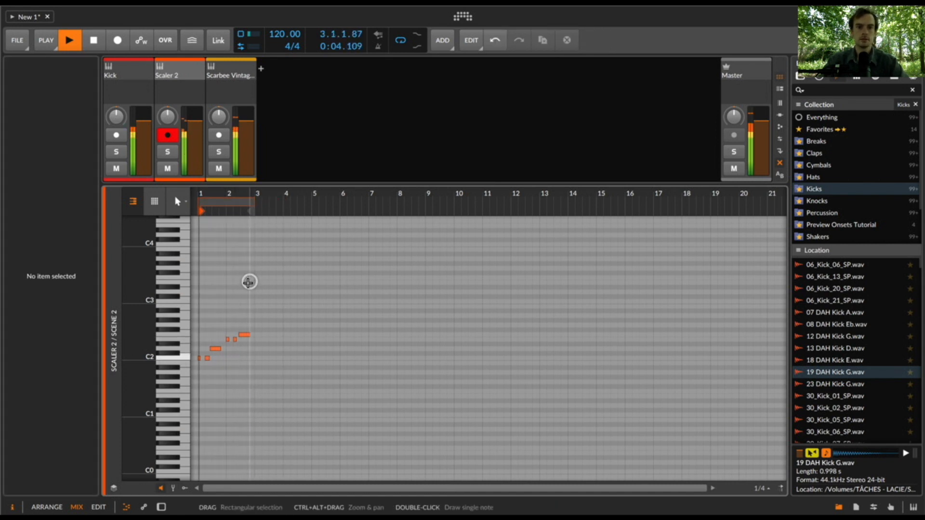
{"action": "left_click_drag", "start_coordinate": [140, 326], "coordinate": [127, 327]}
{"action": "key", "text": "space"}
- Raise the clip's long D2 note to F2, lower its last F2 note to D2, and play the result
{"action": "left_click", "coordinate": [215, 371]}
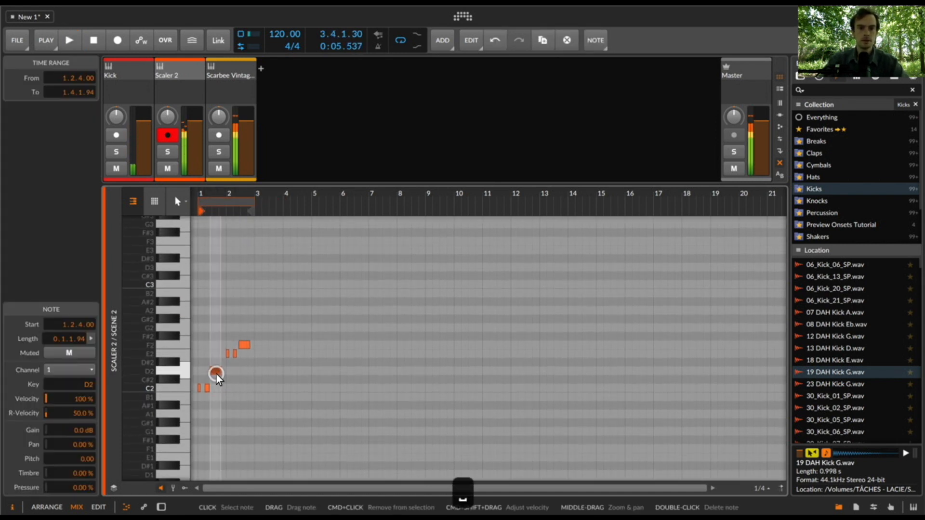
{"action": "key", "text": "Up"}
{"action": "key", "text": "Up"}
{"action": "key", "text": "Up"}
{"action": "left_click", "coordinate": [244, 345]}
{"action": "key", "text": "Down"}
{"action": "key", "text": "Down"}
{"action": "key", "text": "Down"}
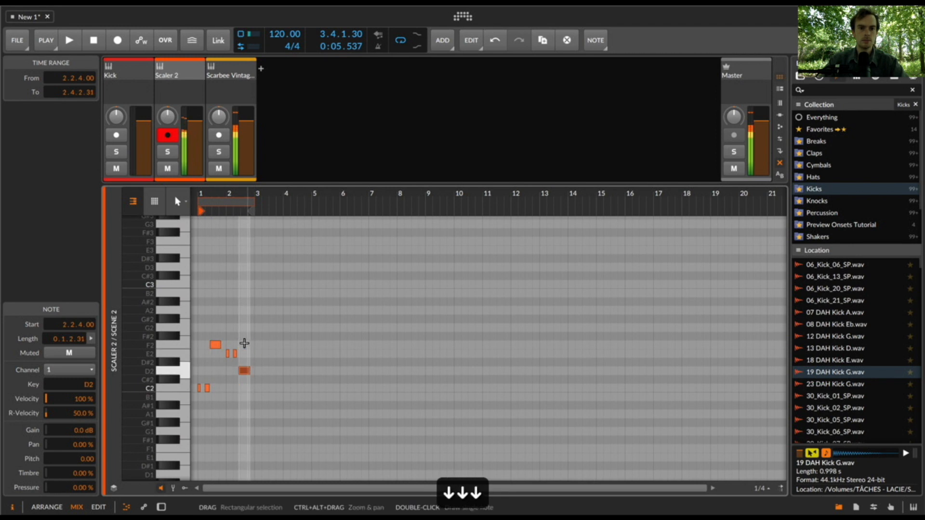
{"action": "key", "text": "space"}
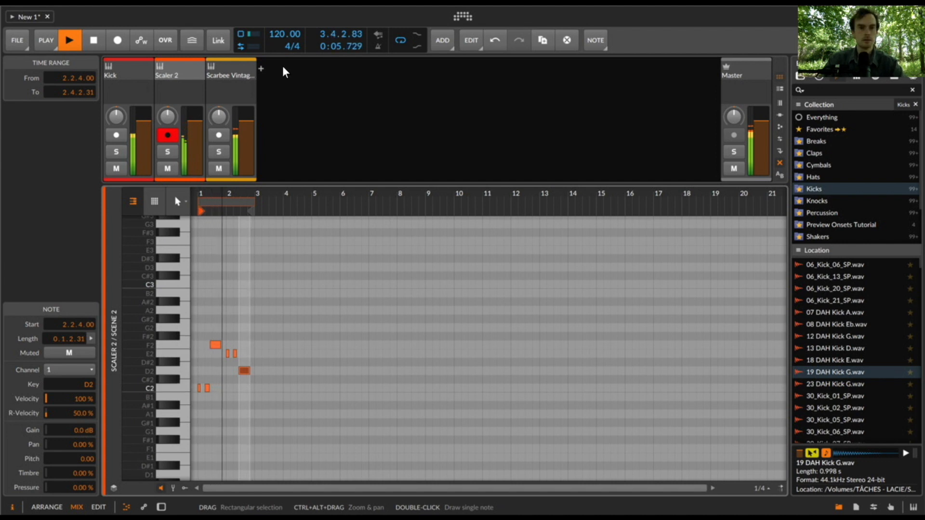
- Copy the four Pattern 1 chords into slots five to eight and set the inversion of the copies to 1
{"action": "double_click", "coordinate": [190, 69]}
{"action": "left_click", "coordinate": [142, 460]}
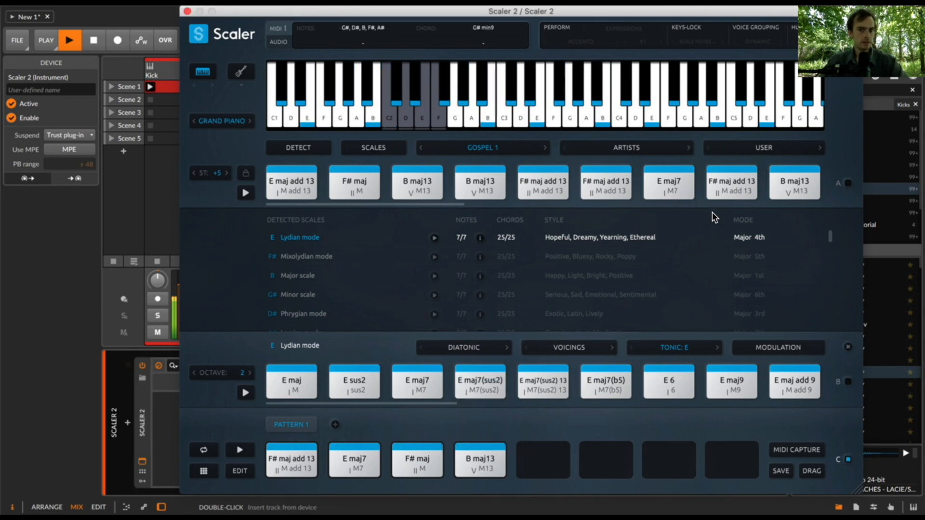
{"action": "left_click", "coordinate": [789, 183]}
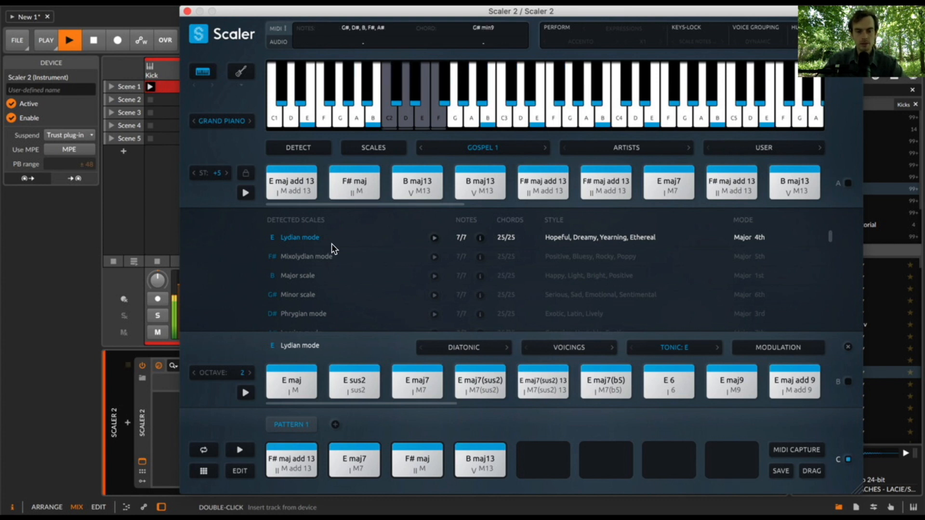
{"action": "left_click", "coordinate": [240, 472]}
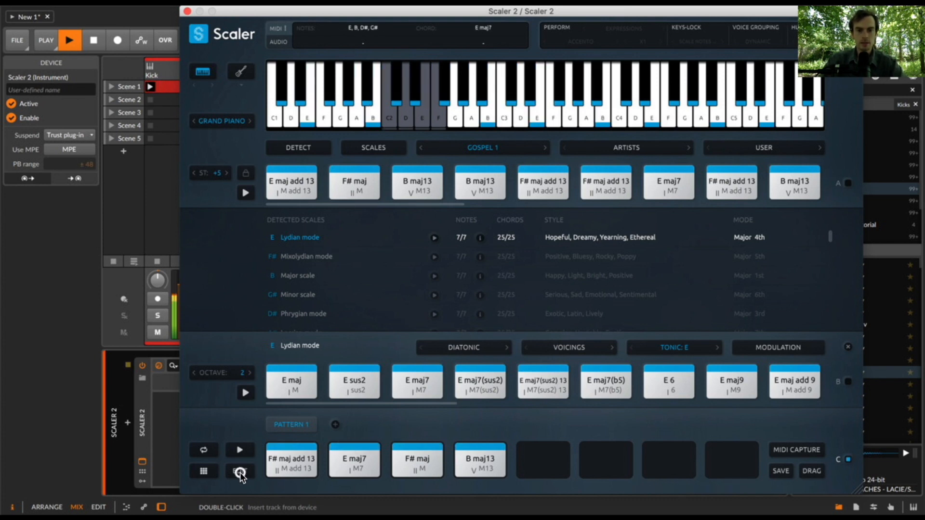
{"action": "left_click_drag", "start_coordinate": [295, 188], "coordinate": [547, 188]}
{"action": "left_click_drag", "start_coordinate": [354, 188], "coordinate": [606, 188]}
{"action": "left_click_drag", "start_coordinate": [703, 190], "coordinate": [667, 189]}
{"action": "left_click_drag", "start_coordinate": [495, 188], "coordinate": [717, 188]}
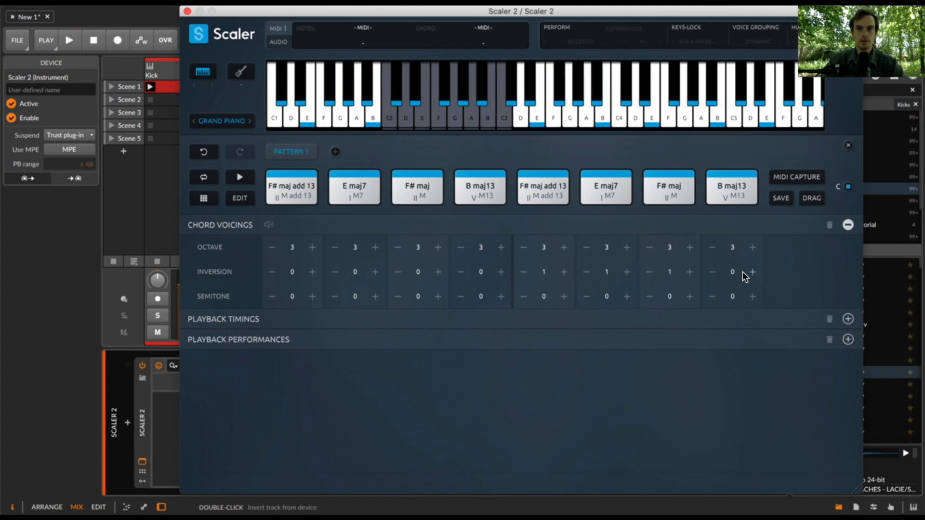
{"action": "left_click", "coordinate": [468, 173]}
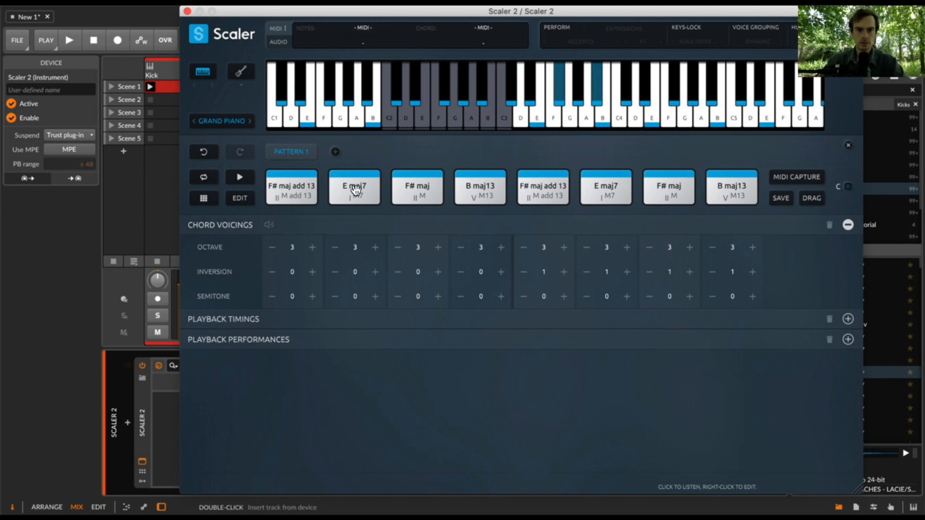
- Leave pattern editing and clear all chords from Pattern 1
{"action": "left_click", "coordinate": [246, 195]}
{"action": "left_click_drag", "start_coordinate": [729, 427], "coordinate": [288, 456]}
{"action": "key", "text": "Return"}
{"action": "key", "text": "BackSpace"}
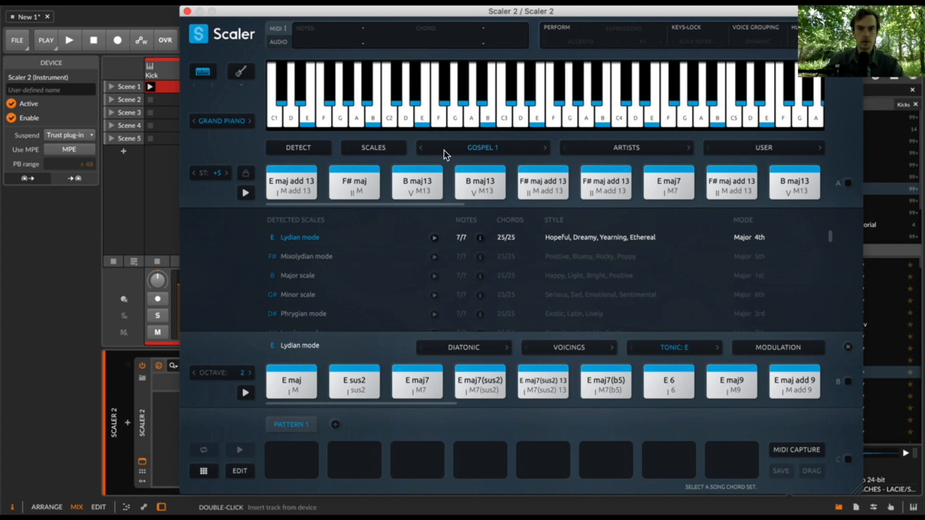
- Load the Disco 4 song chord set and bind incoming MIDI notes to its chords in section A
{"action": "left_click", "coordinate": [483, 149]}
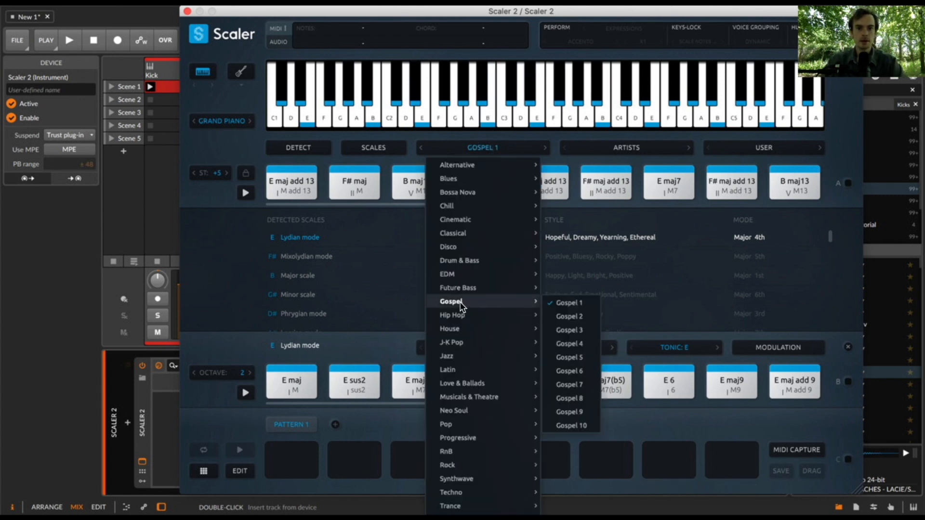
{"action": "mouse_move", "coordinate": [469, 251]}
{"action": "left_click", "coordinate": [566, 289]}
{"action": "left_click", "coordinate": [847, 184]}
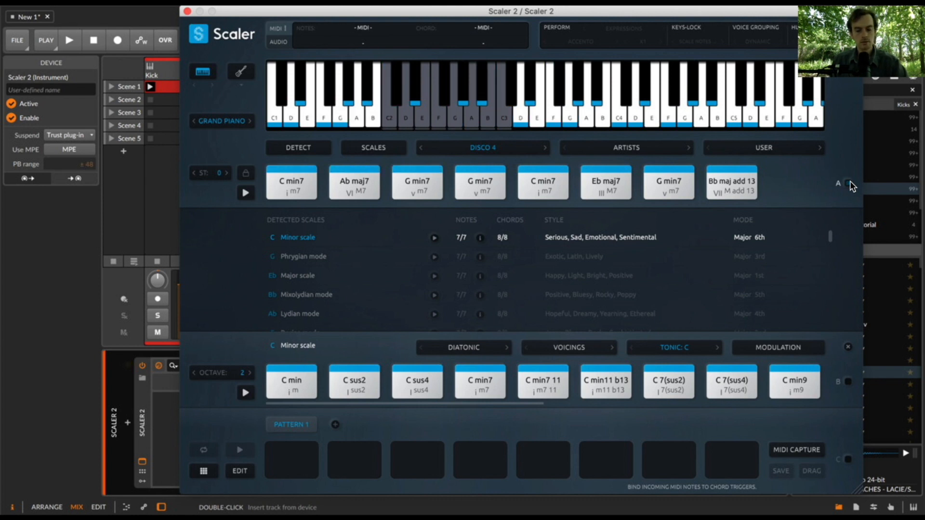
{"action": "left_click", "coordinate": [848, 183]}
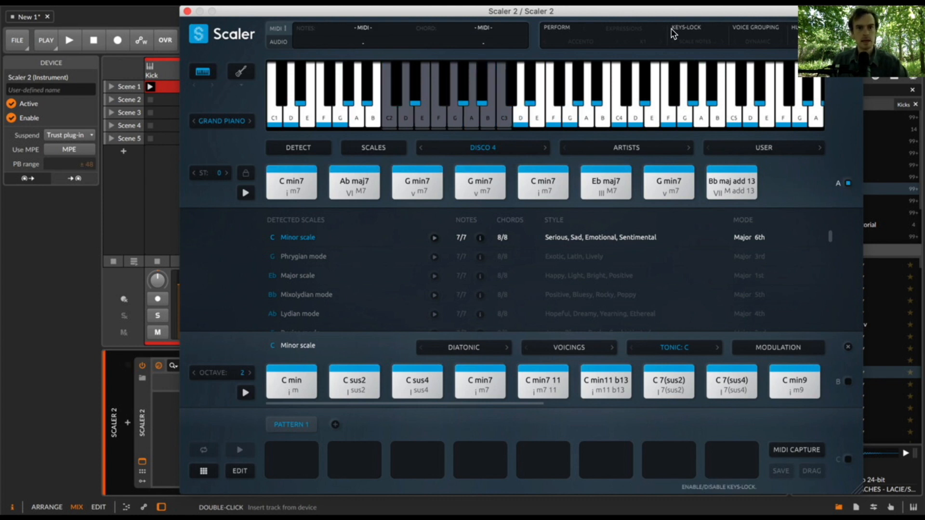
- Record chord-trigger notes into the Scene 3 slot of the Scaler 2 track
{"action": "left_click", "coordinate": [189, 12]}
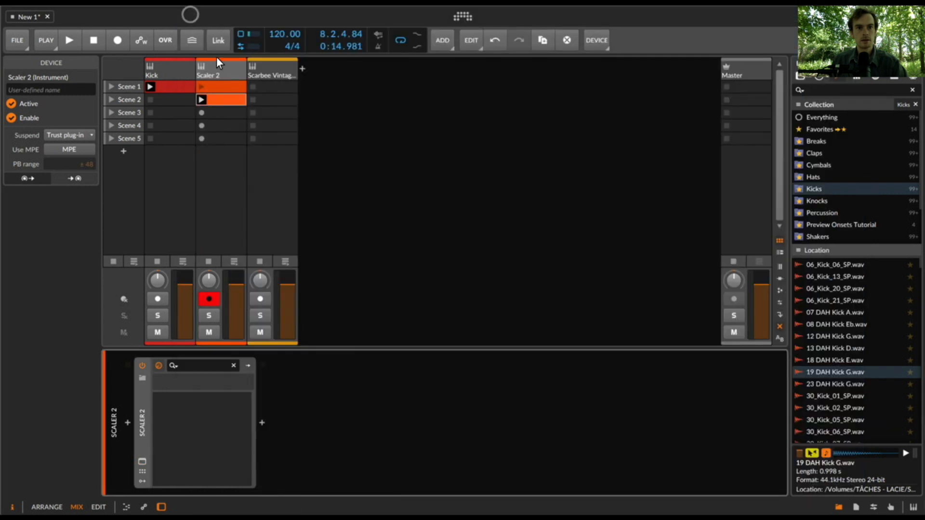
{"action": "left_click", "coordinate": [204, 114]}
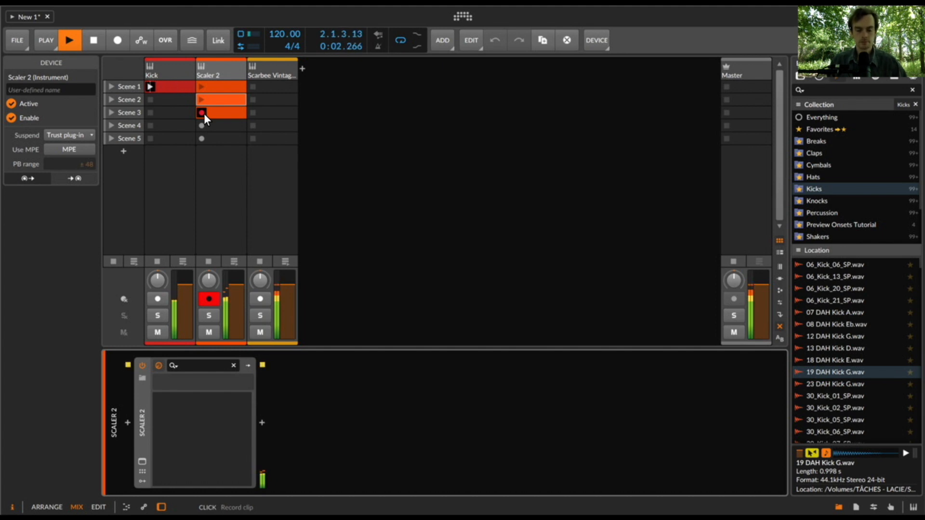
{"action": "key", "text": "space"}
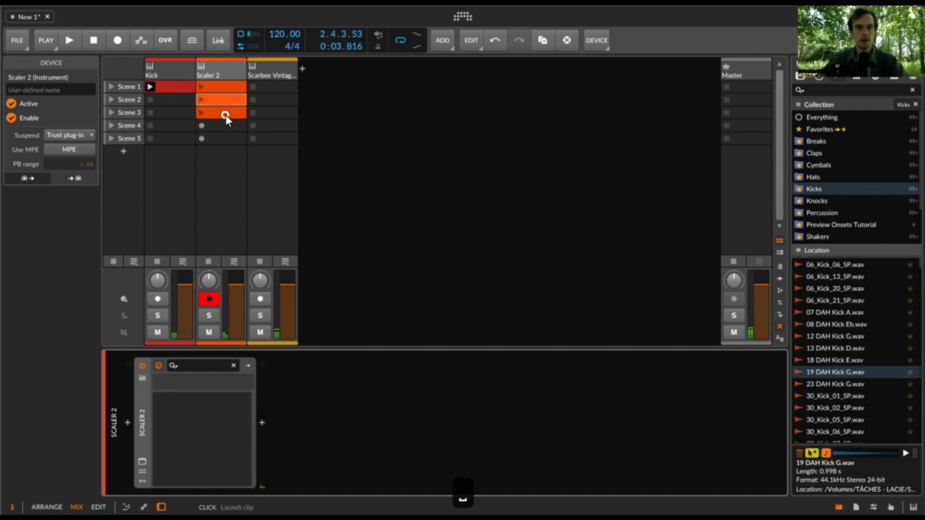
- Quantize all notes in the Scene 3 clip, launch the clip, and check its notes in the editor
{"action": "double_click", "coordinate": [225, 114]}
{"action": "key", "text": "super+a"}
{"action": "key", "text": "super+u"}
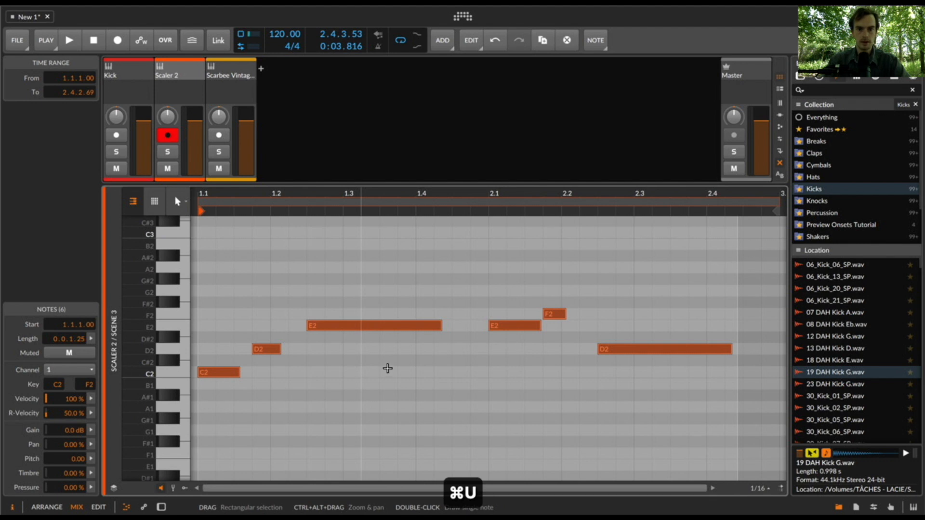
{"action": "key", "text": "e"}
{"action": "left_click", "coordinate": [201, 112]}
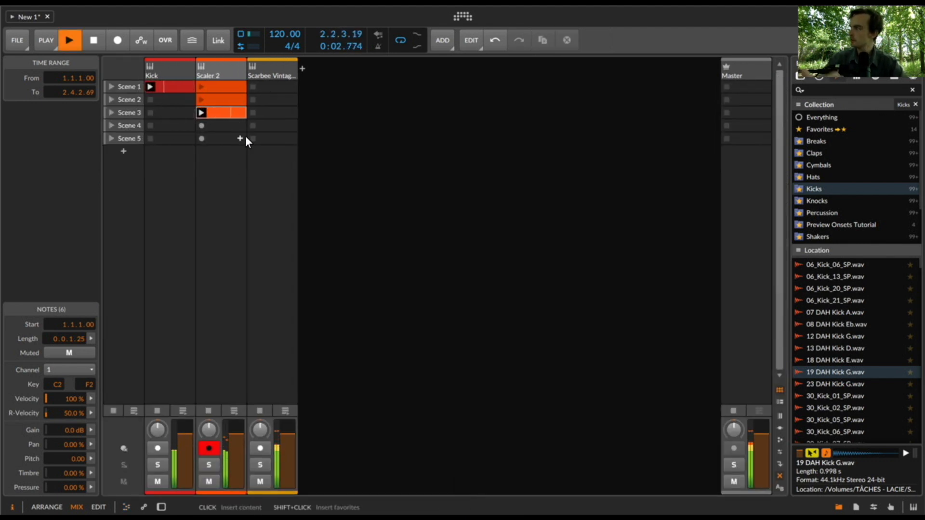
{"action": "double_click", "coordinate": [223, 112]}
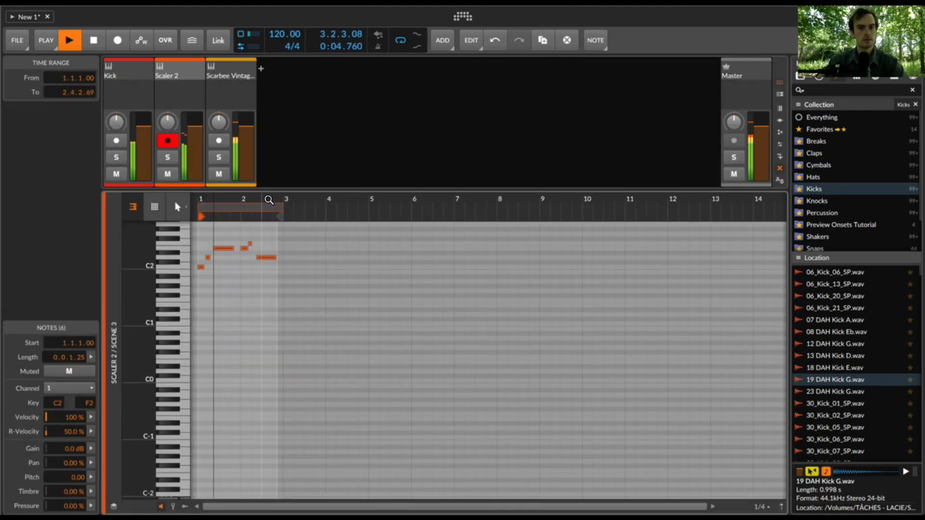
- Open the Scaler 2 plug-in window to watch the triggered chords, stop playback, and audition the C sus4 chord
{"action": "key", "text": "d"}
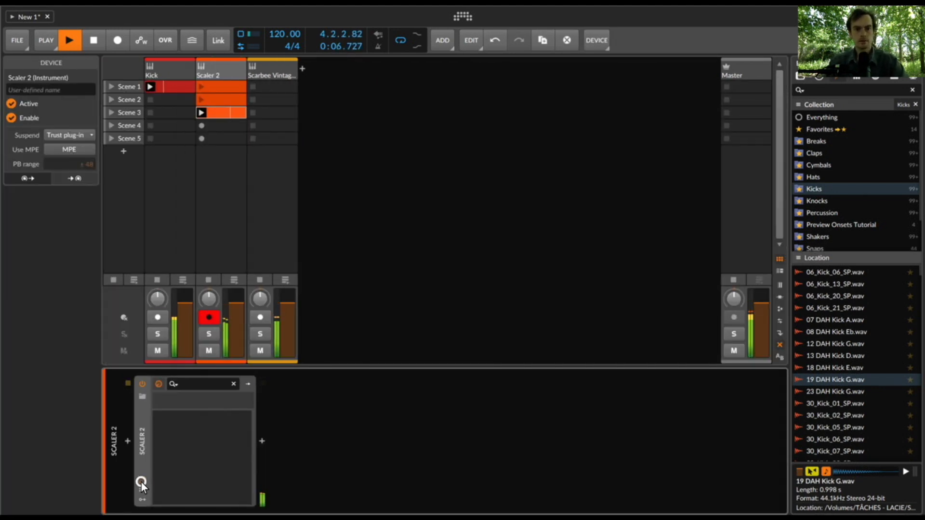
{"action": "left_click", "coordinate": [140, 481]}
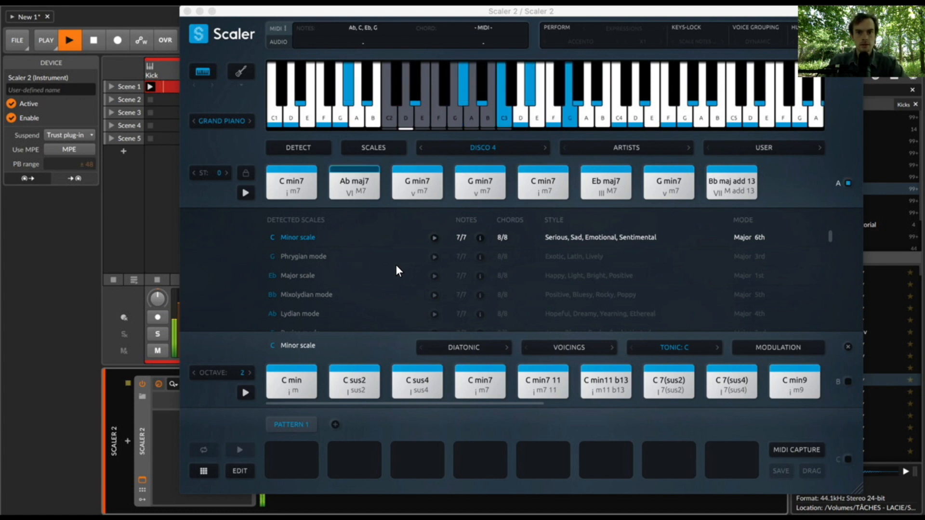
{"action": "key", "text": "space"}
{"action": "left_click", "coordinate": [413, 383]}
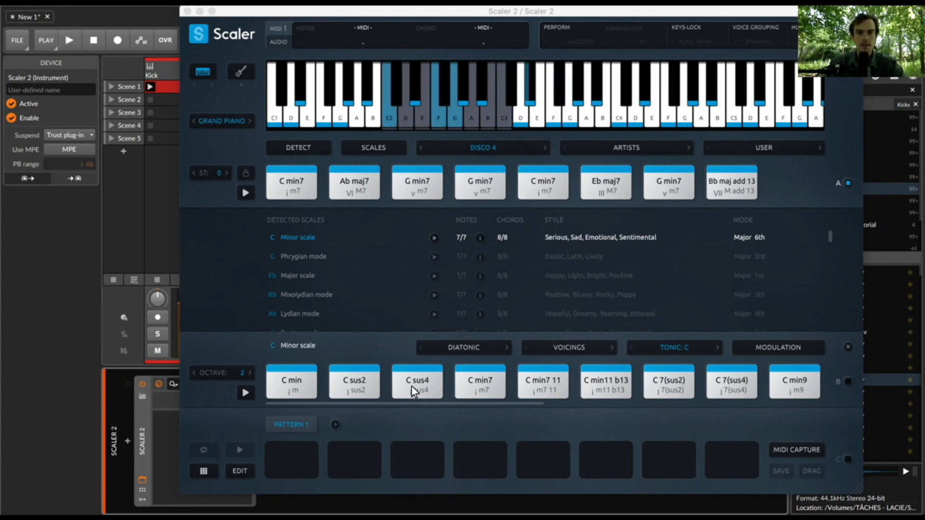
- Add C min7, Ab maj7 and both adjacent G min7 chords from Disco 4 to Pattern 1, and bind incoming MIDI notes to section C
{"action": "left_click_drag", "start_coordinate": [292, 186], "coordinate": [306, 462]}
{"action": "left_click_drag", "start_coordinate": [371, 195], "coordinate": [354, 455]}
{"action": "left_click_drag", "start_coordinate": [417, 185], "coordinate": [416, 460]}
{"action": "left_click_drag", "start_coordinate": [483, 190], "coordinate": [479, 461]}
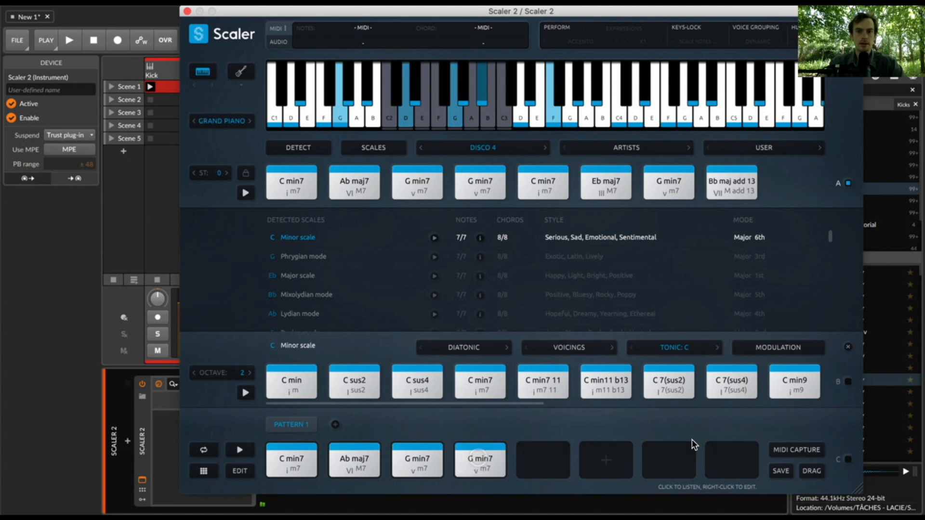
{"action": "left_click", "coordinate": [848, 460]}
- Play the Scene 3 clip through Pattern 1, stop it, and audition the pattern's C min7 chord
{"action": "key", "text": "space"}
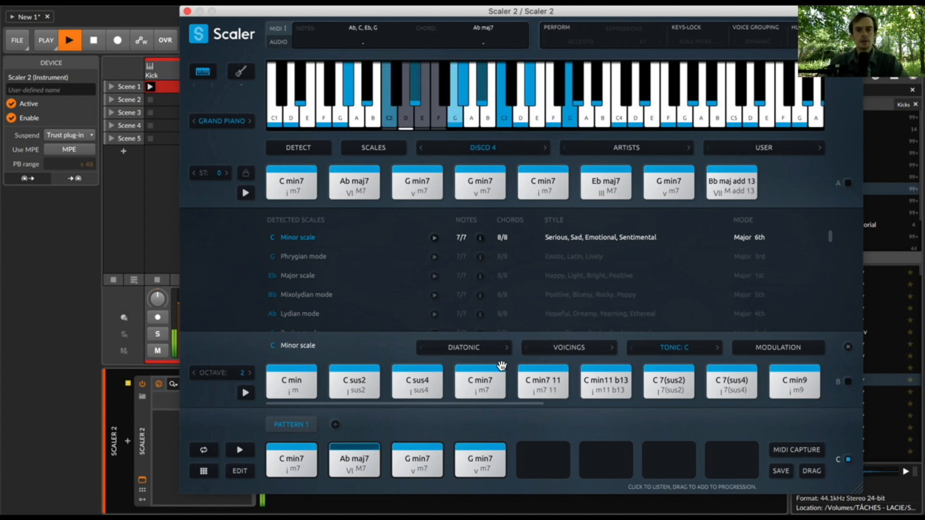
{"action": "key", "text": "space"}
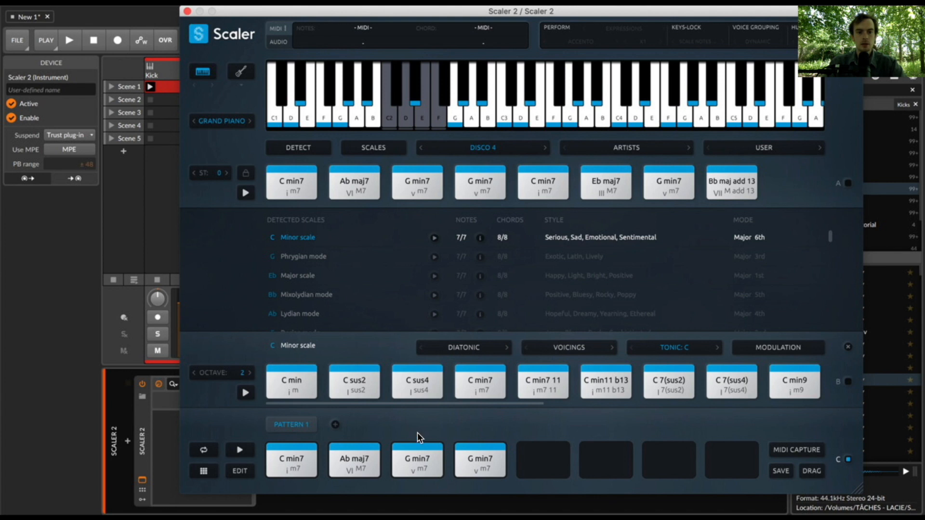
{"action": "left_click", "coordinate": [292, 458]}
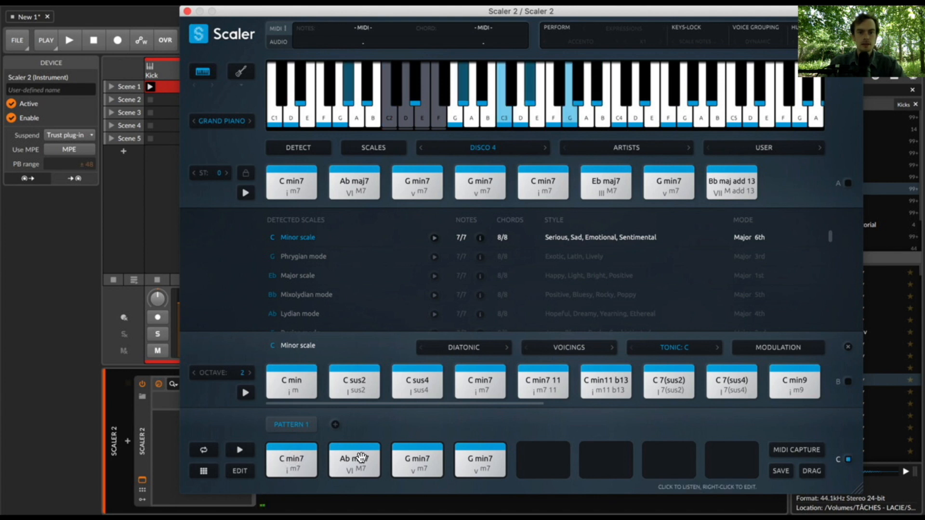
- Show the C Minor scale's diatonic chords as 7ths and audition its C min7 against the chords in Pattern 1
{"action": "left_click", "coordinate": [463, 348]}
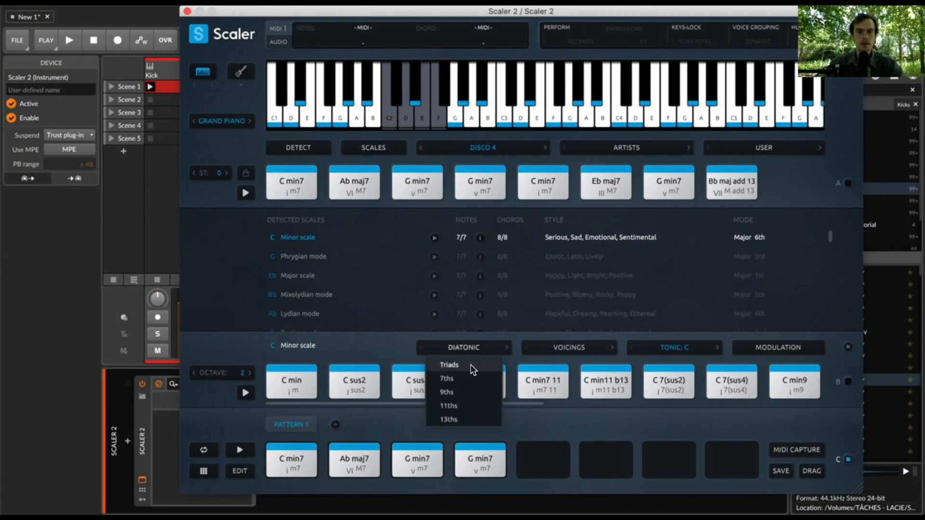
{"action": "left_click", "coordinate": [471, 379]}
{"action": "left_click", "coordinate": [292, 384]}
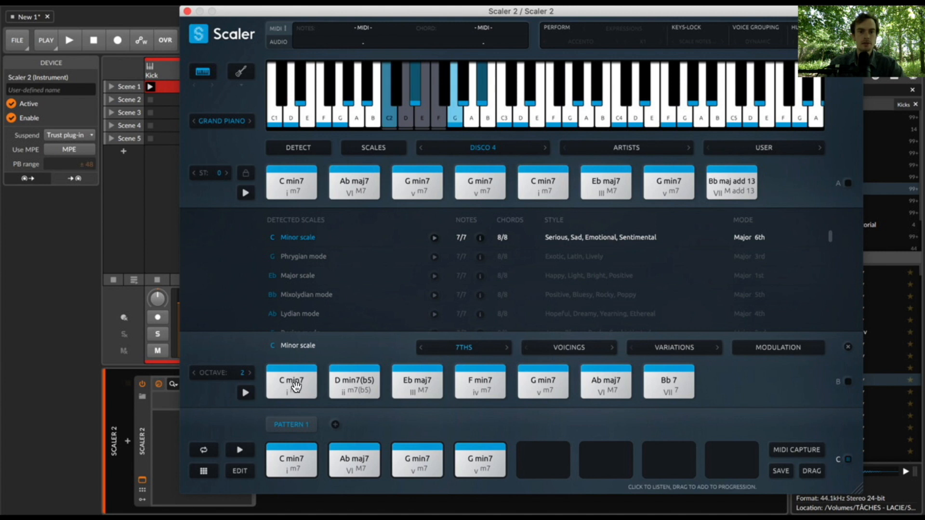
{"action": "left_click", "coordinate": [295, 385]}
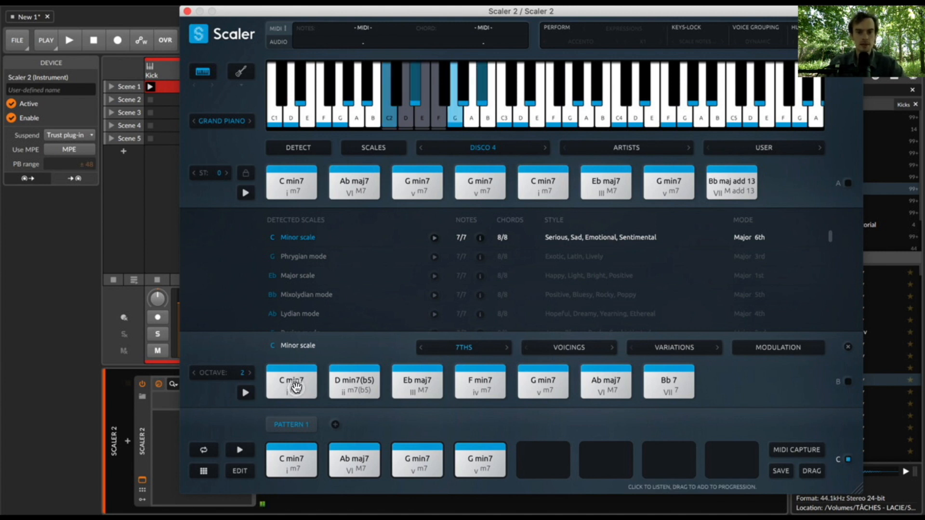
{"action": "left_click", "coordinate": [292, 472]}
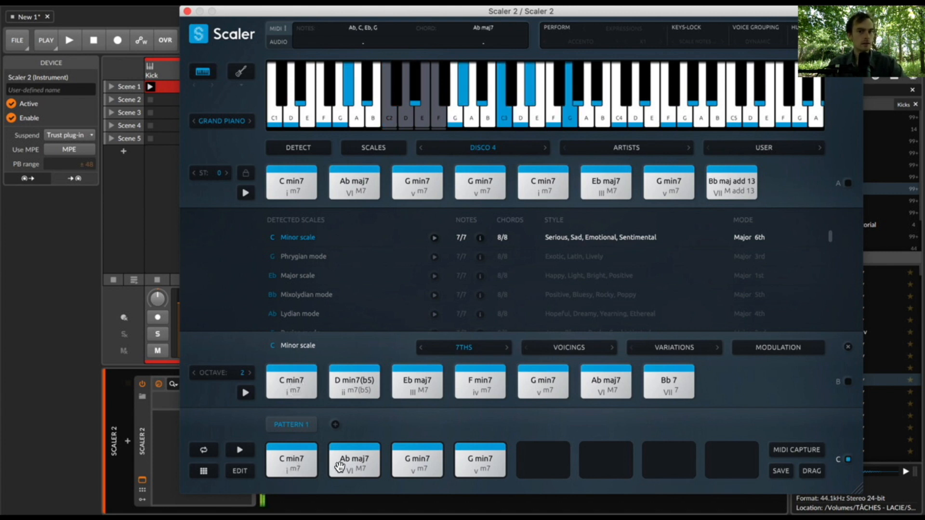
{"action": "left_click", "coordinate": [415, 463]}
{"action": "left_click", "coordinate": [475, 462]}
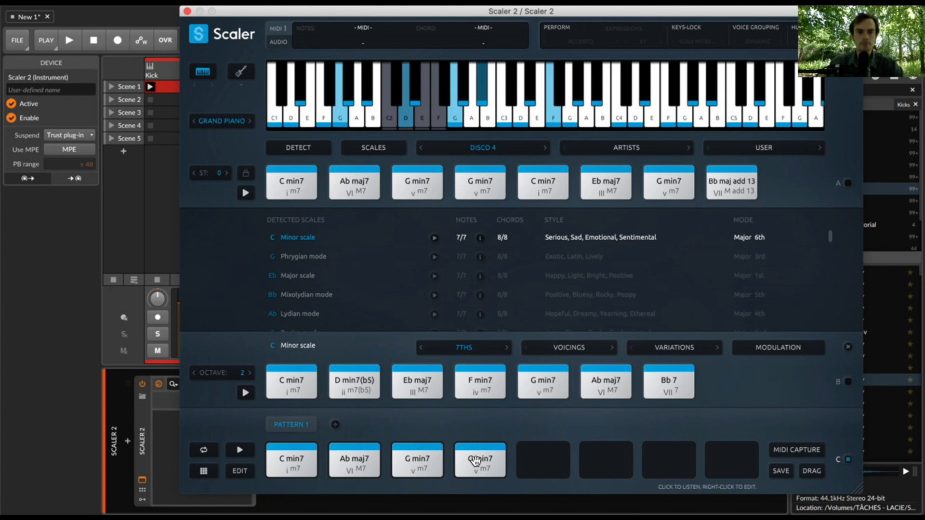
- Show the scale's diatonic chords as triads and audition them against Pattern 1's Ab maj7 and G min7
{"action": "left_click", "coordinate": [465, 345]}
{"action": "left_click", "coordinate": [455, 365]}
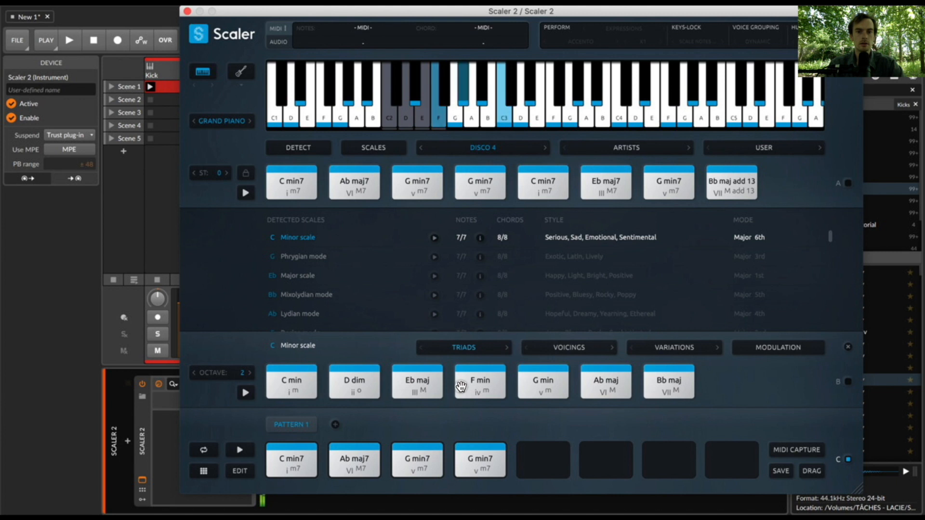
{"action": "left_click", "coordinate": [609, 385]}
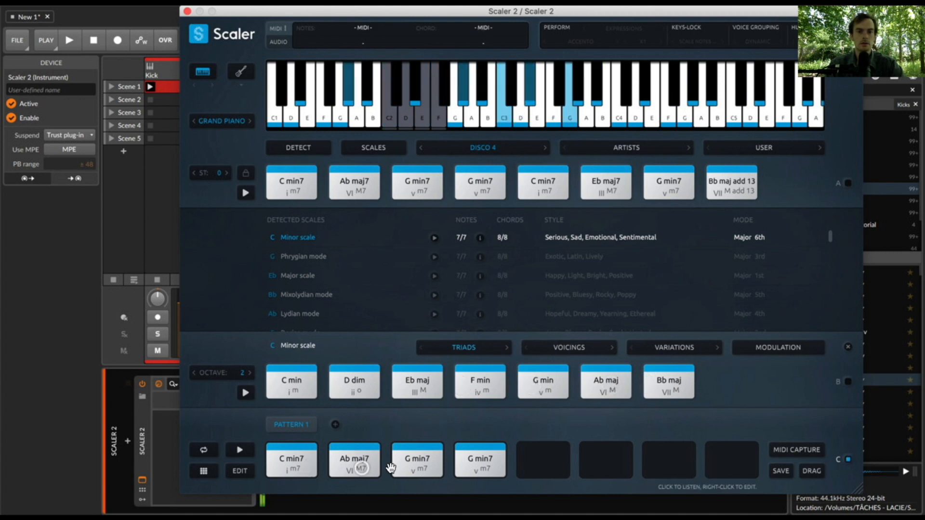
{"action": "left_click", "coordinate": [414, 466]}
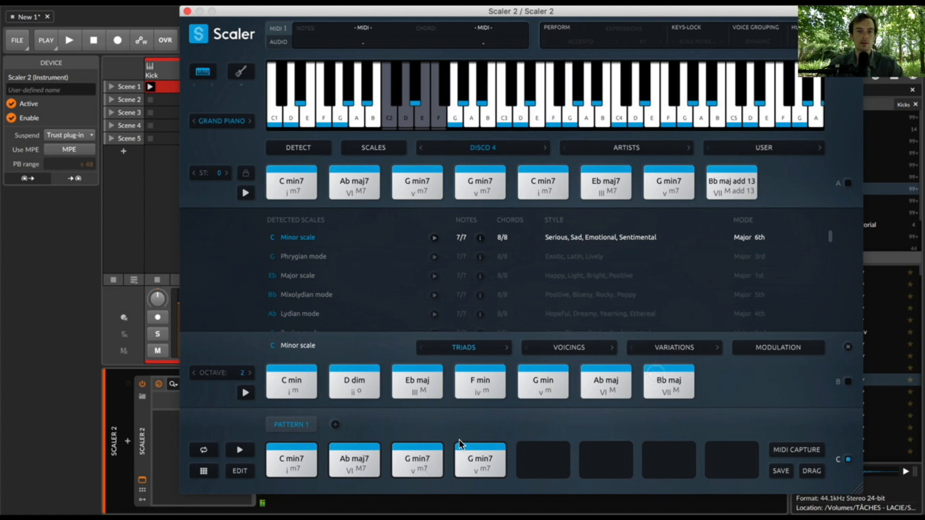
- Add the F min triad to the fifth slot of Pattern 1 and audition it against the preceding G min7
{"action": "left_click", "coordinate": [521, 382]}
{"action": "left_click_drag", "start_coordinate": [480, 383], "coordinate": [532, 456]}
{"action": "left_click", "coordinate": [535, 458]}
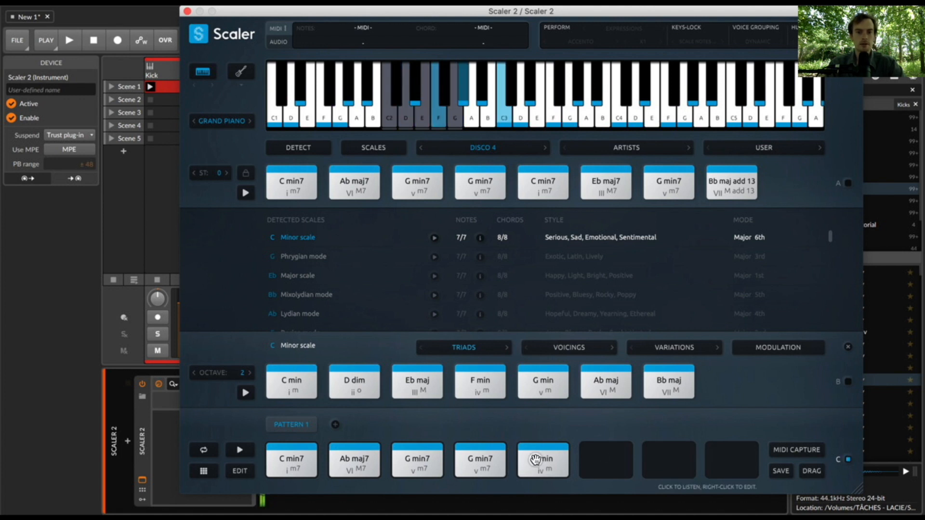
{"action": "left_click", "coordinate": [484, 463]}
{"action": "left_click", "coordinate": [548, 460]}
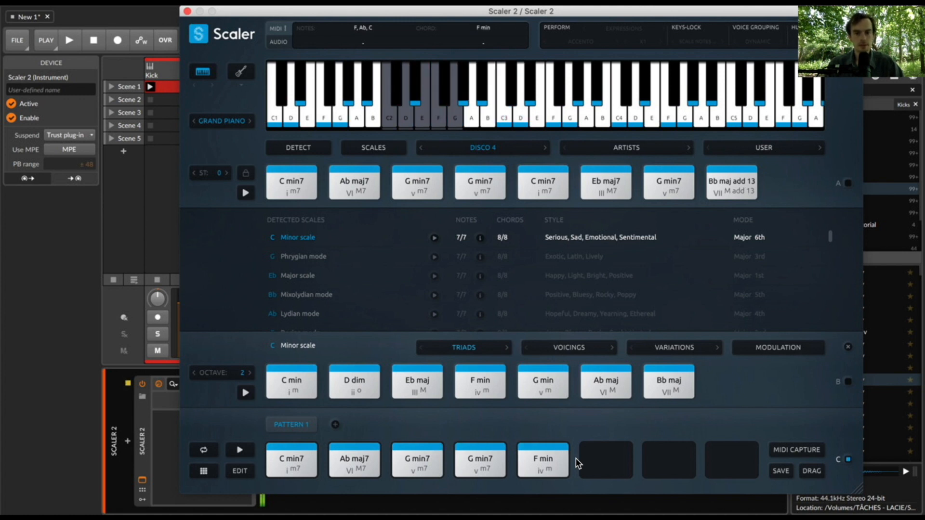
- Compare Pattern 1's Ab maj7 and F min by ear, and extract the voicing of Ab maj7
{"action": "left_click", "coordinate": [357, 459]}
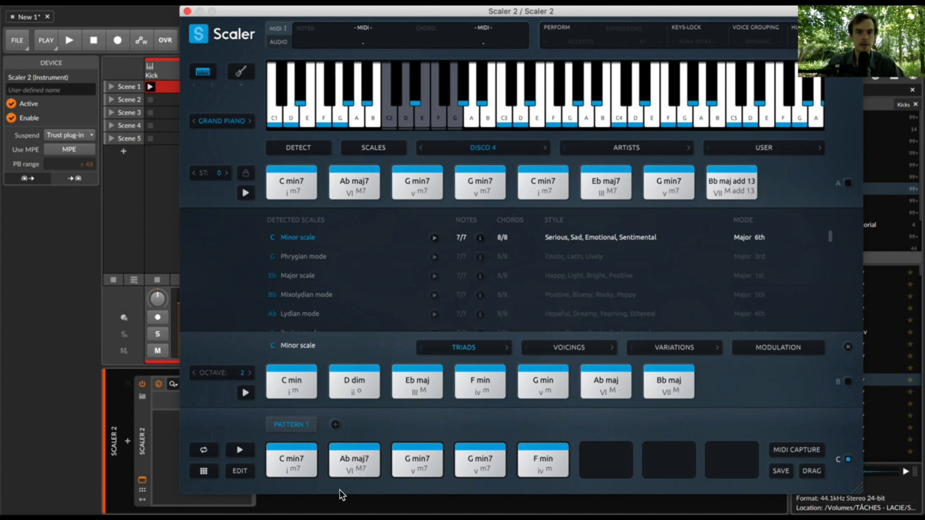
{"action": "left_click", "coordinate": [348, 472]}
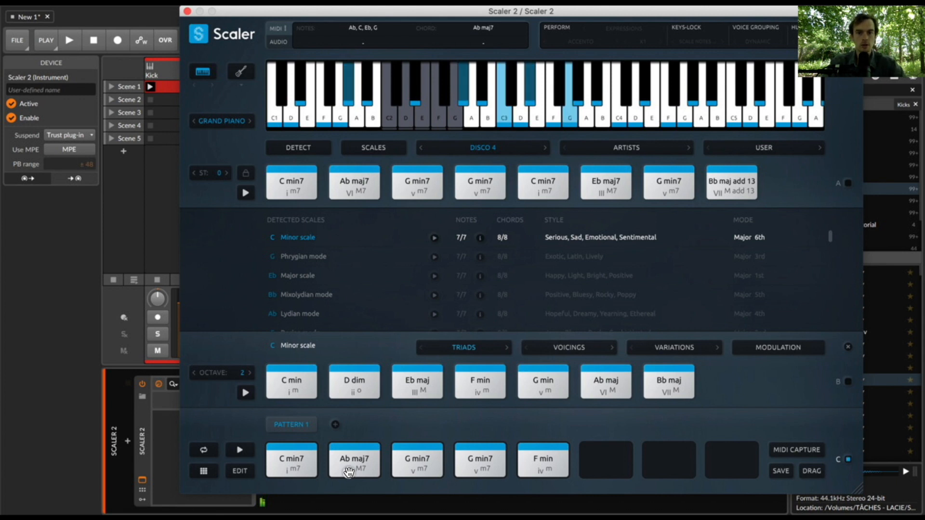
{"action": "left_click", "coordinate": [535, 461]}
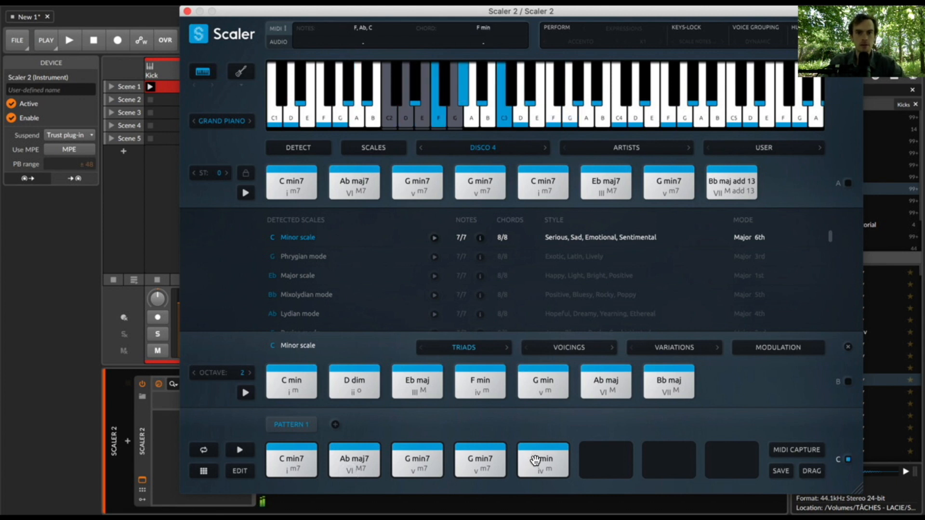
{"action": "right_click", "coordinate": [362, 456]}
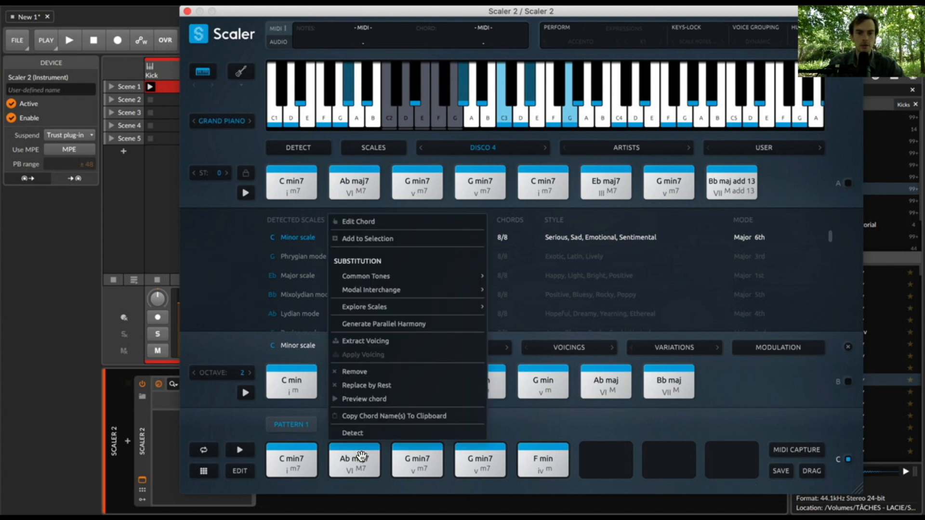
{"action": "left_click", "coordinate": [357, 345]}
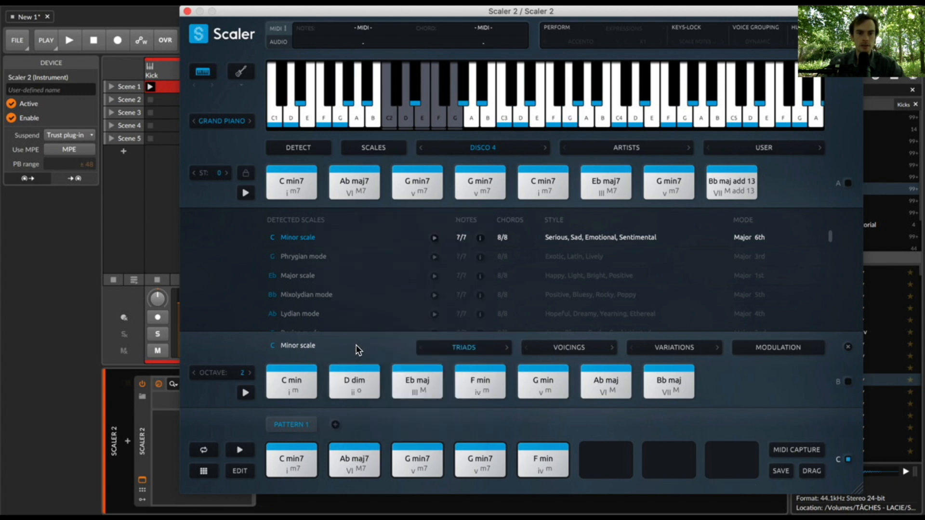
{"action": "left_click", "coordinate": [360, 463]}
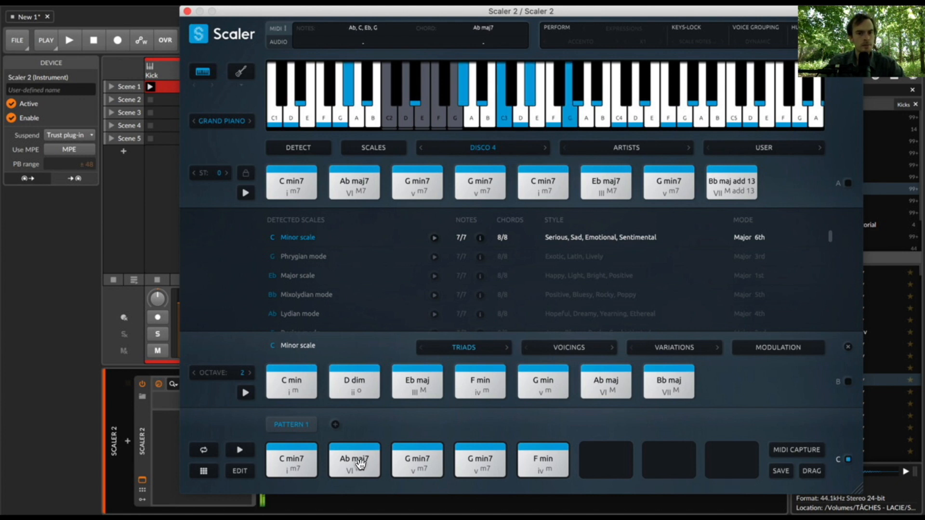
- Replace the F min in Pattern 1 with F min7 from the diatonic 7ths and apply the extracted voicing to it
{"action": "left_click", "coordinate": [509, 346]}
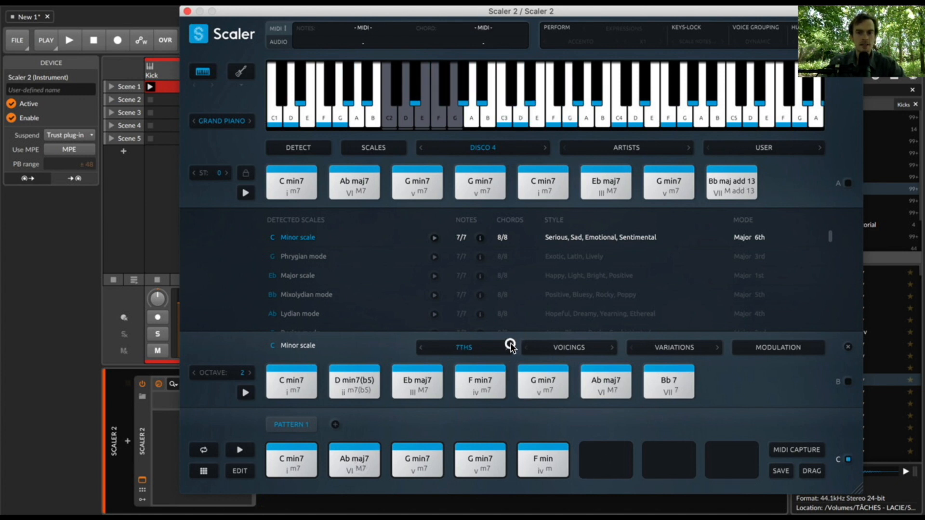
{"action": "left_click_drag", "start_coordinate": [479, 378], "coordinate": [541, 456]}
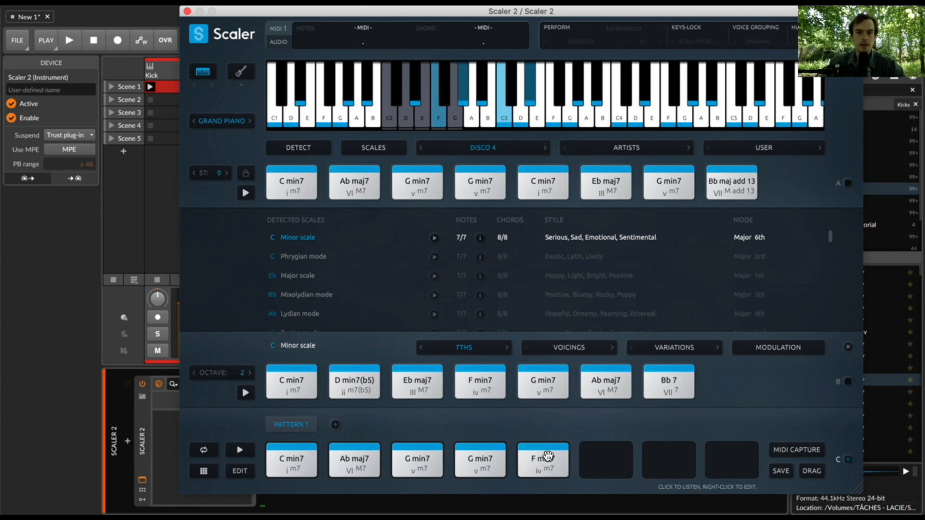
{"action": "right_click", "coordinate": [546, 456]}
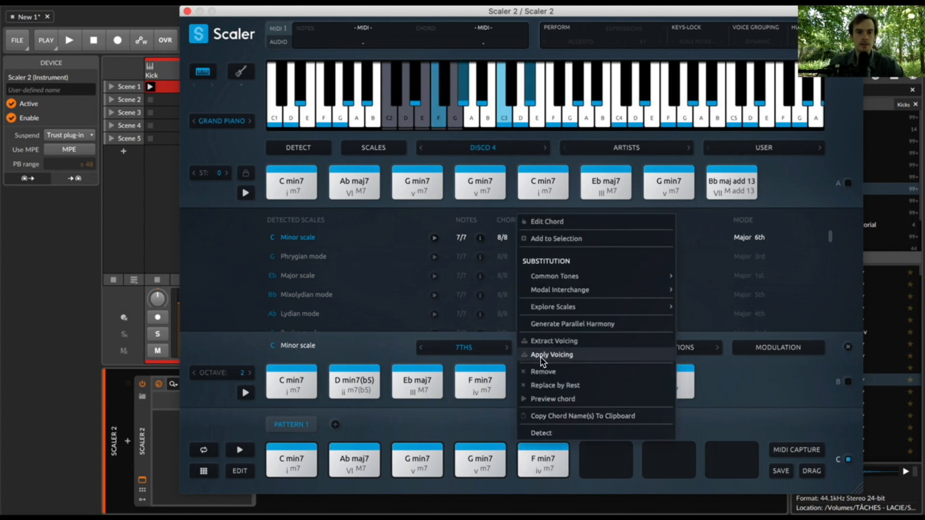
{"action": "left_click", "coordinate": [502, 417]}
{"action": "left_click", "coordinate": [547, 456]}
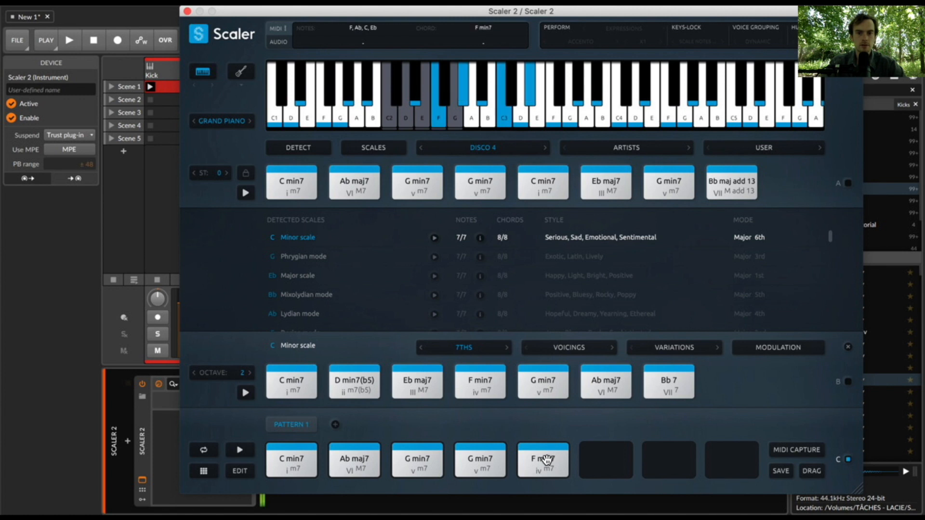
{"action": "right_click", "coordinate": [547, 458]}
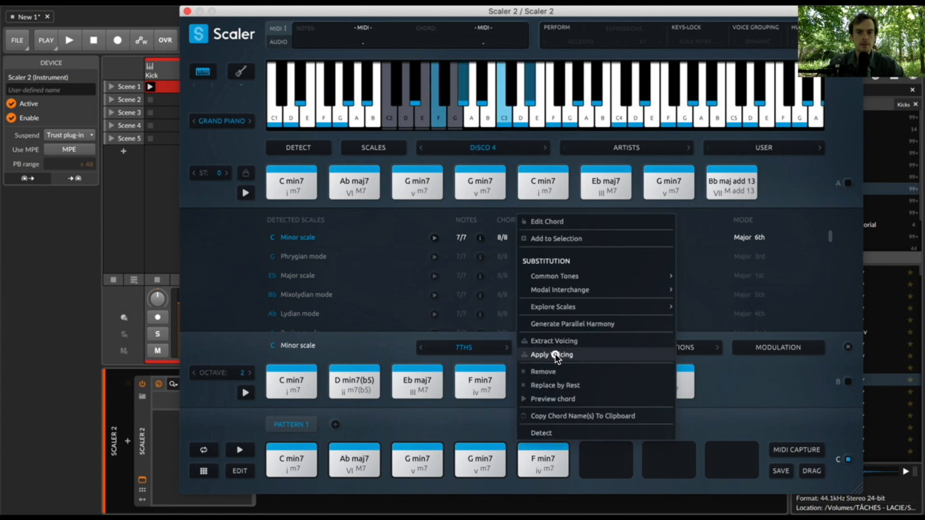
{"action": "left_click", "coordinate": [555, 354]}
{"action": "left_click", "coordinate": [546, 454]}
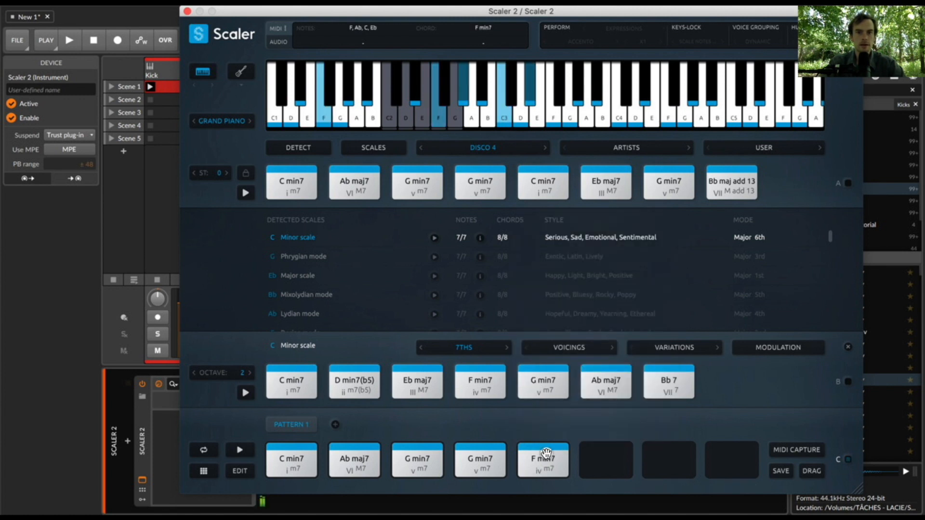
{"action": "left_click", "coordinate": [542, 451]}
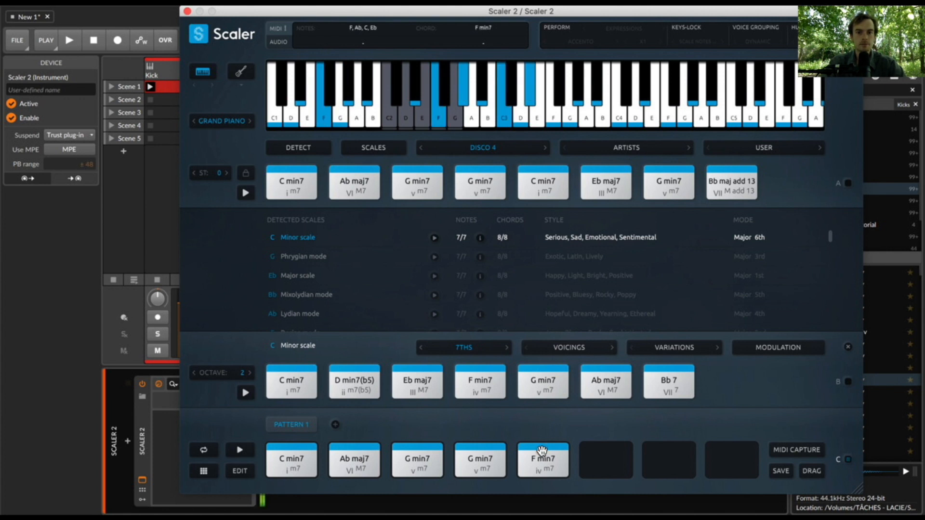
- Set the inversion of Pattern 1's F min7 to 2 in the chord voicings and audition the chord
{"action": "left_click", "coordinate": [249, 471]}
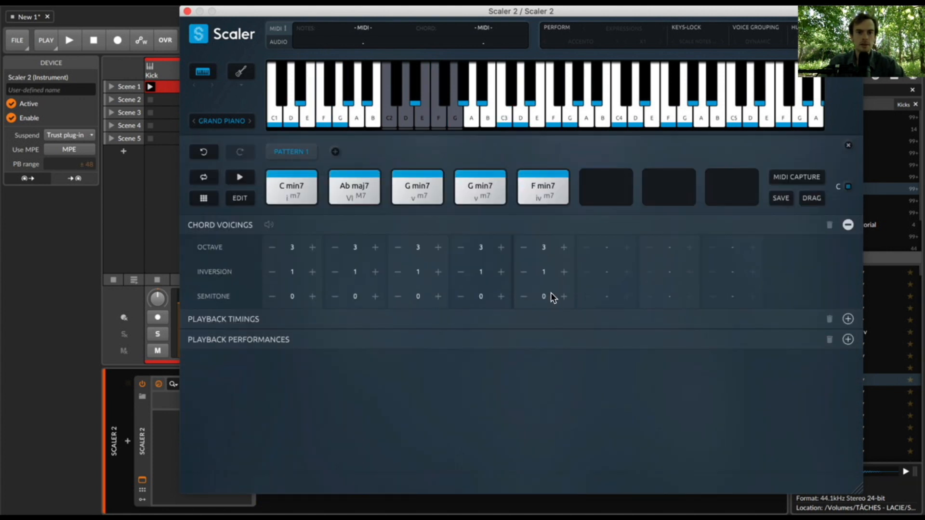
{"action": "left_click", "coordinate": [564, 272]}
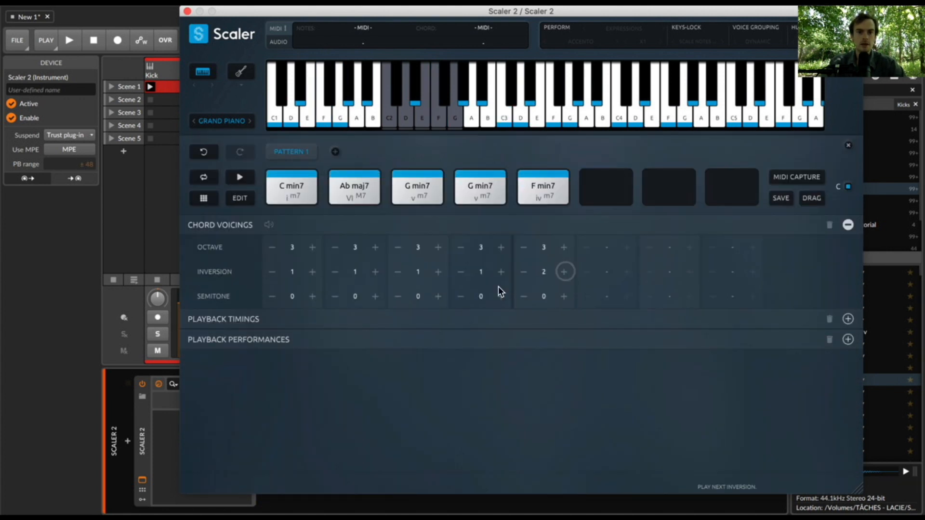
{"action": "left_click", "coordinate": [233, 196]}
{"action": "left_click", "coordinate": [545, 468]}
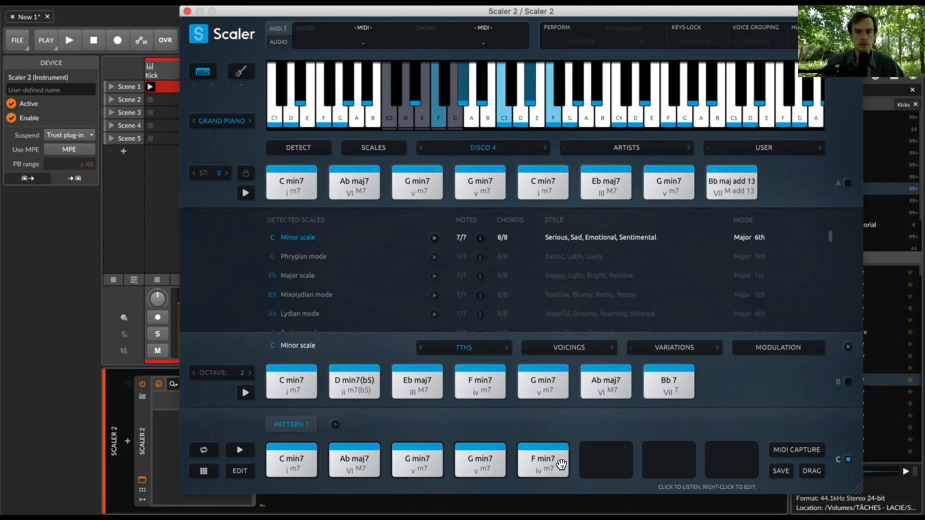
- Load the Gospel 1 chord set and bind incoming MIDI notes to section A
{"action": "left_click", "coordinate": [501, 148]}
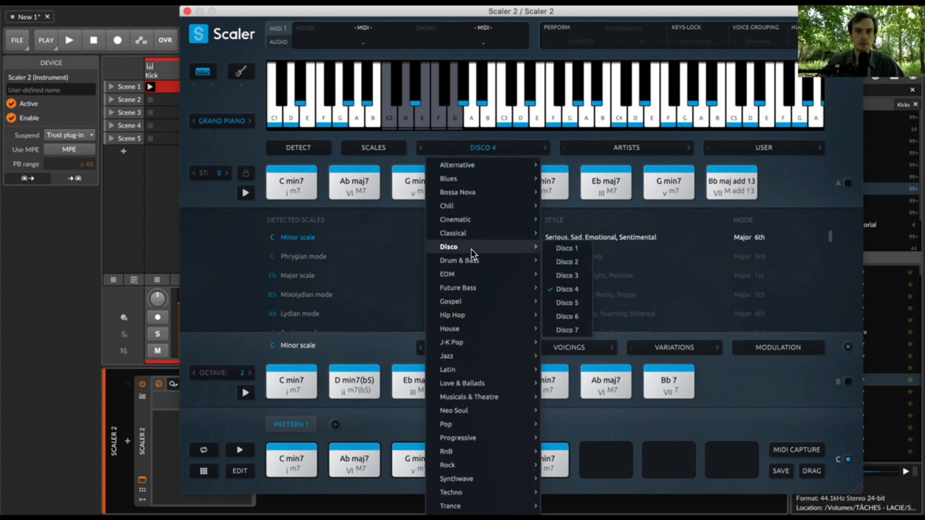
{"action": "mouse_move", "coordinate": [475, 278]}
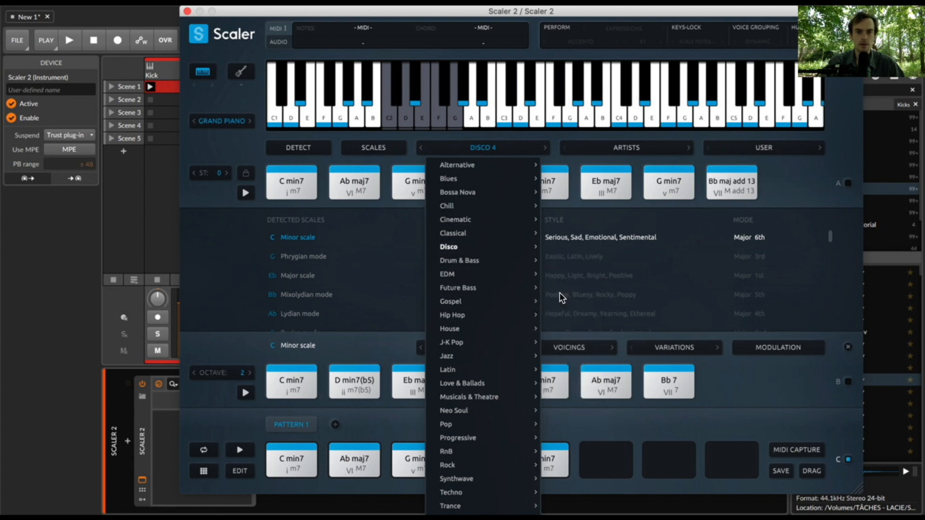
{"action": "mouse_move", "coordinate": [530, 302]}
{"action": "left_click", "coordinate": [565, 303]}
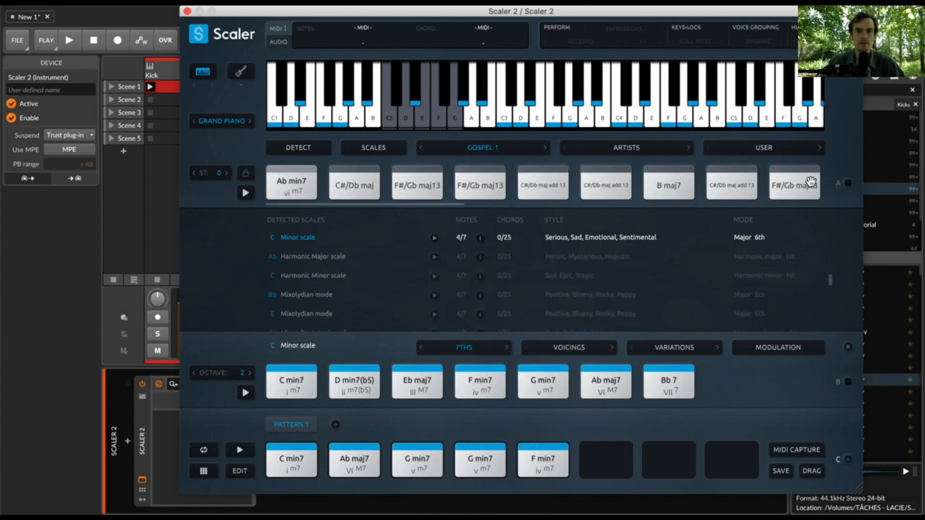
{"action": "left_click", "coordinate": [852, 186]}
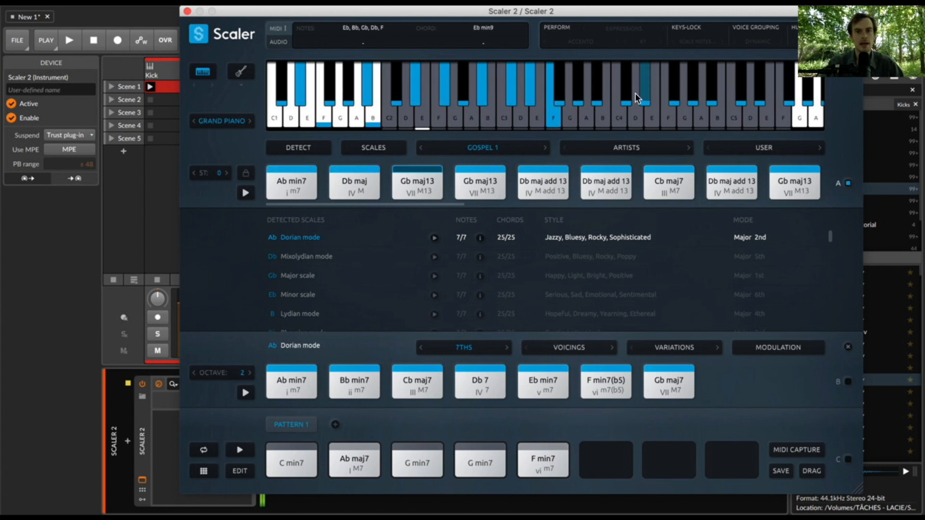
- Extract the first Gb maj13 chord's voicing, bind incoming MIDI to section C, and apply the voicing to Pattern 1's Ab maj7
{"action": "right_click", "coordinate": [422, 187]}
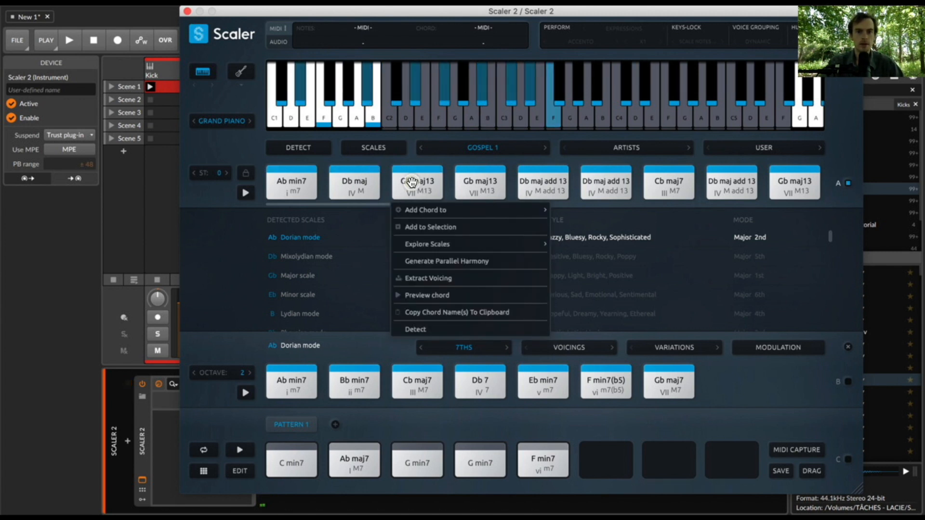
{"action": "left_click", "coordinate": [447, 278]}
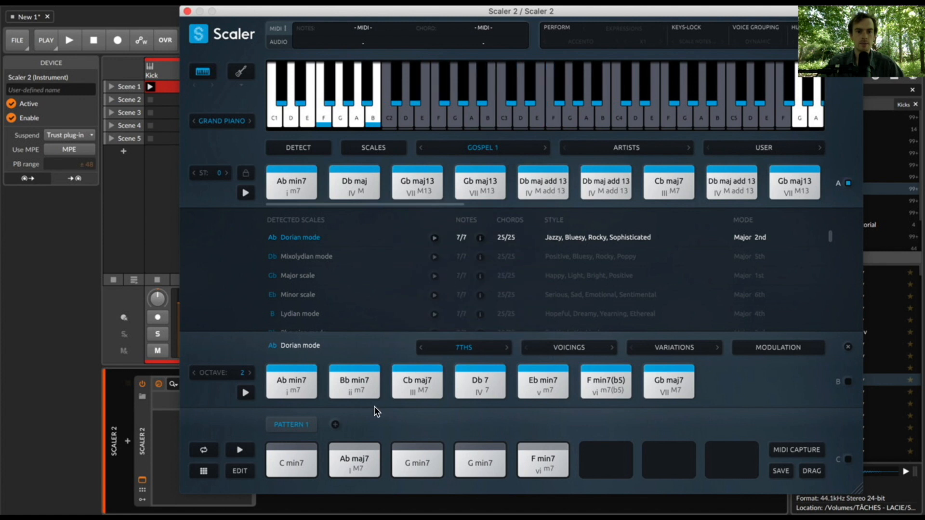
{"action": "left_click", "coordinate": [849, 462]}
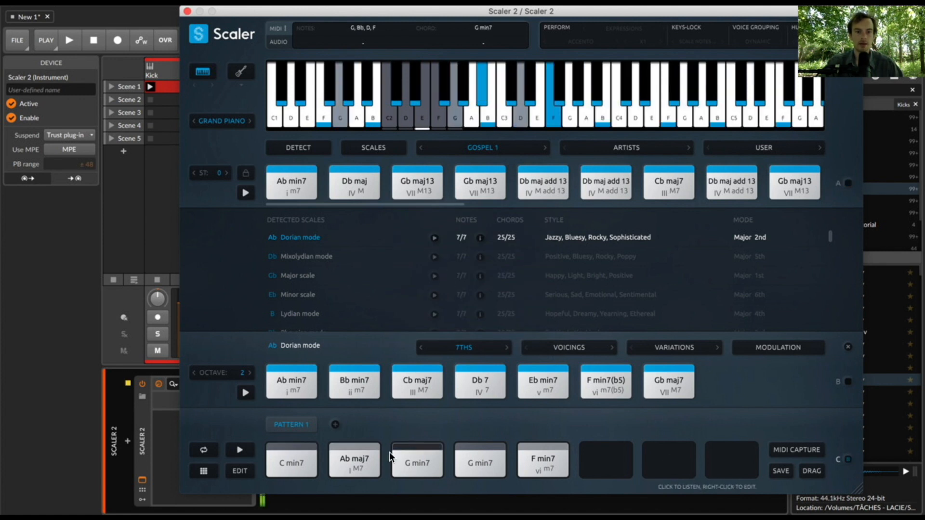
{"action": "right_click", "coordinate": [363, 450]}
{"action": "left_click", "coordinate": [311, 355]}
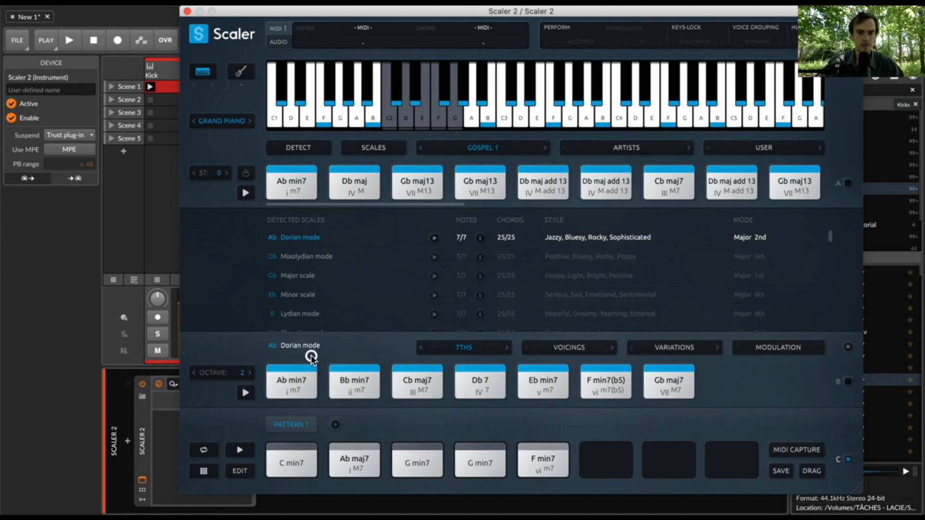
{"action": "right_click", "coordinate": [355, 450]}
{"action": "left_click", "coordinate": [378, 364]}
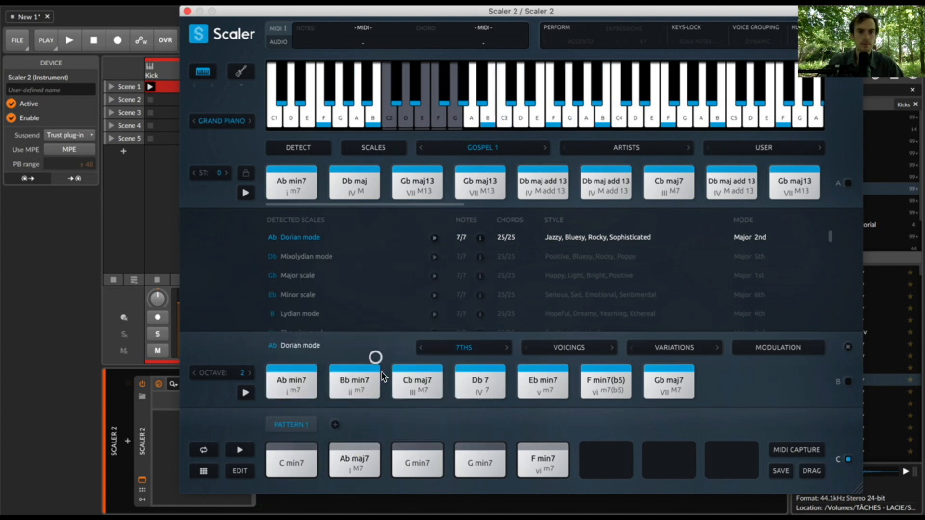
- Apply the extracted voicing to both G min7 chords and the F min7 in Pattern 1
{"action": "right_click", "coordinate": [414, 457]}
{"action": "left_click", "coordinate": [412, 359]}
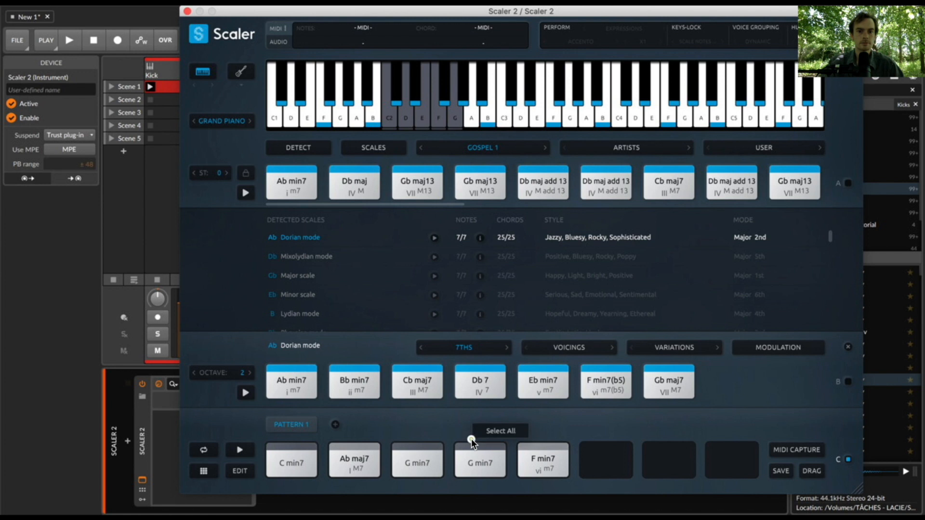
{"action": "right_click", "coordinate": [477, 461]}
{"action": "left_click", "coordinate": [487, 354]}
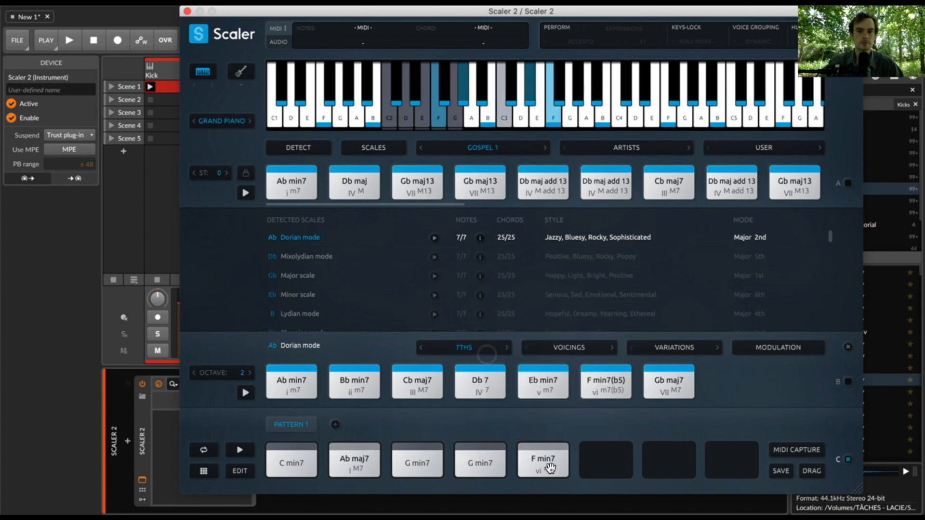
{"action": "right_click", "coordinate": [549, 465]}
{"action": "left_click", "coordinate": [558, 354]}
{"action": "key", "text": "space"}
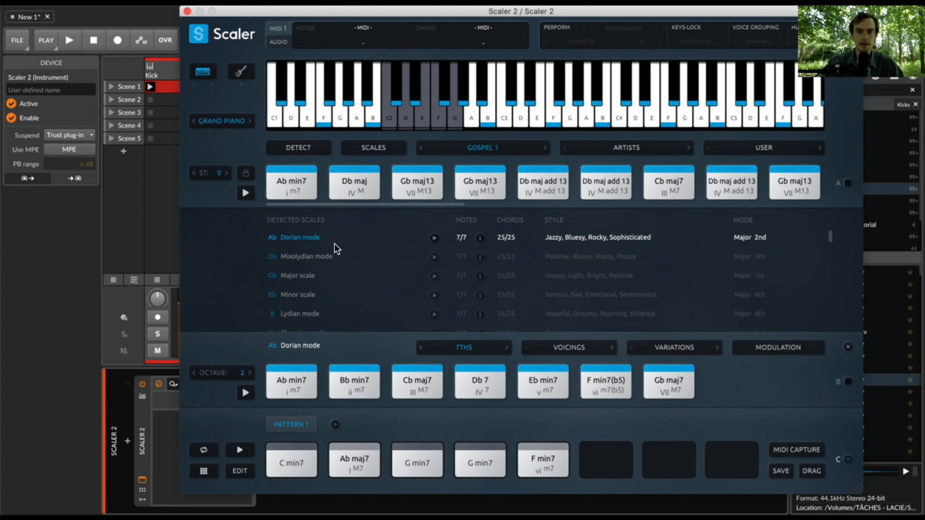
- Load the D minor scale and show its diatonic chords as triads
{"action": "left_click", "coordinate": [370, 146]}
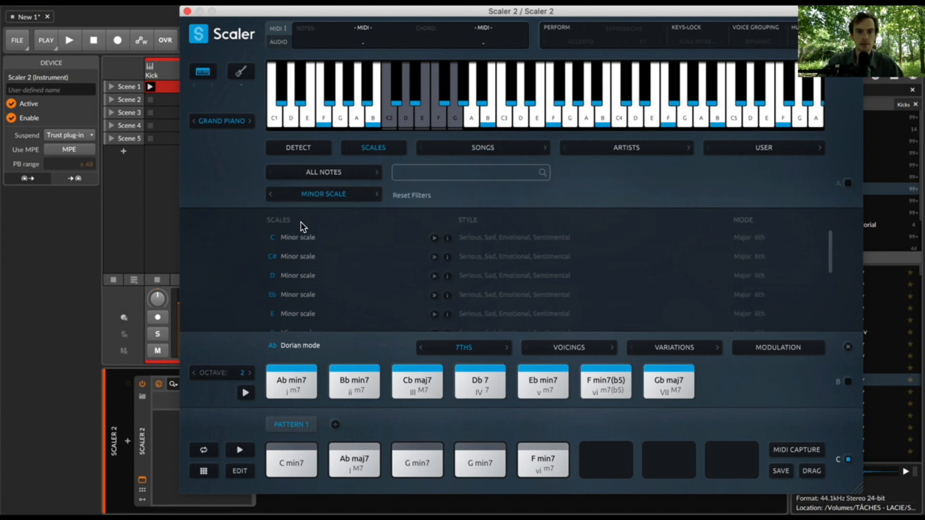
{"action": "left_click", "coordinate": [299, 276]}
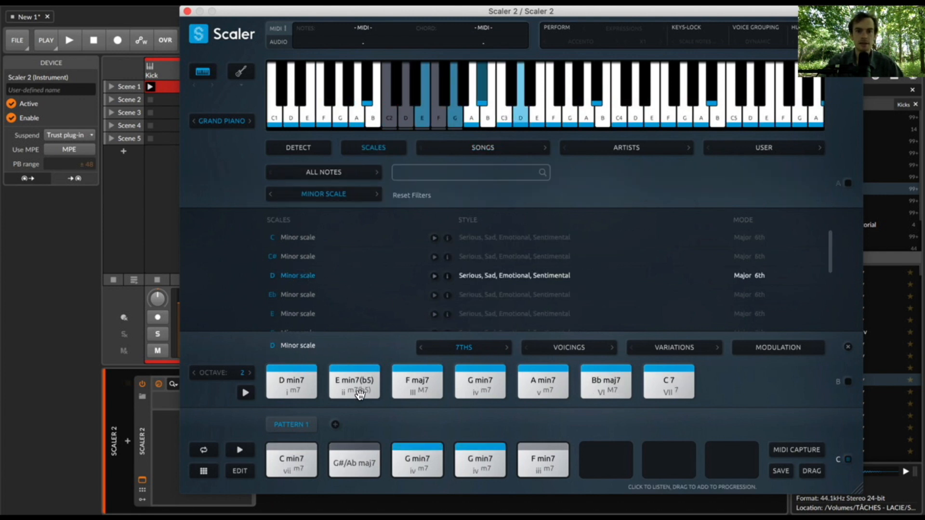
{"action": "left_click", "coordinate": [456, 348]}
{"action": "left_click", "coordinate": [458, 364]}
- Replace the first three chords of Pattern 1 with the D min, A min and Bb maj triads
{"action": "left_click_drag", "start_coordinate": [291, 395], "coordinate": [292, 460]}
{"action": "left_click", "coordinate": [484, 383]}
{"action": "left_click_drag", "start_coordinate": [542, 383], "coordinate": [354, 460]}
{"action": "left_click", "coordinate": [549, 385]}
{"action": "left_click_drag", "start_coordinate": [621, 388], "coordinate": [421, 458]}
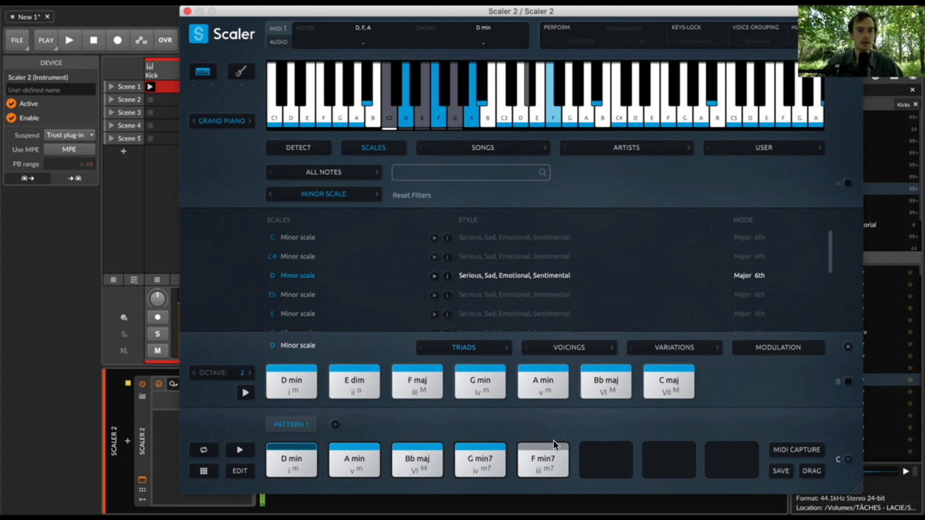
- Apply the extracted voicing to the D min, A min and Bb maj chords in Pattern 1
{"action": "right_click", "coordinate": [285, 464]}
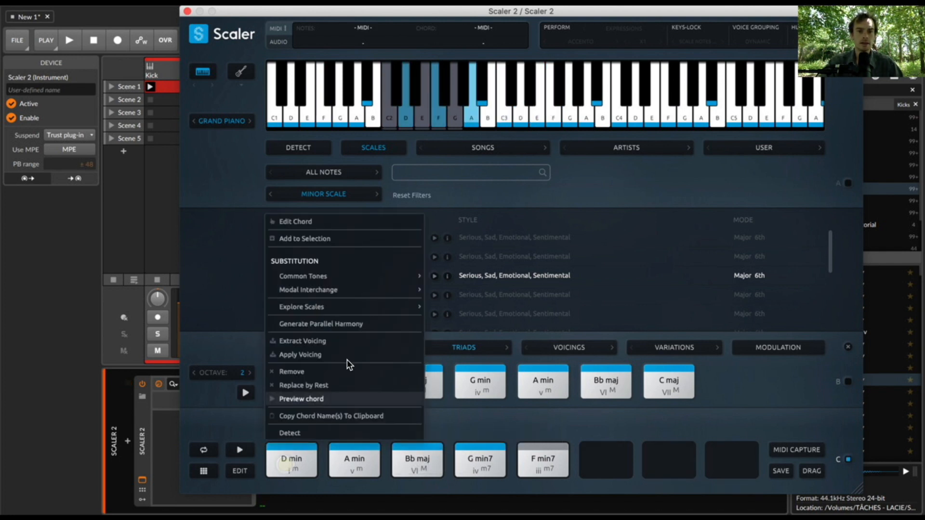
{"action": "left_click", "coordinate": [332, 350]}
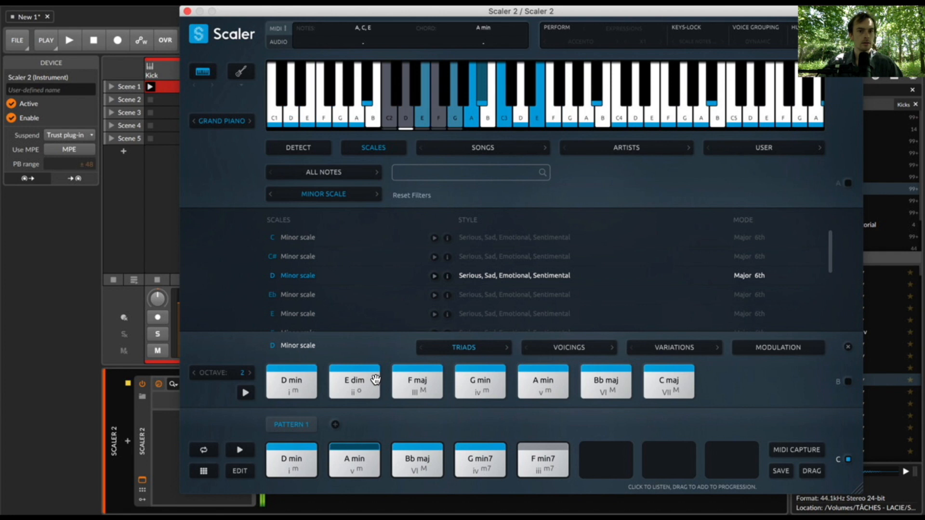
{"action": "left_click", "coordinate": [353, 447]}
{"action": "right_click", "coordinate": [353, 448]}
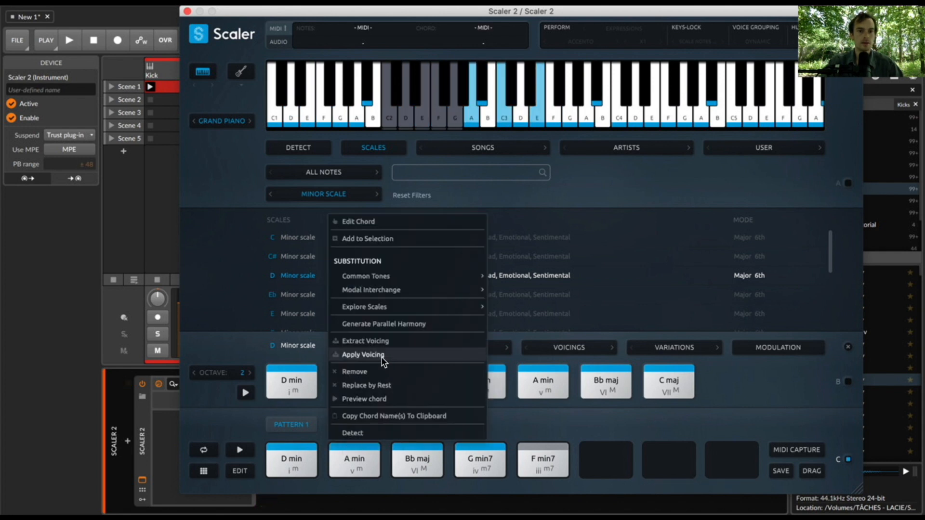
{"action": "left_click", "coordinate": [364, 355]}
{"action": "right_click", "coordinate": [414, 447]}
{"action": "left_click", "coordinate": [432, 355]}
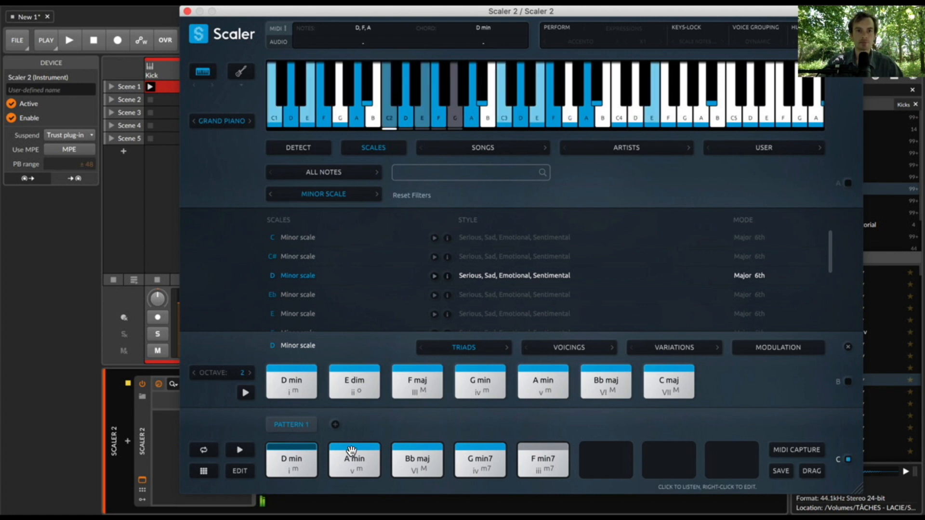
- Apply the extracted voicing to Pattern 1's G min7 and raise that chord's inversion in the chord voicings
{"action": "left_click", "coordinate": [240, 471]}
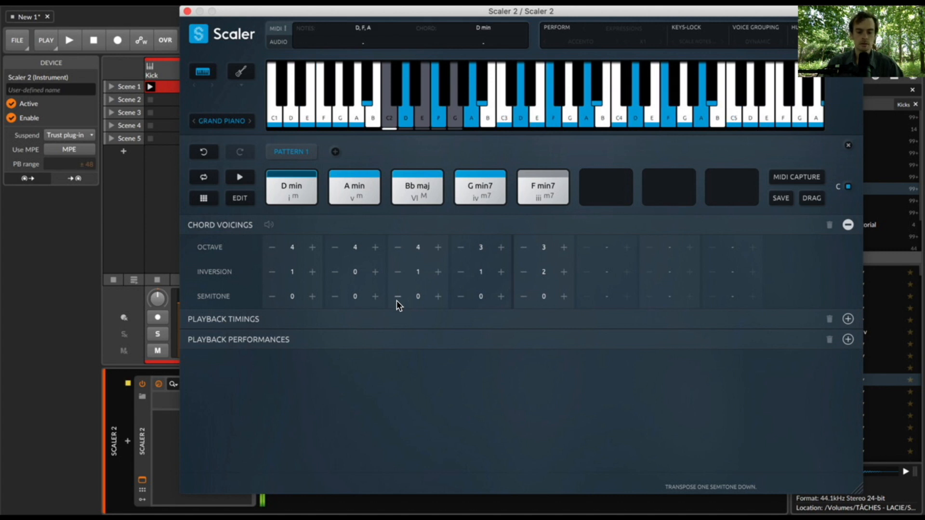
{"action": "right_click", "coordinate": [468, 185]}
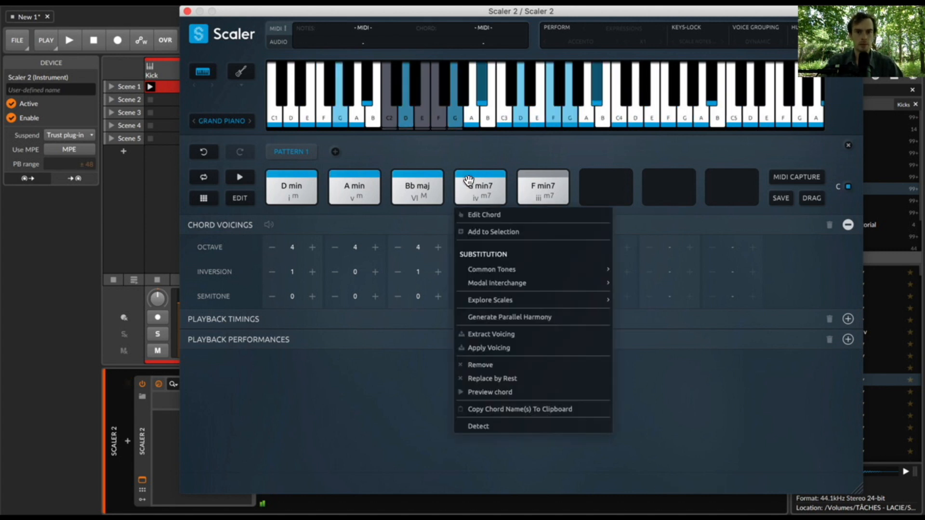
{"action": "left_click", "coordinate": [501, 345]}
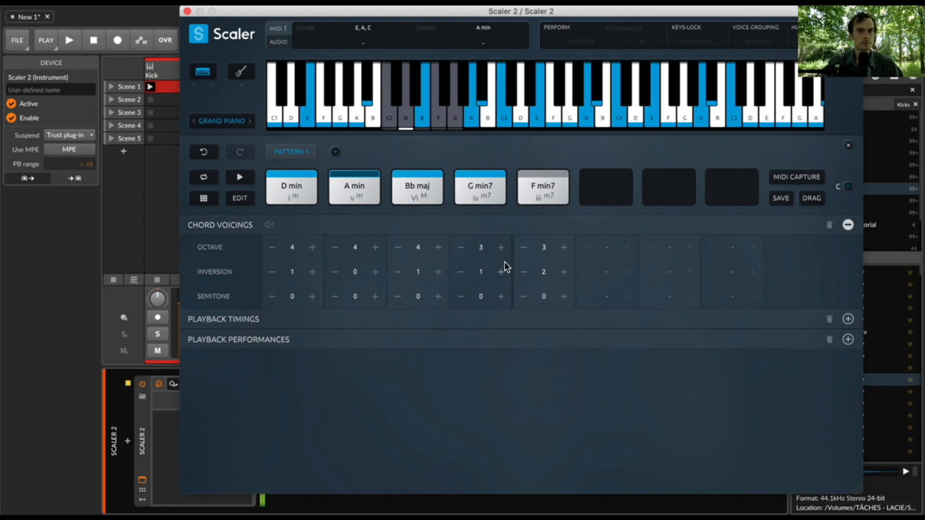
{"action": "left_click", "coordinate": [501, 275]}
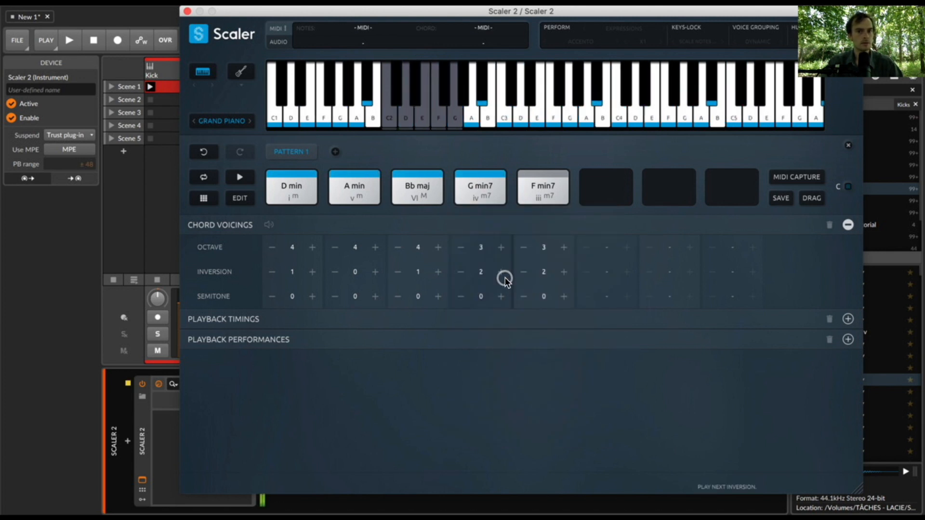
{"action": "left_click", "coordinate": [501, 272]}
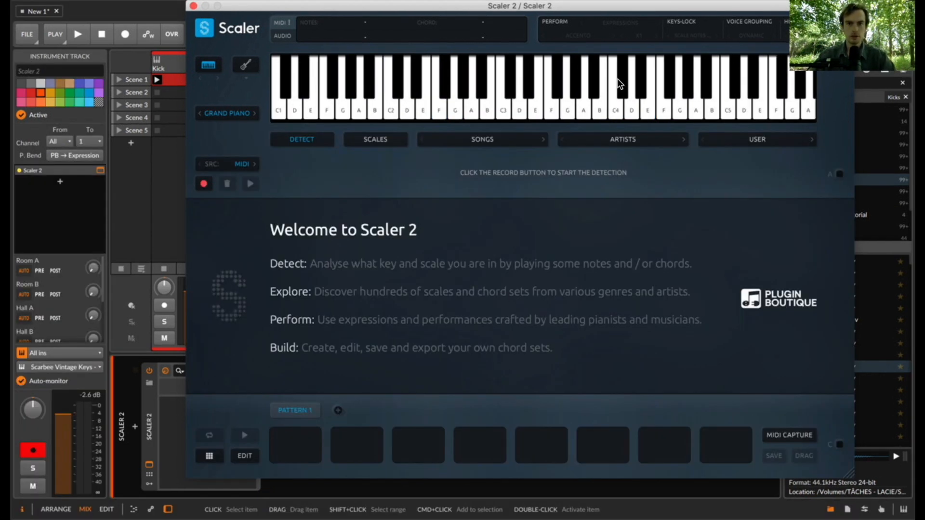
- Set the performance expression to the Castrato rhythm from the Andante group and leave Perform off
{"action": "left_click", "coordinate": [621, 24]}
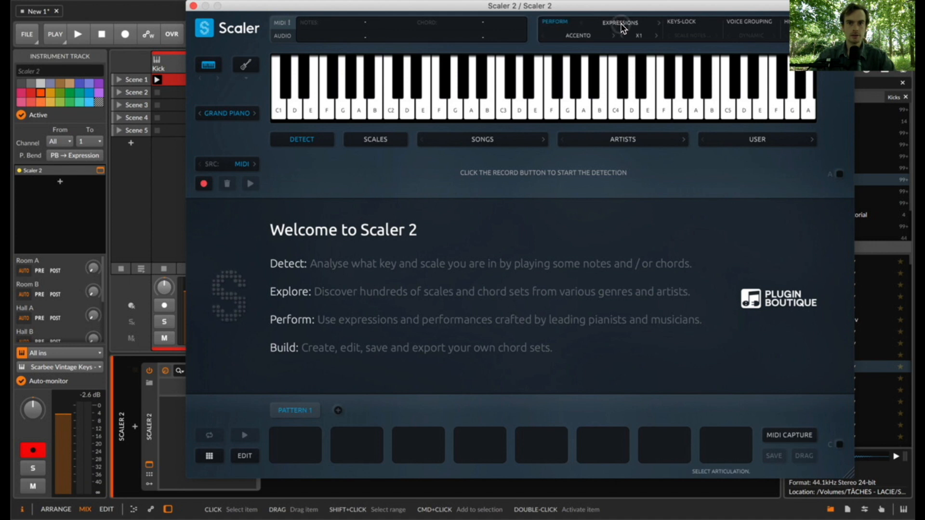
{"action": "left_click", "coordinate": [578, 34]}
{"action": "mouse_move", "coordinate": [615, 81]}
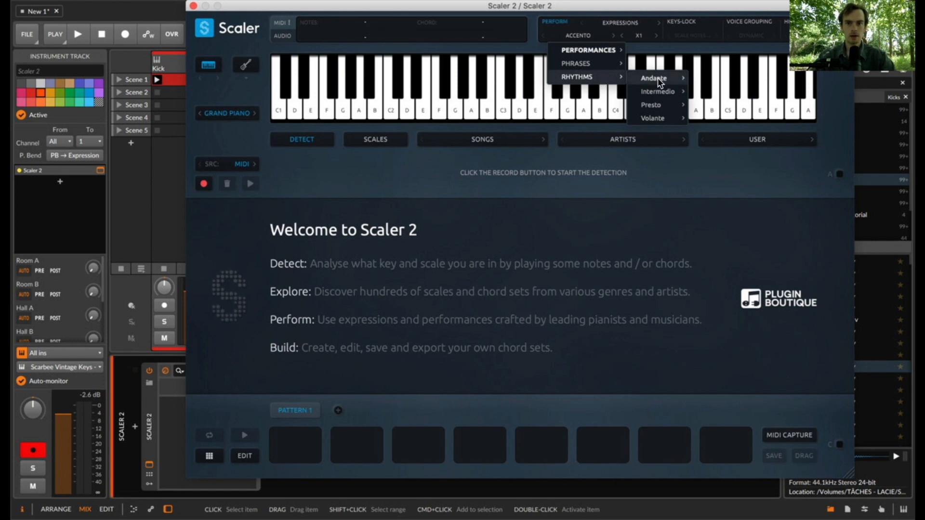
{"action": "mouse_move", "coordinate": [658, 79]}
{"action": "left_click", "coordinate": [708, 84]}
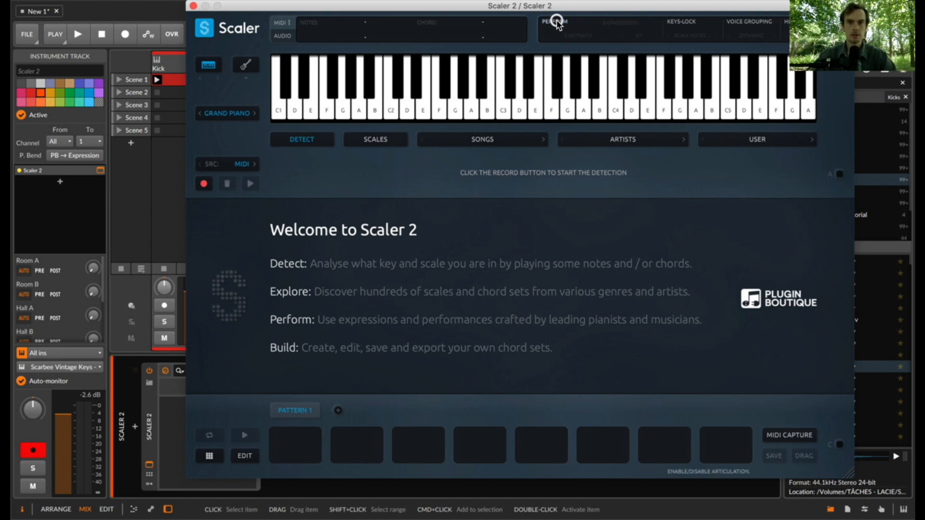
- Filter the scale list to Lydian mode and load the D Lydian mode triads
{"action": "left_click", "coordinate": [373, 140]}
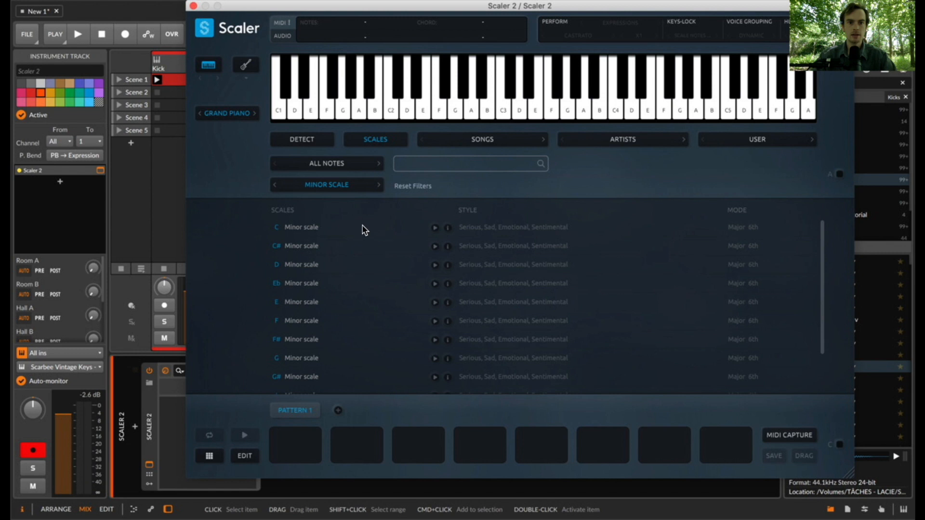
{"action": "left_click", "coordinate": [298, 233]}
{"action": "scroll", "coordinate": [307, 277], "scroll_direction": "down", "scroll_amount": 2}
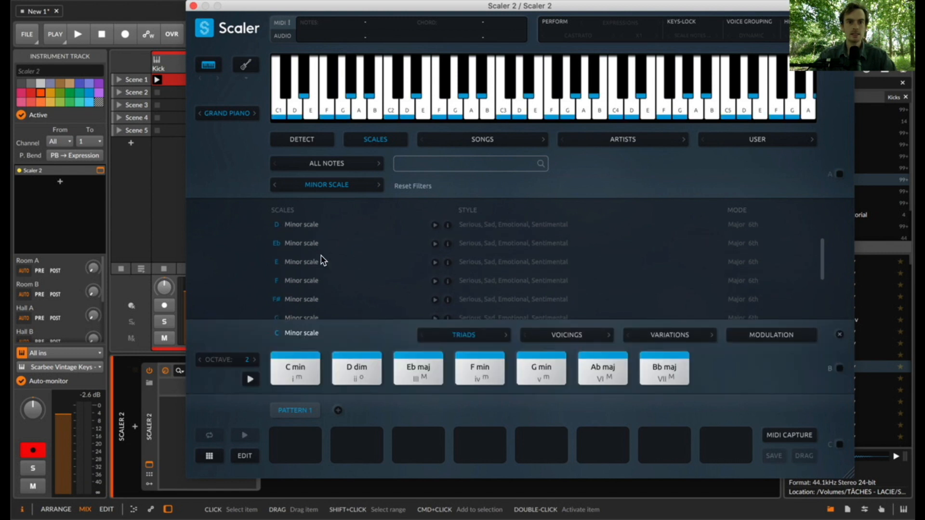
{"action": "left_click", "coordinate": [319, 186]}
{"action": "left_click", "coordinate": [314, 157]}
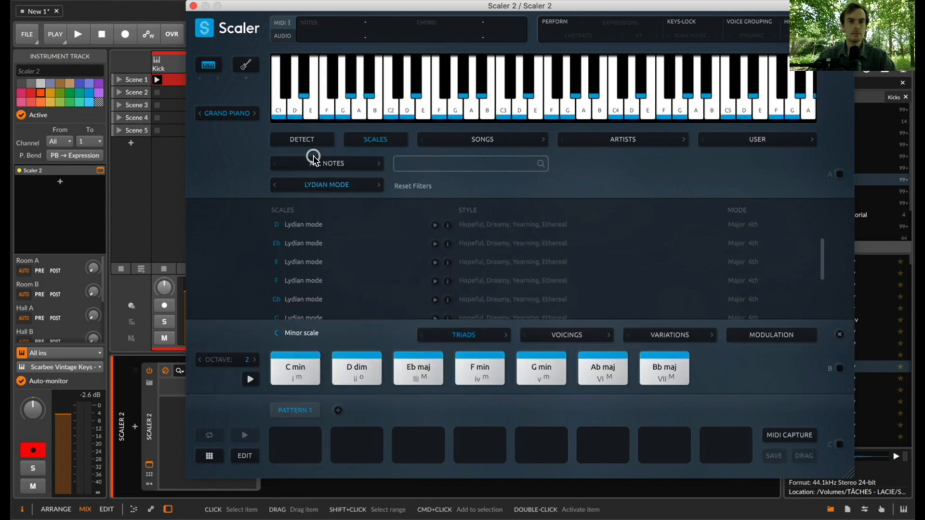
{"action": "left_click", "coordinate": [308, 227]}
- Add the D maj and C# min triads to Pattern 1 and bind incoming MIDI to section C
{"action": "left_click_drag", "start_coordinate": [297, 378], "coordinate": [294, 443]}
{"action": "left_click_drag", "start_coordinate": [658, 368], "coordinate": [356, 440]}
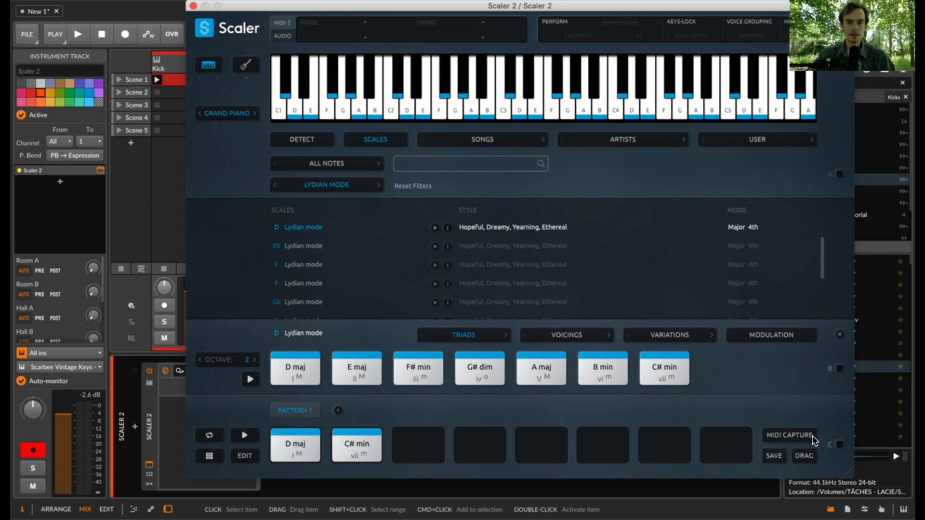
{"action": "left_click", "coordinate": [838, 445]}
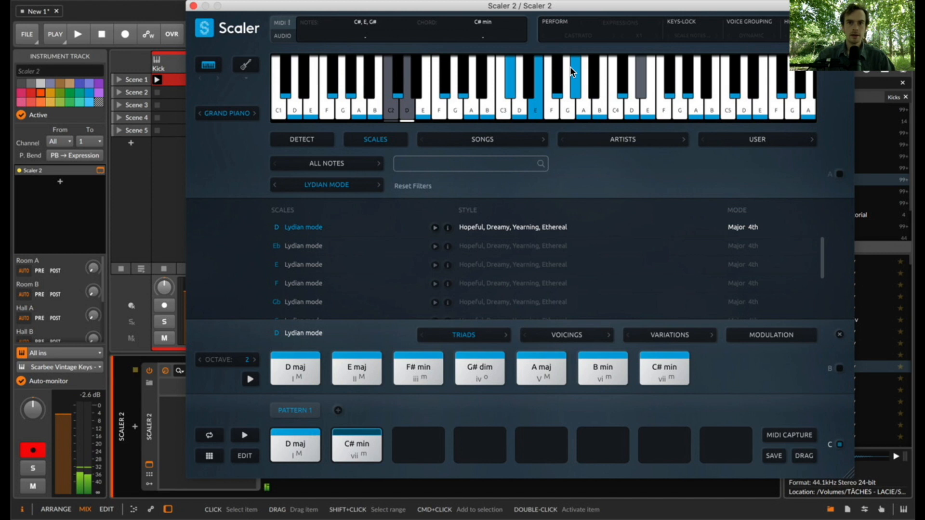
- Record the MIDI notes triggering both chords into the Scaler 2 track's Scene 1 slot and play the clip back
{"action": "left_click_drag", "start_coordinate": [392, 6], "coordinate": [538, 5]}
{"action": "left_click", "coordinate": [220, 88]}
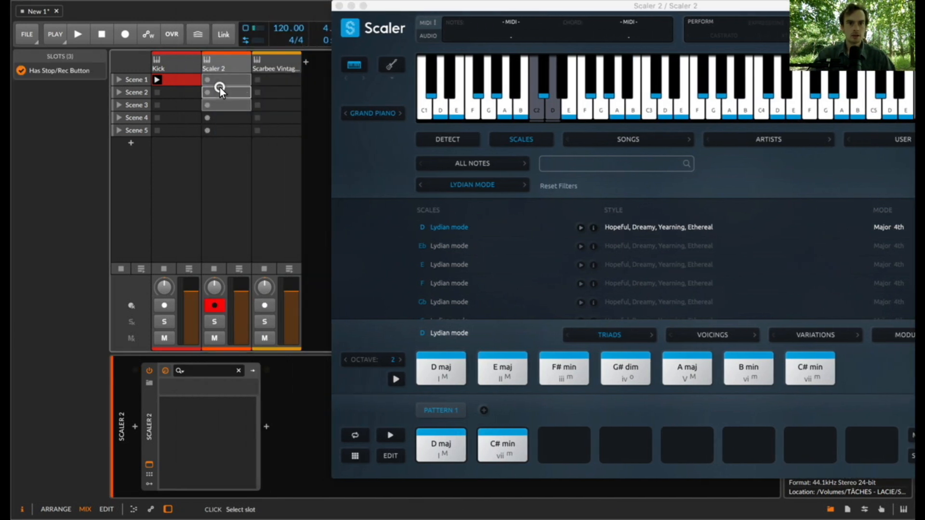
{"action": "left_click", "coordinate": [208, 79]}
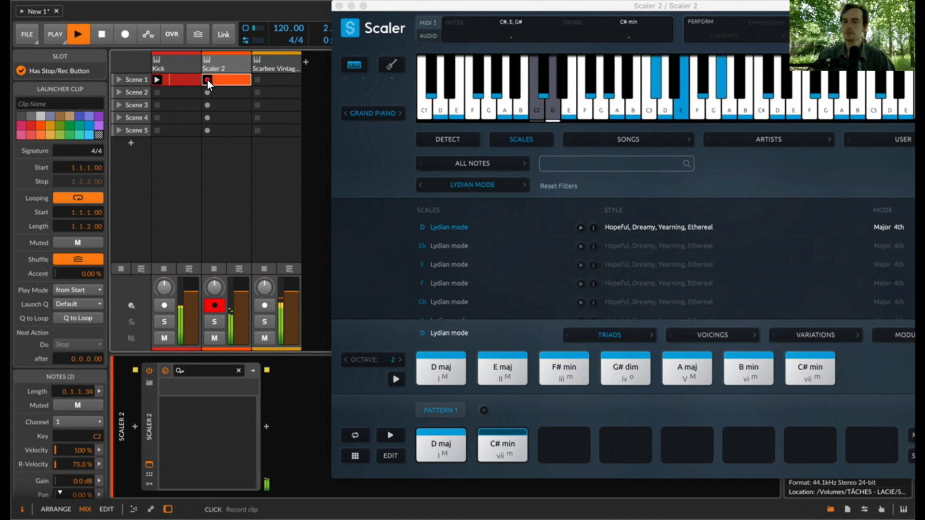
{"action": "key", "text": "space"}
{"action": "key", "text": "space"}
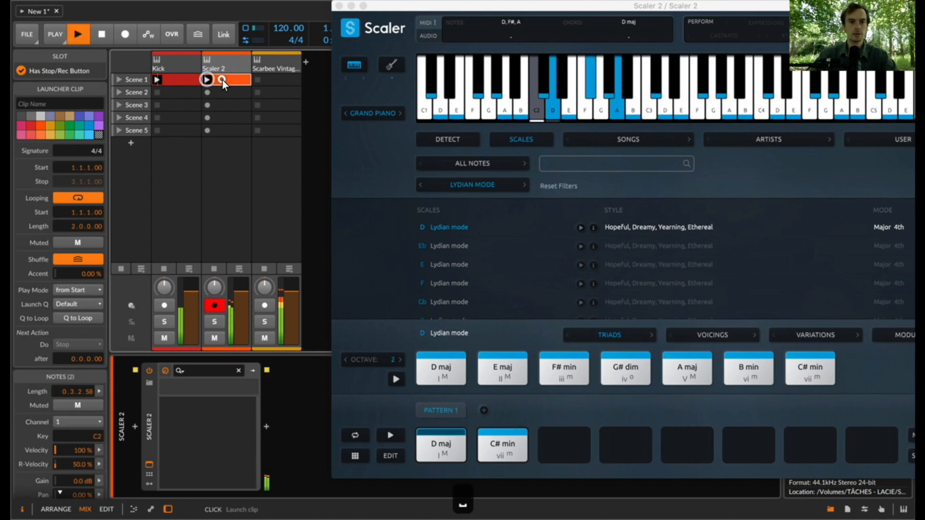
- Open the recorded Scene 1 clip for editing and quantize all its notes
{"action": "double_click", "coordinate": [223, 80]}
{"action": "key", "text": "super+a"}
{"action": "key", "text": "super+u"}
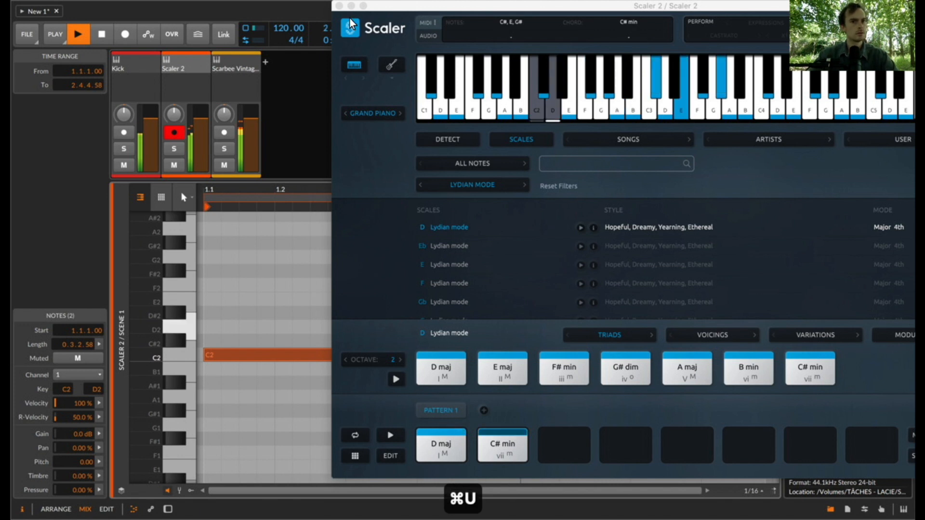
- Close the Scaler window, adjust the D2 note to start at 2.1, and make the clip's notes legato
{"action": "left_click", "coordinate": [338, 5]}
{"action": "left_click", "coordinate": [521, 280]}
{"action": "key", "text": "space"}
{"action": "left_click_drag", "start_coordinate": [528, 327], "coordinate": [510, 326]}
{"action": "key", "text": "super+a"}
{"action": "key", "text": "super+shift+l"}
- Draw an extra D2 note at 3.1 and make all notes legato to extend the second note to the loop end
{"action": "scroll", "coordinate": [600, 326], "scroll_direction": "right", "scroll_amount": 3}
{"action": "double_click", "coordinate": [638, 327]}
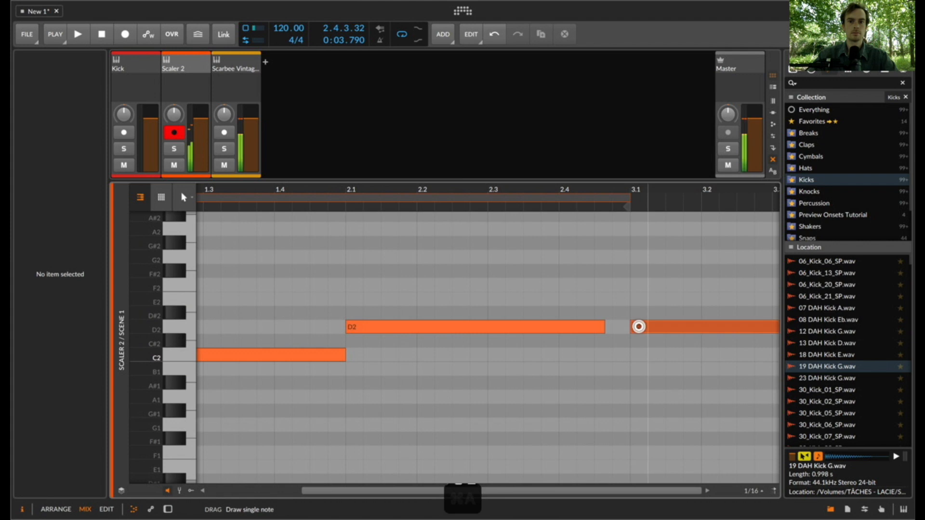
{"action": "key", "text": "super+a"}
{"action": "key", "text": "super+shift+l"}
{"action": "key", "text": "space"}
- Return to the clip launcher and reopen the Scaler 2 plugin window from the track's device
{"action": "key", "text": "e"}
{"action": "left_click", "coordinate": [228, 81]}
{"action": "key", "text": "d"}
{"action": "left_click", "coordinate": [149, 462]}
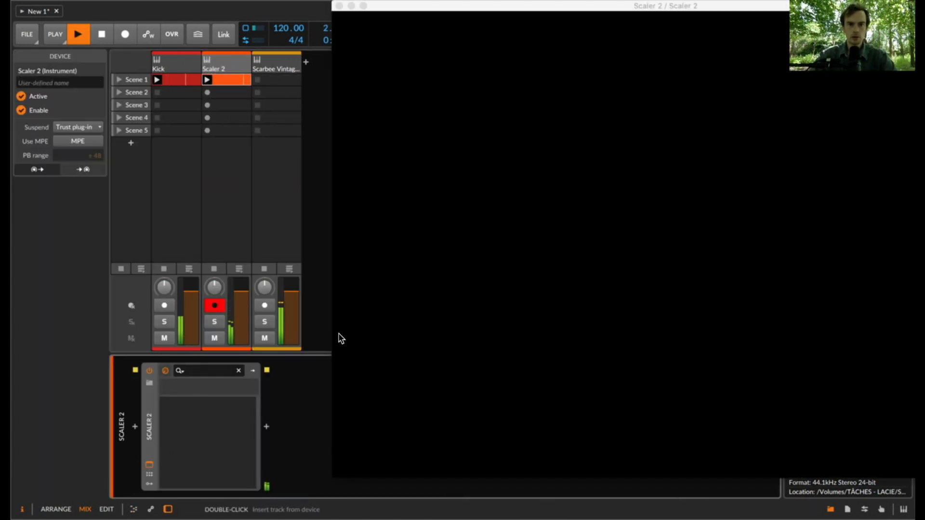
{"action": "left_click_drag", "start_coordinate": [411, 6], "coordinate": [242, 6]}
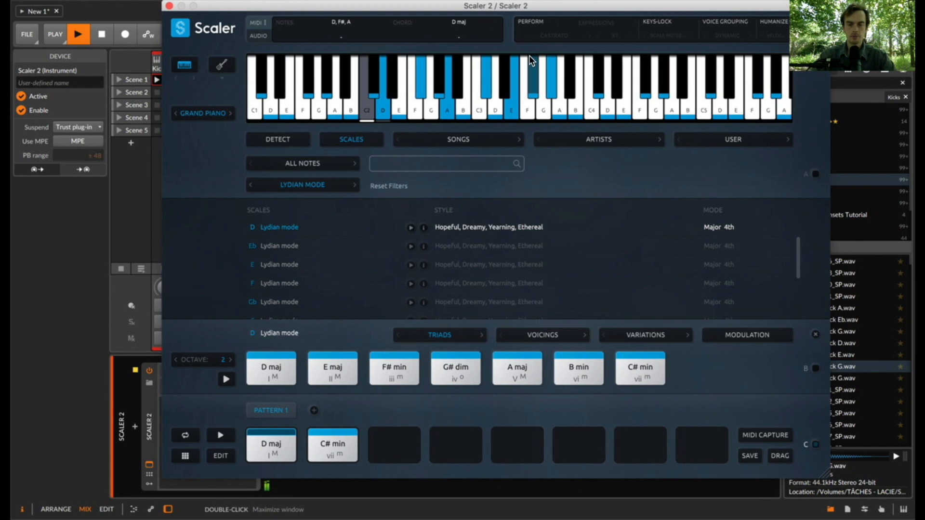
- Turn on Perform with the Andante rhythm Castrato and play the recorded chord clip
{"action": "key", "text": "space"}
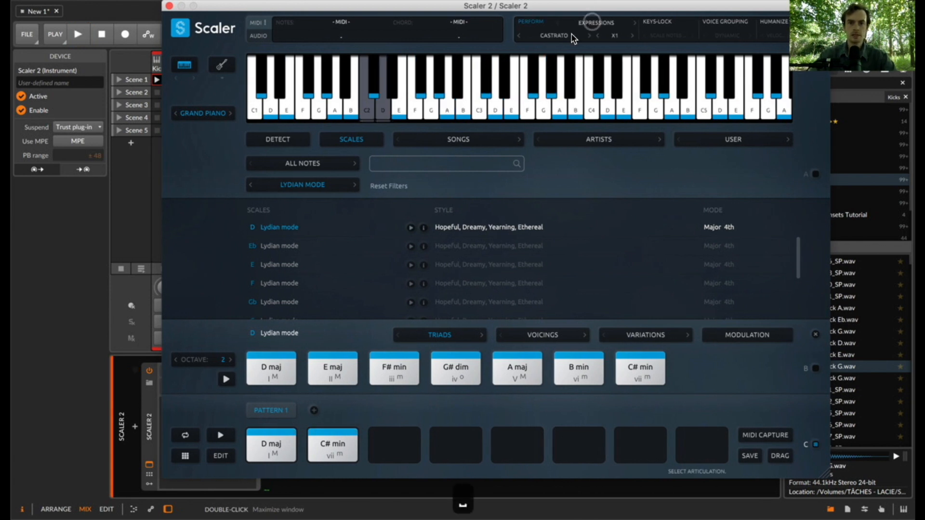
{"action": "left_click", "coordinate": [560, 35]}
{"action": "mouse_move", "coordinate": [565, 79]}
{"action": "mouse_move", "coordinate": [651, 82]}
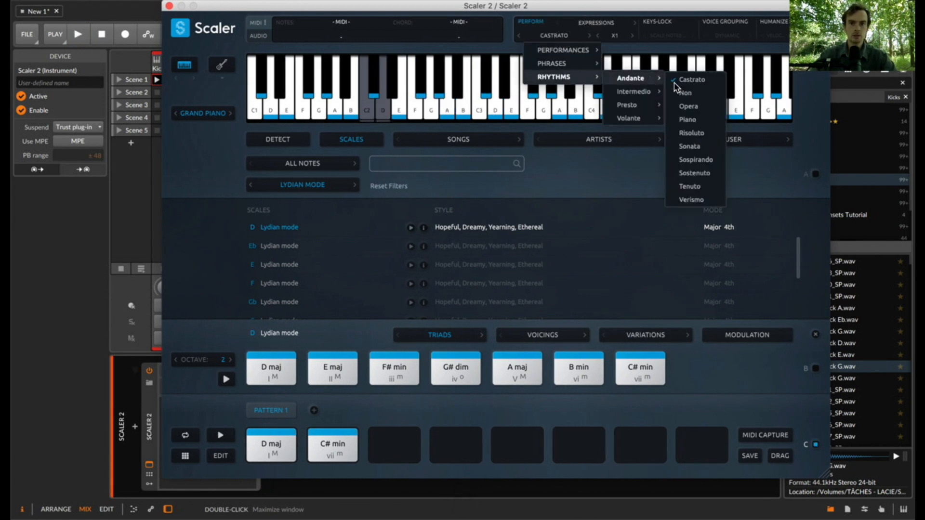
{"action": "left_click", "coordinate": [702, 86]}
{"action": "key", "text": "space"}
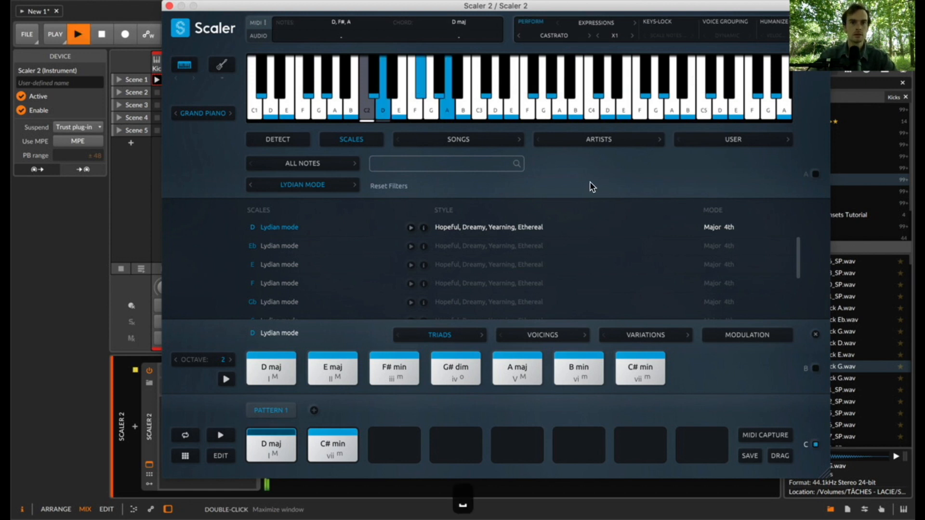
- Try the Andante rhythms Non and Opera on the playing chord clip
{"action": "key", "text": "space"}
{"action": "left_click", "coordinate": [588, 37]}
{"action": "key", "text": "space"}
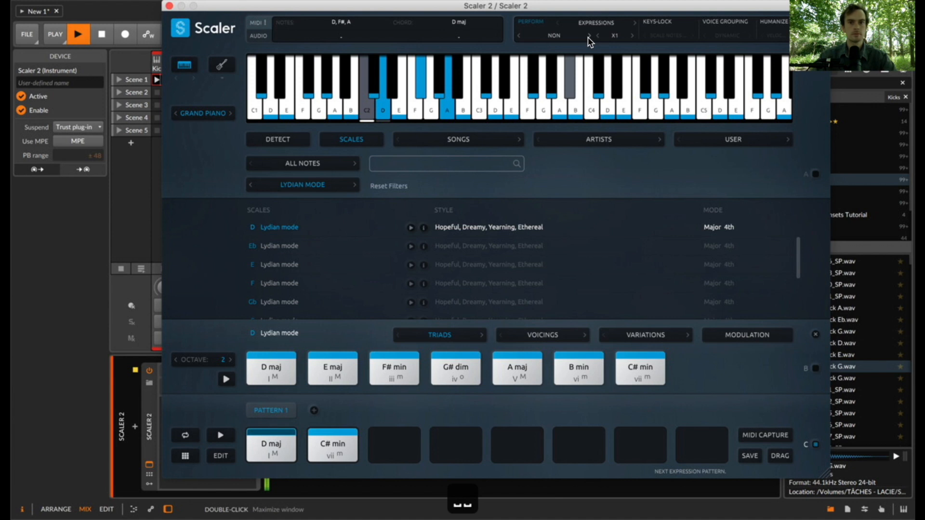
{"action": "left_click", "coordinate": [588, 37]}
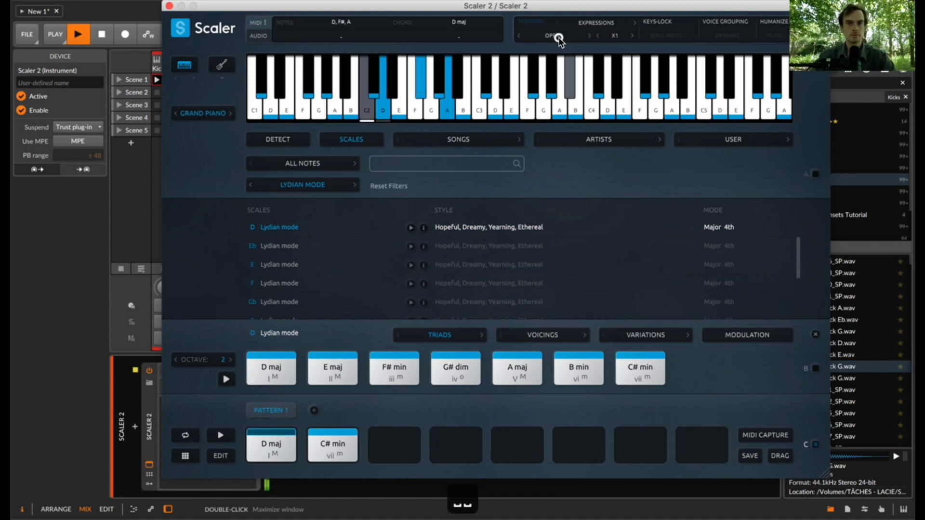
- Set the performance rhythm to Intermezzo from the Presto group
{"action": "left_click", "coordinate": [555, 35]}
{"action": "mouse_move", "coordinate": [561, 77]}
{"action": "mouse_move", "coordinate": [626, 85]}
{"action": "mouse_move", "coordinate": [630, 102]}
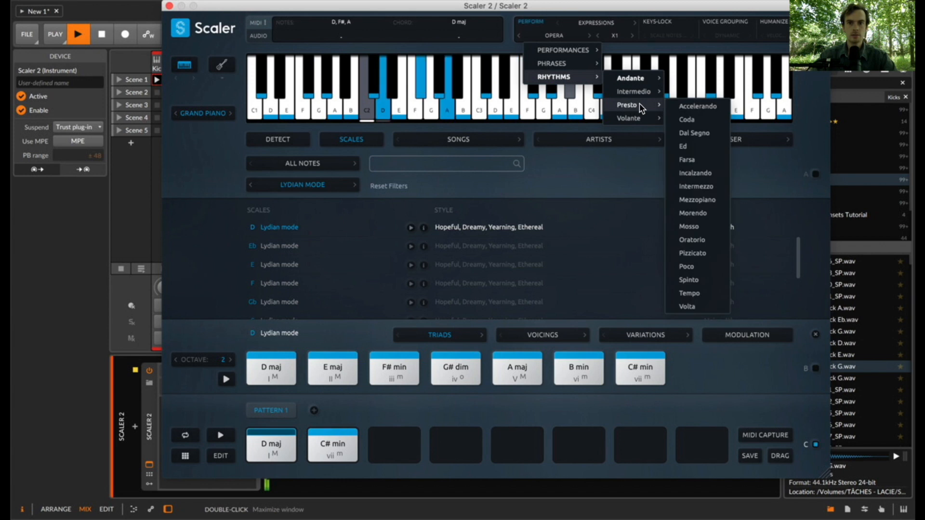
{"action": "left_click", "coordinate": [700, 186]}
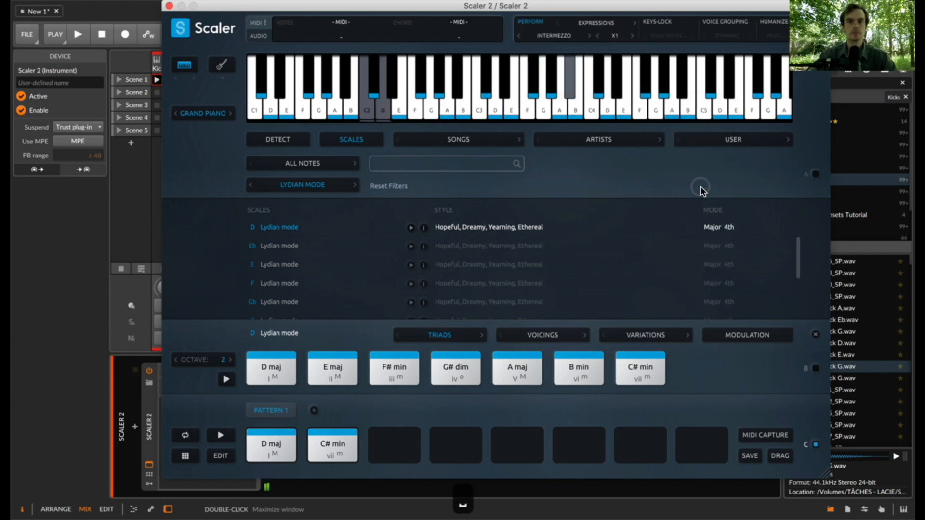
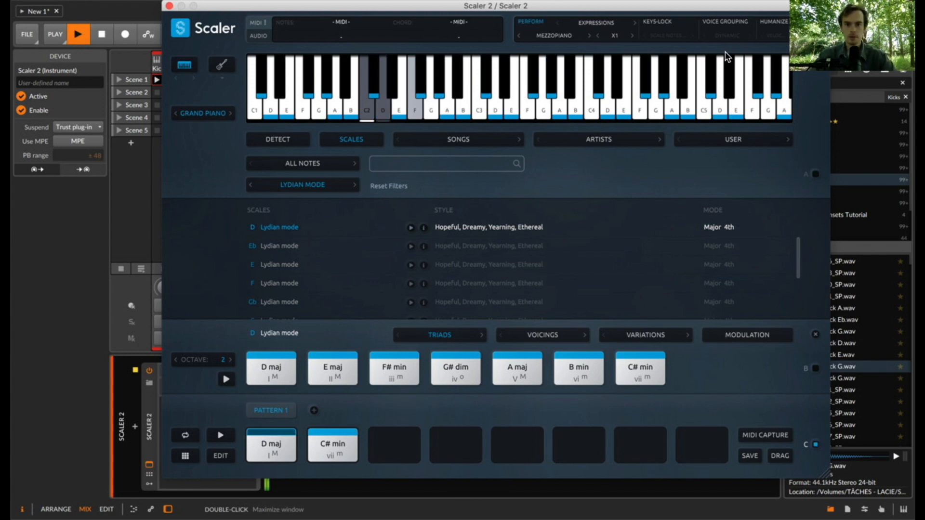
- Copy the pattern's D maj and C# min chords into its third and fourth slots
{"action": "left_click_drag", "start_coordinate": [271, 445], "coordinate": [390, 447]}
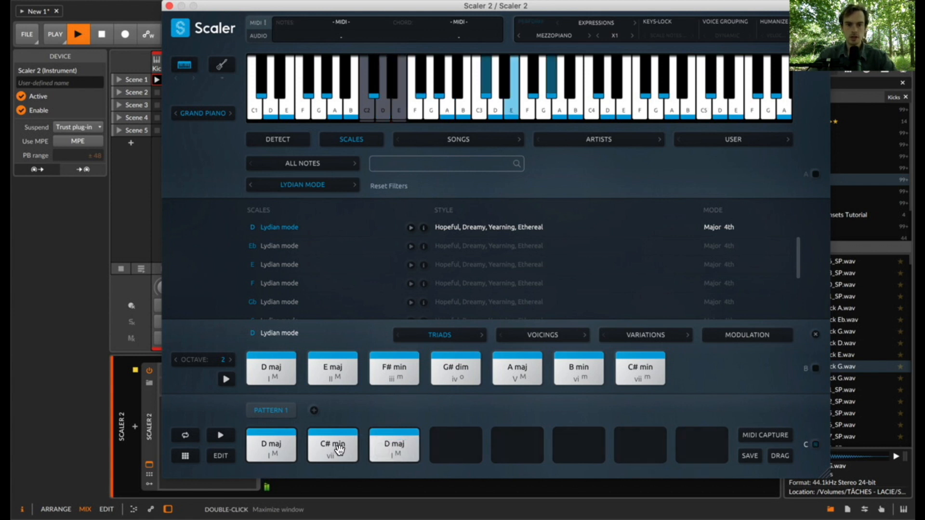
{"action": "left_click_drag", "start_coordinate": [333, 445], "coordinate": [457, 448]}
- Edit the chord voicings: set the third chord to inversion 2, and adjust the fourth chord's inversion with its octave at 2
{"action": "left_click", "coordinate": [217, 457]}
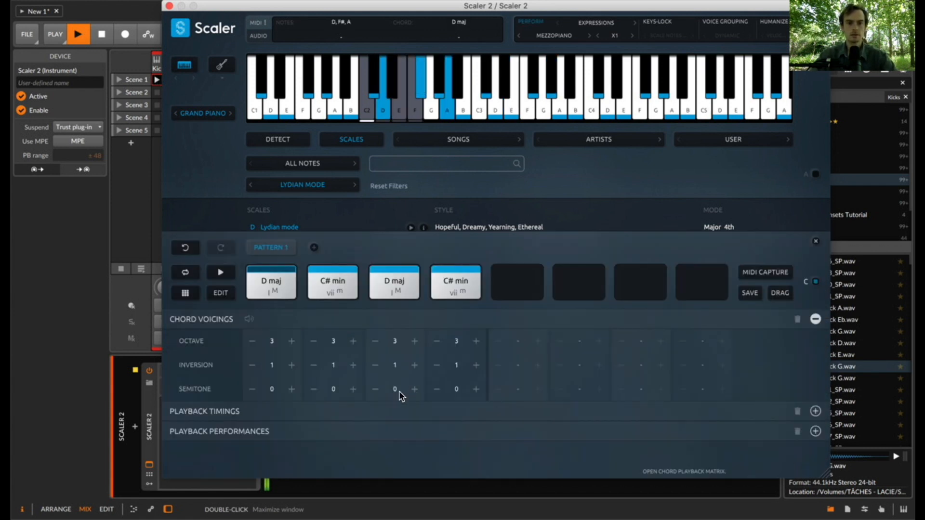
{"action": "left_click", "coordinate": [411, 261]}
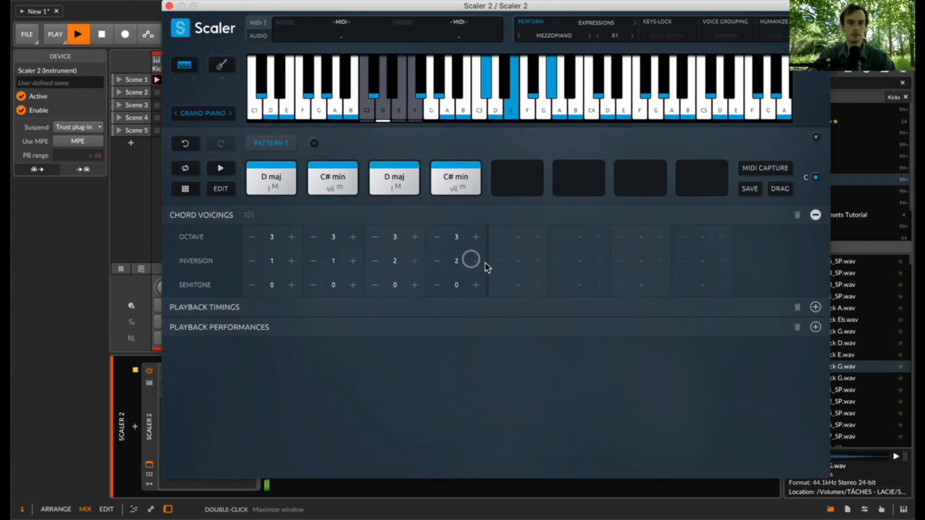
{"action": "left_click", "coordinate": [471, 260]}
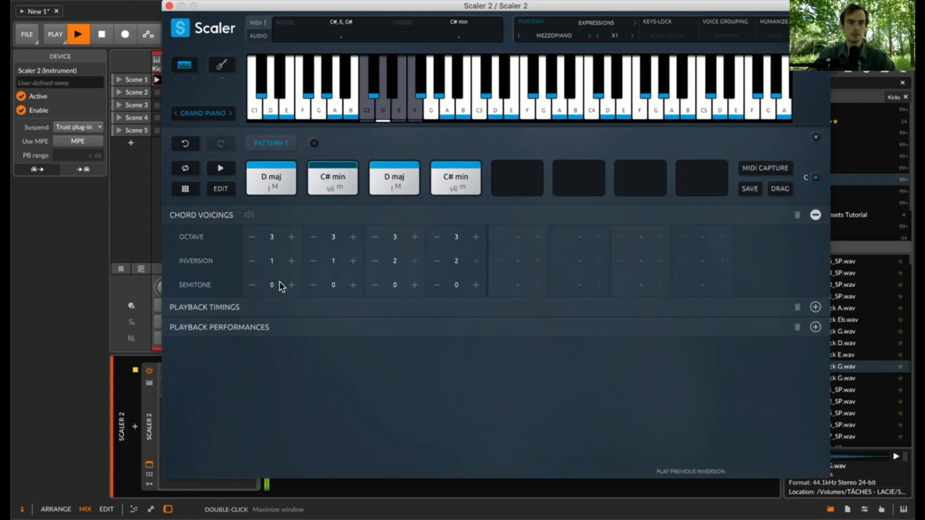
{"action": "left_click", "coordinate": [438, 237]}
{"action": "left_click", "coordinate": [478, 266]}
{"action": "left_click", "coordinate": [477, 262]}
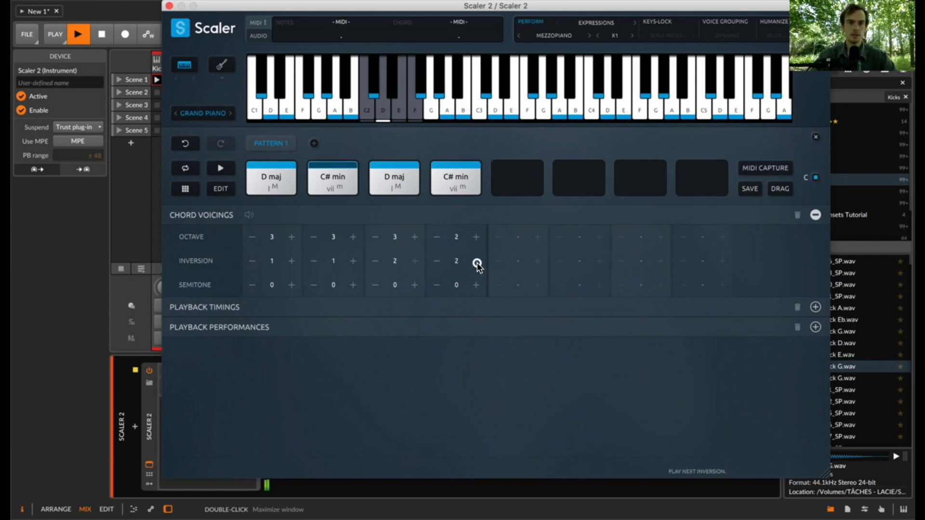
{"action": "left_click", "coordinate": [223, 189]}
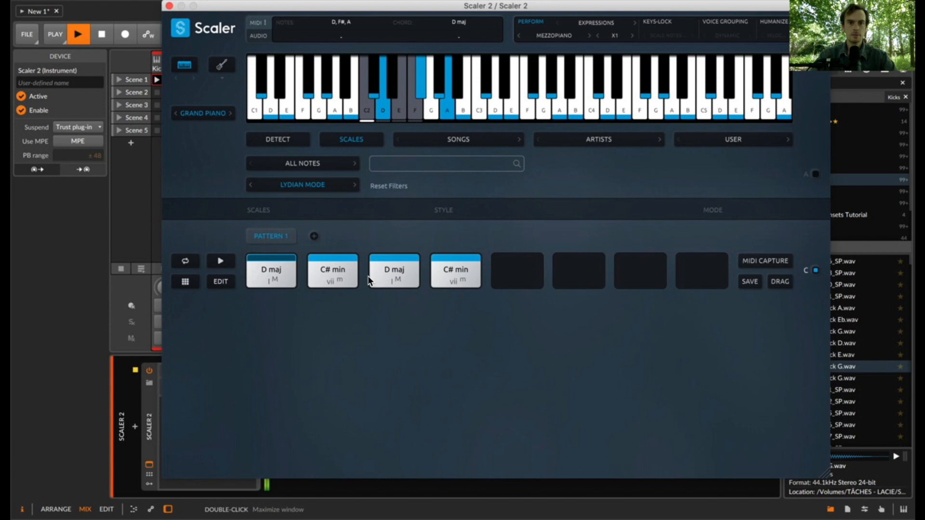
- Show the variations for the leading tone C# and replace the pattern's fourth chord with C# min7
{"action": "left_click", "coordinate": [648, 333]}
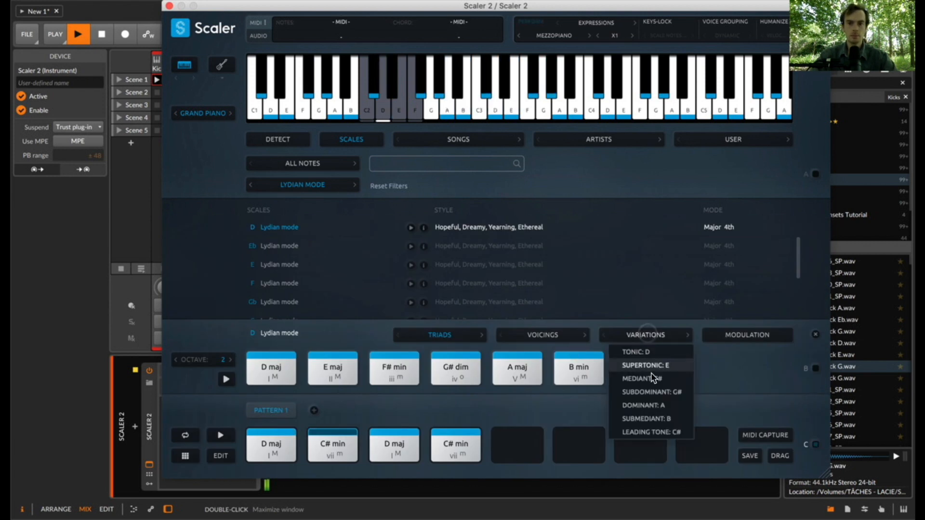
{"action": "left_click", "coordinate": [660, 432]}
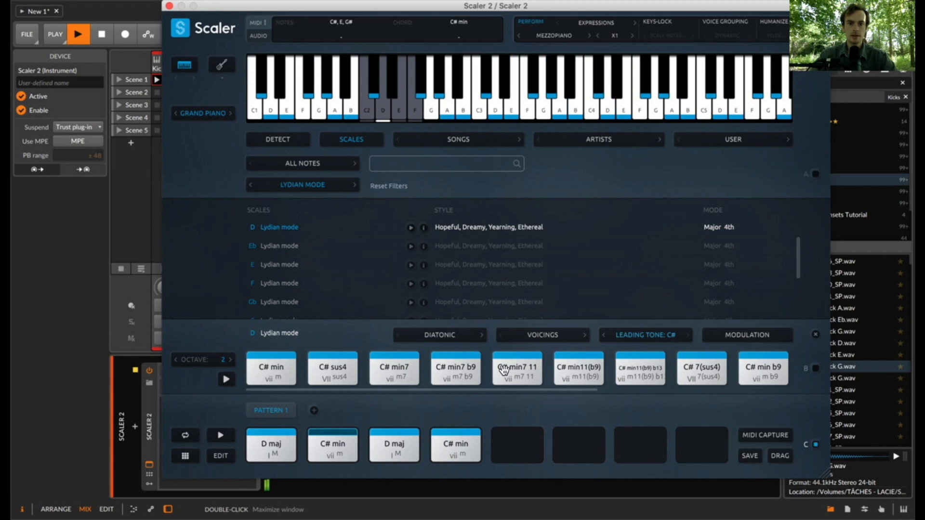
{"action": "scroll", "coordinate": [414, 376], "scroll_direction": "right", "scroll_amount": 2}
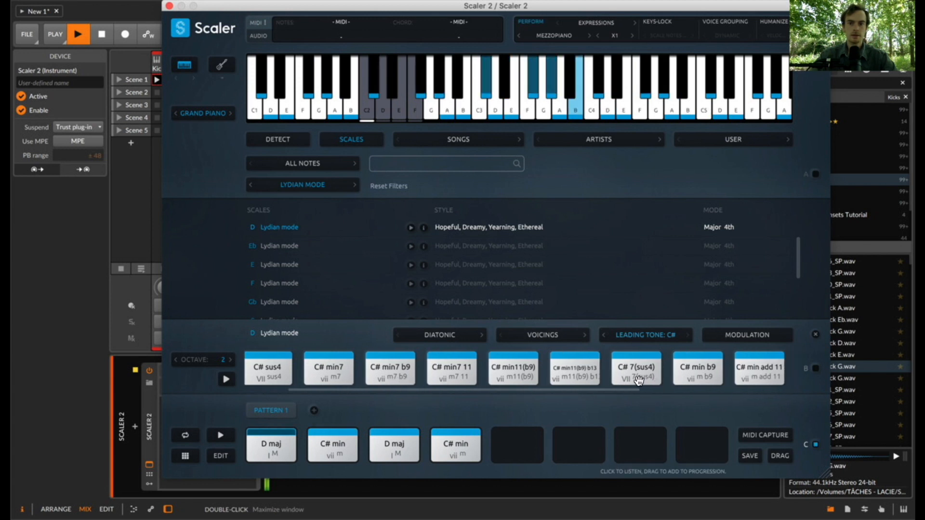
{"action": "scroll", "coordinate": [636, 374], "scroll_direction": "left", "scroll_amount": 2}
{"action": "left_click_drag", "start_coordinate": [416, 378], "coordinate": [456, 441]}
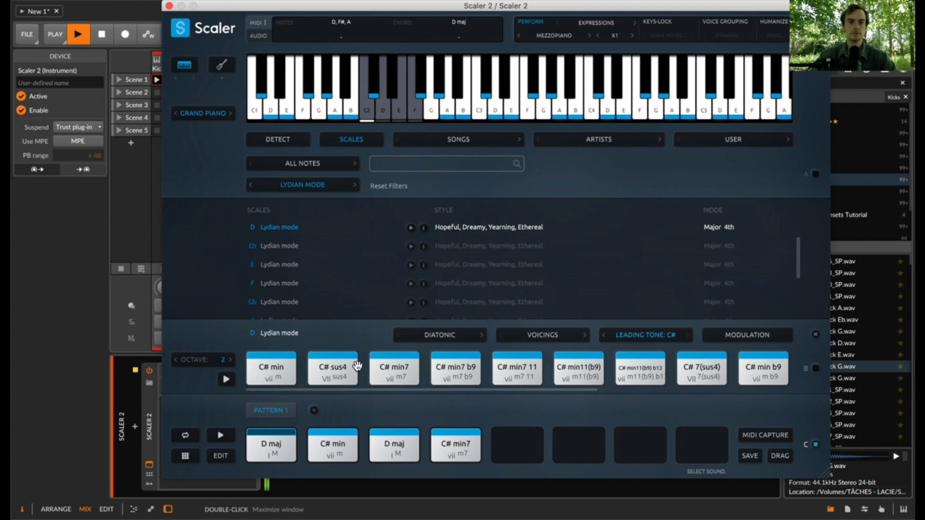
- Close the Scaler window, open the Scaler 2 clip in Scene 1 and delete its D2 note at bar 3
{"action": "left_click", "coordinate": [169, 5]}
{"action": "double_click", "coordinate": [242, 81]}
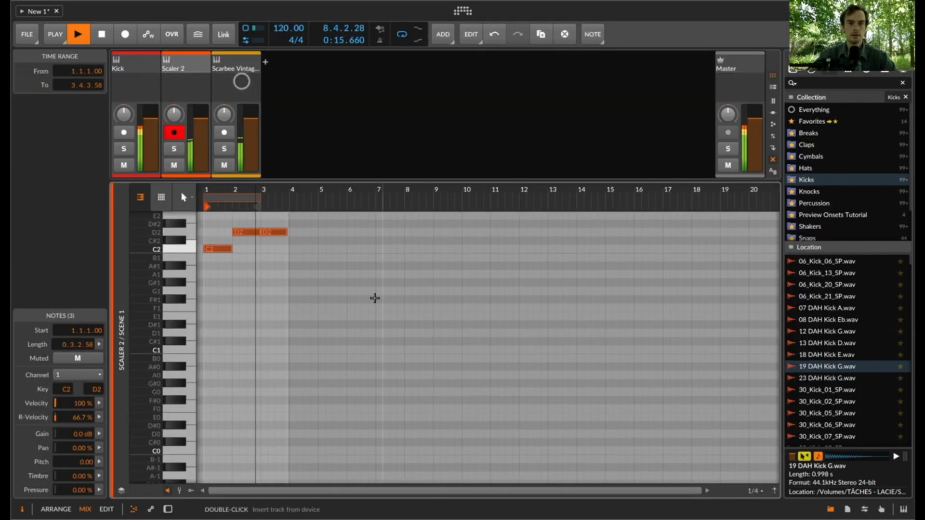
{"action": "left_click", "coordinate": [265, 254]}
{"action": "key", "text": "BackSpace"}
{"action": "left_click", "coordinate": [273, 233]}
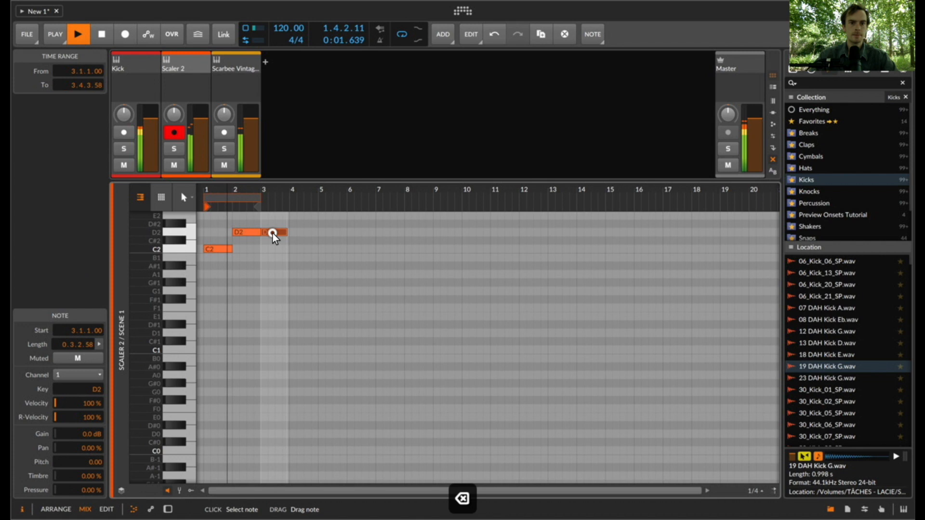
{"action": "key", "text": "BackSpace"}
- Duplicate the C2 and D2 trigger notes and place the copies as C2 at bar 3 and F2 at bar 4
{"action": "key", "text": "super+a"}
{"action": "key", "text": "super+d"}
{"action": "key", "text": "space"}
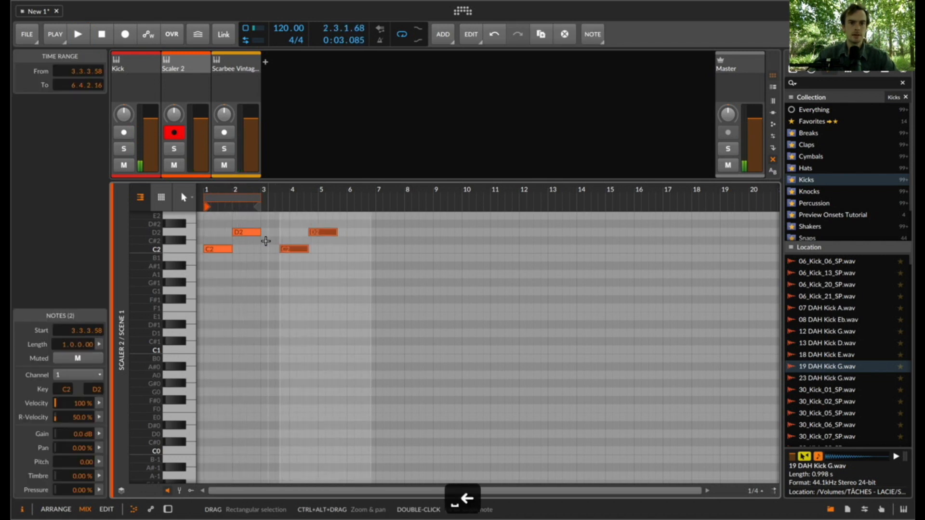
{"action": "left_click_drag", "start_coordinate": [287, 251], "coordinate": [300, 227]}
{"action": "scroll", "coordinate": [320, 264], "scroll_direction": "up", "scroll_amount": 1}
{"action": "left_click", "coordinate": [320, 265]}
{"action": "left_click", "coordinate": [302, 237]}
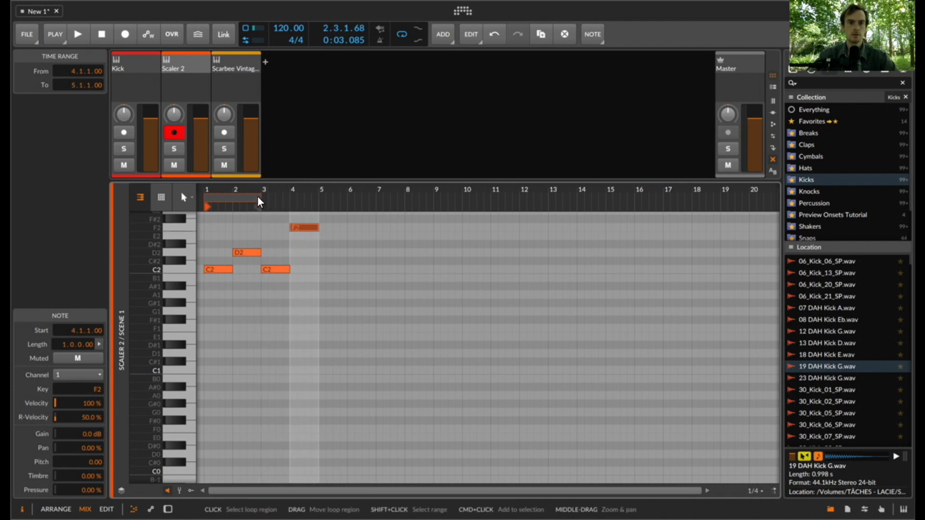
- Extend the clip's loop to four bars and play the full chord progression
{"action": "left_click_drag", "start_coordinate": [260, 206], "coordinate": [303, 207]}
{"action": "key", "text": "space"}
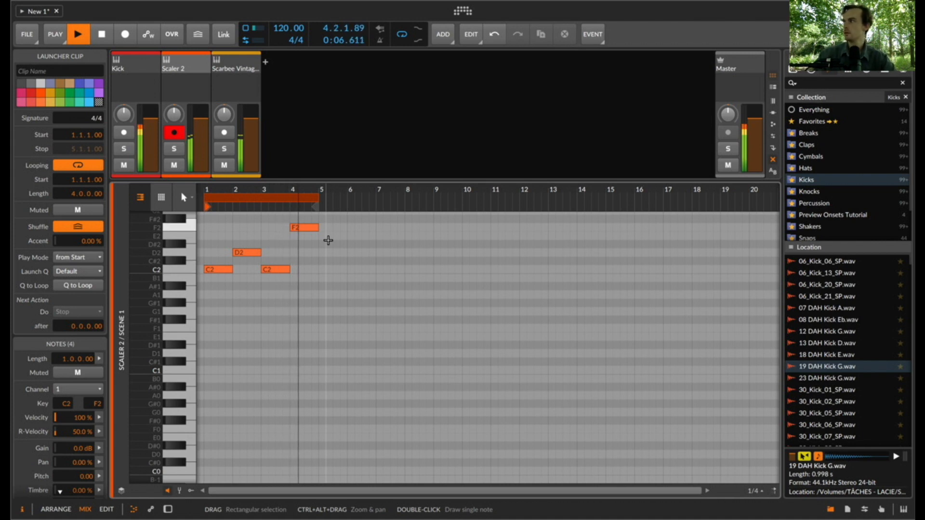
{"action": "key", "text": "e"}
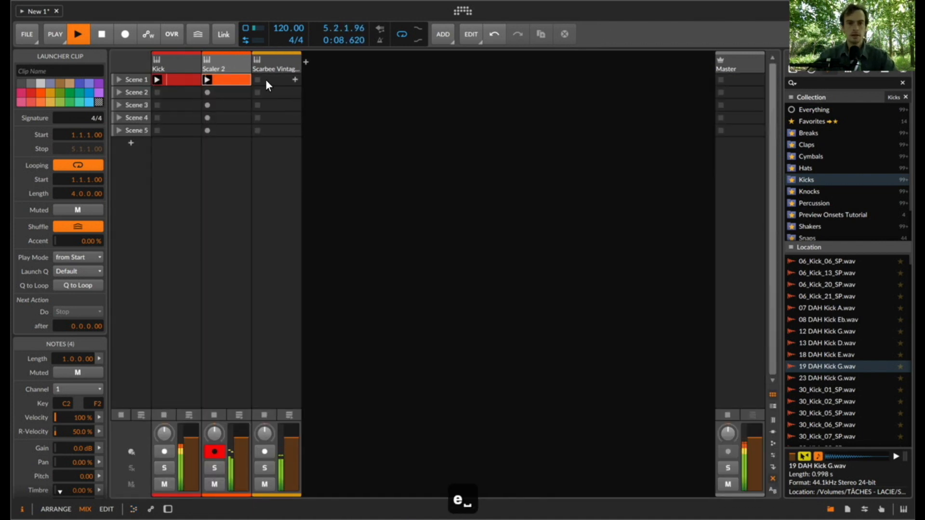
{"action": "key", "text": "space"}
- Arm the Scarbee Vintage Keys track and record Scaler's performed chords into its Scene 1 slot
{"action": "left_click", "coordinate": [218, 448]}
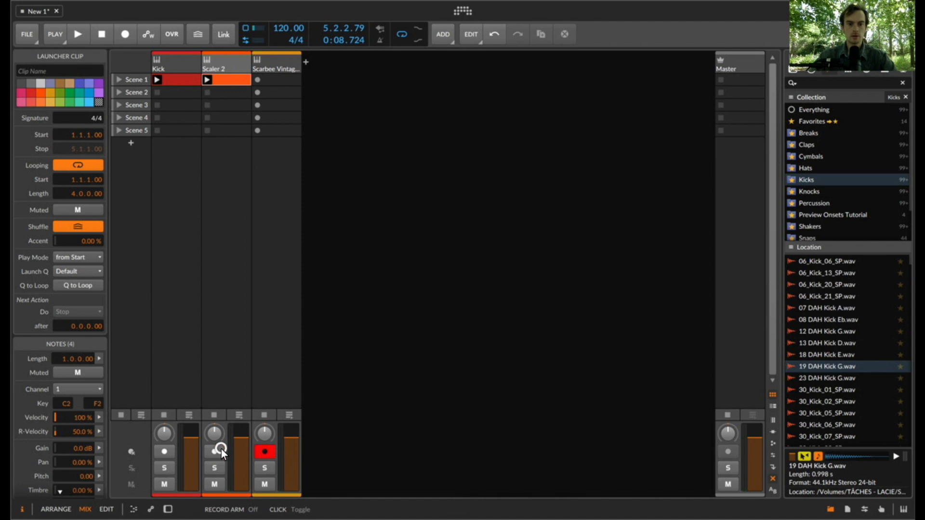
{"action": "left_click", "coordinate": [256, 80]}
{"action": "double_click", "coordinate": [271, 80]}
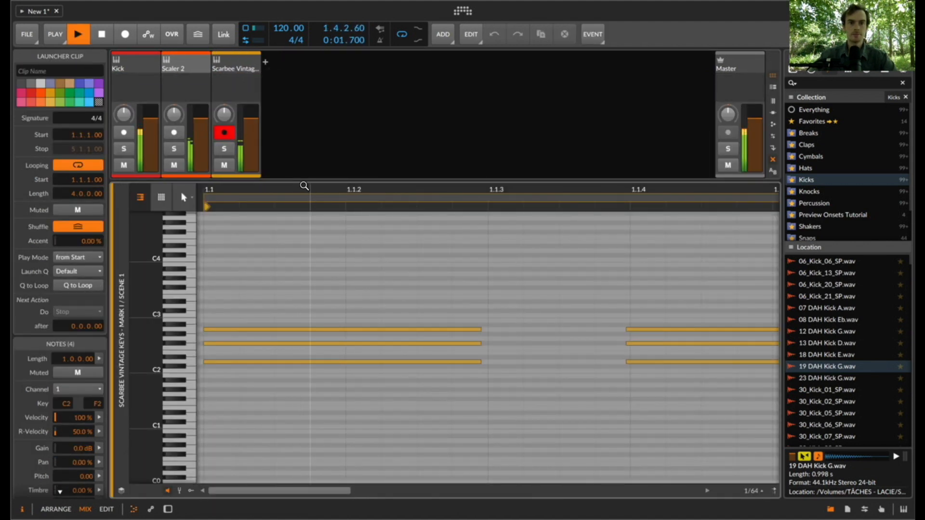
{"action": "left_click_drag", "start_coordinate": [306, 188], "coordinate": [272, 186]}
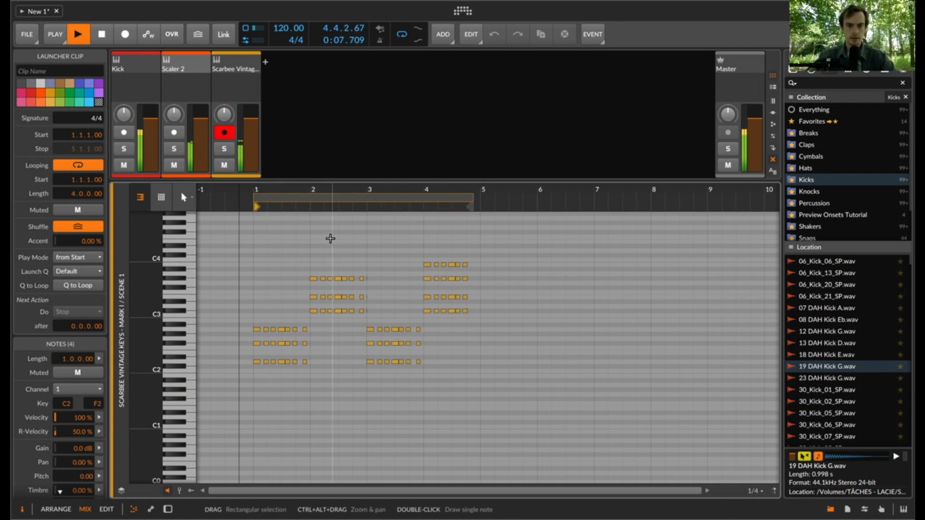
{"action": "key", "text": "space"}
{"action": "key", "text": "e"}
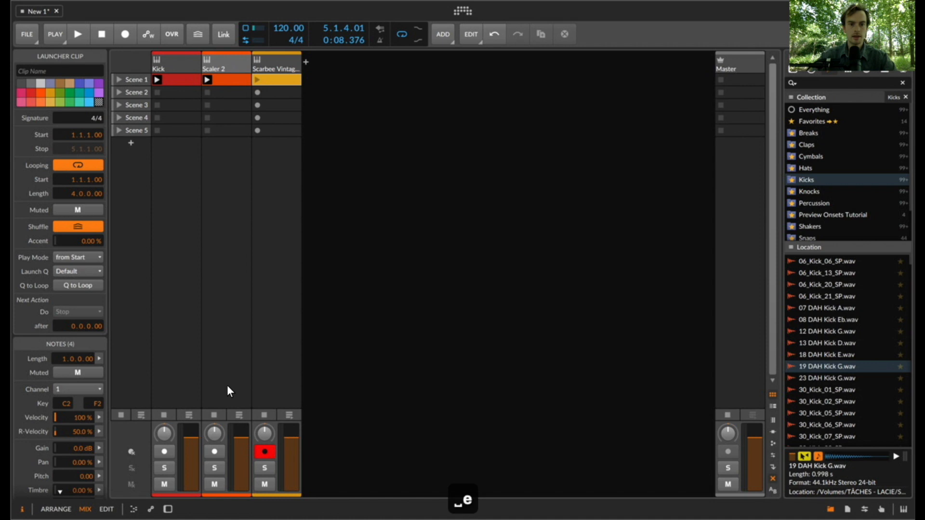
- Stop the Scaler 2 clip and open the recorded Scarbee clip in the note editor
{"action": "left_click", "coordinate": [216, 413]}
{"action": "double_click", "coordinate": [267, 76]}
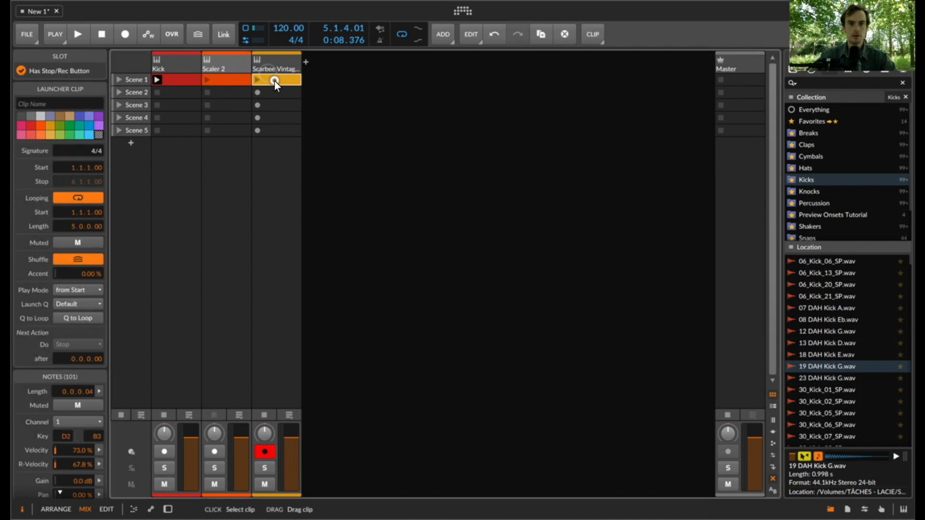
{"action": "left_click_drag", "start_coordinate": [208, 194], "coordinate": [256, 196]}
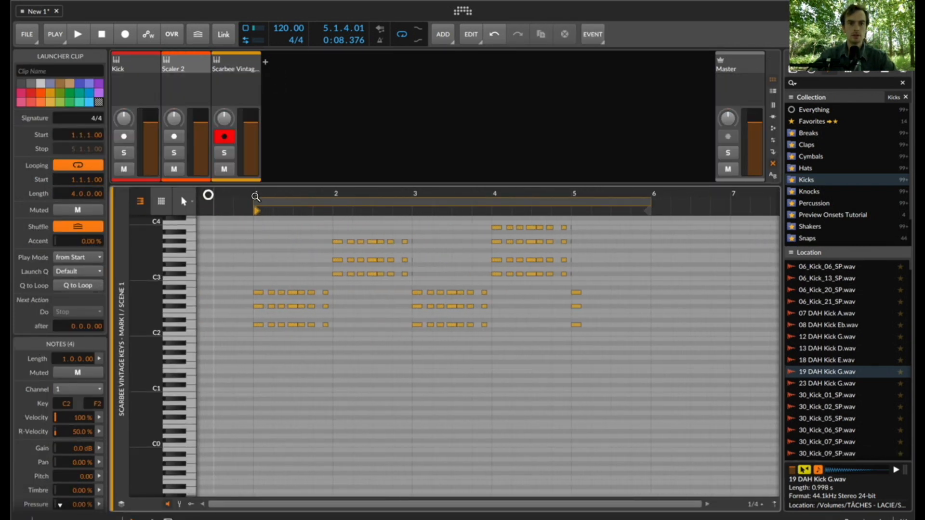
- Raise single notes of the first bar's chord hits by an octave, and lower the last hit's raised note to E3
{"action": "left_click", "coordinate": [271, 325]}
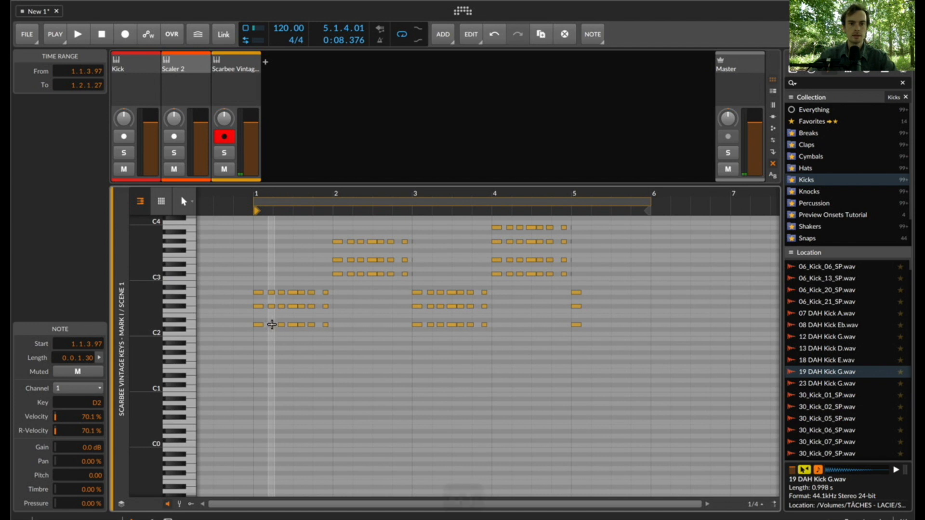
{"action": "key", "text": "shift+Up"}
{"action": "left_click", "coordinate": [281, 307]}
{"action": "key", "text": "shift+Up"}
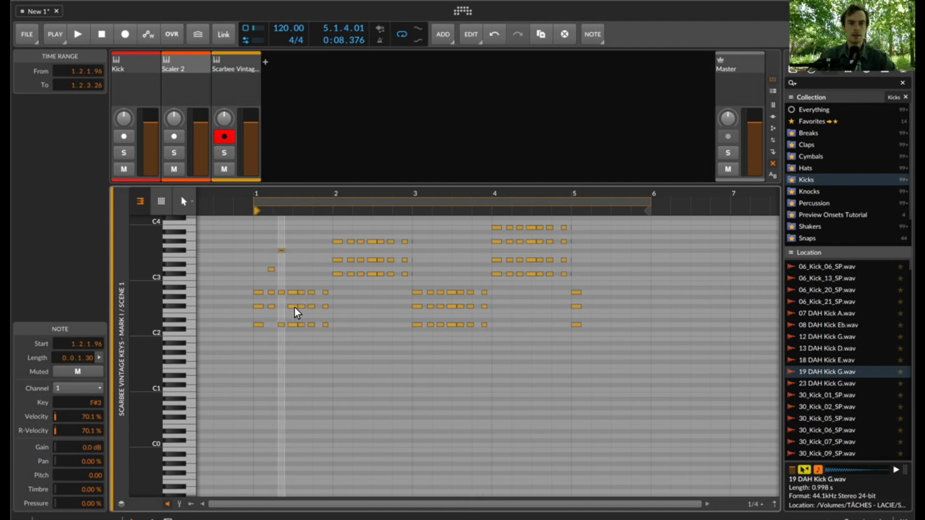
{"action": "left_click", "coordinate": [293, 306]}
{"action": "key", "text": "super+z"}
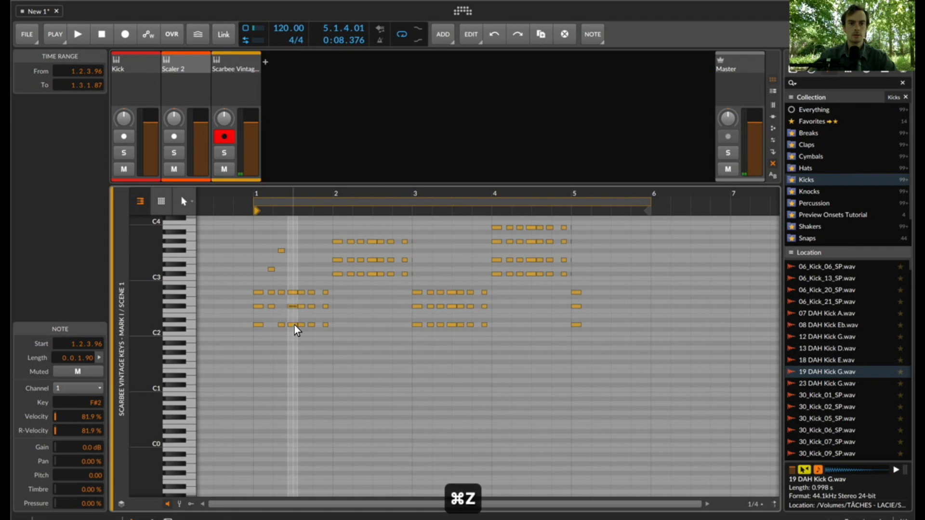
{"action": "key", "text": "shift+Up"}
{"action": "left_click", "coordinate": [312, 306]}
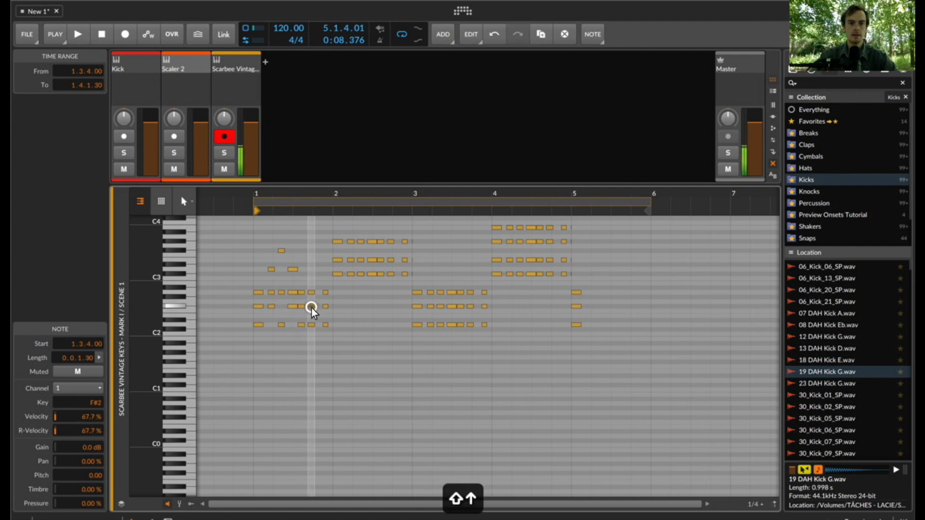
{"action": "left_click", "coordinate": [325, 307]}
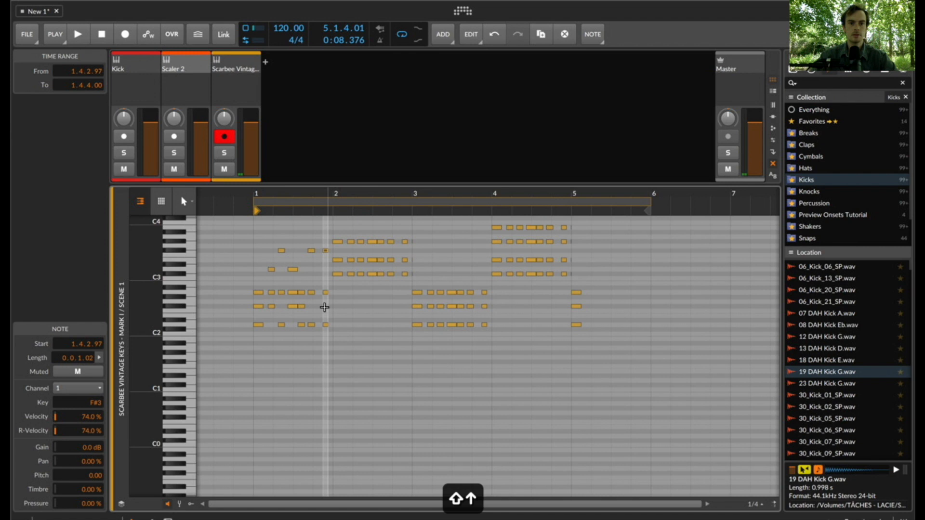
{"action": "key", "text": "Down"}
- Launch the recorded Scarbee clip in Scene 1 and shorten its loop to two bars
{"action": "key", "text": "space"}
{"action": "key", "text": "space"}
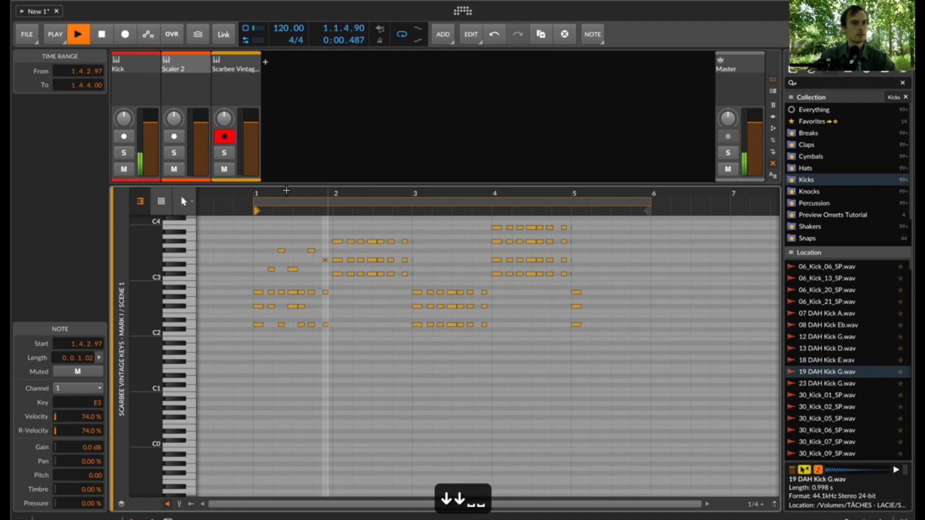
{"action": "key", "text": "e"}
{"action": "left_click", "coordinate": [254, 81]}
{"action": "double_click", "coordinate": [277, 81]}
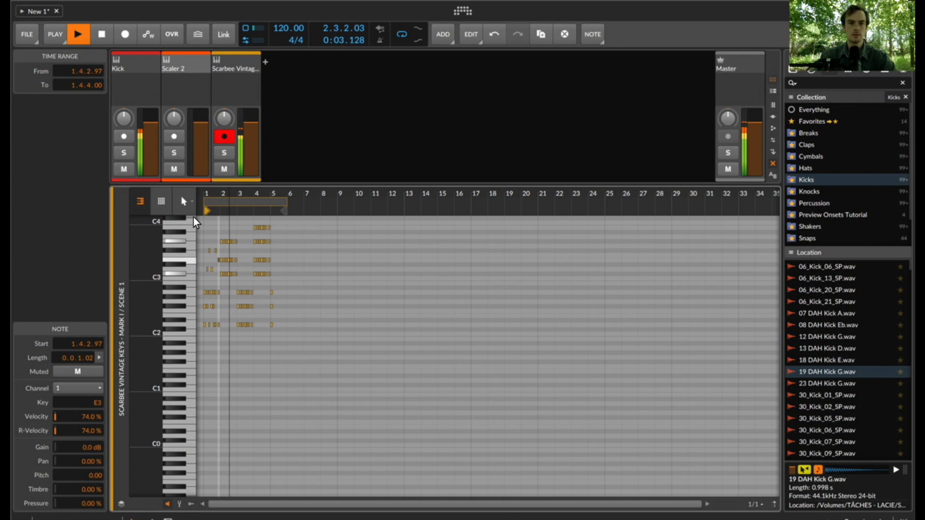
{"action": "left_click_drag", "start_coordinate": [278, 202], "coordinate": [239, 202]}
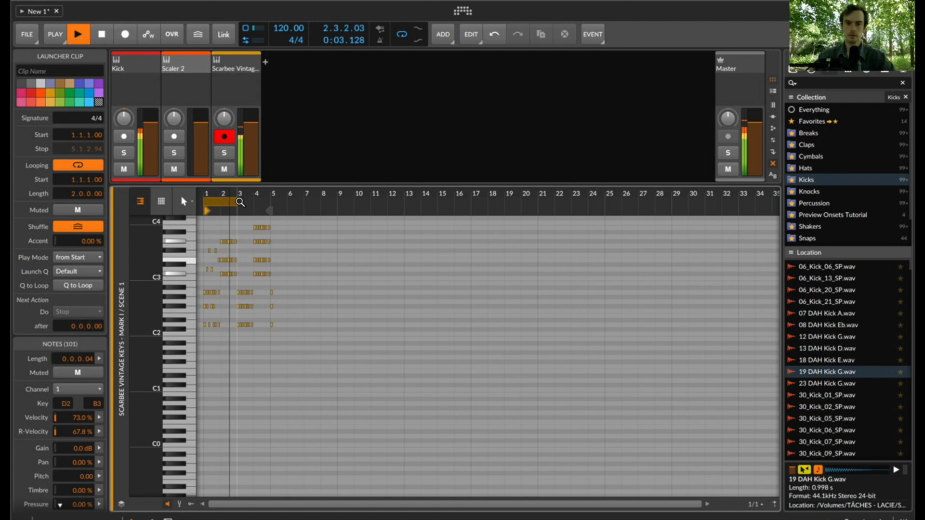
- Raise the first bar's fifth chord hit's top note to A3 and play the edited clip
{"action": "left_click_drag", "start_coordinate": [204, 191], "coordinate": [207, 189]}
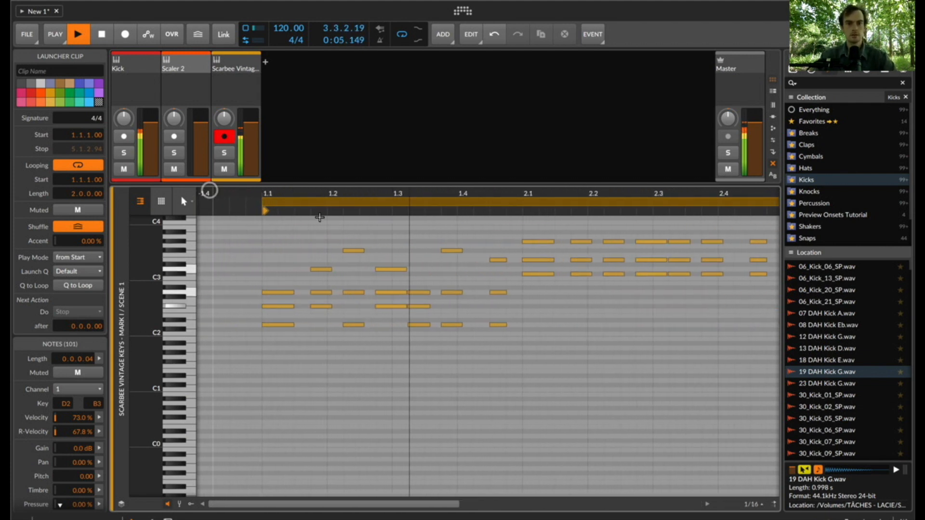
{"action": "key", "text": "space"}
{"action": "left_click", "coordinate": [417, 294]}
{"action": "key", "text": "shift+Up"}
{"action": "key", "text": "space"}
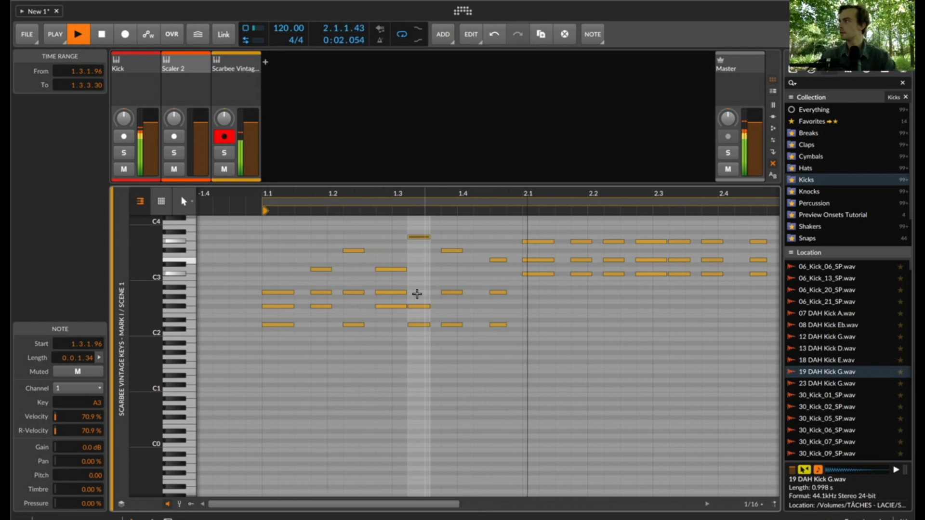
{"action": "key", "text": "space"}
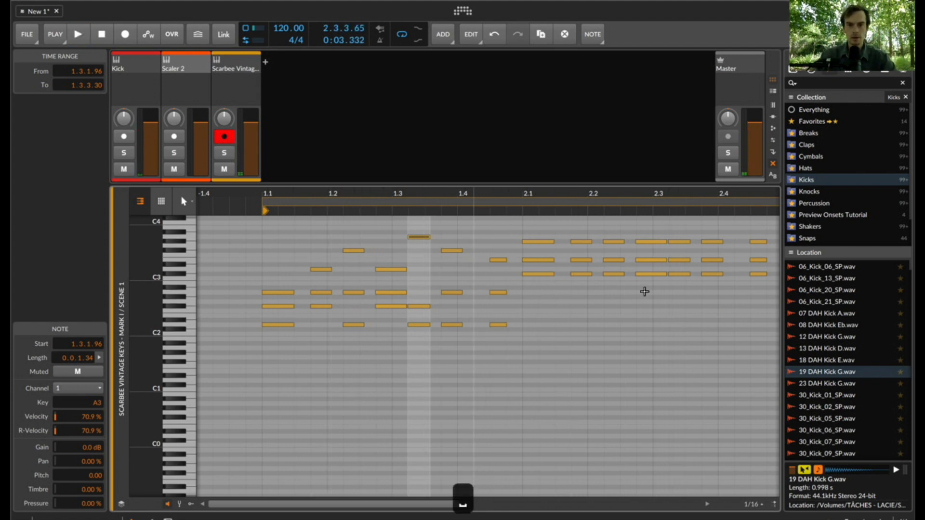
- Delete the Scarbee track's Scene 1 clip and reopen the Scaler 2 plugin window from its track
{"action": "key", "text": "e"}
{"action": "left_click", "coordinate": [288, 85]}
{"action": "key", "text": "Delete"}
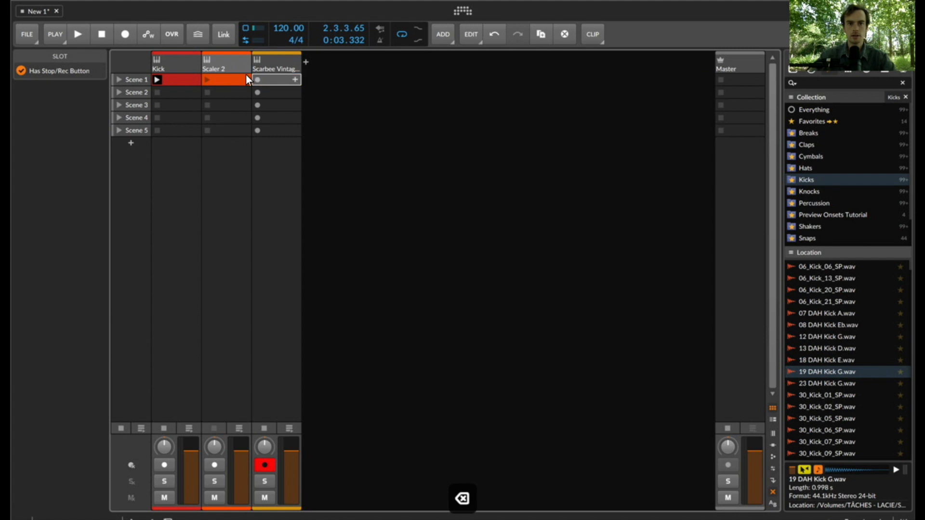
{"action": "left_click", "coordinate": [238, 66]}
{"action": "key", "text": "d"}
{"action": "left_click", "coordinate": [148, 477]}
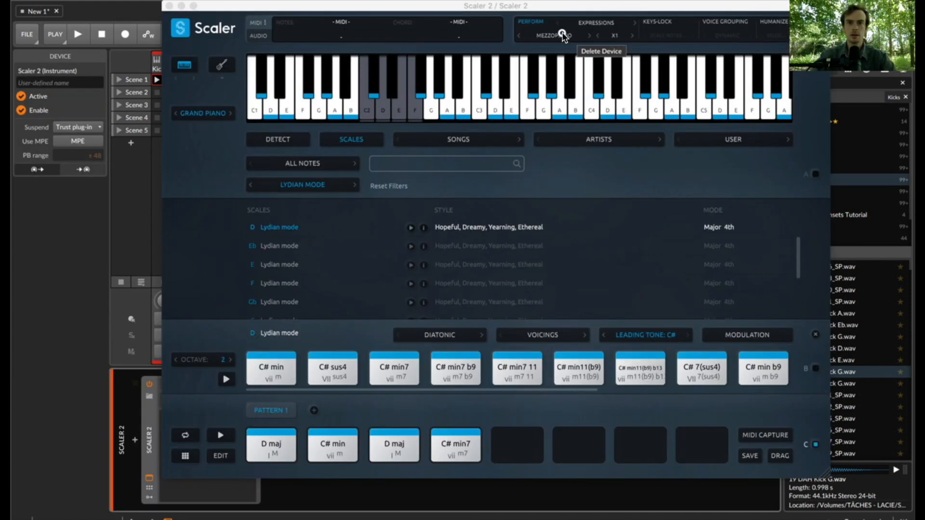
- Set Scaler's performance mode to the Fretta rhythm from the Volante group
{"action": "left_click", "coordinate": [564, 36]}
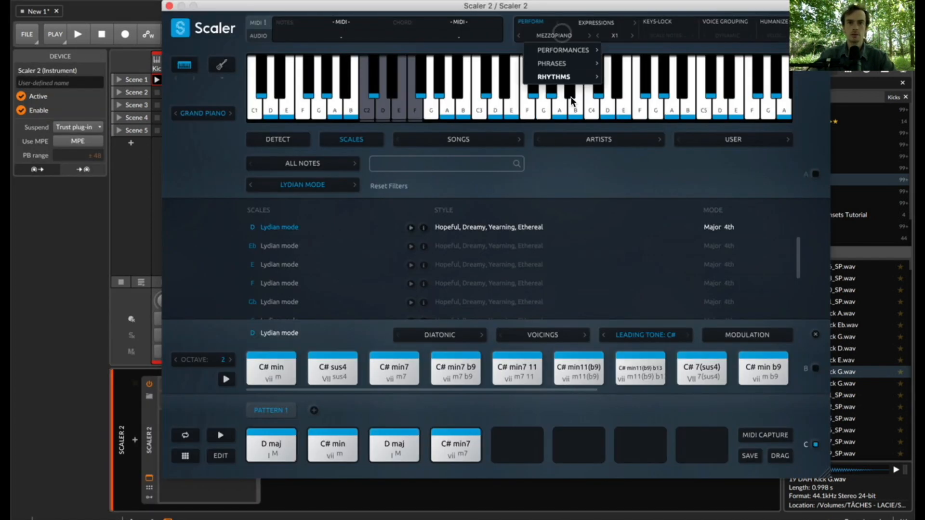
{"action": "mouse_move", "coordinate": [554, 77]}
{"action": "mouse_move", "coordinate": [629, 119]}
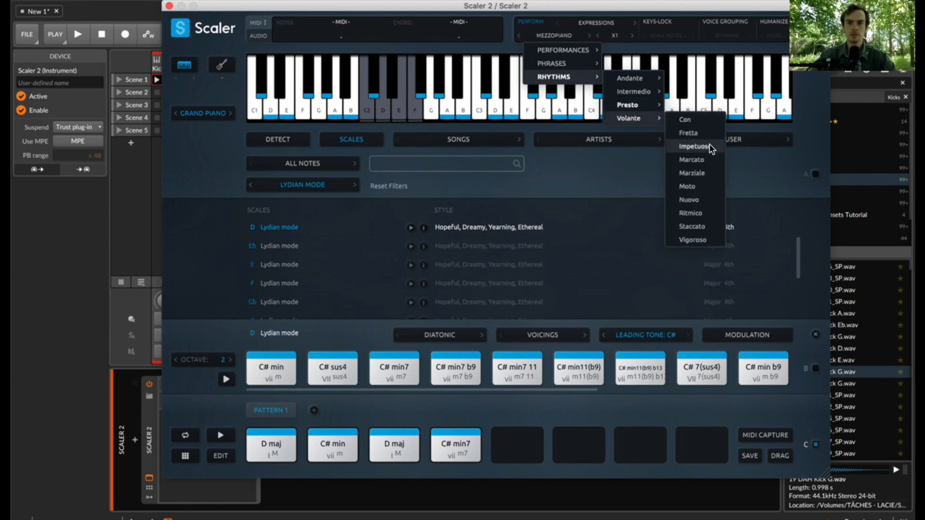
{"action": "left_click", "coordinate": [704, 135]}
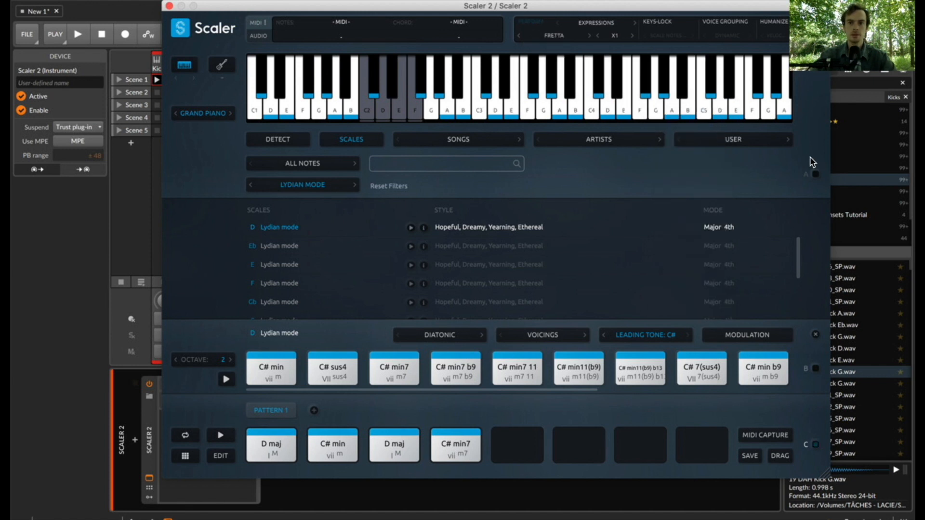
- Load the Cinematic song chord set Sad Ending and close the Scaler 2 window
{"action": "left_click", "coordinate": [440, 141]}
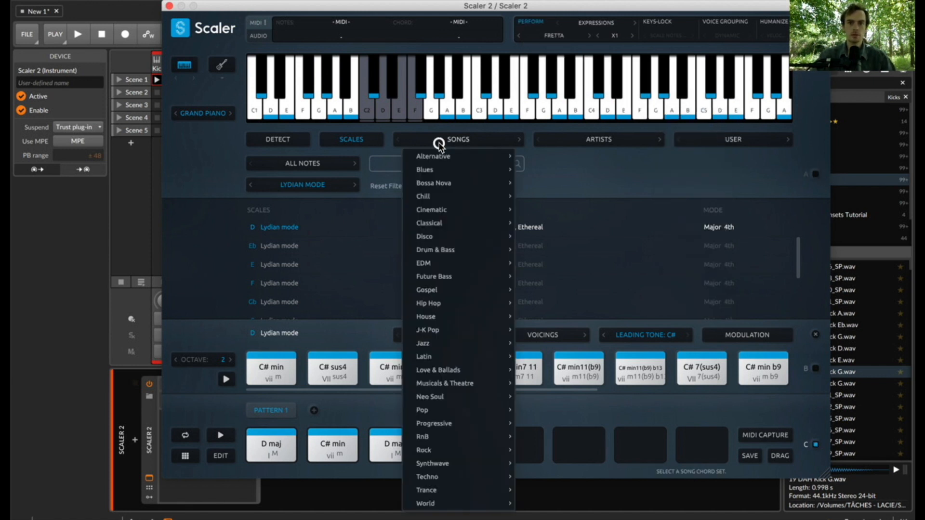
{"action": "mouse_move", "coordinate": [498, 291]}
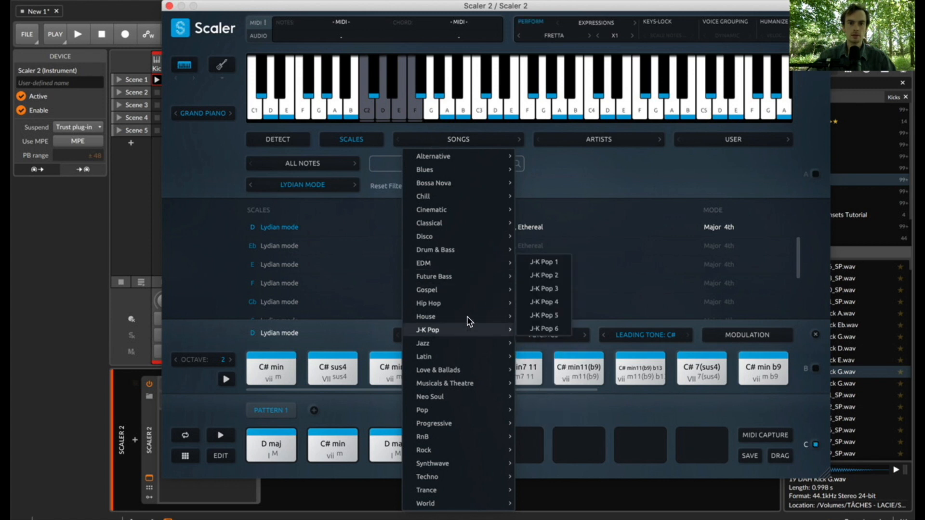
{"action": "mouse_move", "coordinate": [445, 214]}
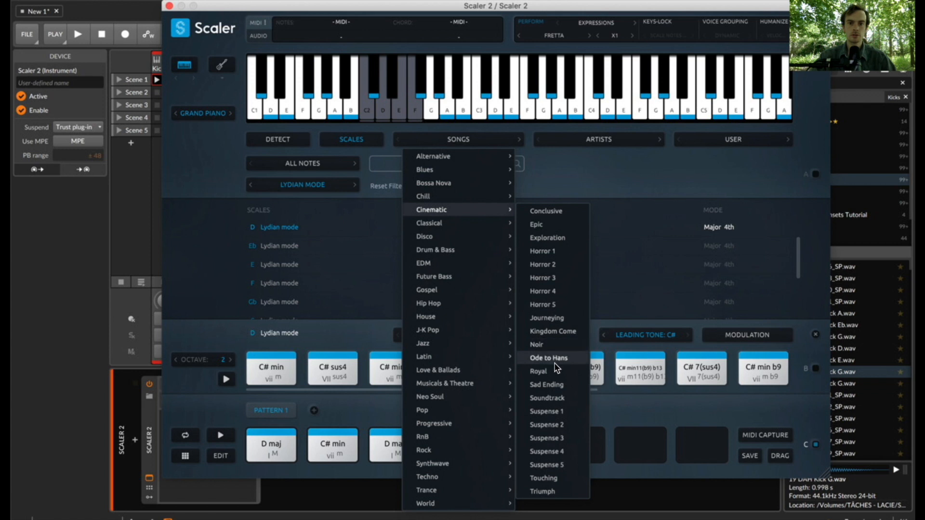
{"action": "left_click", "coordinate": [556, 384]}
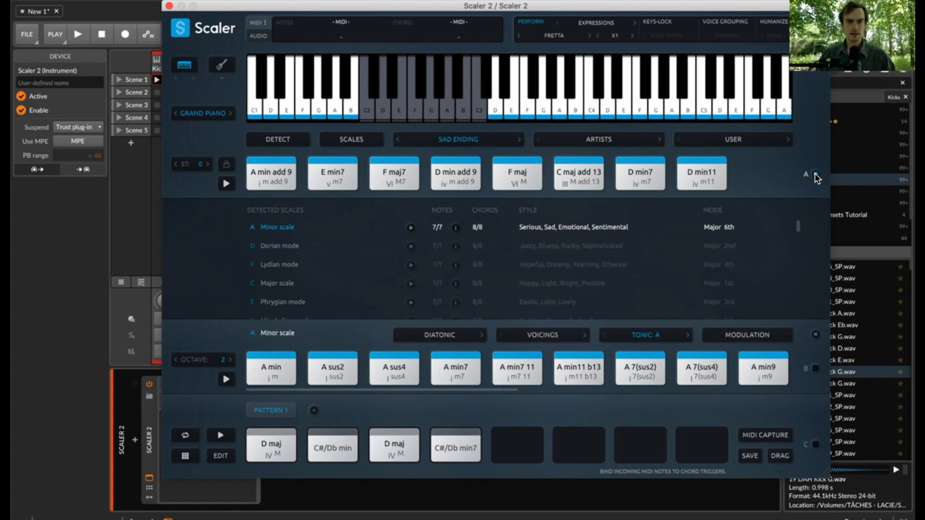
{"action": "left_click", "coordinate": [168, 6]}
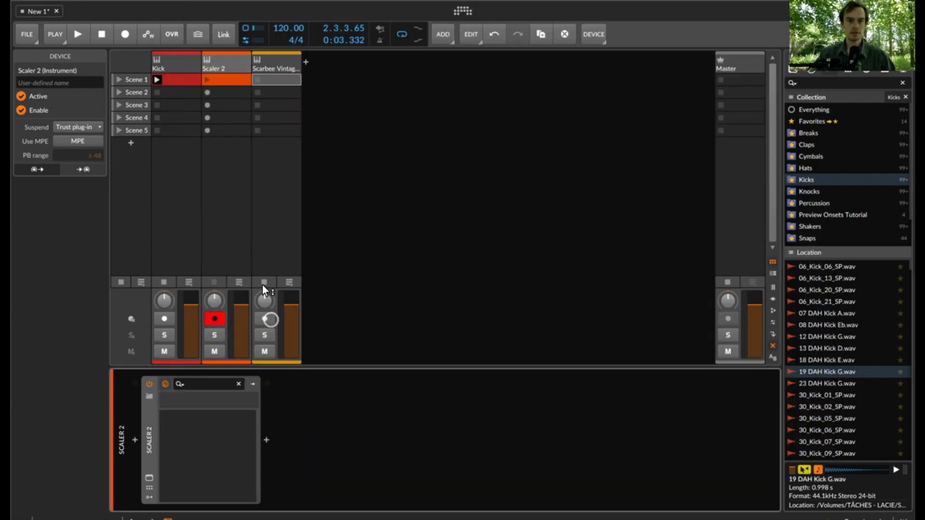
- Select the Scaler 2 track and briefly reopen its plugin window for a check
{"action": "left_click", "coordinate": [210, 54]}
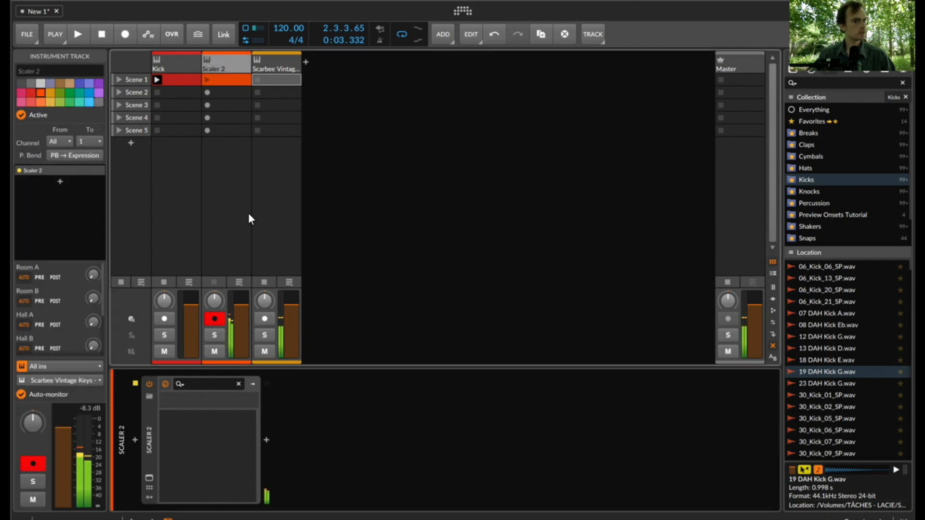
{"action": "left_click", "coordinate": [149, 477]}
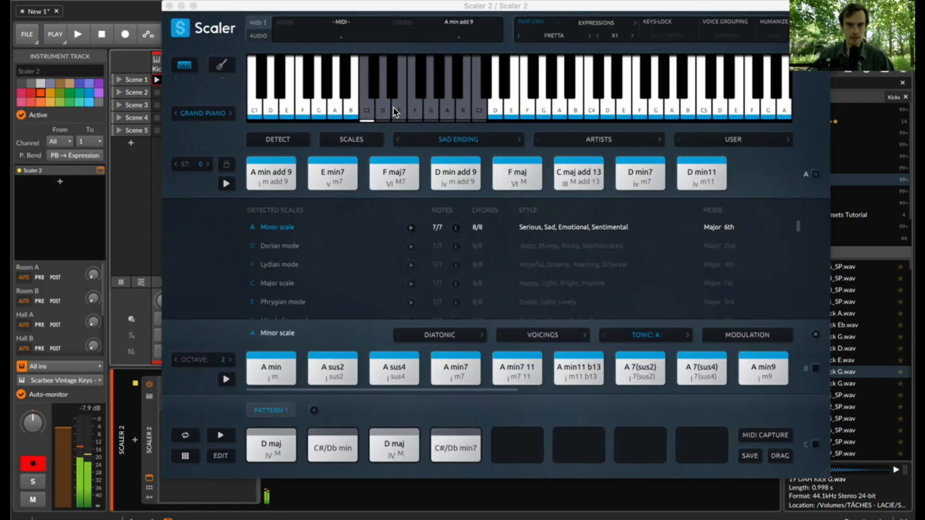
{"action": "left_click", "coordinate": [170, 6]}
- Create a clip in the Scaler 2 track's Scene 2 slot with a two-bar C2 note and loop it over that note
{"action": "left_click", "coordinate": [224, 90]}
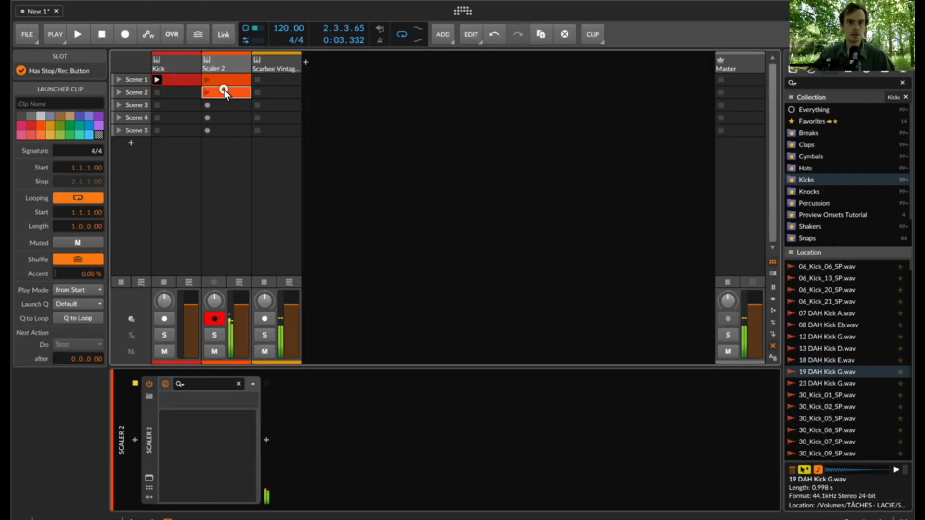
{"action": "double_click", "coordinate": [219, 92]}
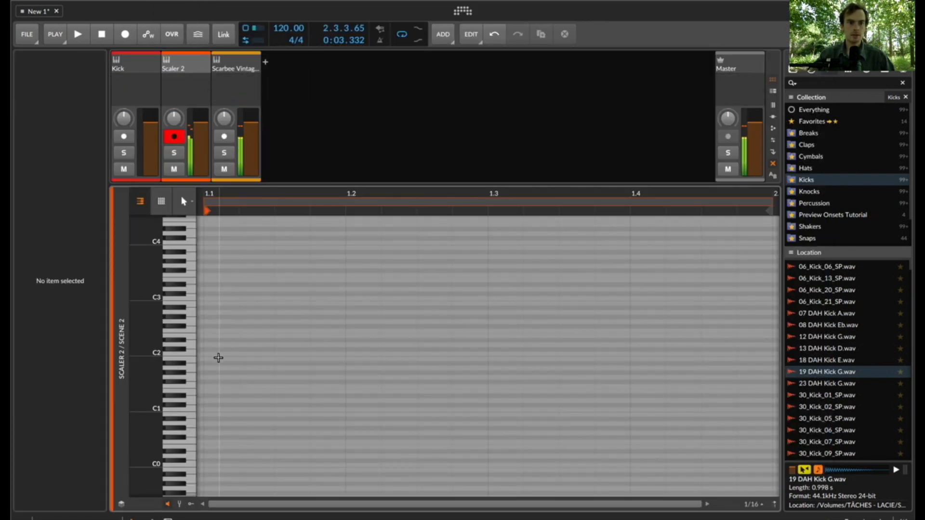
{"action": "double_click", "coordinate": [212, 355]}
{"action": "key", "text": "bracketright"}
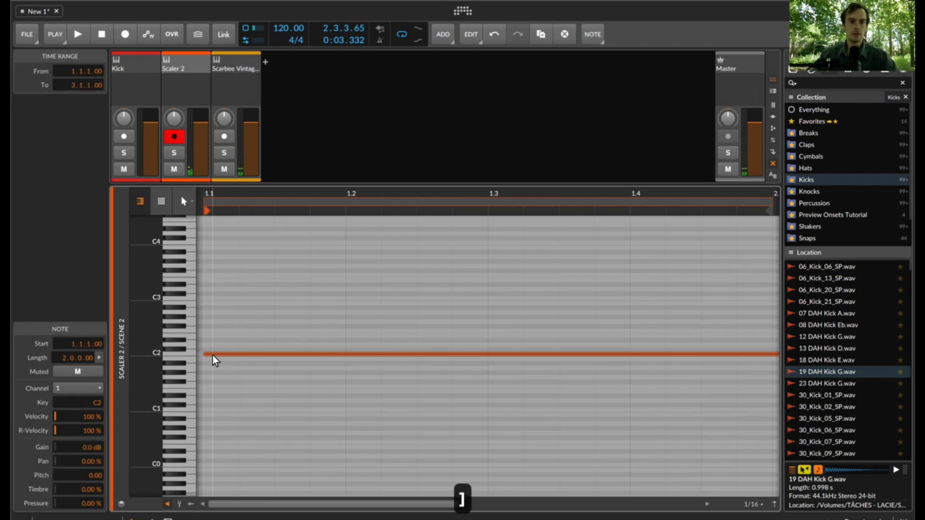
{"action": "key", "text": "super+l"}
{"action": "key", "text": "e"}
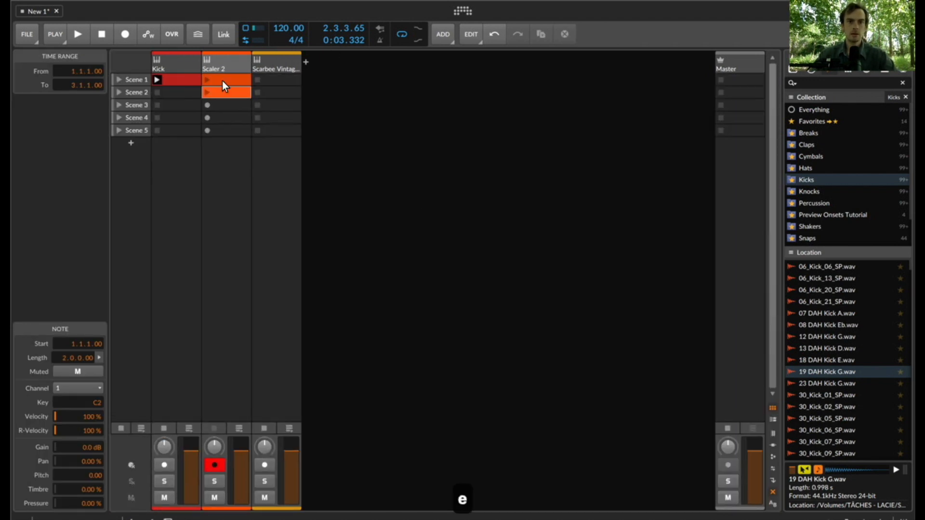
- Launch the Scaler 2 track's Scene 2 clip and check in the plugin window which chord it triggers
{"action": "left_click", "coordinate": [209, 93]}
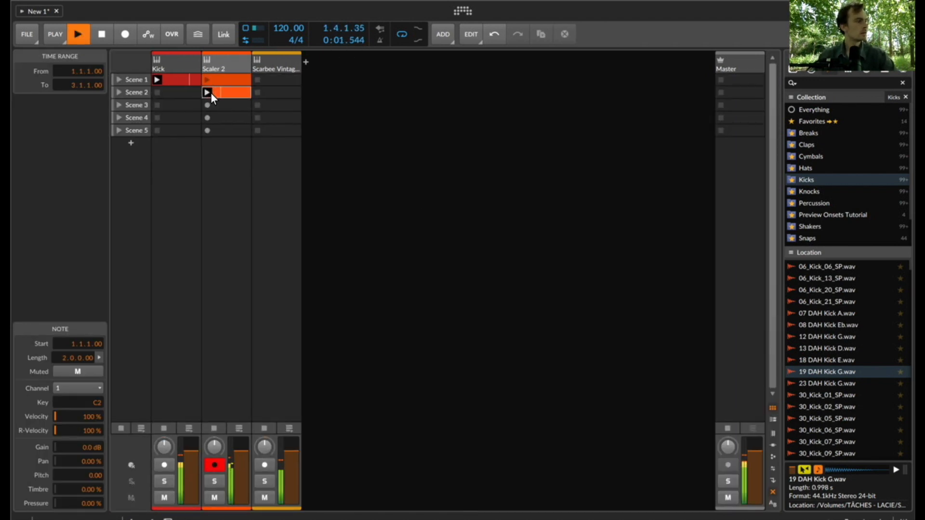
{"action": "double_click", "coordinate": [222, 67]}
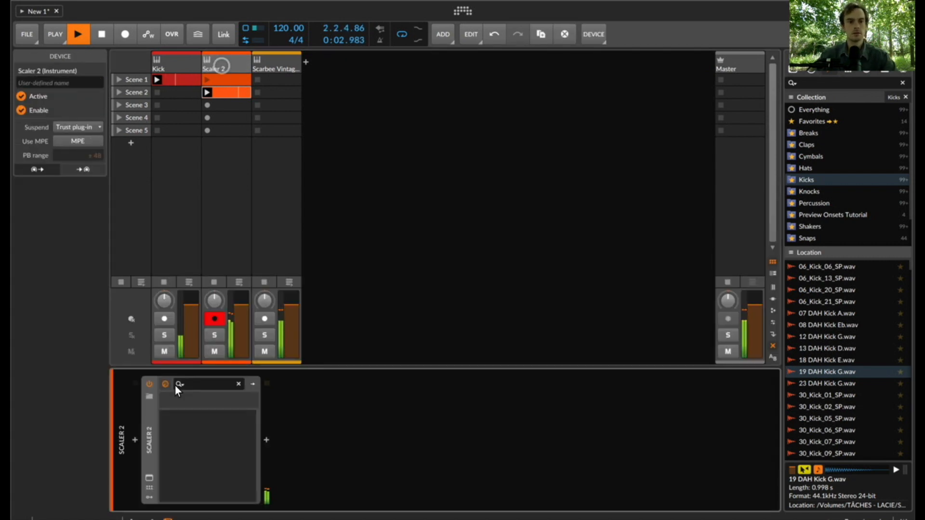
{"action": "left_click", "coordinate": [146, 478]}
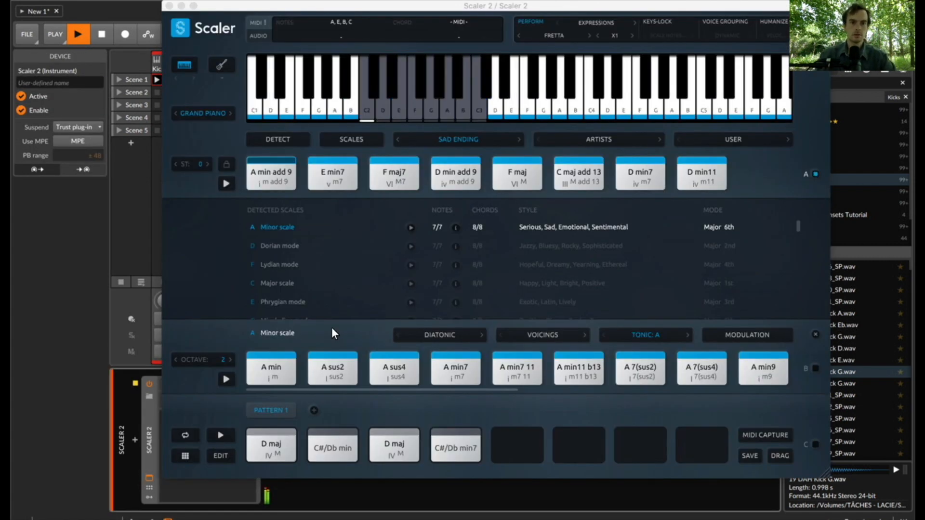
{"action": "left_click", "coordinate": [170, 6]}
- Duplicate the C2 note into bars 3 and 4, transpose the copy to D2, and loop the clip over all four bars
{"action": "double_click", "coordinate": [227, 92]}
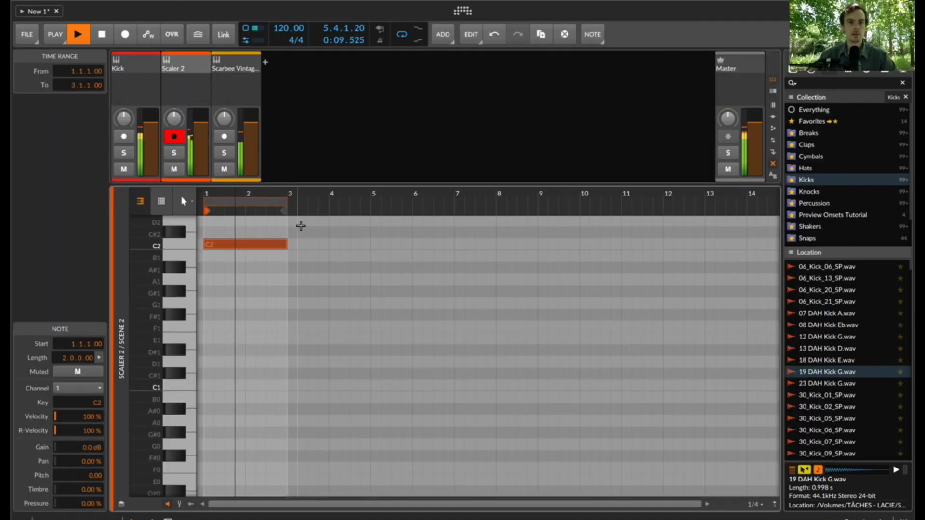
{"action": "key", "text": "super+d"}
{"action": "key", "text": "Up"}
{"action": "key", "text": "Up"}
{"action": "key", "text": "super+a"}
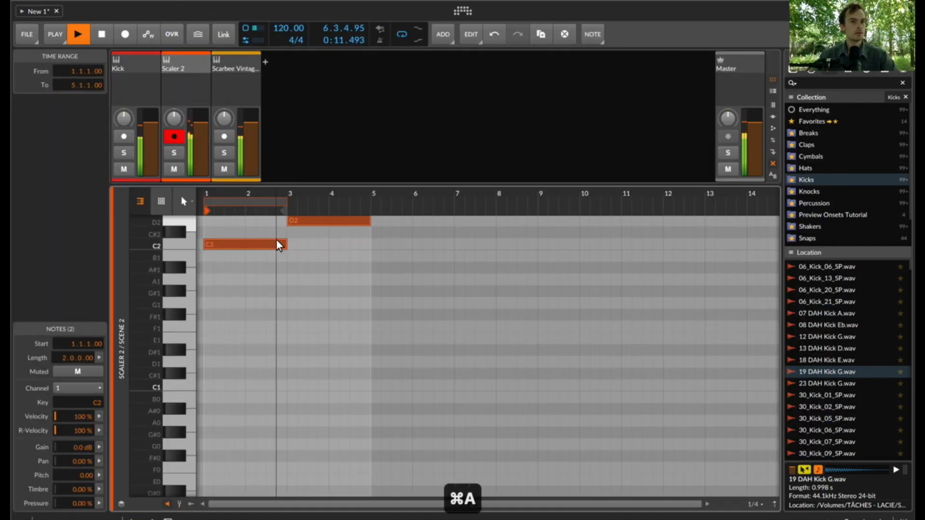
{"action": "key", "text": "super+l"}
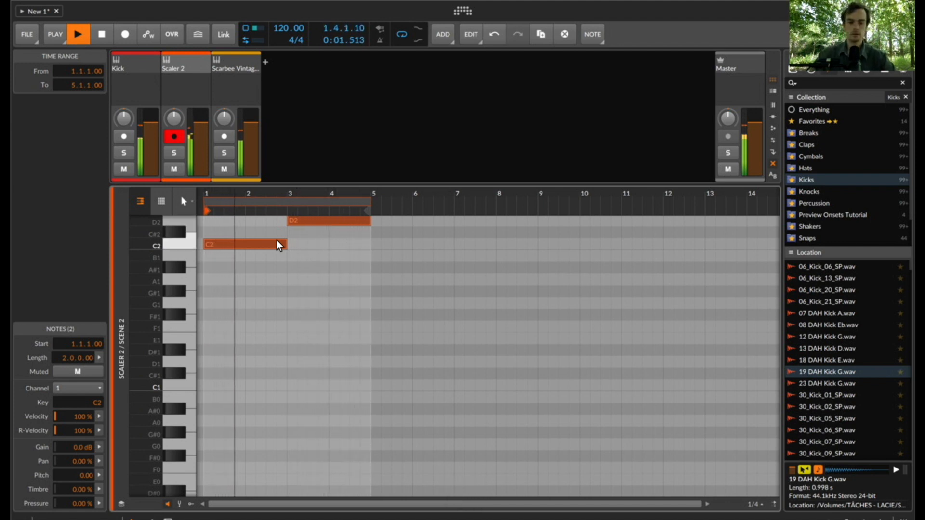
{"action": "key", "text": "e"}
- Record-arm the Scarbee track, record Scaler's output into its Scene 2 slot from the start, and open the recorded clip's notes
{"action": "left_click", "coordinate": [264, 465]}
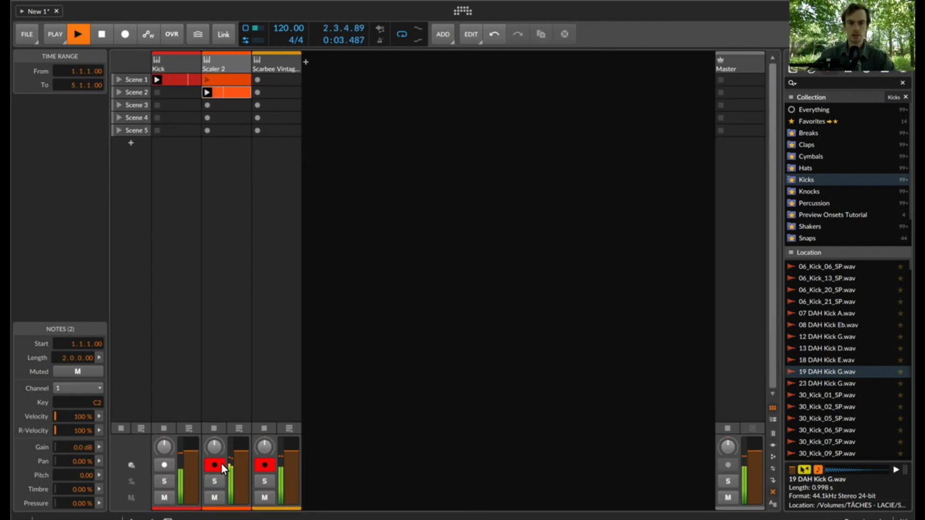
{"action": "left_click", "coordinate": [258, 92]}
{"action": "key", "text": "space"}
{"action": "key", "text": "space"}
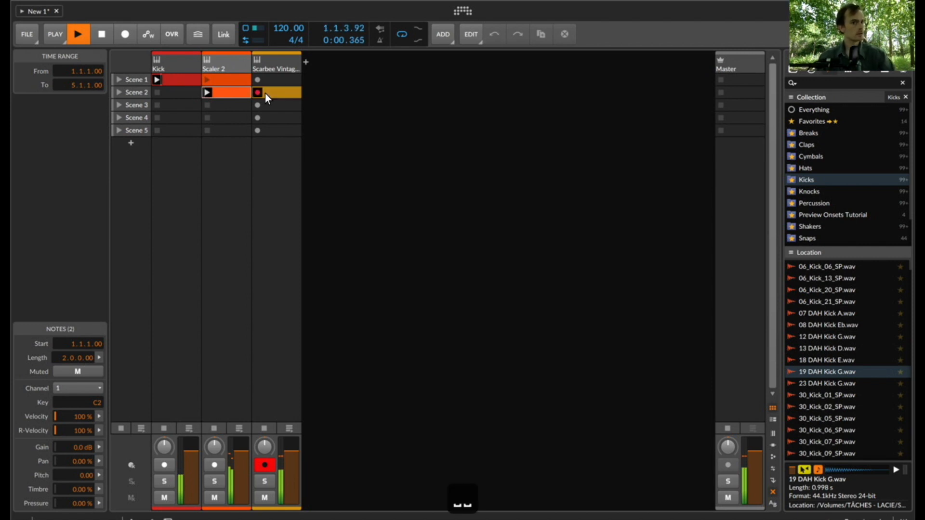
{"action": "double_click", "coordinate": [266, 92]}
{"action": "left_click_drag", "start_coordinate": [332, 192], "coordinate": [307, 193]}
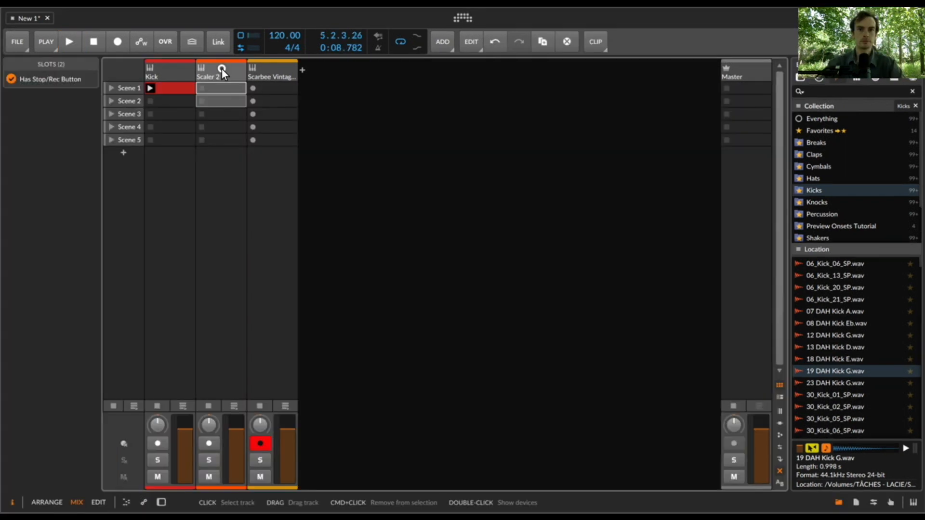
- Reopen the Scaler 2 window and place the A min add 9 chord in the pattern's first slot
{"action": "double_click", "coordinate": [222, 71]}
{"action": "left_click", "coordinate": [143, 458]}
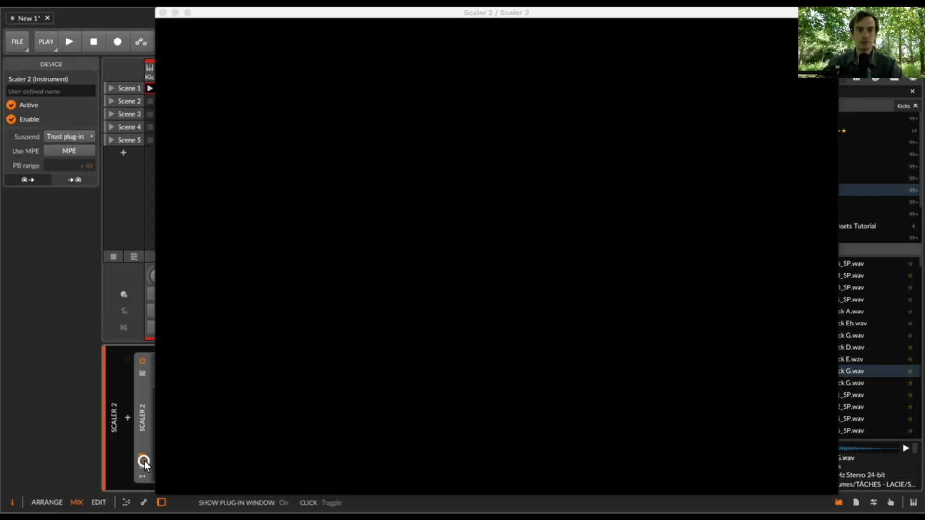
{"action": "left_click_drag", "start_coordinate": [268, 186], "coordinate": [273, 459]}
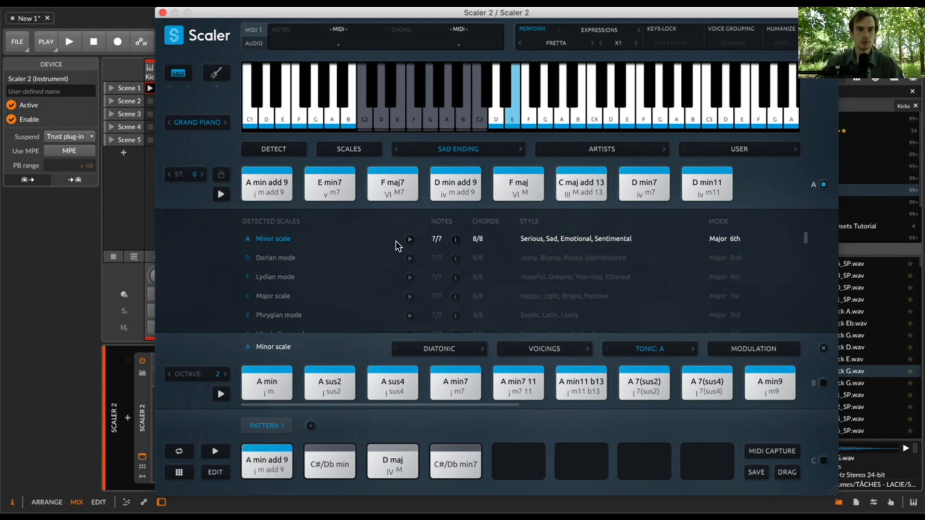
- Record-arm the Scaler 2 track in place of the Scarbee track, moving the plugin window aside to reach it
{"action": "left_click_drag", "start_coordinate": [207, 3], "coordinate": [379, 3]}
{"action": "left_click", "coordinate": [208, 294]}
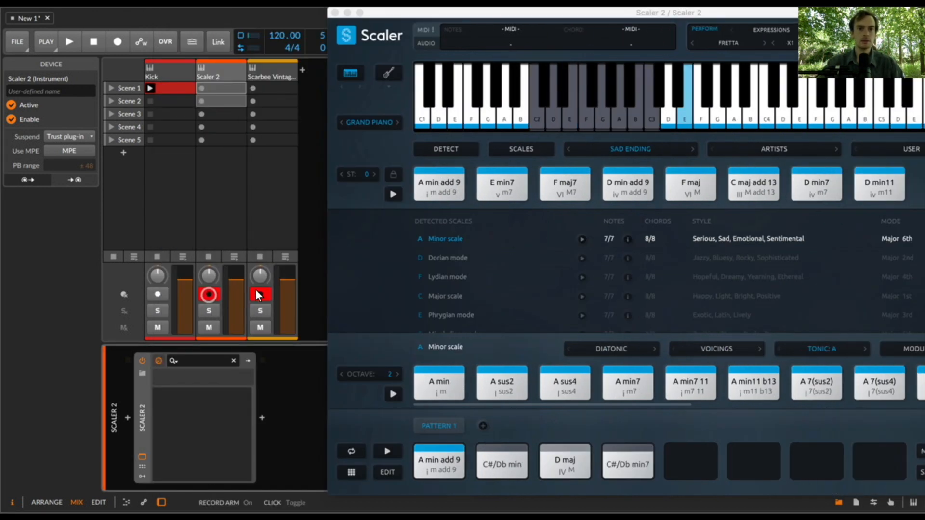
{"action": "left_click_drag", "start_coordinate": [403, 14], "coordinate": [253, 13]}
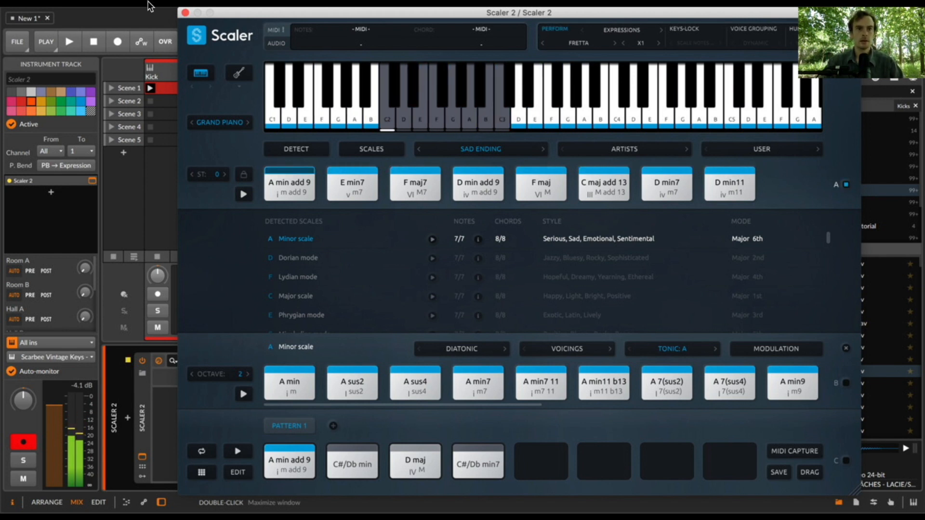
- Reopen the Scaler 2 window and turn its Perform mode off
{"action": "left_click", "coordinate": [184, 12]}
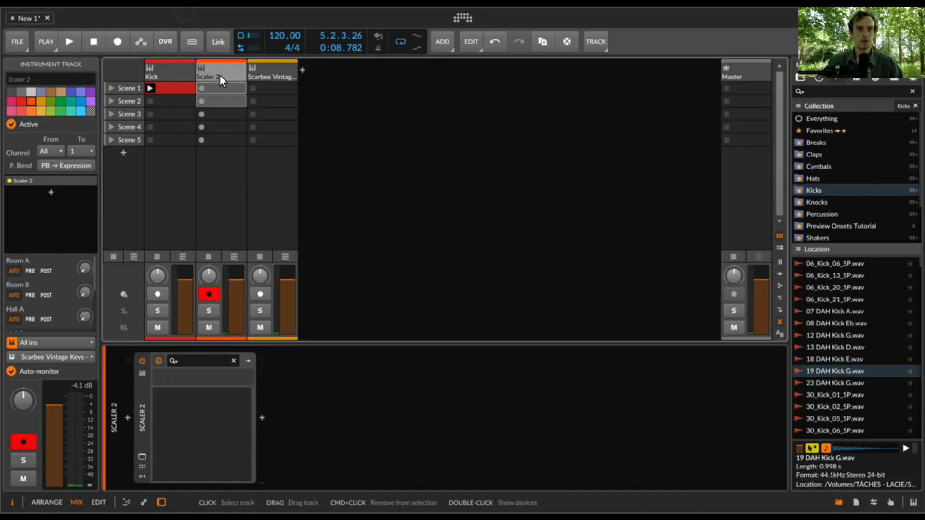
{"action": "left_click", "coordinate": [144, 458]}
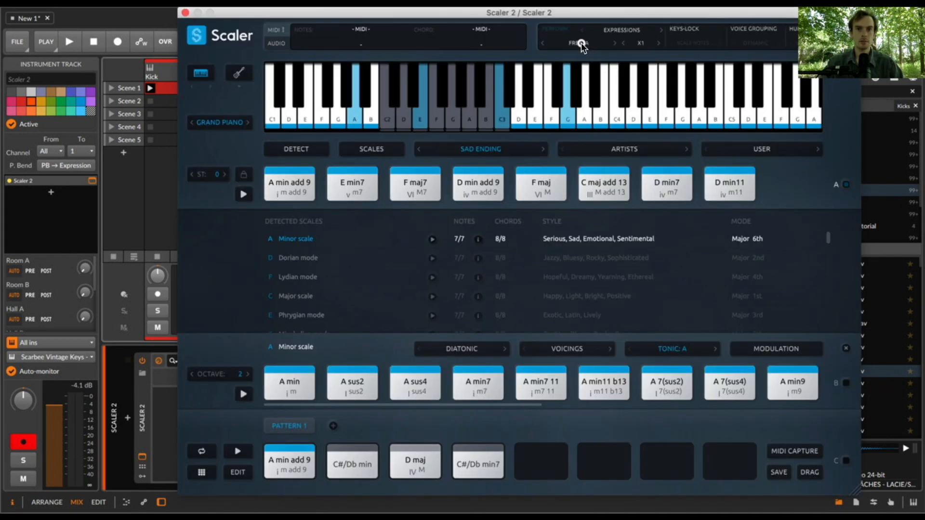
{"action": "left_click", "coordinate": [581, 42]}
{"action": "mouse_move", "coordinate": [581, 85]}
{"action": "mouse_move", "coordinate": [664, 129]}
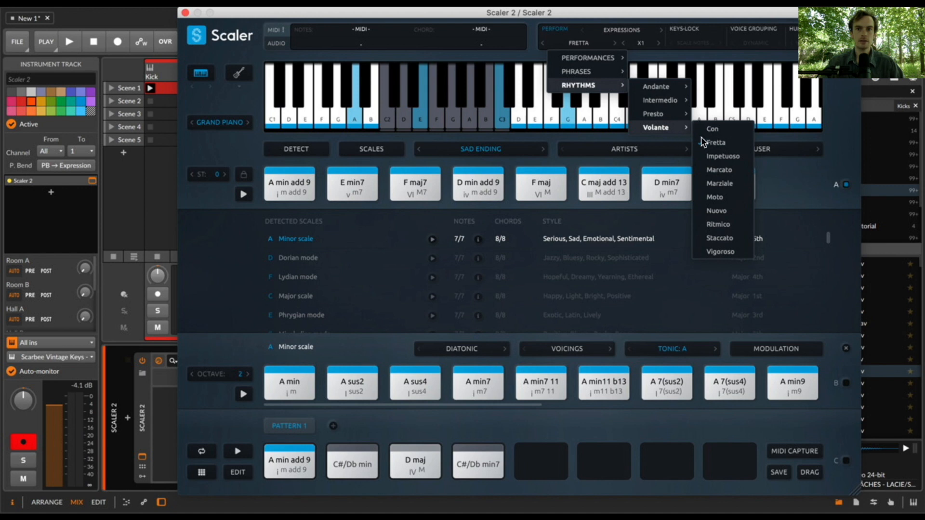
{"action": "left_click", "coordinate": [552, 35]}
{"action": "left_click", "coordinate": [551, 32]}
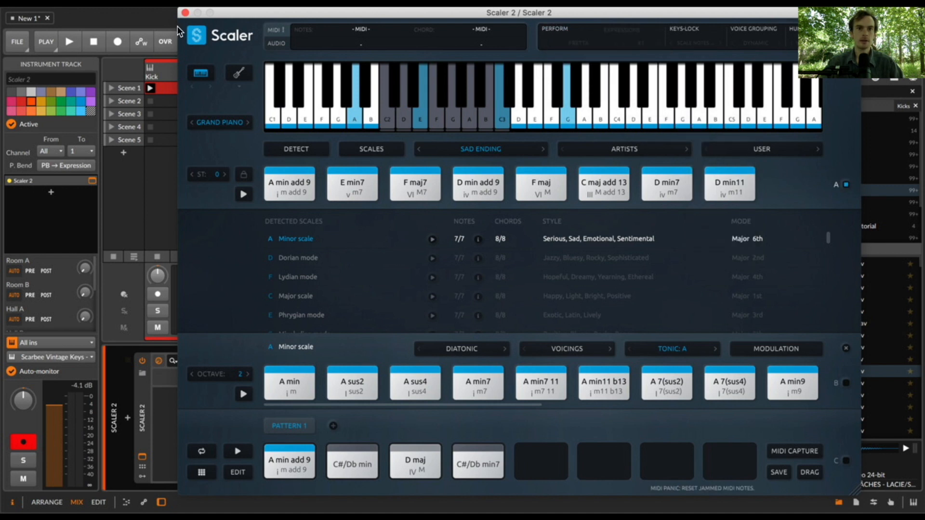
- Fill the pattern's second to fourth slots with E min7, F maj7 and C maj add 13, and close the plugin window
{"action": "left_click_drag", "start_coordinate": [352, 183], "coordinate": [352, 463]}
{"action": "left_click_drag", "start_coordinate": [413, 278], "coordinate": [415, 458]}
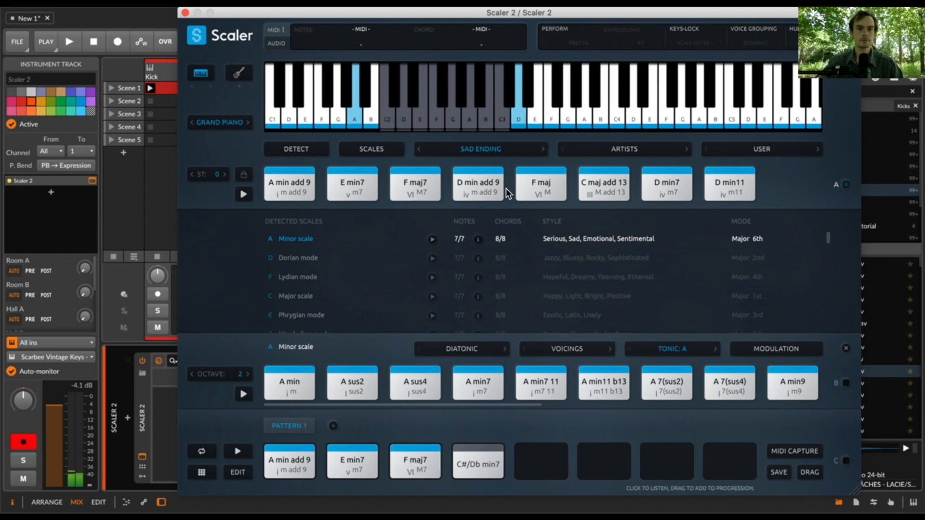
{"action": "left_click", "coordinate": [482, 192]}
{"action": "left_click_drag", "start_coordinate": [603, 183], "coordinate": [478, 462]}
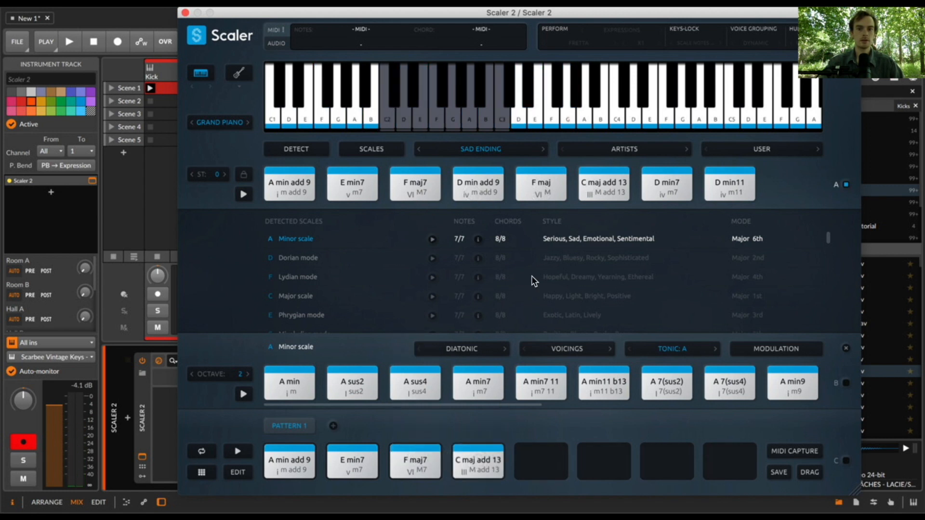
{"action": "left_click", "coordinate": [187, 14]}
- Record a played chord progression into the Scaler 2 track's Scene 1 slot and stop playback
{"action": "left_click", "coordinate": [204, 89]}
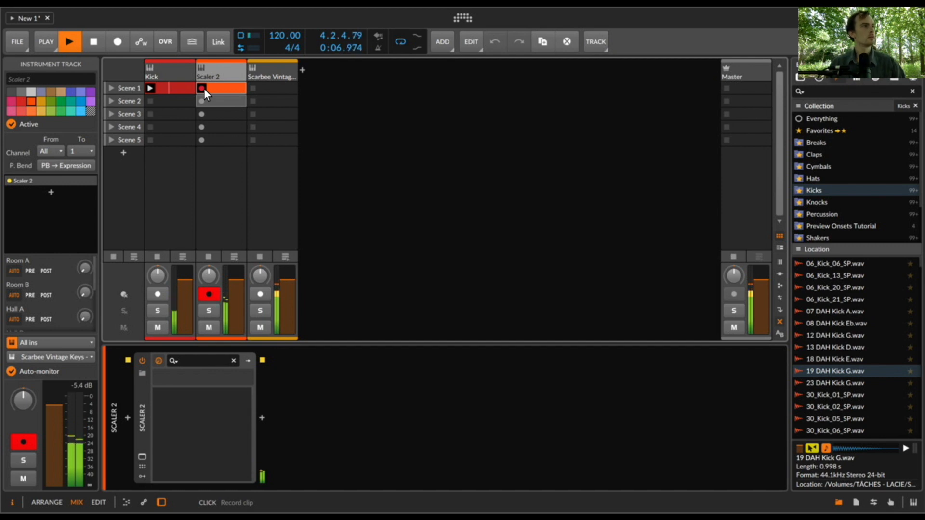
{"action": "key", "text": "space"}
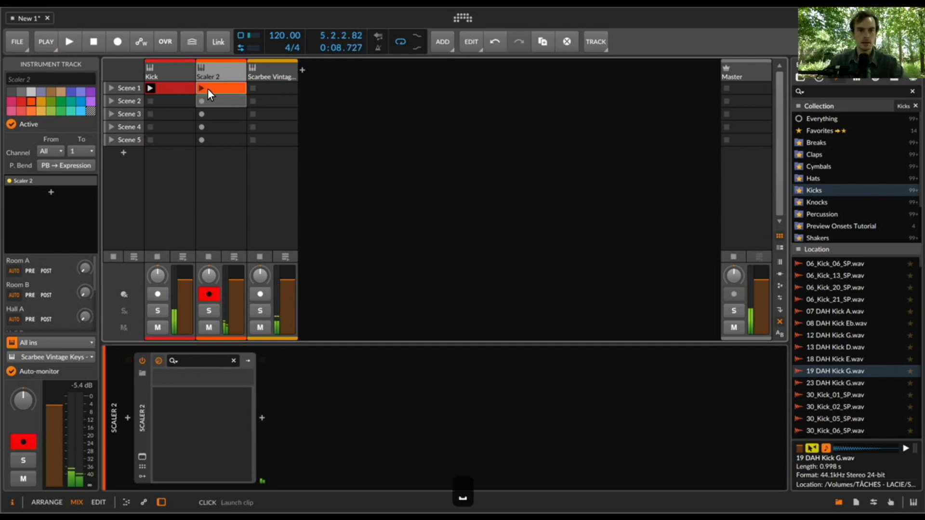
- Open the recorded Scaler 2 clip, quantize all its notes, and return to the clip launcher
{"action": "double_click", "coordinate": [219, 88]}
{"action": "key", "text": "super+a"}
{"action": "key", "text": "super+u"}
{"action": "key", "text": "space"}
{"action": "key", "text": "e"}
{"action": "key", "text": "space"}
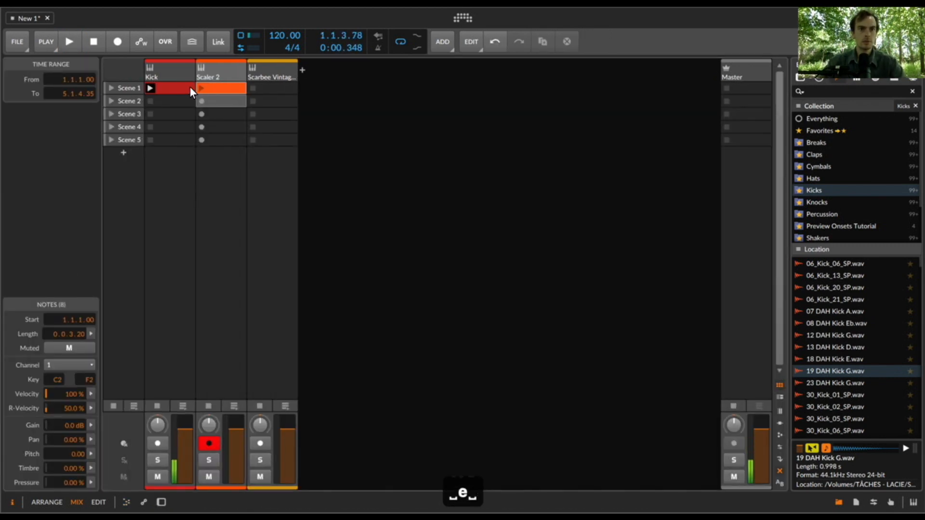
- Launch the Scaler 2 Scene 1 clip and shorten its loop to two bars, closing the note editor
{"action": "left_click", "coordinate": [200, 88]}
{"action": "double_click", "coordinate": [225, 86]}
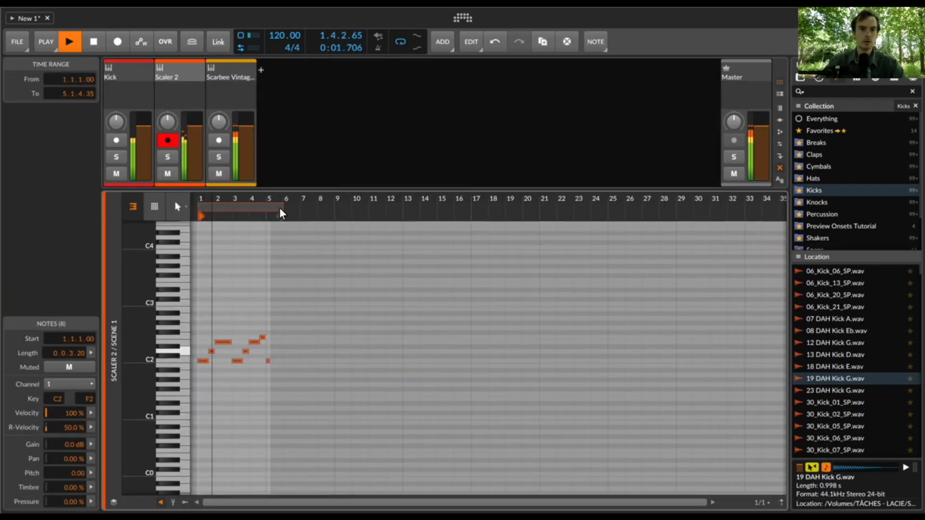
{"action": "left_click", "coordinate": [235, 209]}
{"action": "key", "text": "e"}
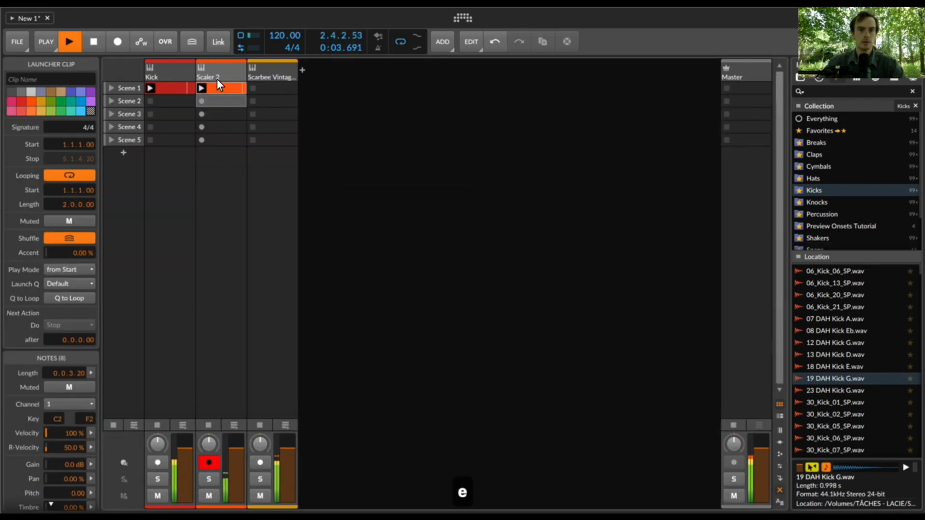
- Open the Scaler 2 window, enter the pattern's edit view, and expand its Playback Performances settings
{"action": "left_click", "coordinate": [217, 77]}
{"action": "left_click", "coordinate": [139, 476]}
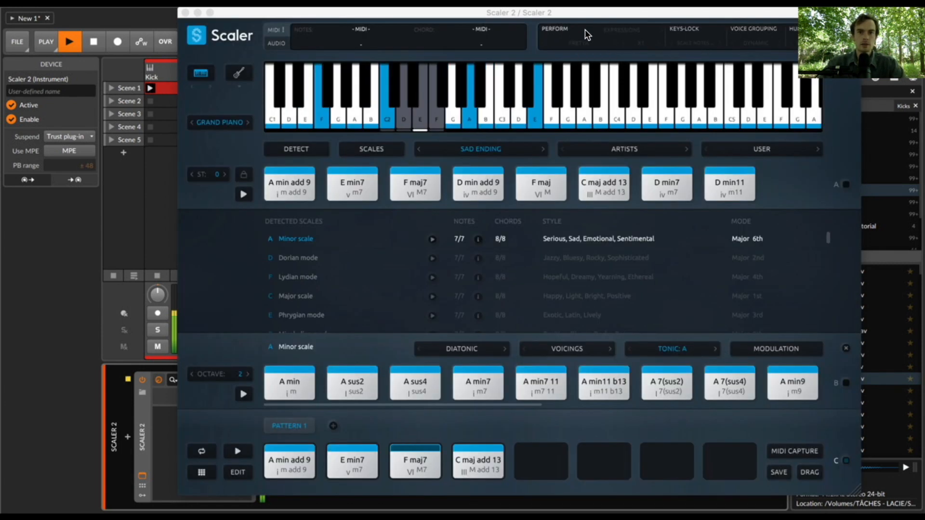
{"action": "left_click", "coordinate": [241, 477]}
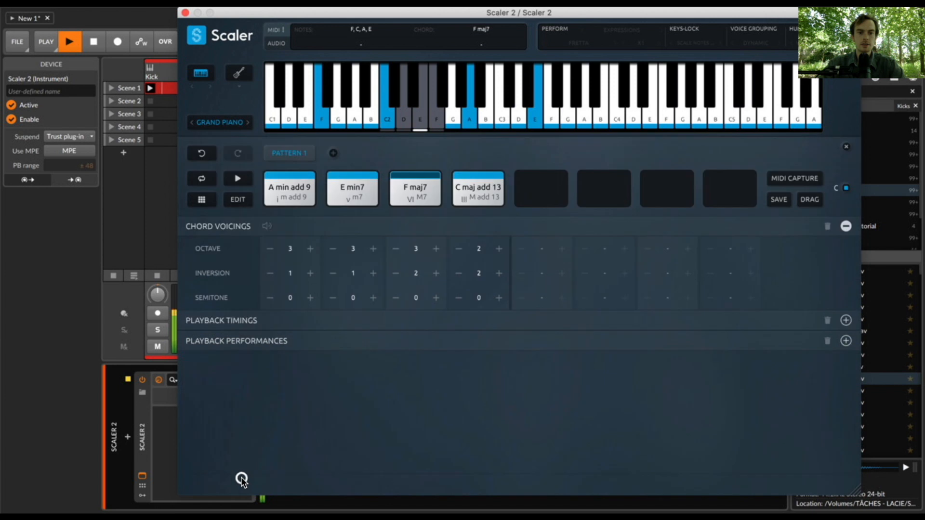
{"action": "left_click", "coordinate": [226, 345]}
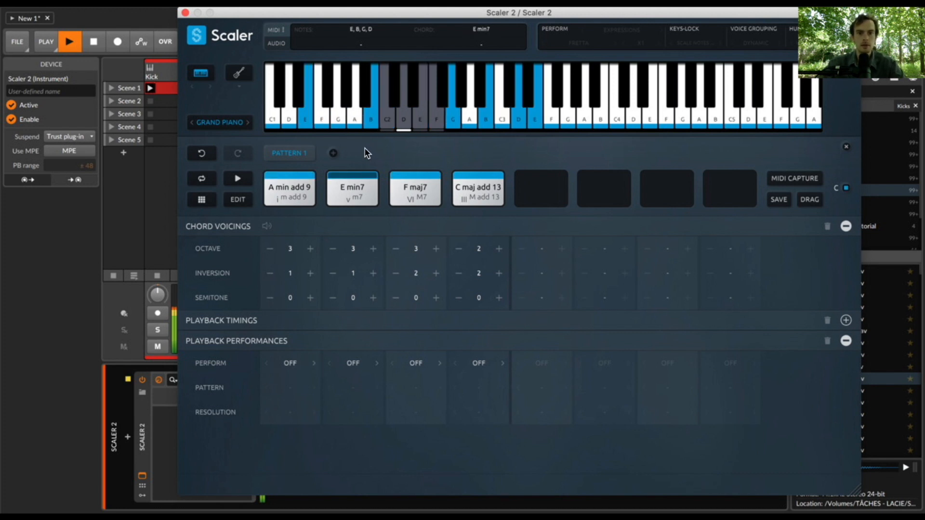
- Set the A min add 9 and F maj7 chords to Expression performance with the Fretta pattern, and play the result
{"action": "left_click", "coordinate": [292, 365]}
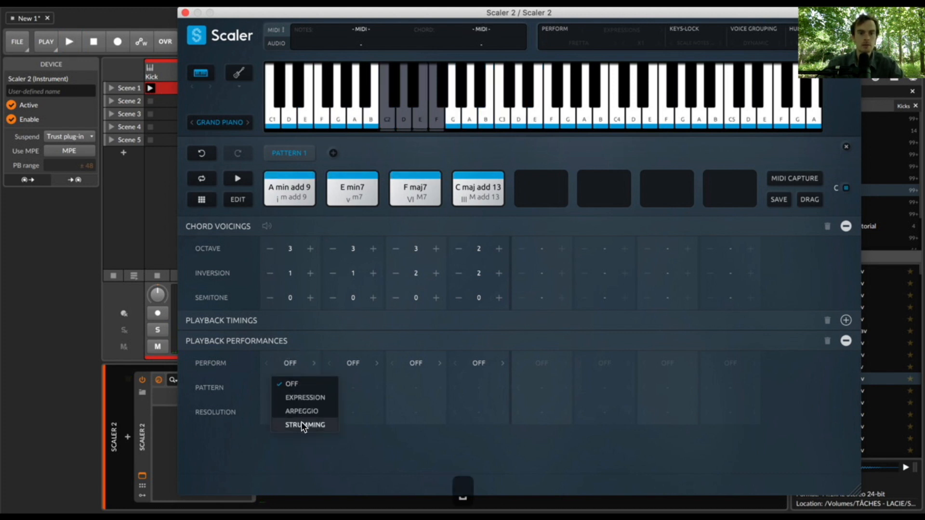
{"action": "left_click", "coordinate": [293, 388]}
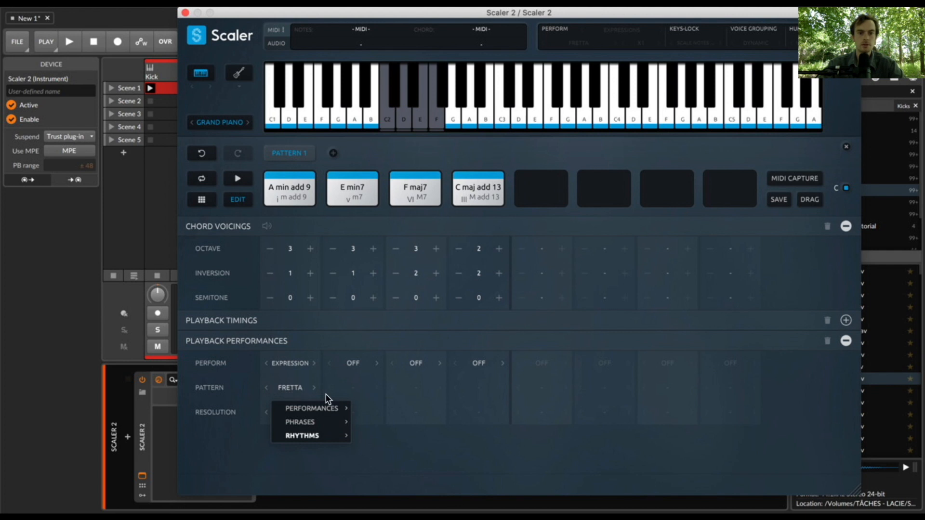
{"action": "left_click", "coordinate": [408, 366]}
{"action": "left_click", "coordinate": [424, 415]}
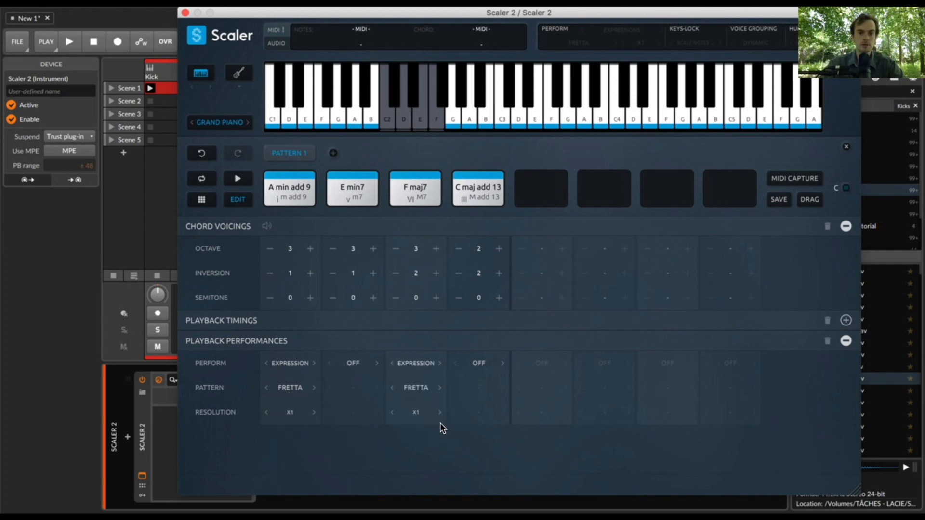
{"action": "key", "text": "space"}
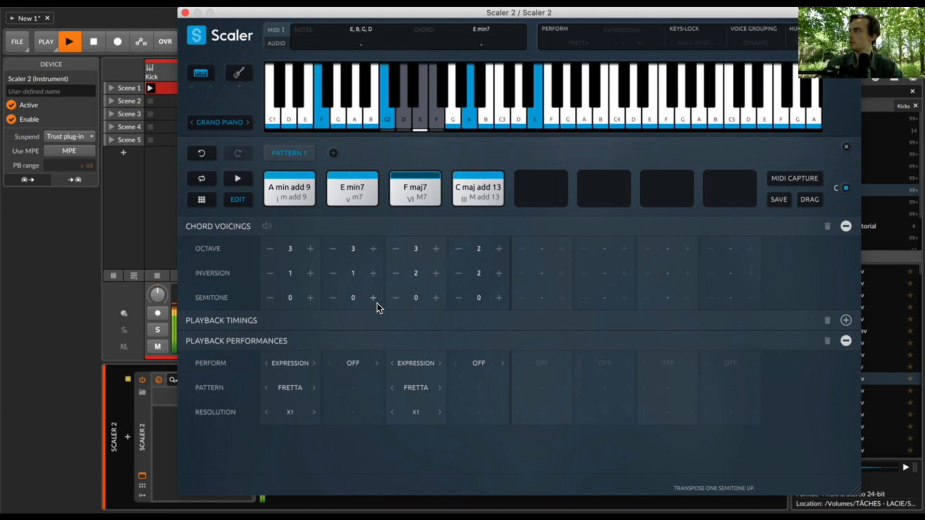
- Set the E min7 chord to Expression performance with the Marcato pattern from the Volante rhythms
{"action": "left_click", "coordinate": [357, 363]}
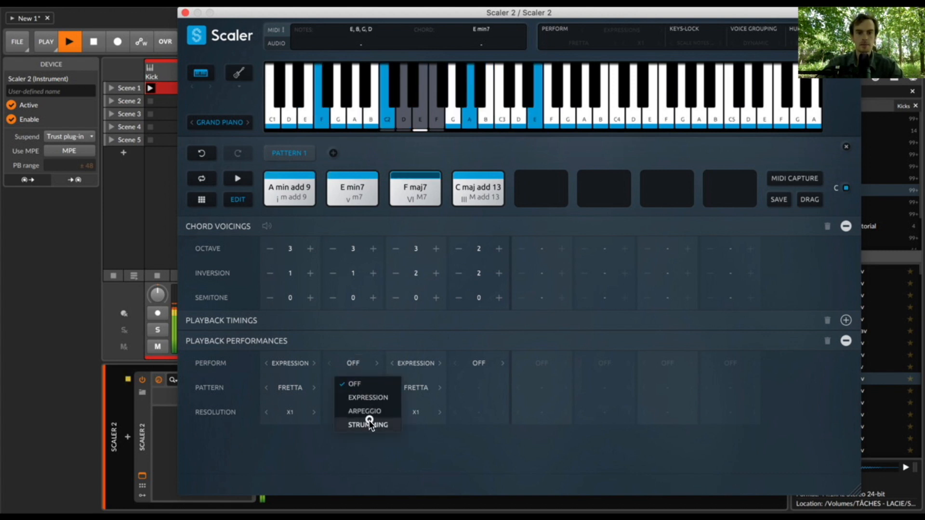
{"action": "left_click", "coordinate": [363, 398]}
{"action": "left_click", "coordinate": [357, 393]}
{"action": "mouse_move", "coordinate": [377, 436]}
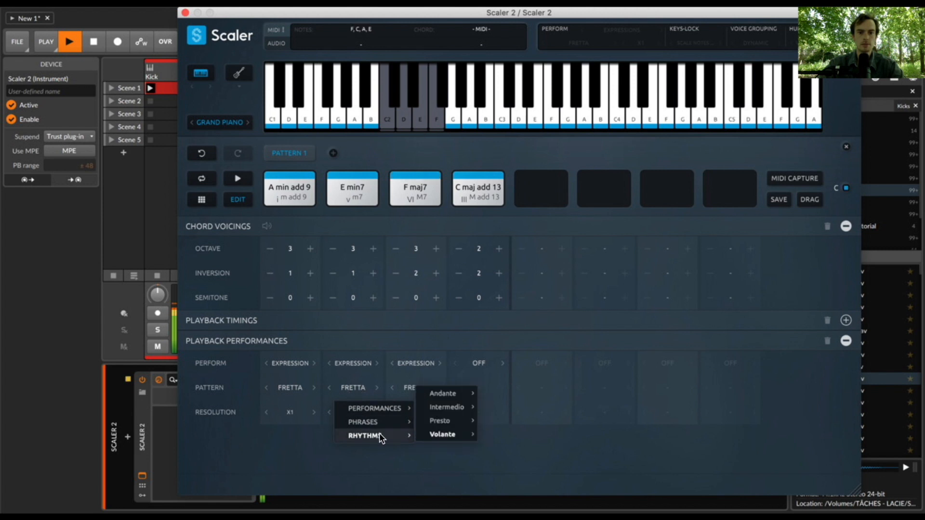
{"action": "mouse_move", "coordinate": [441, 435]}
{"action": "left_click", "coordinate": [516, 466]}
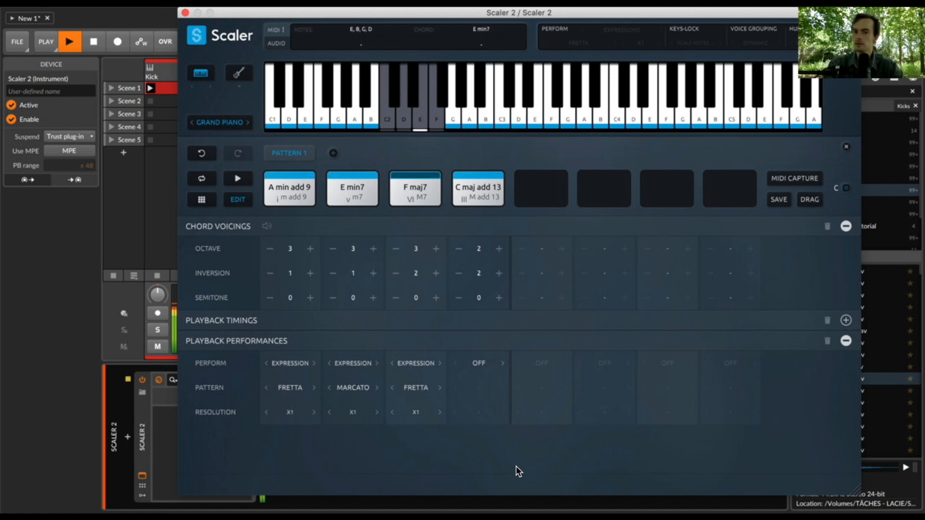
- Step the E min7 chord's expression pattern back through its options to Tempo while listening
{"action": "left_click", "coordinate": [332, 390]}
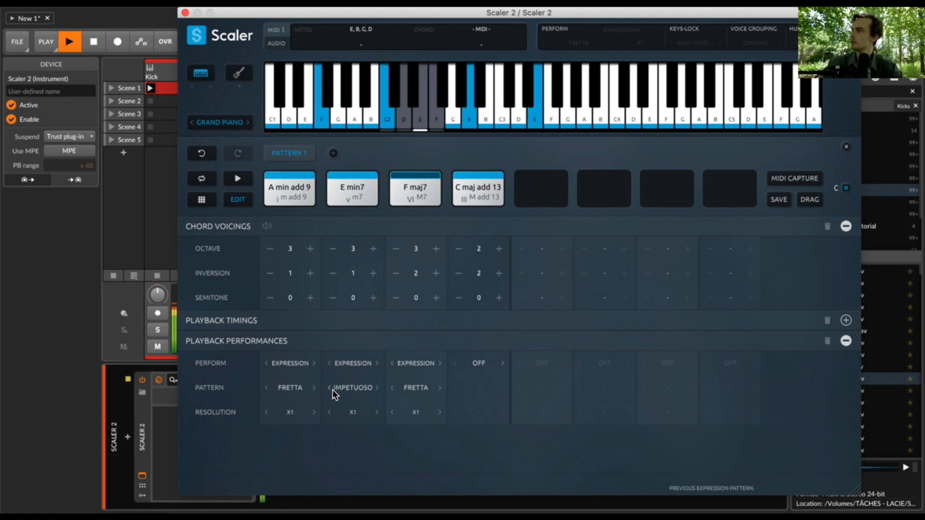
{"action": "left_click", "coordinate": [331, 390]}
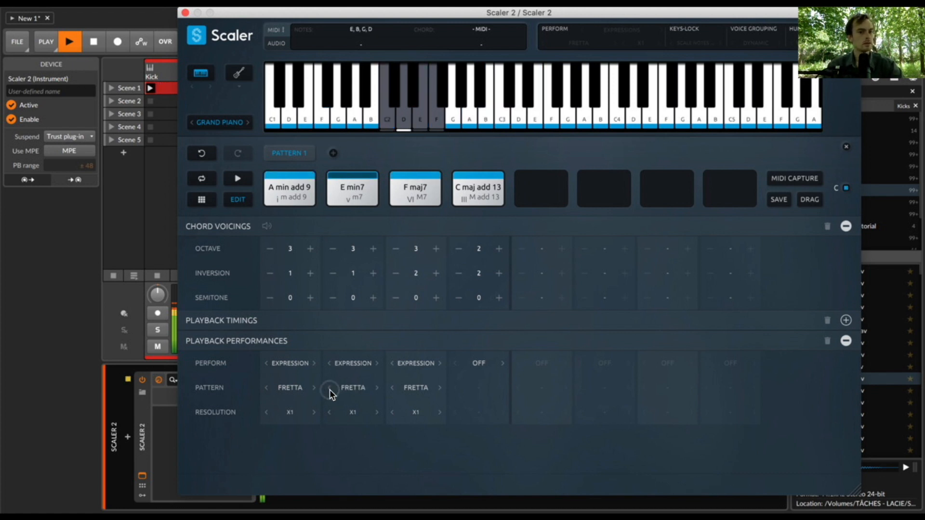
{"action": "left_click", "coordinate": [330, 389]}
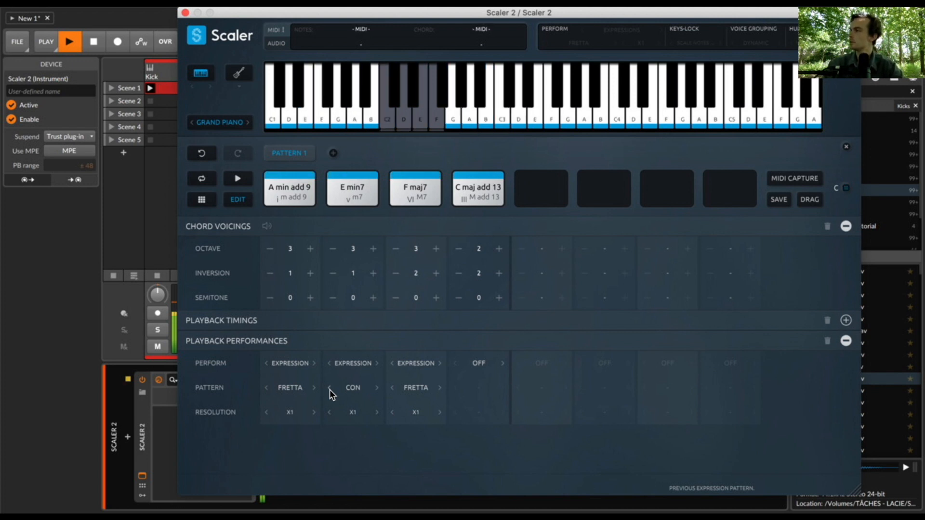
{"action": "left_click", "coordinate": [329, 389]}
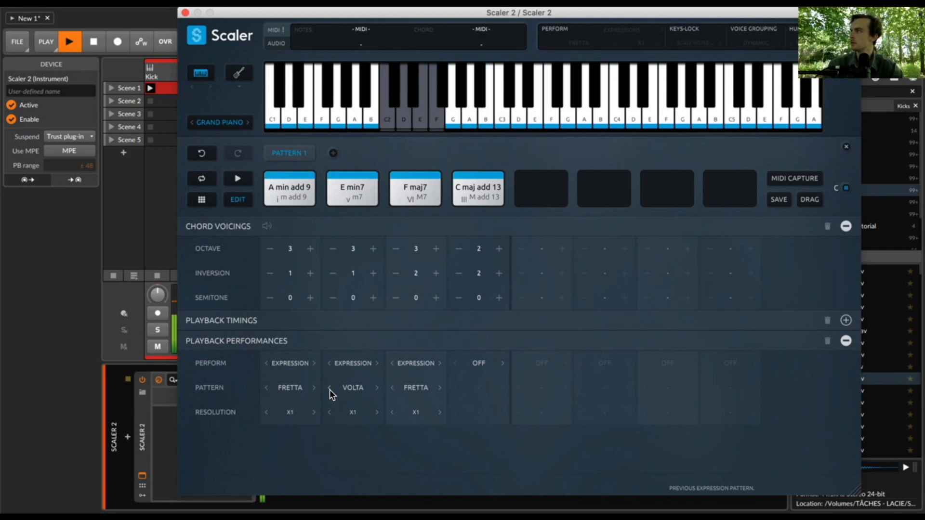
{"action": "left_click", "coordinate": [330, 389]}
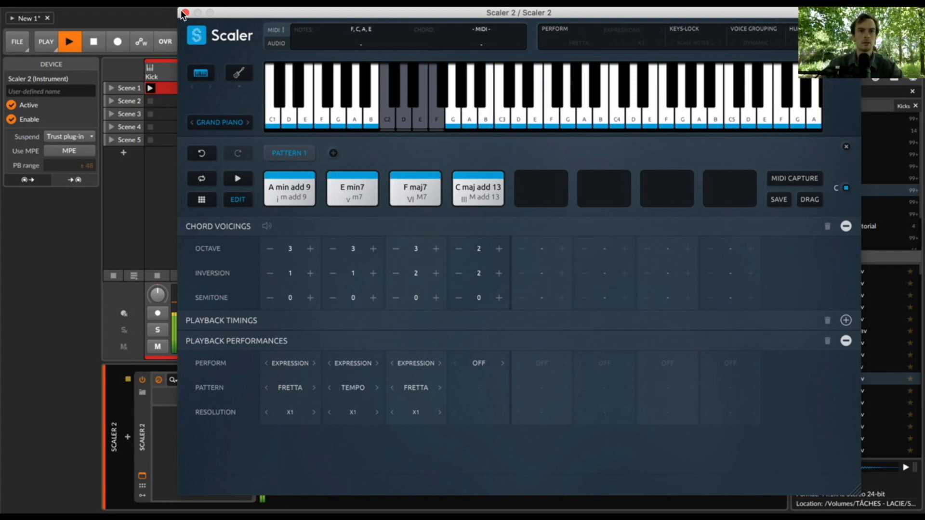
- Close the plugin window, open the Scaler 2 clip, and make all its notes legato
{"action": "left_click", "coordinate": [185, 12]}
{"action": "double_click", "coordinate": [230, 88]}
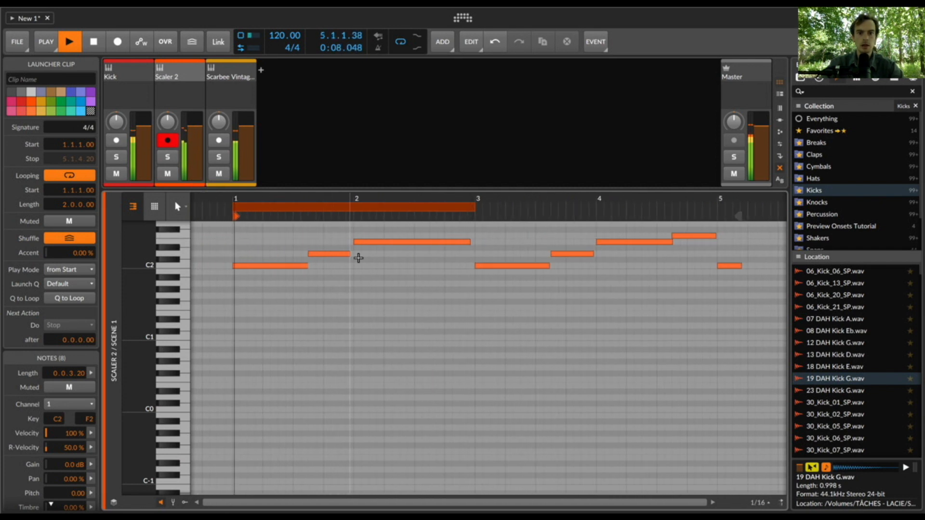
{"action": "key", "text": "super+a"}
{"action": "key", "text": "super+alt+l"}
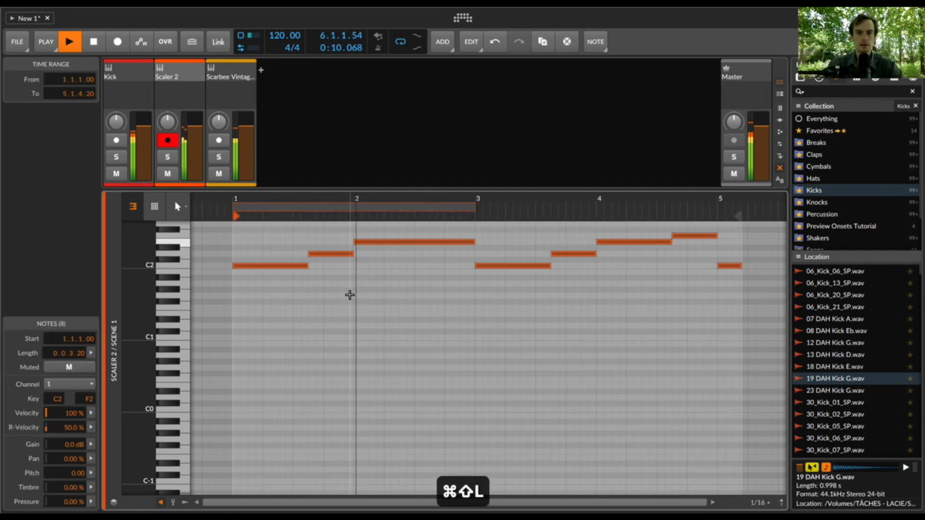
{"action": "left_click", "coordinate": [349, 295]}
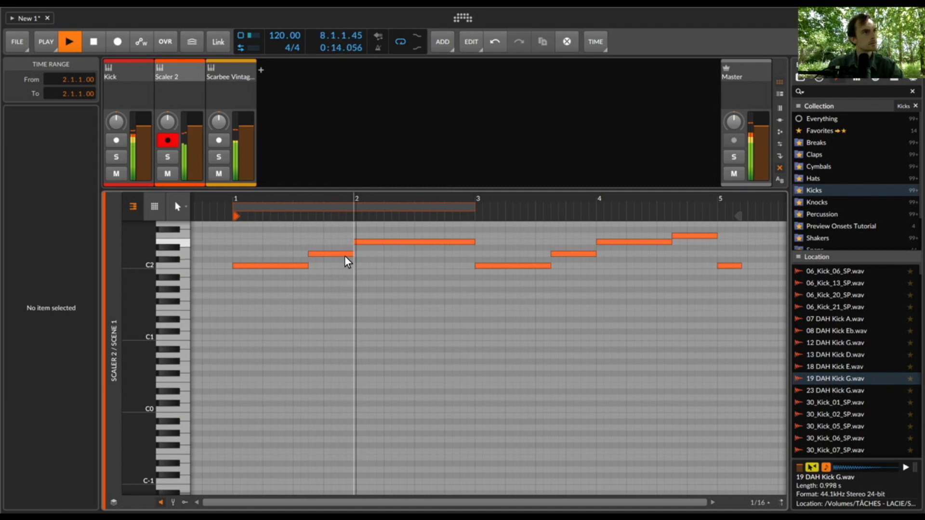
- Reopen the Scaler 2 window and give the E min7 chord an X2 resolution and the Con pattern
{"action": "double_click", "coordinate": [192, 72]}
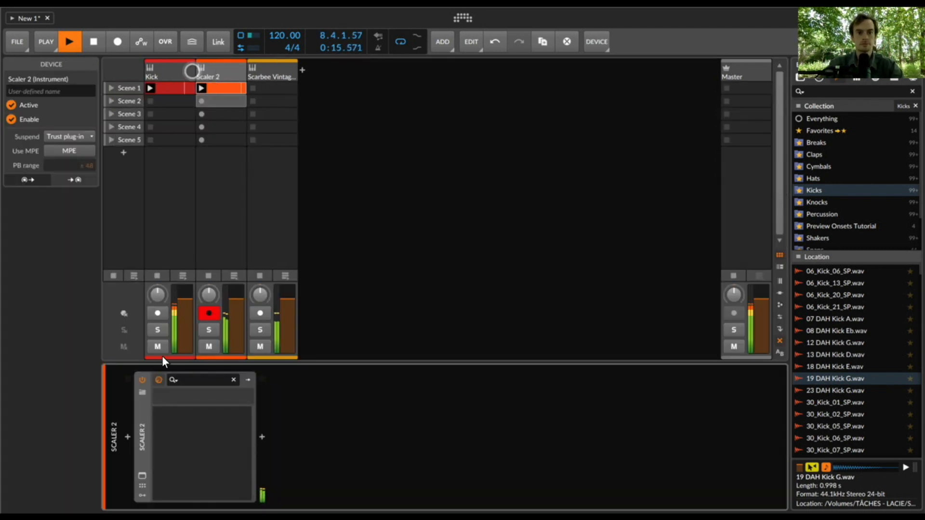
{"action": "left_click", "coordinate": [142, 476]}
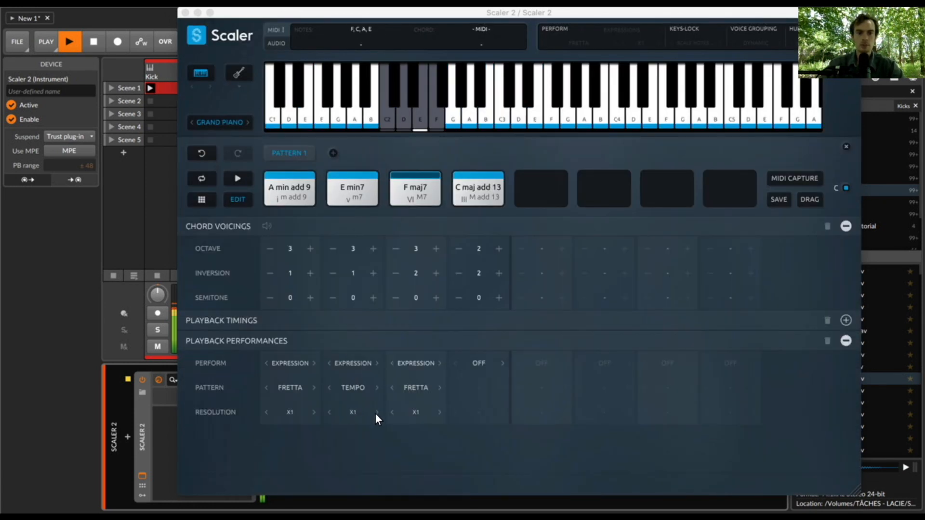
{"action": "left_click", "coordinate": [376, 412]}
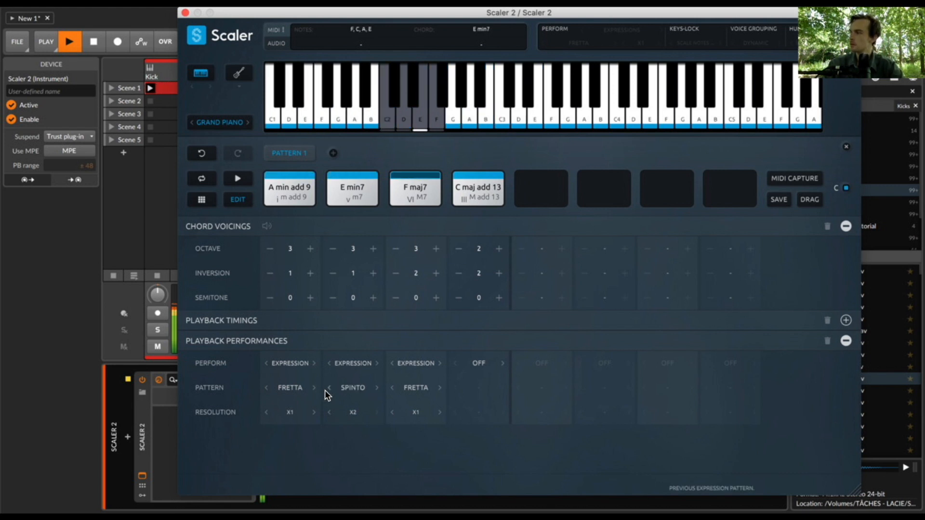
{"action": "left_click", "coordinate": [376, 388]}
{"action": "left_click", "coordinate": [376, 389]}
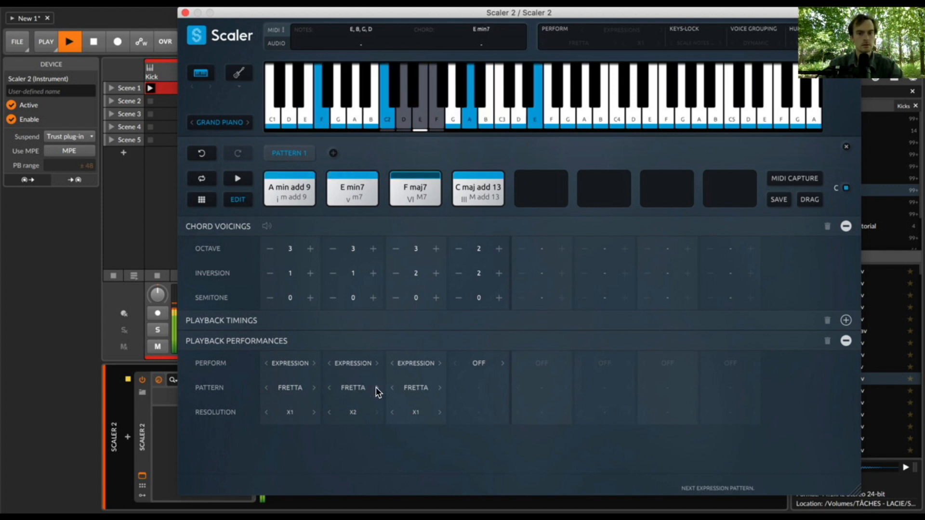
{"action": "left_click", "coordinate": [328, 389]}
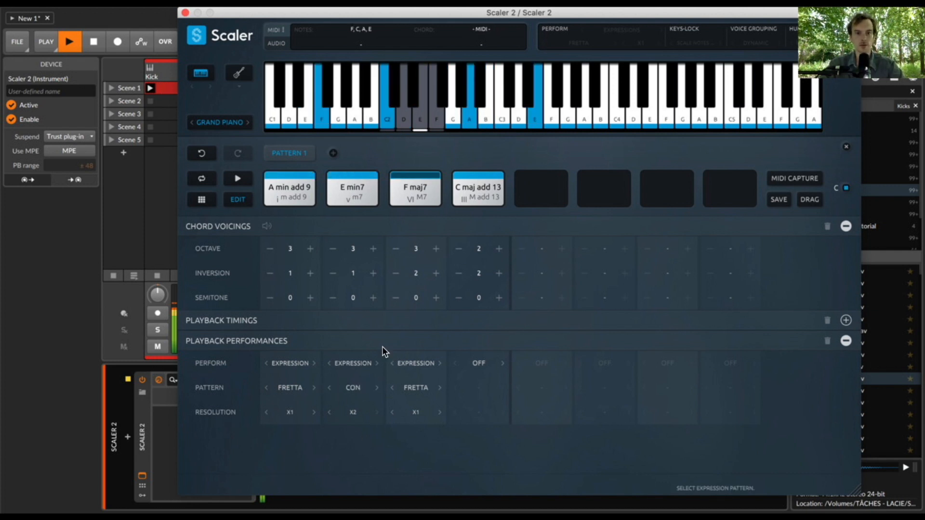
- Raise the E min7 chord's inversion to 3
{"action": "left_click", "coordinate": [373, 274]}
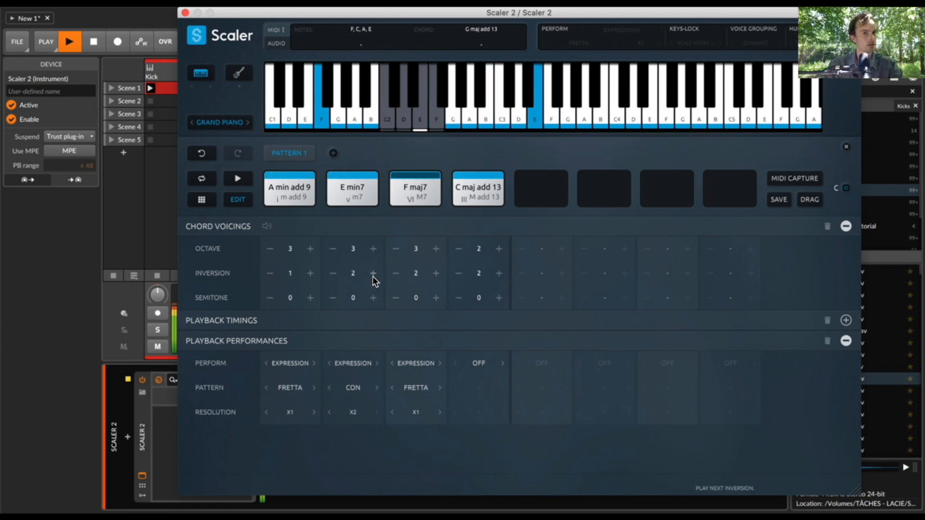
{"action": "left_click", "coordinate": [373, 274]}
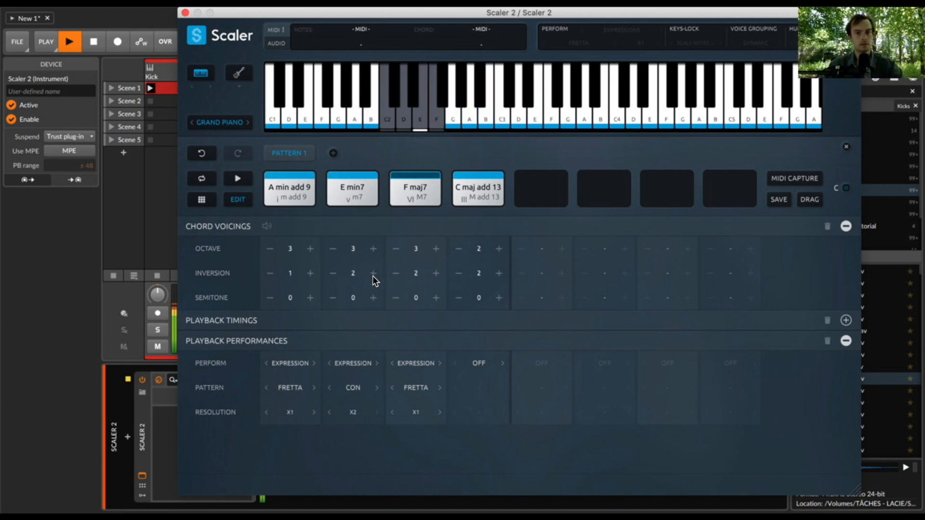
{"action": "left_click", "coordinate": [373, 274]}
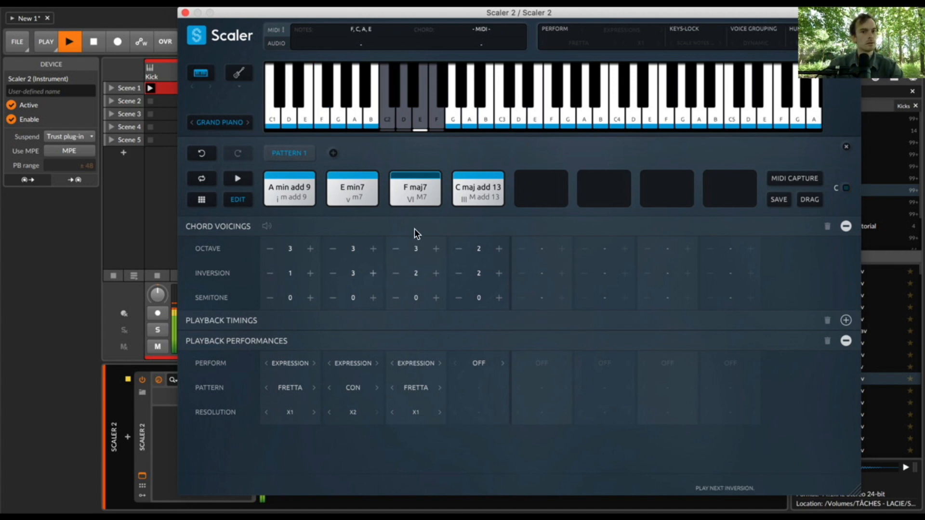
{"action": "left_click", "coordinate": [373, 273]}
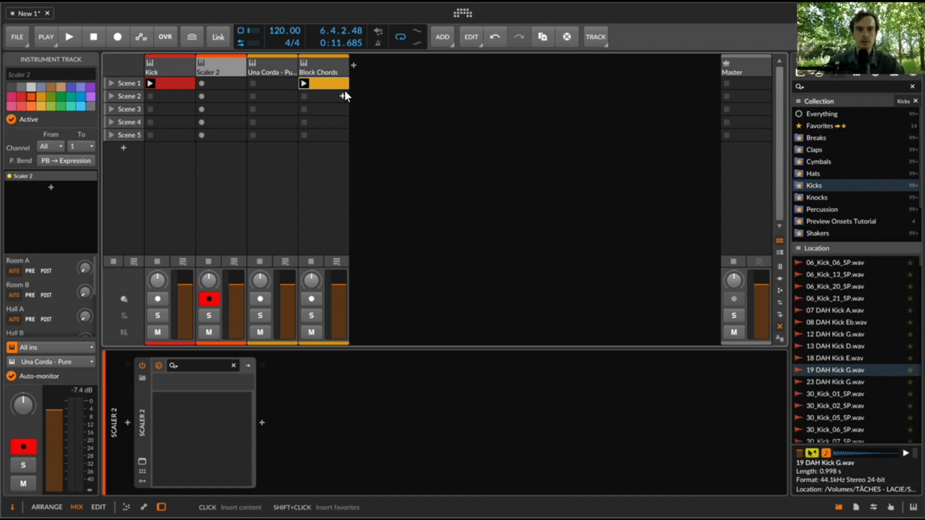
- Open the plugin window from the Scaler 2 track, audition the pattern's two F min chords, and close the window
{"action": "left_click", "coordinate": [322, 60]}
{"action": "left_click", "coordinate": [228, 62]}
{"action": "left_click", "coordinate": [138, 461]}
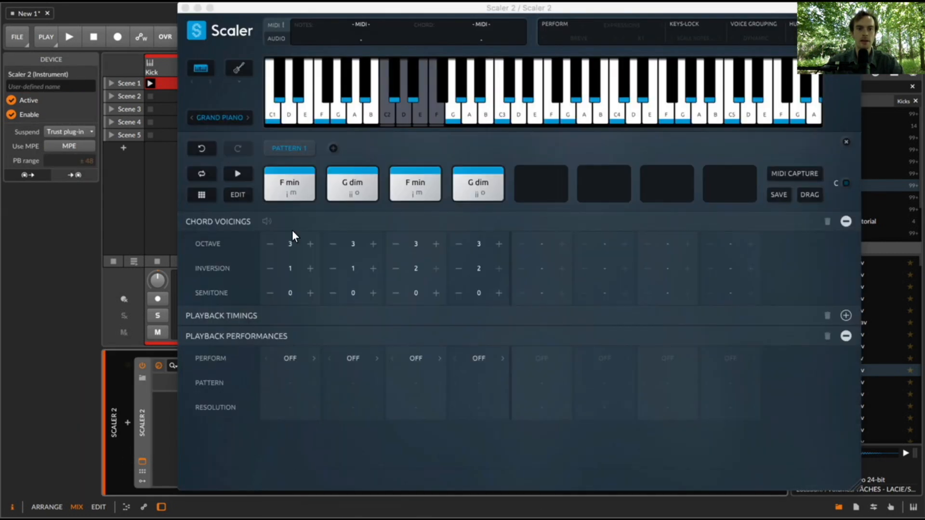
{"action": "left_click", "coordinate": [296, 184]}
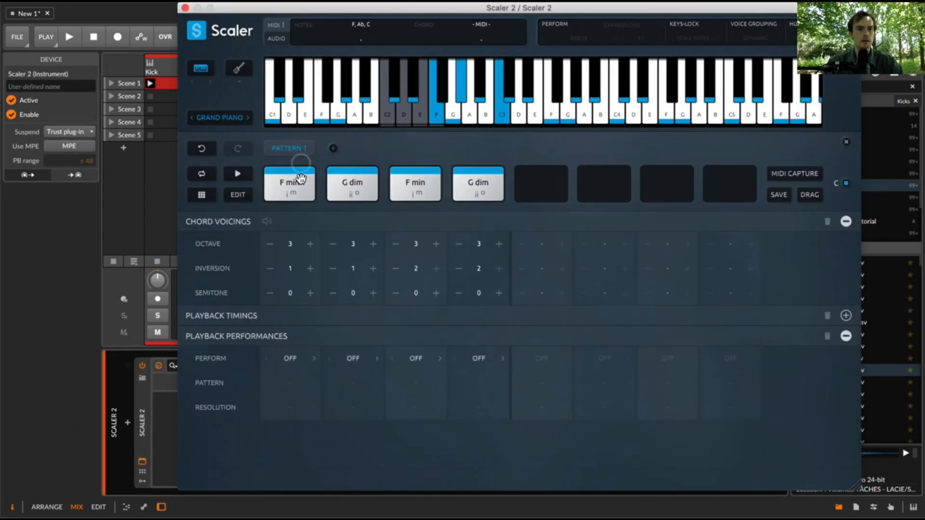
{"action": "left_click", "coordinate": [420, 183]}
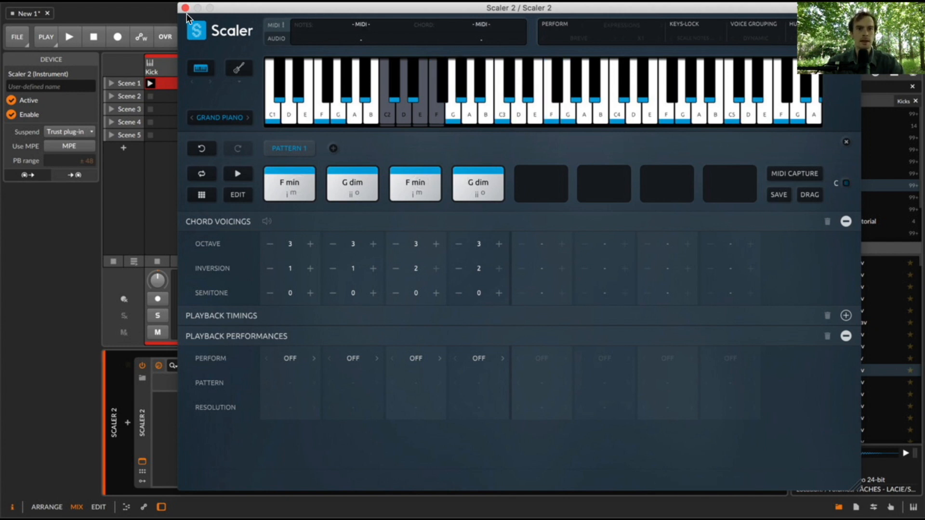
{"action": "left_click", "coordinate": [185, 8]}
- Select the Block Chords track and start playback to hear its clip
{"action": "left_click", "coordinate": [331, 73]}
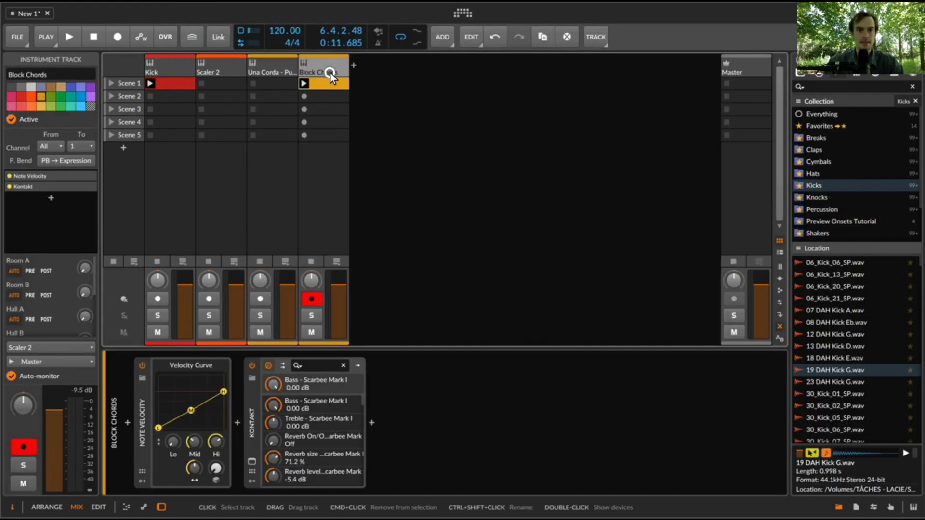
{"action": "key", "text": "space"}
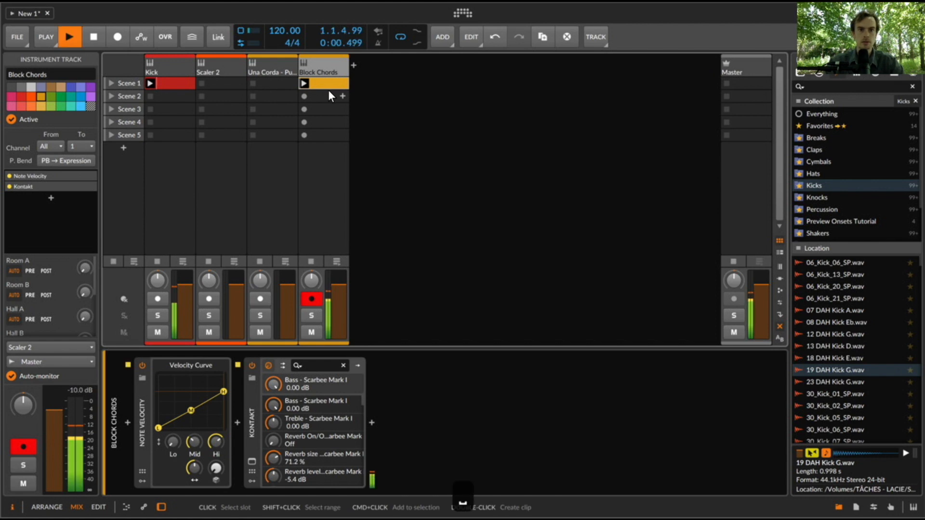
- Open the plugin window from the Scaler 2 track, turn on Perform with the Breve performance at X1, and close the window
{"action": "left_click", "coordinate": [224, 58]}
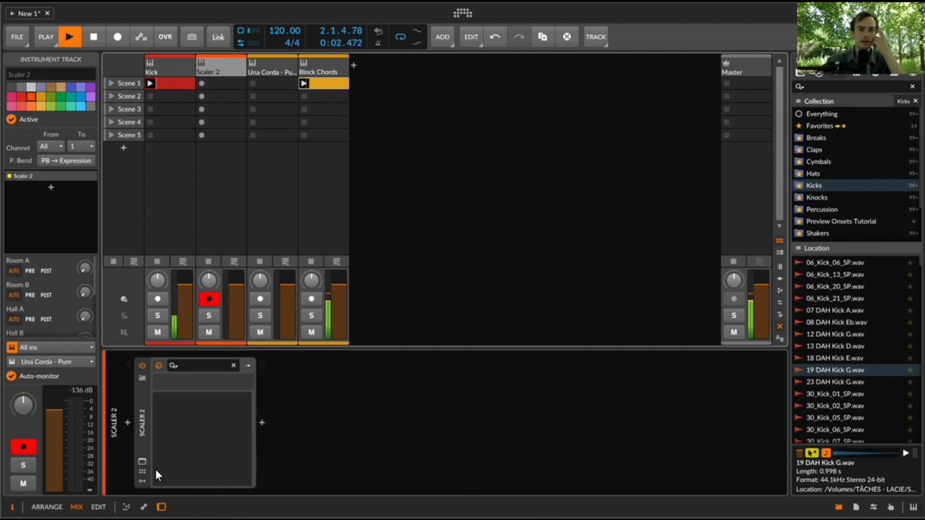
{"action": "left_click", "coordinate": [142, 461]}
{"action": "key", "text": "space"}
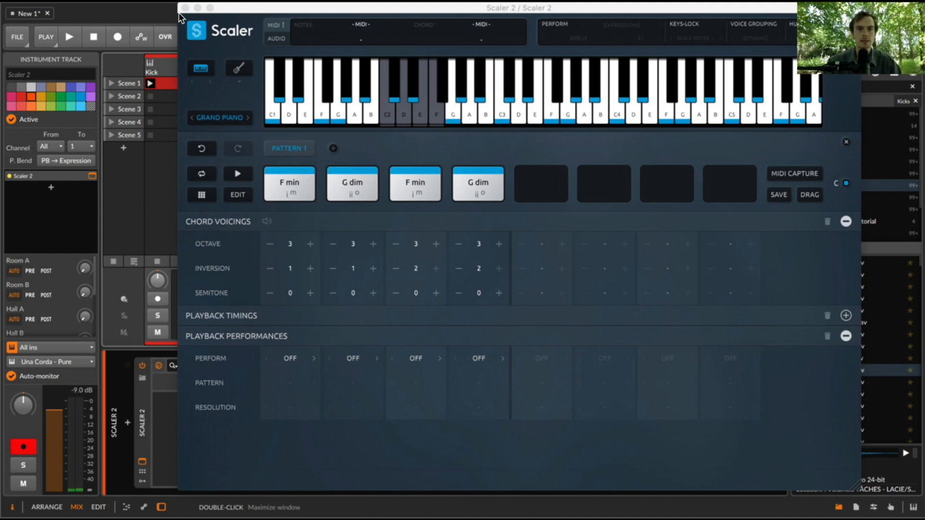
{"action": "left_click", "coordinate": [620, 25]}
{"action": "left_click", "coordinate": [577, 39]}
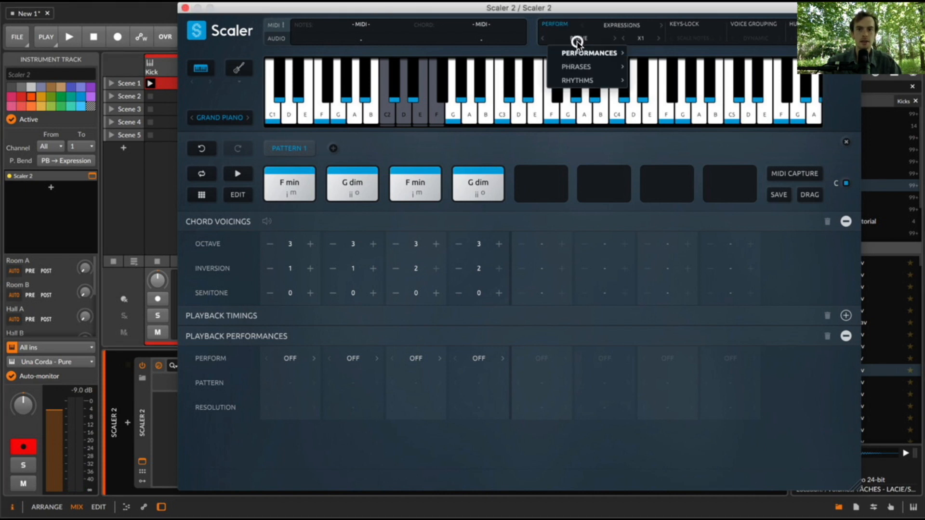
{"action": "mouse_move", "coordinate": [585, 51]}
{"action": "mouse_move", "coordinate": [654, 54]}
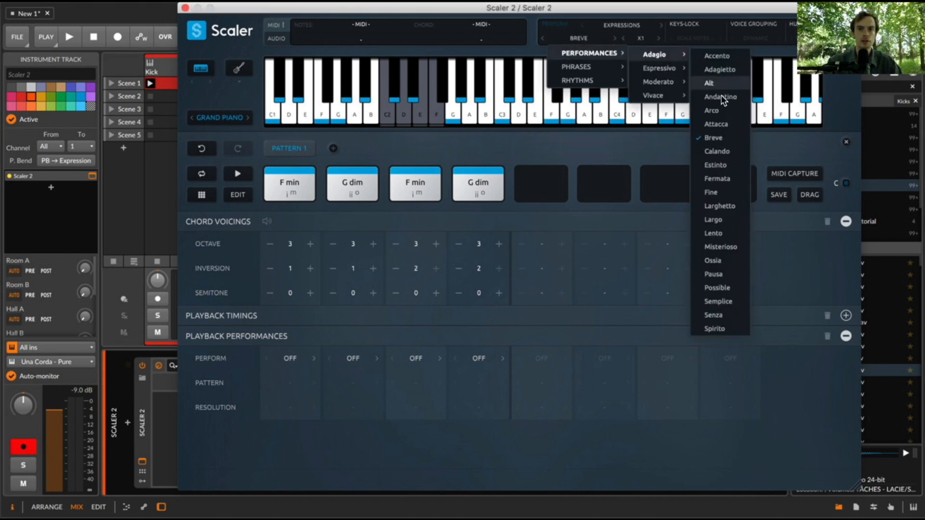
{"action": "left_click", "coordinate": [633, 149]}
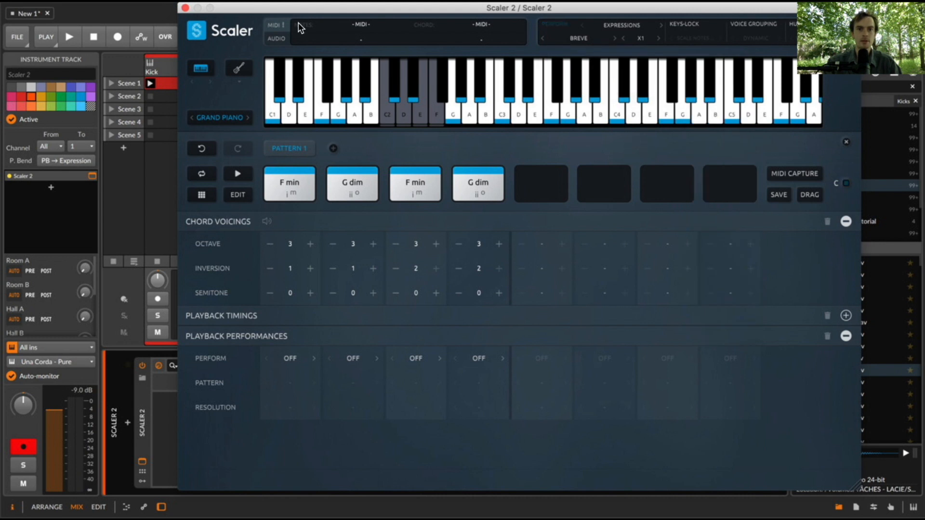
{"action": "left_click", "coordinate": [186, 7]}
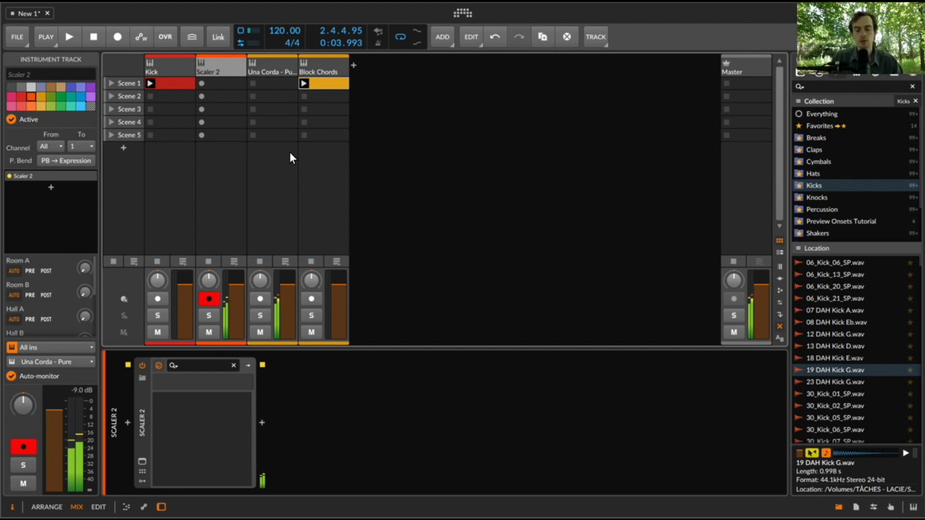
- Rehearse the chords over the playing clips and record a take into the Scaler 2 track's Scene 1 slot
{"action": "key", "text": "space"}
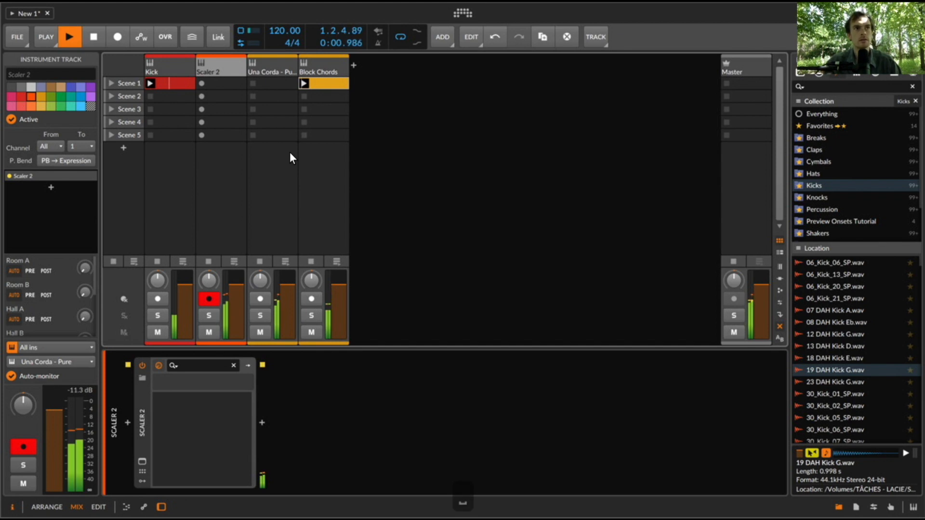
{"action": "key", "text": "space"}
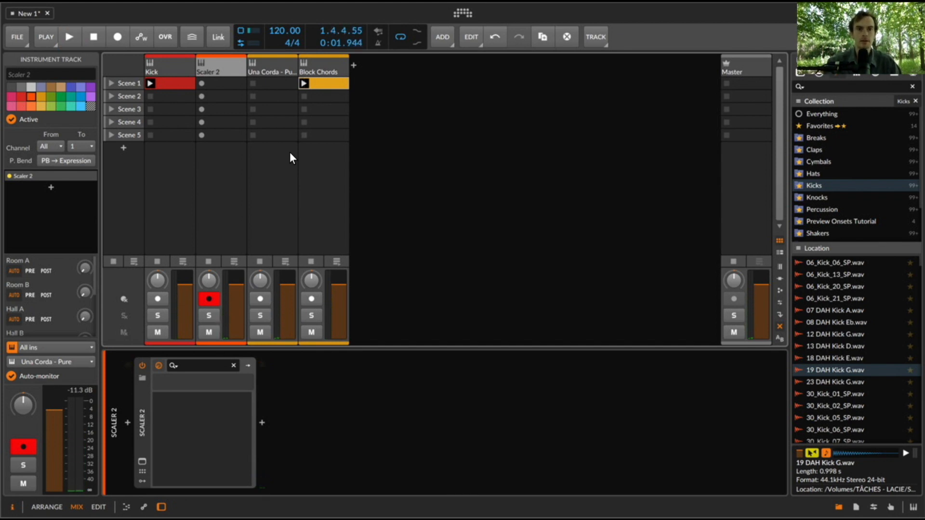
{"action": "left_click", "coordinate": [203, 83]}
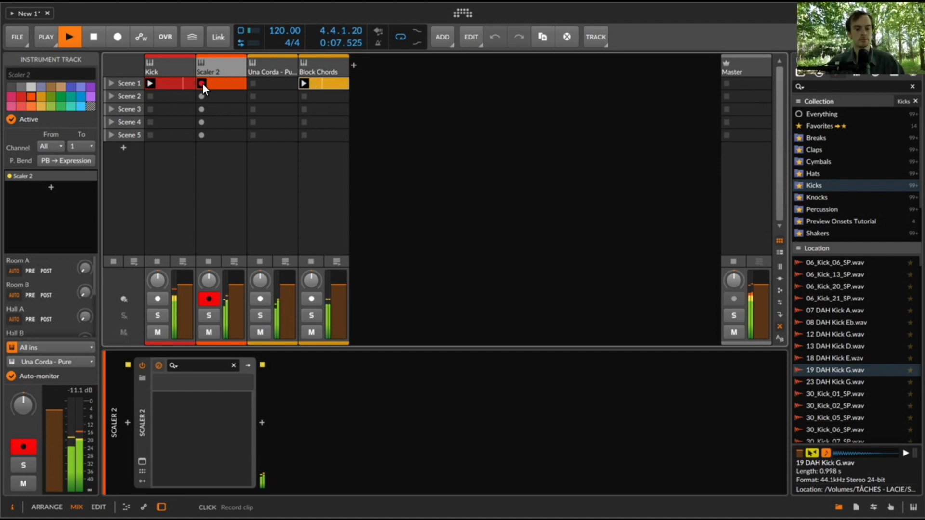
{"action": "key", "text": "space"}
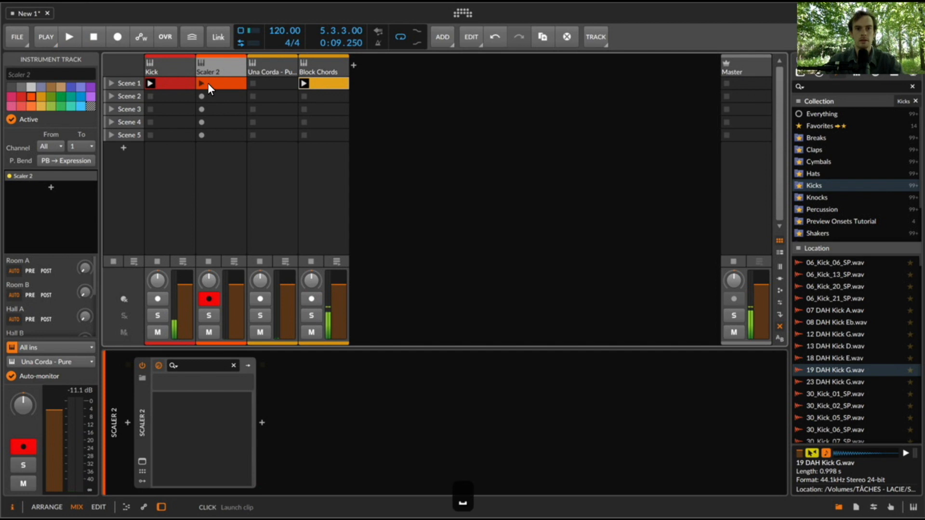
- Quantize the notes of the recorded Scaler 2 clip and move three C2 notes to start at 2.1.1, 2.2.4 and 3.1.1
{"action": "double_click", "coordinate": [208, 83]}
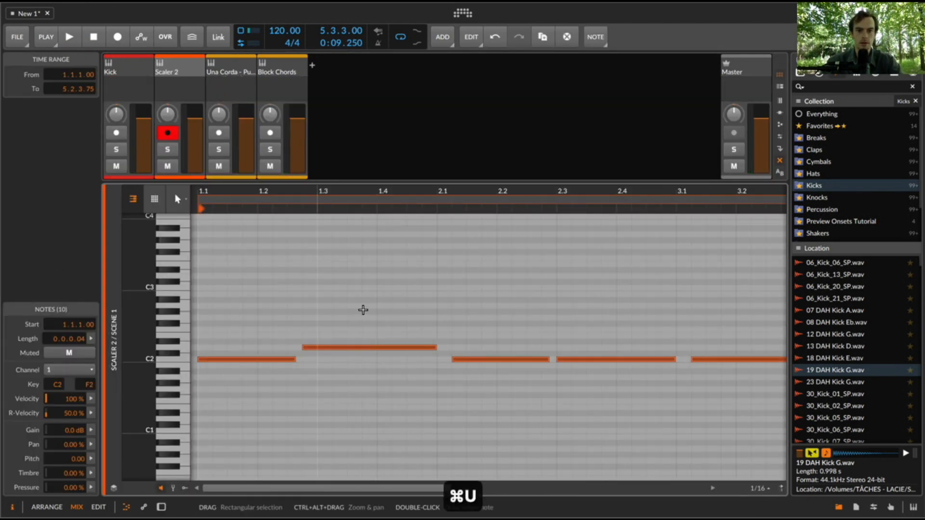
{"action": "left_click", "coordinate": [388, 320]}
{"action": "left_click_drag", "start_coordinate": [491, 359], "coordinate": [471, 356]}
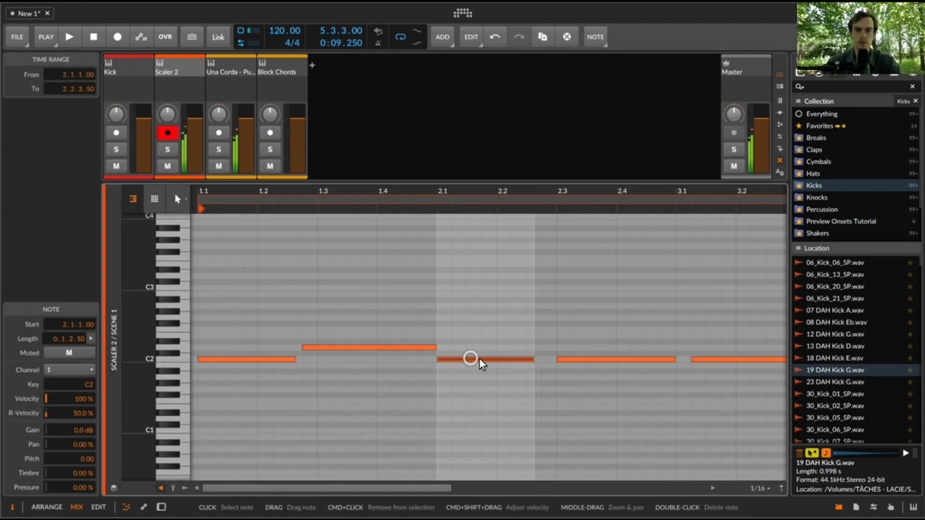
{"action": "left_click_drag", "start_coordinate": [580, 360], "coordinate": [569, 360]}
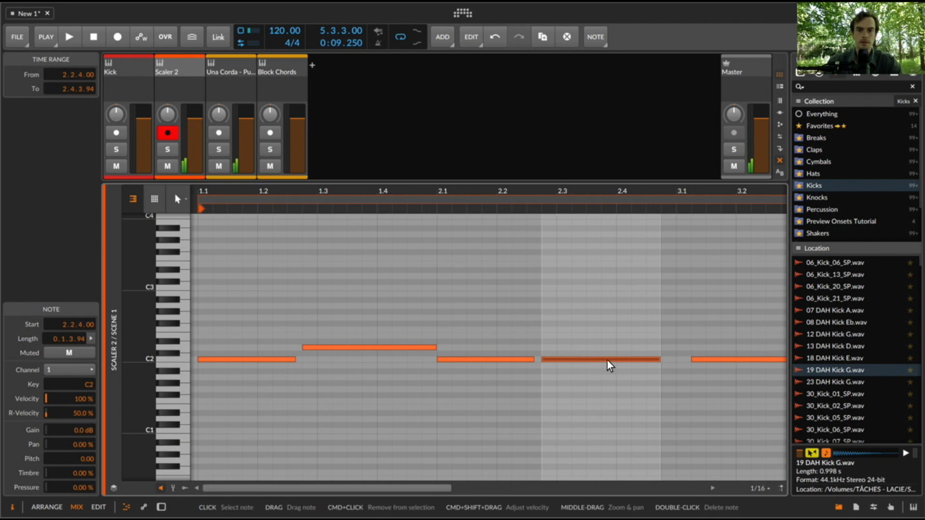
{"action": "scroll", "coordinate": [609, 363], "scroll_direction": "right", "scroll_amount": 3}
{"action": "left_click", "coordinate": [664, 362]}
{"action": "left_click_drag", "start_coordinate": [645, 360], "coordinate": [630, 361]}
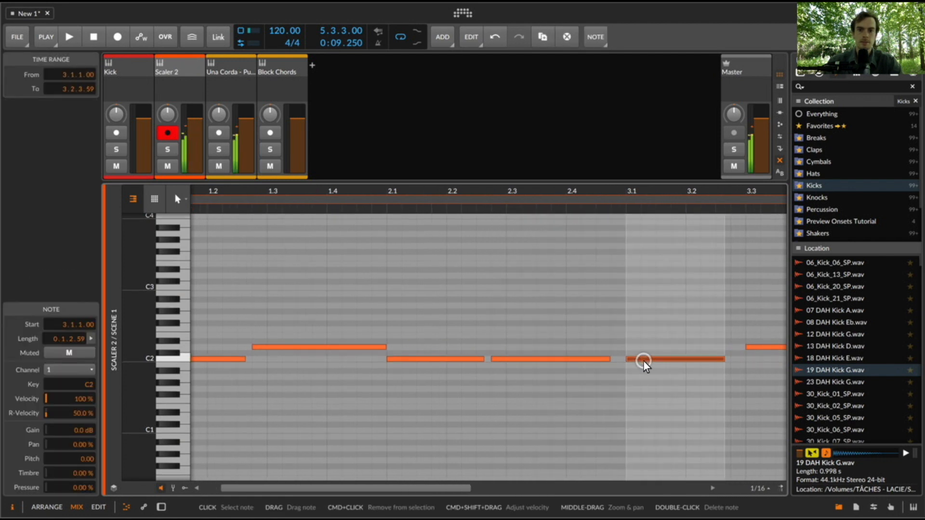
- Move the D2 note in bar 3 earlier so it starts at 3.2.4
{"action": "scroll", "coordinate": [652, 359], "scroll_direction": "right", "scroll_amount": 4}
{"action": "scroll", "coordinate": [678, 362], "scroll_direction": "right", "scroll_amount": 2}
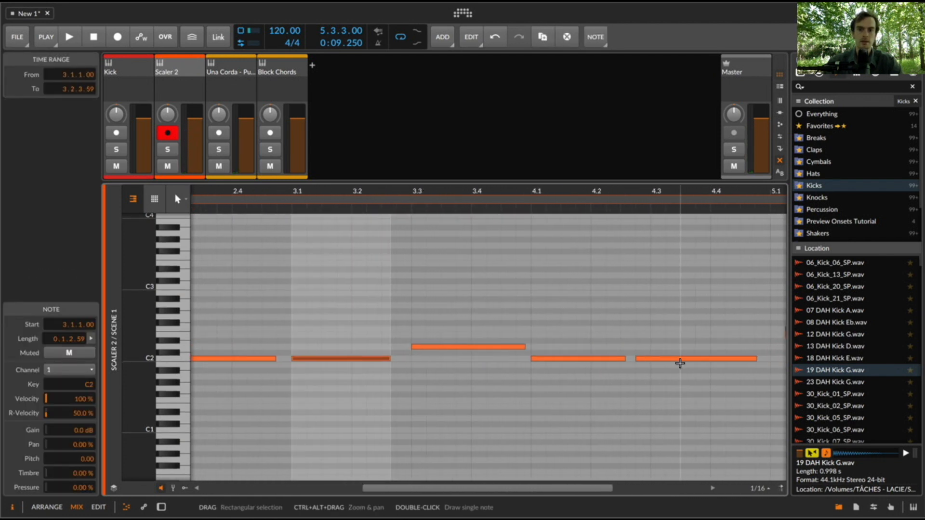
{"action": "scroll", "coordinate": [666, 359], "scroll_direction": "left", "scroll_amount": 5}
{"action": "left_click", "coordinate": [591, 323]}
{"action": "key", "text": "super+a"}
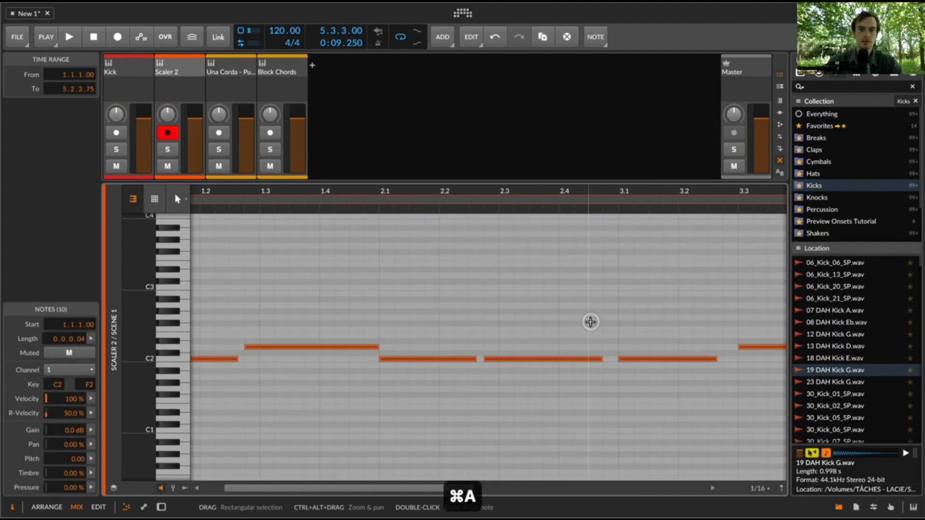
{"action": "scroll", "coordinate": [591, 322], "scroll_direction": "right", "scroll_amount": 4}
{"action": "left_click_drag", "start_coordinate": [493, 348], "coordinate": [493, 357]}
{"action": "key", "text": "super+z"}
{"action": "left_click", "coordinate": [493, 361]}
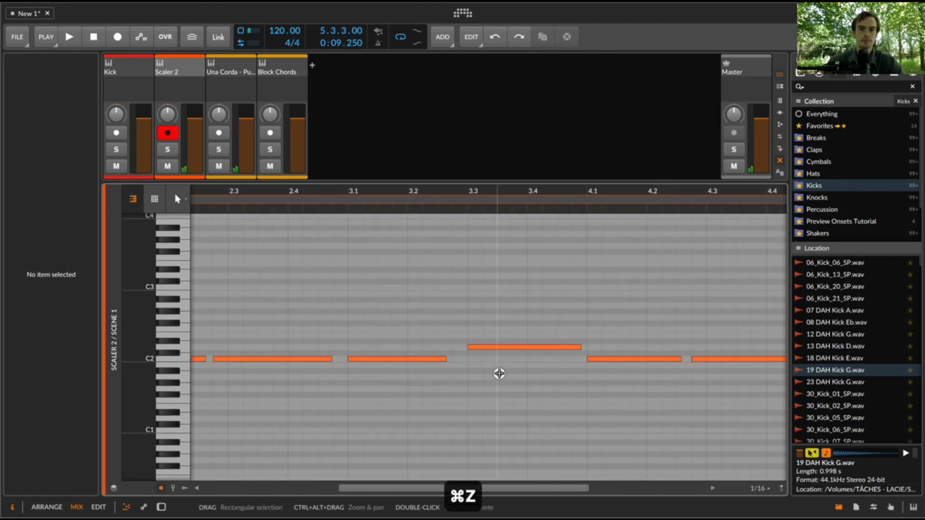
{"action": "left_click", "coordinate": [488, 347]}
{"action": "key", "text": "Left"}
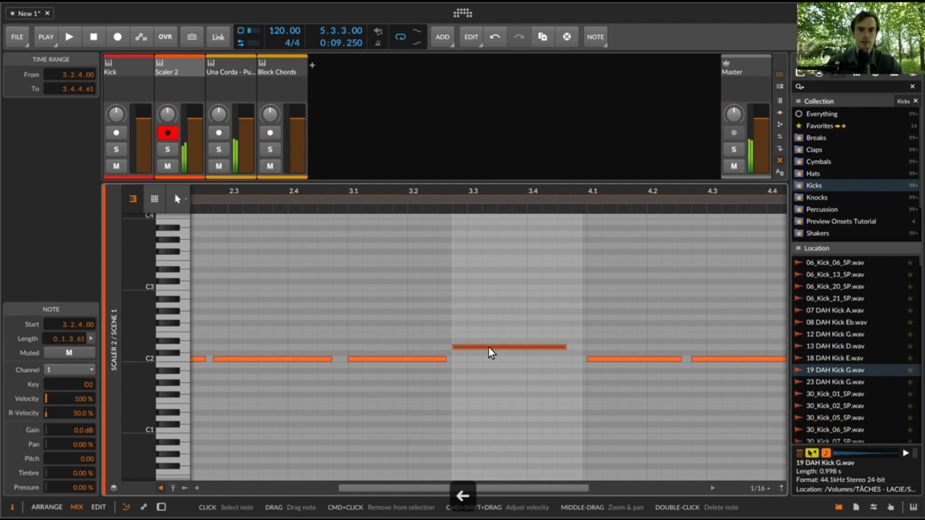
- Delete the leftover recorded notes from bar 5 onward
{"action": "left_click_drag", "start_coordinate": [450, 191], "coordinate": [447, 188]}
{"action": "left_click_drag", "start_coordinate": [485, 347], "coordinate": [468, 334]}
{"action": "key", "text": "="}
{"action": "key", "text": "Delete"}
- Duplicate the bar 3–4 notes, transpose the copy up four semitones starting at 5.1.1, and lower its highest note to F2
{"action": "left_click_drag", "start_coordinate": [372, 324], "coordinate": [458, 371]}
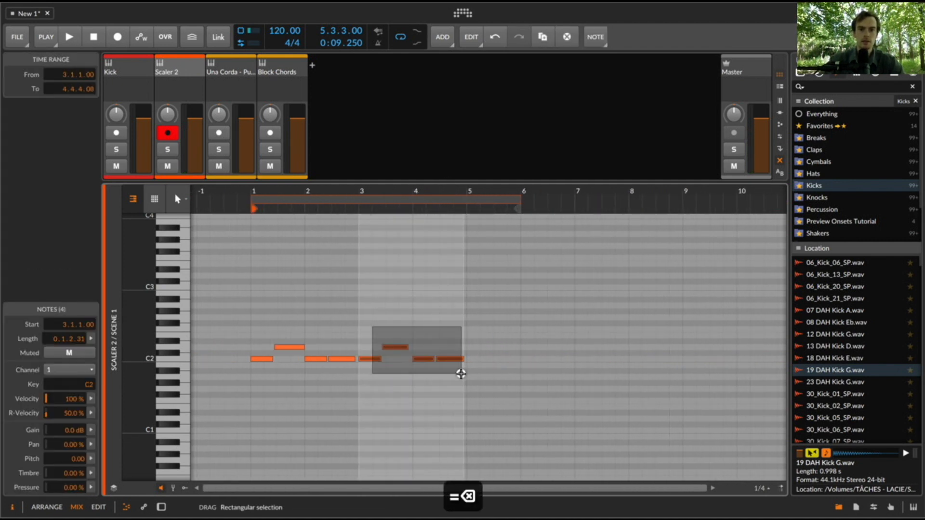
{"action": "key", "text": "super+d"}
{"action": "key", "text": "Right"}
{"action": "key", "text": "Up"}
{"action": "key", "text": "Up"}
{"action": "key", "text": "Up"}
{"action": "key", "text": "Left"}
{"action": "key", "text": "Up"}
{"action": "key", "text": "Right"}
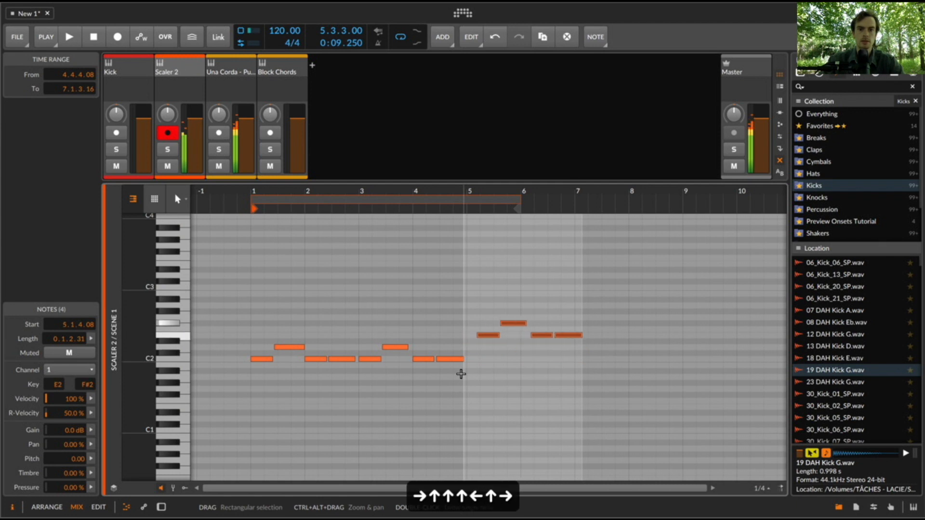
{"action": "left_click_drag", "start_coordinate": [485, 334], "coordinate": [475, 335]}
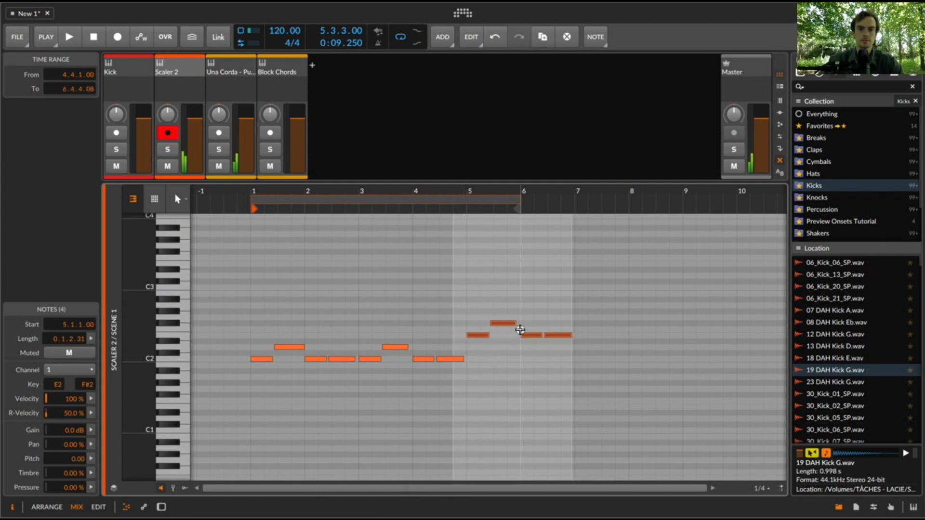
{"action": "left_click", "coordinate": [508, 322]}
{"action": "key", "text": "Down"}
- Copy the notes of bars 3 and 4 to bar 7 and extend the clip's loop to eight bars
{"action": "left_click_drag", "start_coordinate": [355, 340], "coordinate": [466, 369]}
{"action": "key", "text": "super+c"}
{"action": "left_click", "coordinate": [578, 340]}
{"action": "key", "text": "super+v"}
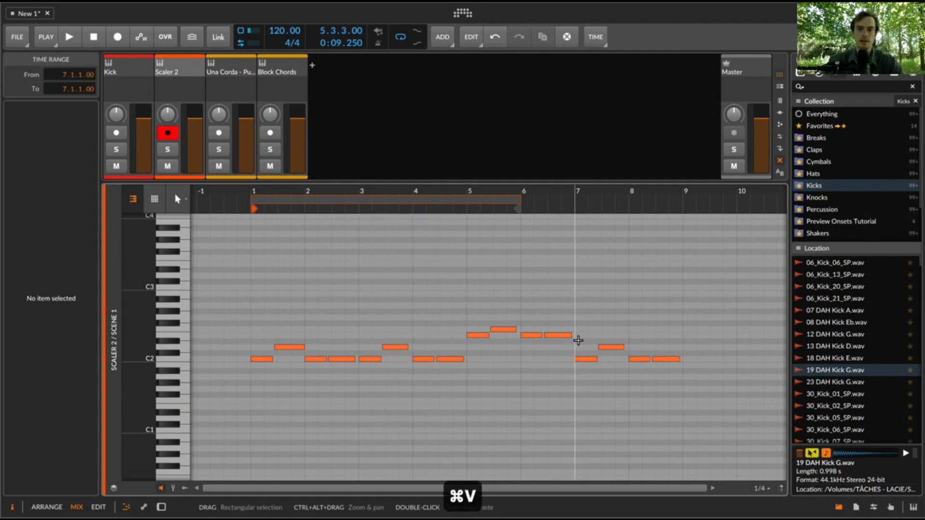
{"action": "left_click_drag", "start_coordinate": [518, 208], "coordinate": [690, 292]}
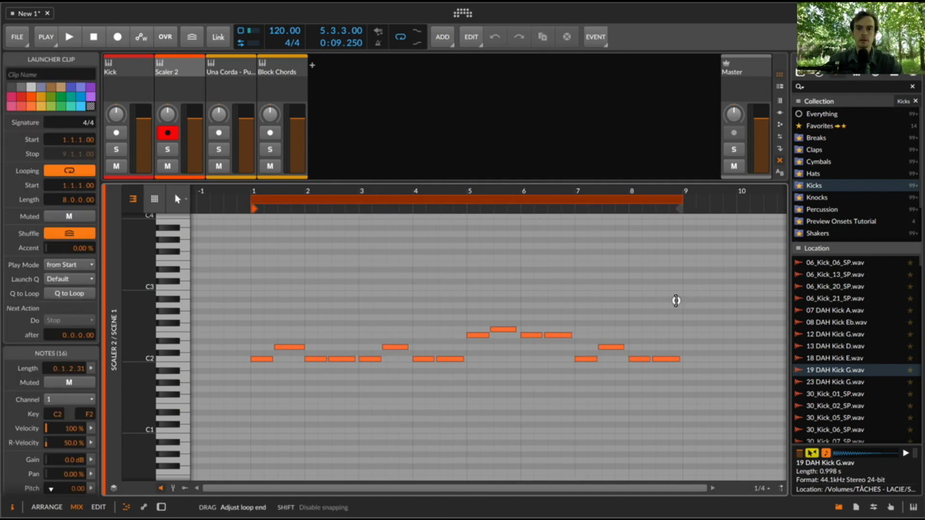
- Make all notes in the clip legato and extend the last C2 note to 9.1.1
{"action": "key", "text": "super+a"}
{"action": "key", "text": "super+shift+l"}
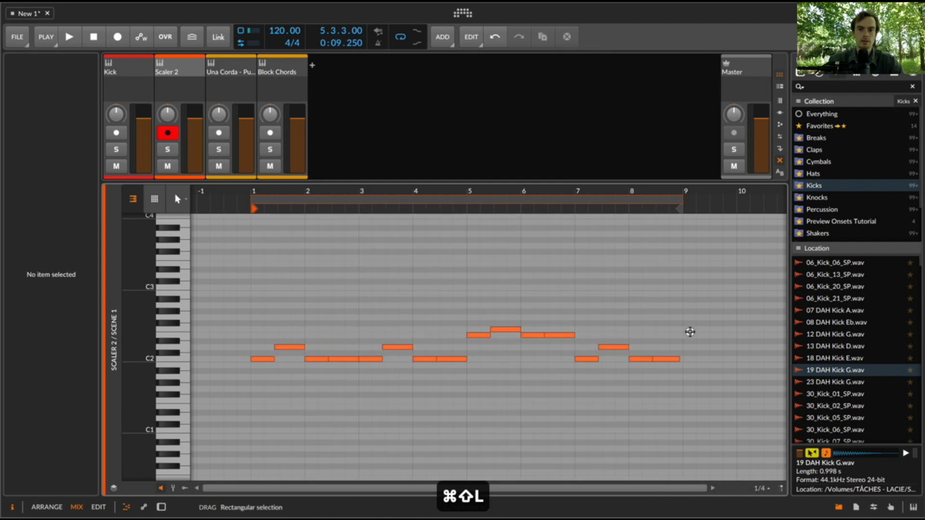
{"action": "left_click", "coordinate": [680, 361]}
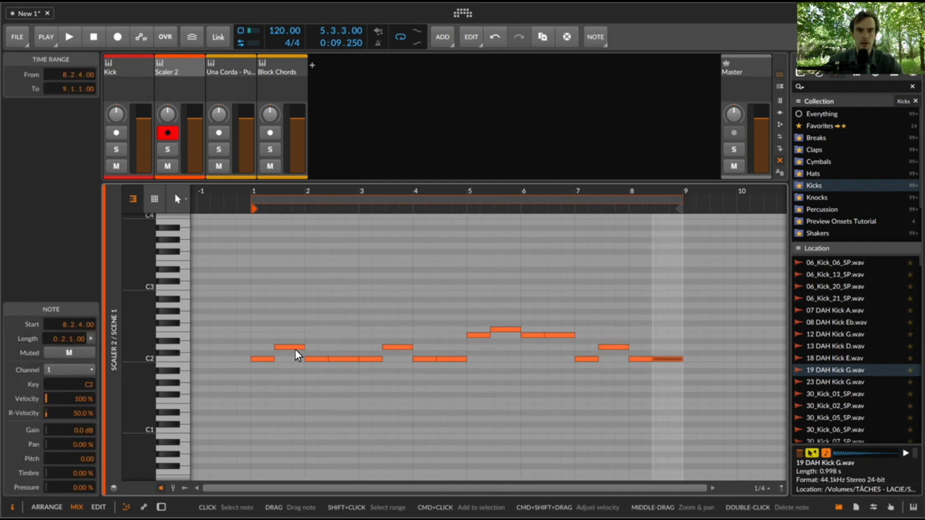
- Leave the note editor and launch the edited Scaler 2 clip to hear it with the kick and block chords
{"action": "key", "text": "e"}
{"action": "key", "text": "space"}
{"action": "key", "text": "space"}
{"action": "left_click", "coordinate": [199, 85]}
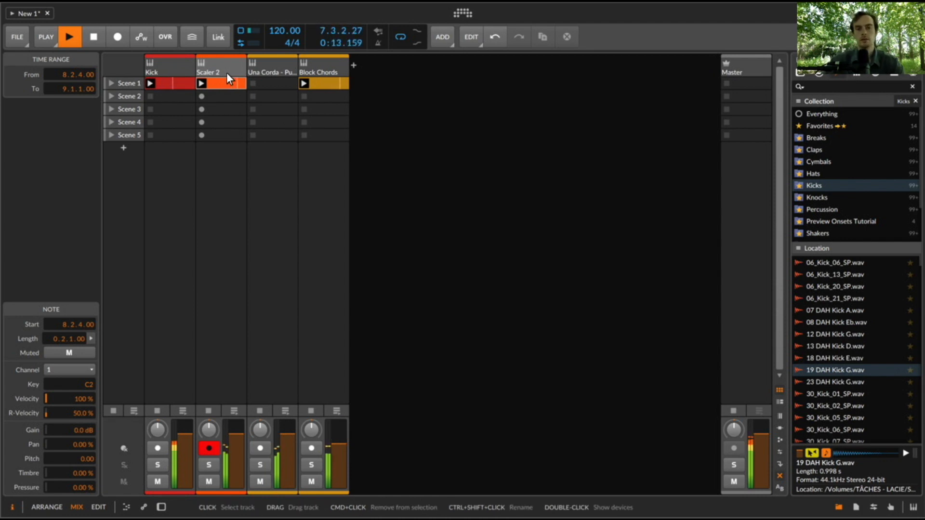
- Check the Scaler 2 plugin window, then select the Una Corda track and play the clips with Block Chords launched
{"action": "double_click", "coordinate": [202, 70]}
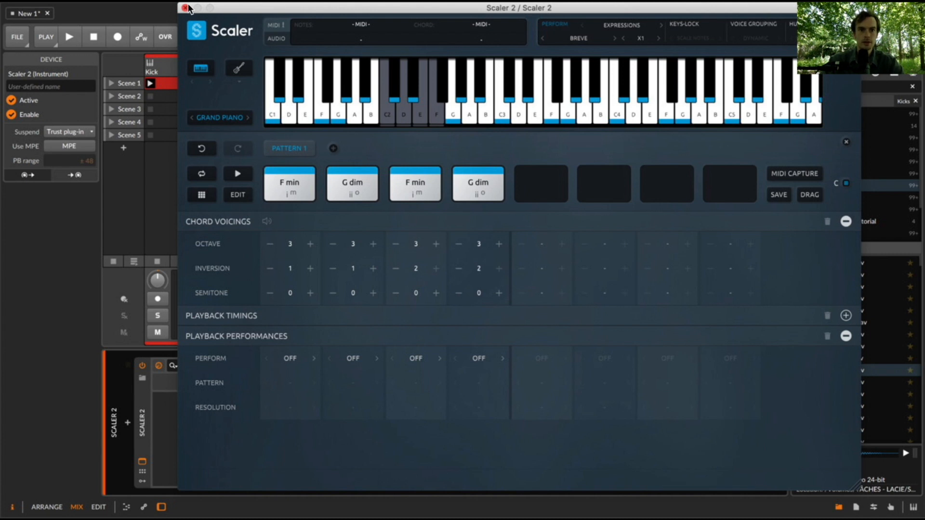
{"action": "left_click", "coordinate": [186, 7]}
{"action": "left_click", "coordinate": [268, 83]}
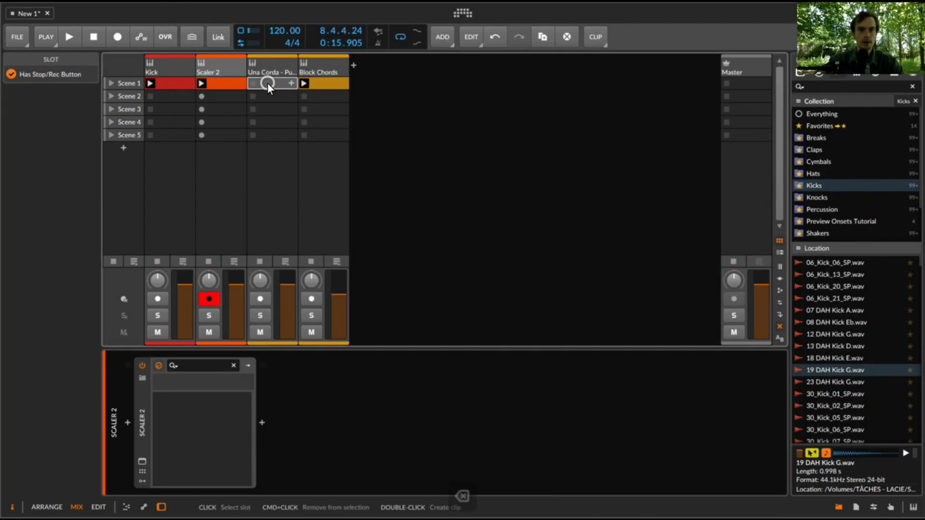
{"action": "left_click", "coordinate": [262, 68]}
{"action": "left_click", "coordinate": [305, 83]}
{"action": "key", "text": "space"}
- Revoice the Block Chords clip by lowering the selected notes an octave, then raise all its notes an octave
{"action": "double_click", "coordinate": [327, 81]}
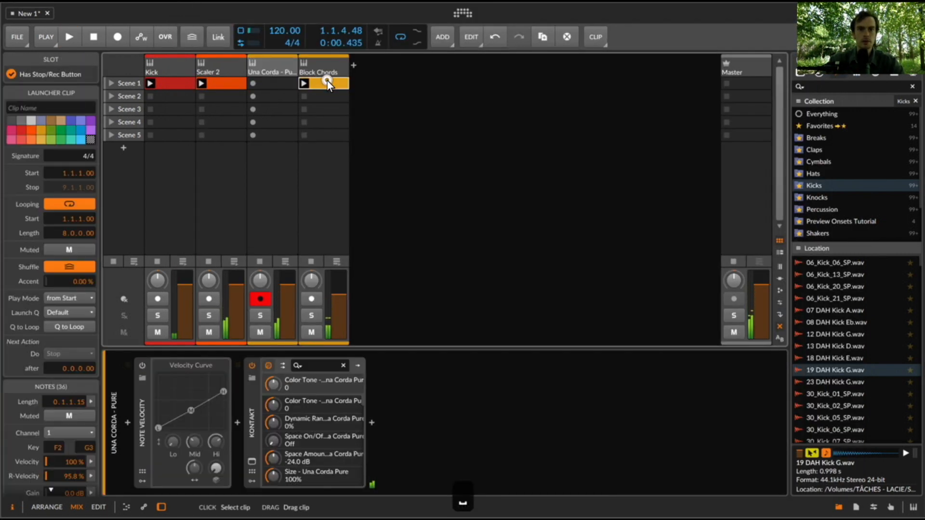
{"action": "left_click_drag", "start_coordinate": [214, 275], "coordinate": [432, 220]}
{"action": "left_click_drag", "start_coordinate": [498, 247], "coordinate": [601, 204]}
{"action": "left_click_drag", "start_coordinate": [419, 255], "coordinate": [198, 281]}
{"action": "scroll", "coordinate": [642, 265], "scroll_direction": "right", "scroll_amount": 3}
{"action": "left_click_drag", "start_coordinate": [605, 256], "coordinate": [662, 277]}
{"action": "key", "text": "shift+Down"}
{"action": "key", "text": "super+a"}
{"action": "key", "text": "shift+Up"}
{"action": "key", "text": "shift+Tab"}
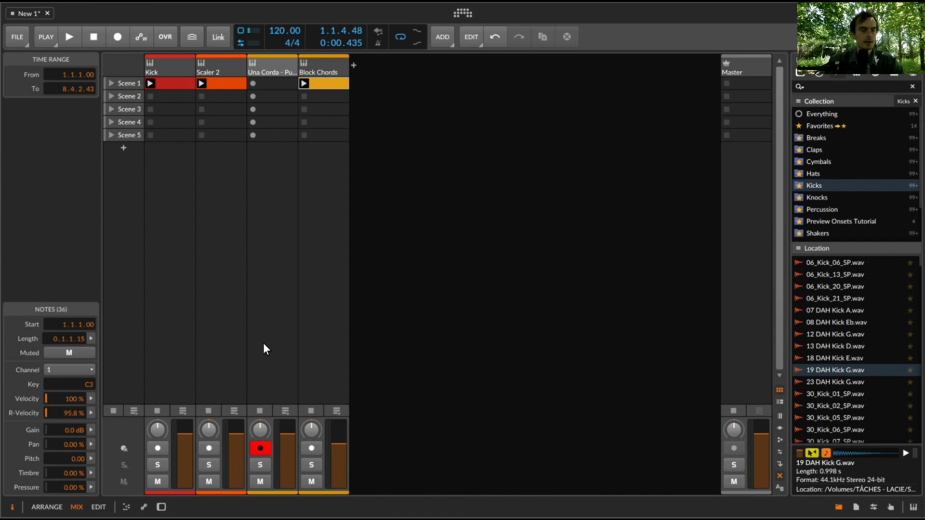
- Set the Block Chords track's volume to -1.9 dB while the clips play
{"action": "key", "text": "space"}
{"action": "left_click_drag", "start_coordinate": [338, 442], "coordinate": [339, 442]}
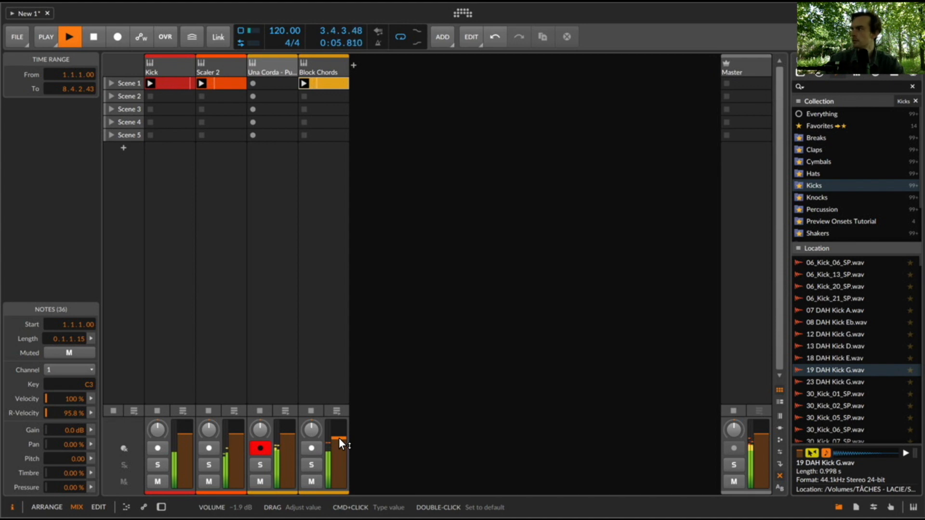
{"action": "key", "text": "space"}
- Reopen the Block Chords clip to review all its notes, then return to the clip launcher
{"action": "double_click", "coordinate": [327, 86]}
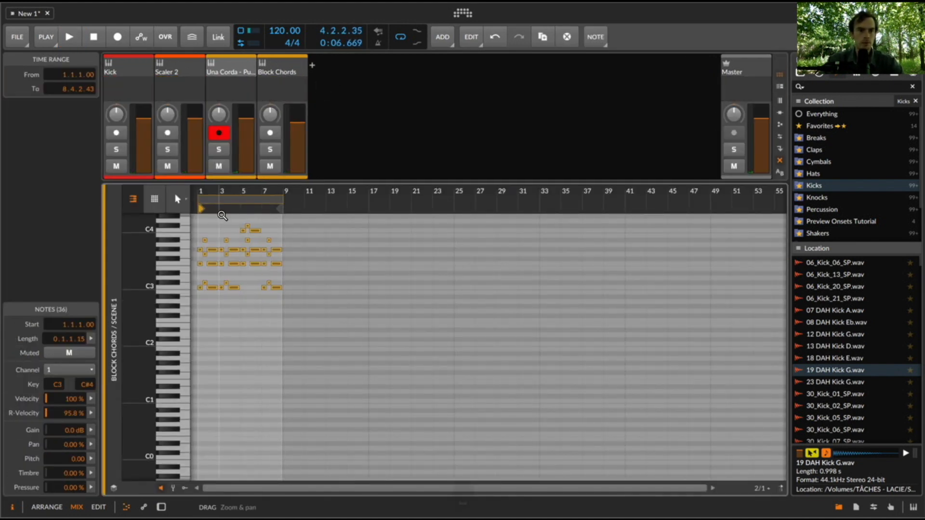
{"action": "left_click_drag", "start_coordinate": [203, 189], "coordinate": [204, 190]}
{"action": "left_click_drag", "start_coordinate": [275, 229], "coordinate": [478, 256]}
{"action": "key", "text": "super+a"}
{"action": "key", "text": "e"}
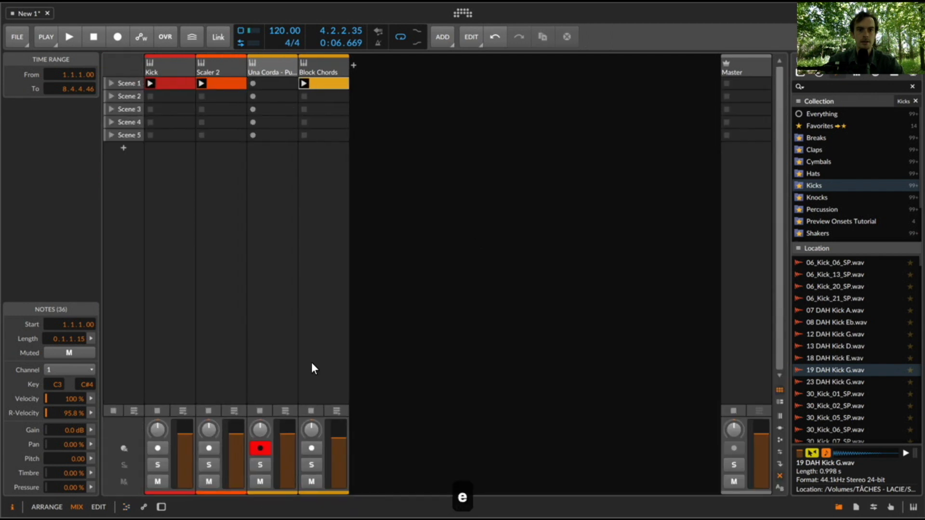
- Insert a Multi-Note device before Note Velocity in the Una Corda track's device chain
{"action": "key", "text": "d"}
{"action": "left_click", "coordinate": [268, 67]}
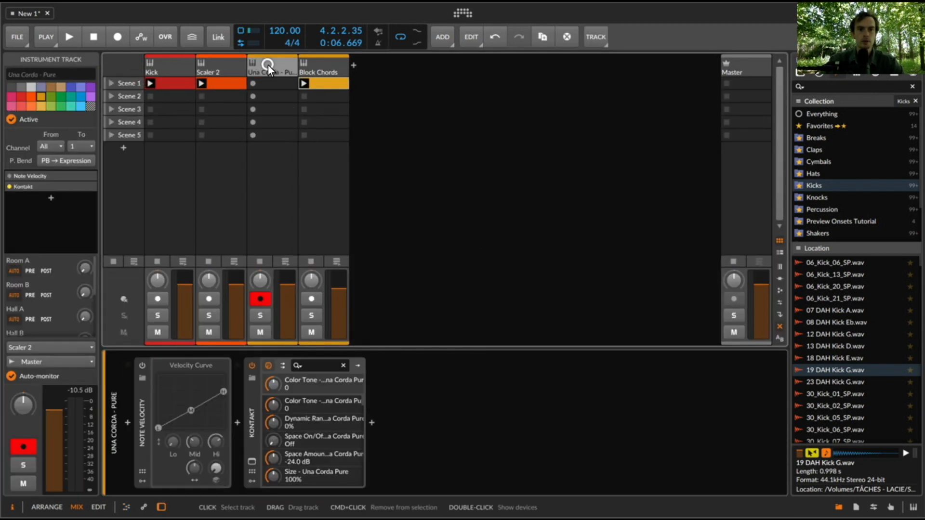
{"action": "left_click", "coordinate": [128, 425]}
{"action": "type", "text": "mult"}
{"action": "key", "text": "Down"}
{"action": "key", "text": "Return"}
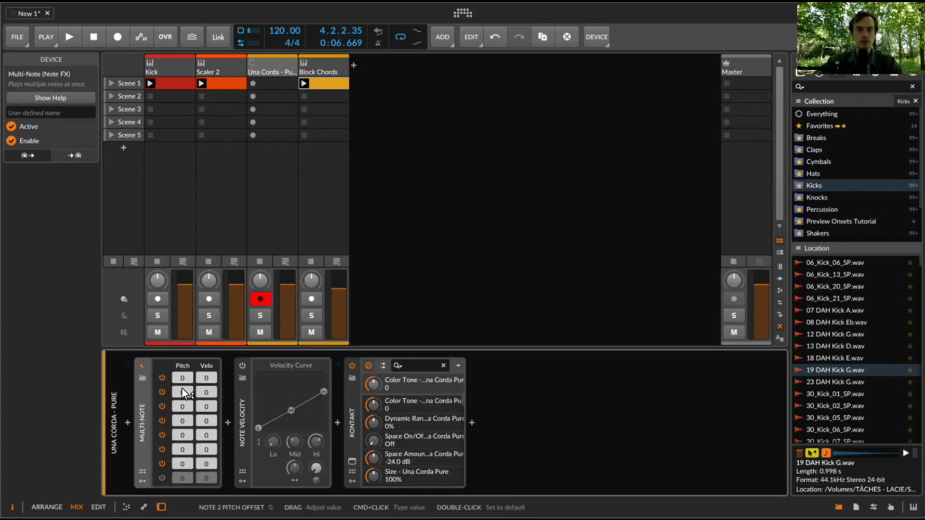
- Set the Multi-Note device's second note to a pitch offset of -12 and a velocity offset of -5
{"action": "left_click", "coordinate": [183, 391], "text": "super"}
{"action": "type", "text": "-12"}
{"action": "key", "text": "Return"}
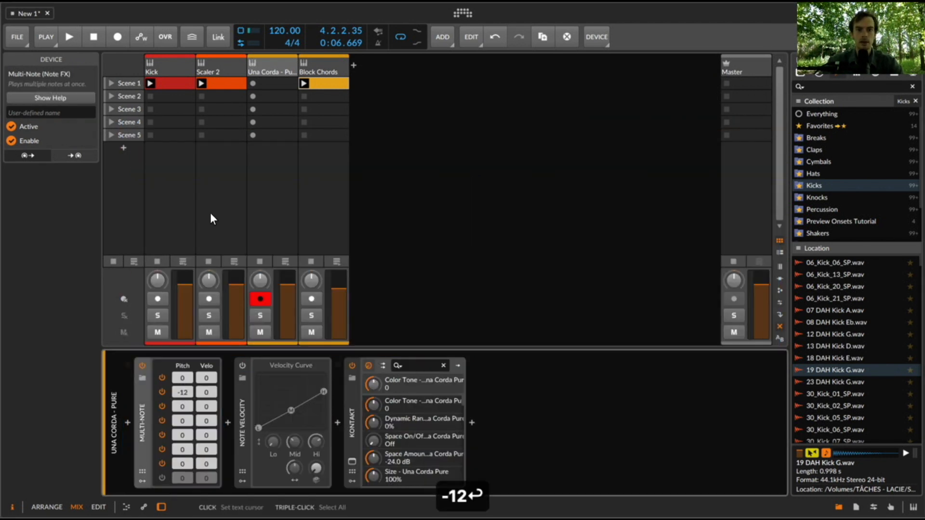
{"action": "left_click_drag", "start_coordinate": [207, 392], "coordinate": [207, 398]}
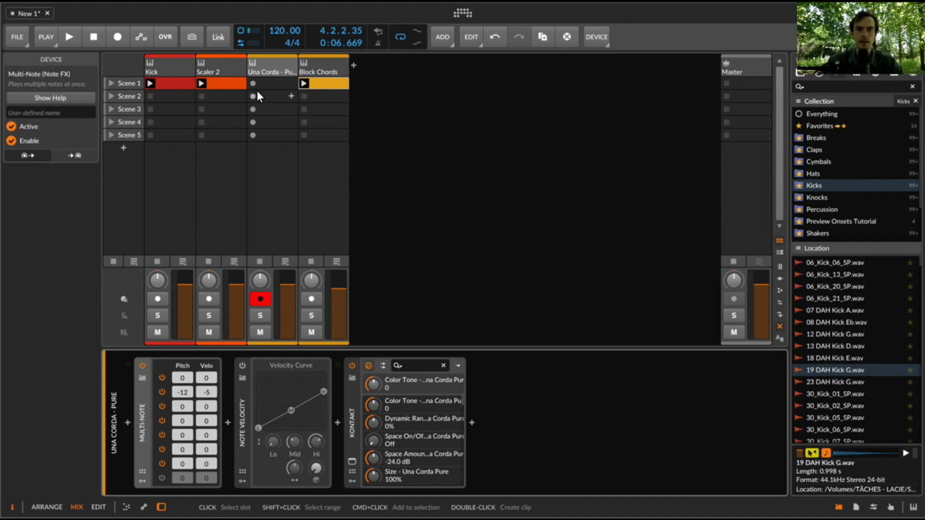
- Record a Scene 1 clip on the Una Corda track, lower the track's volume, stop playback and review the recorded notes
{"action": "left_click", "coordinate": [254, 84]}
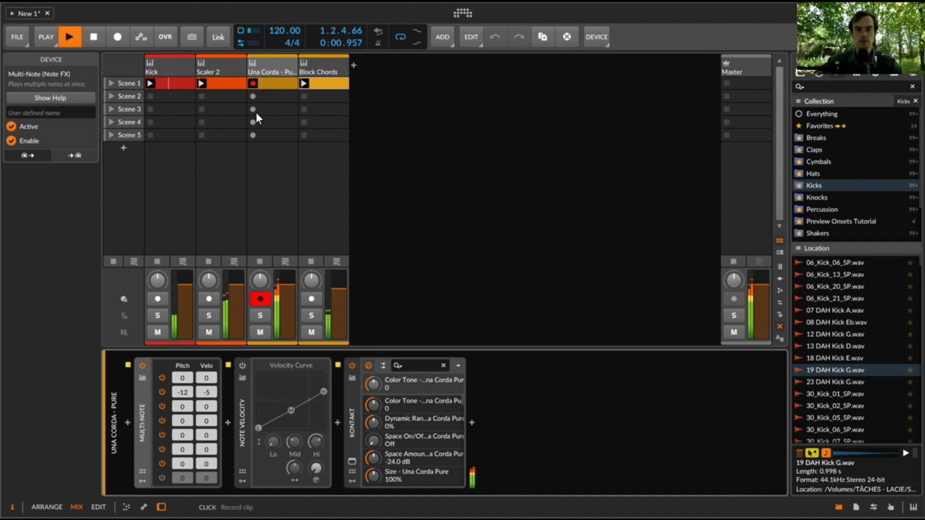
{"action": "mouse_move", "coordinate": [294, 299]}
{"action": "left_mouse_down"}
{"action": "mouse_move", "coordinate": [290, 309]}
{"action": "mouse_move", "coordinate": [288, 298]}
{"action": "left_mouse_up"}
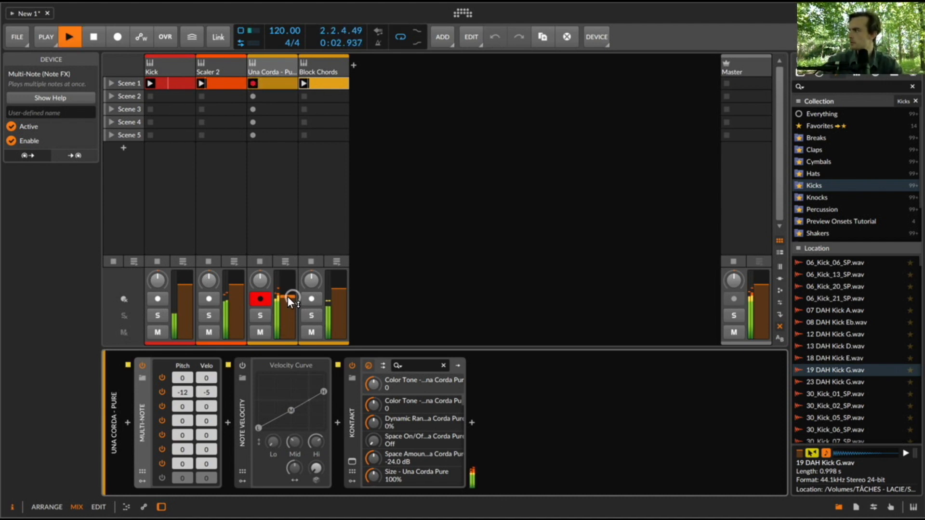
{"action": "double_click", "coordinate": [271, 82]}
{"action": "scroll", "coordinate": [322, 291], "scroll_direction": "down", "scroll_amount": 3}
{"action": "scroll", "coordinate": [322, 290], "scroll_direction": "up", "scroll_amount": 2}
{"action": "key", "text": "e"}
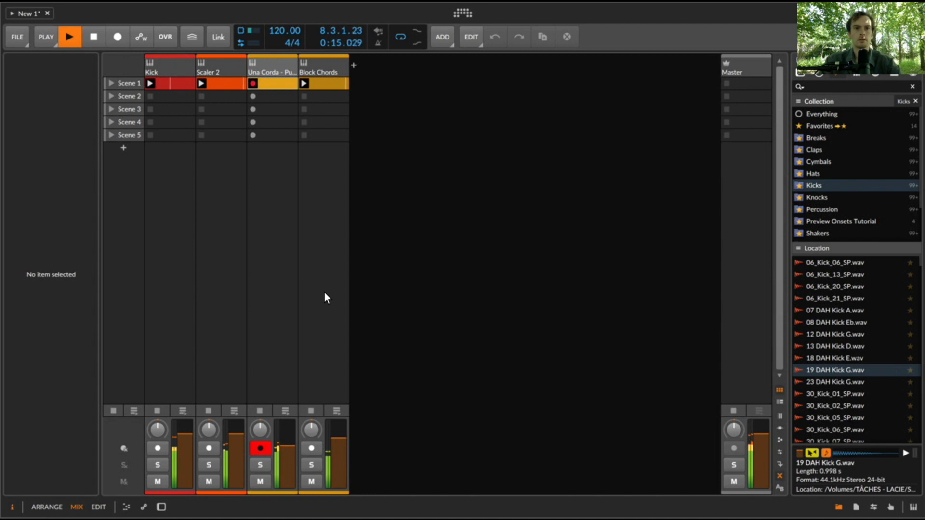
{"action": "key", "text": "space"}
{"action": "key", "text": "e"}
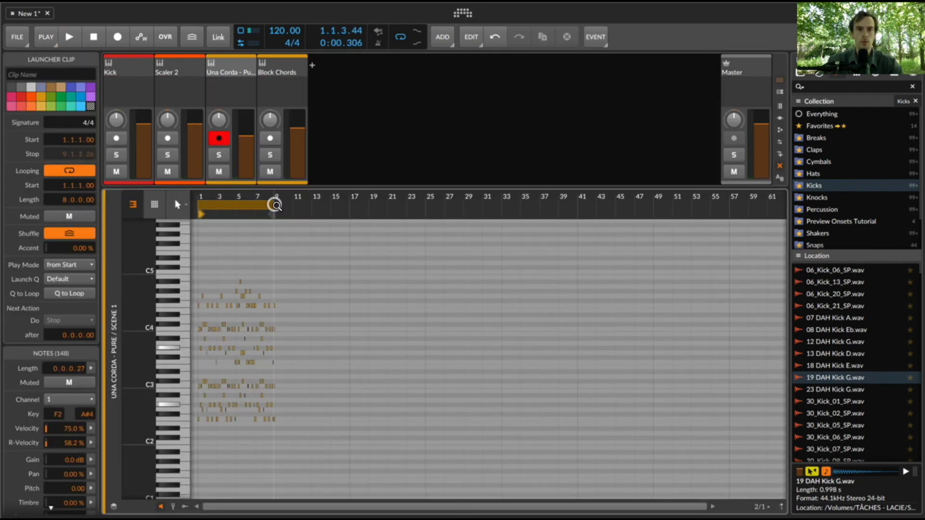
{"action": "key", "text": "e"}
- Duplicate the Una Corda track with its recorded clip and rename the copy Montuno
{"action": "left_click", "coordinate": [273, 68]}
{"action": "key", "text": "super+d"}
{"action": "key", "text": "super+r"}
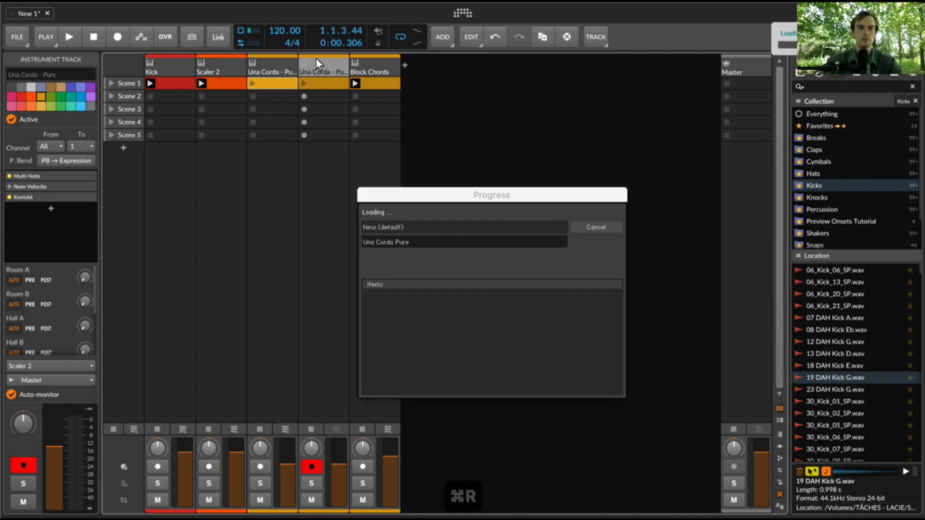
{"action": "type", "text": "Montun"}
{"action": "key", "text": "Right"}
{"action": "type", "text": "o"}
{"action": "key", "text": "Return"}
- Delete the clip from the original Una Corda track and remove its Multi-Note, Note Velocity and Kontakt devices
{"action": "left_click", "coordinate": [289, 80]}
{"action": "key", "text": "BackSpace"}
{"action": "double_click", "coordinate": [278, 67]}
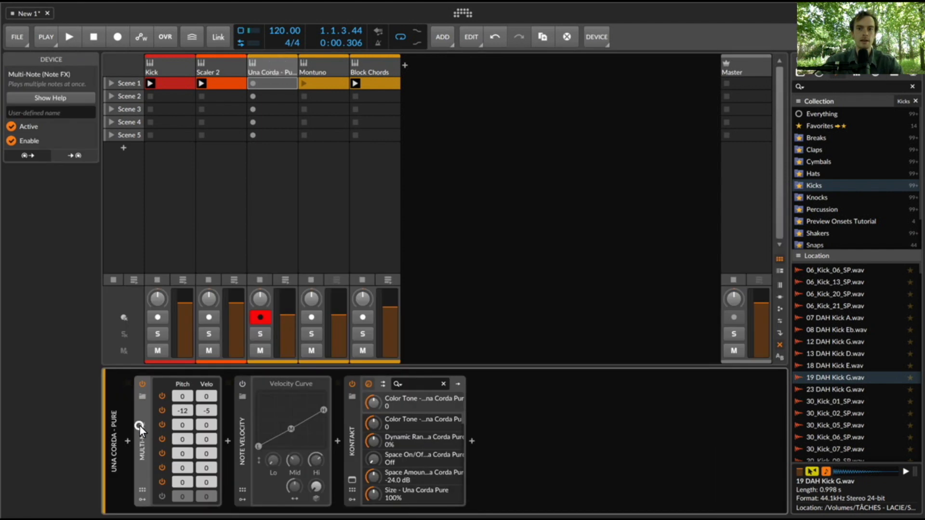
{"action": "key", "text": "BackSpace"}
{"action": "key", "text": "BackSpace"}
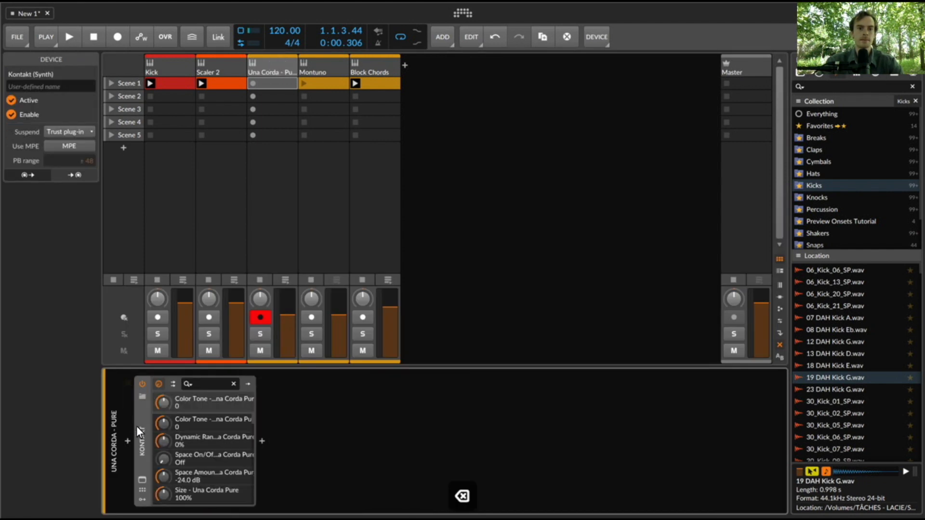
{"action": "key", "text": "BackSpace"}
- Insert Bitwig's Organ instrument into the emptied track's device chain
{"action": "double_click", "coordinate": [125, 439]}
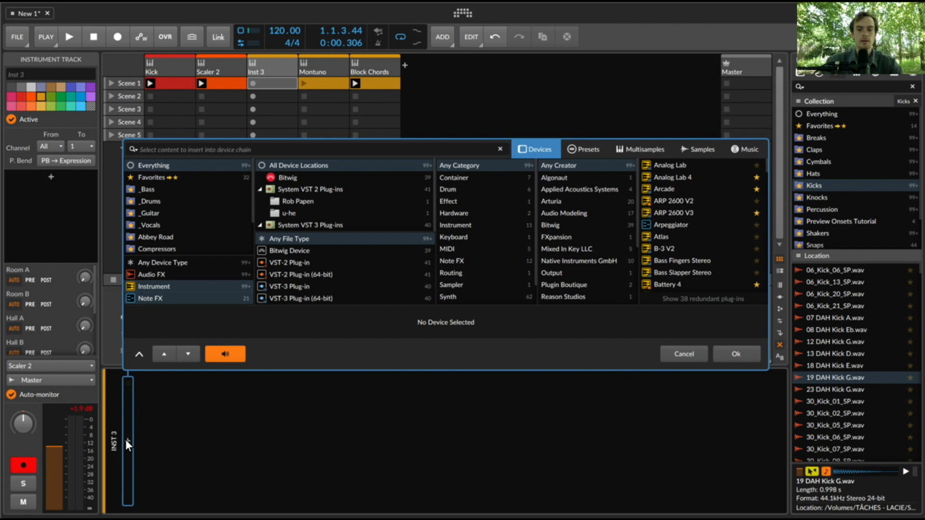
{"action": "type", "text": "or"}
{"action": "key", "text": "Down"}
{"action": "key", "text": "Return"}
{"action": "left_click", "coordinate": [274, 68]}
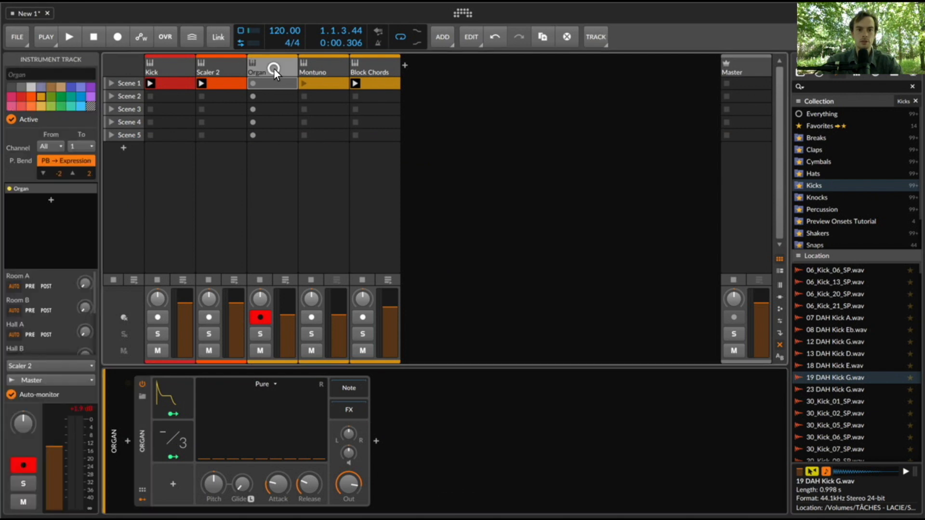
- In the Scaler 2 clip, delete the last notes of bars 4, 6 and 8, and make all remaining notes legato
{"action": "left_click", "coordinate": [210, 67]}
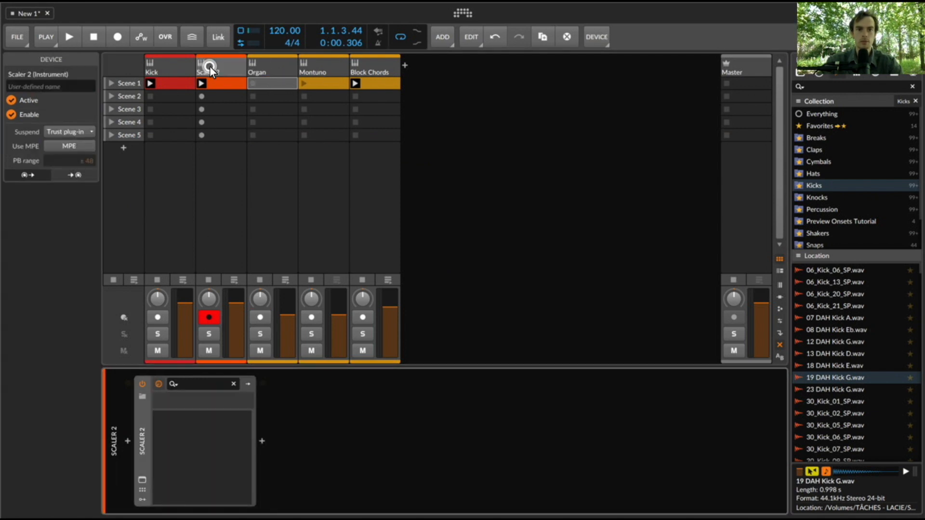
{"action": "left_click", "coordinate": [140, 480]}
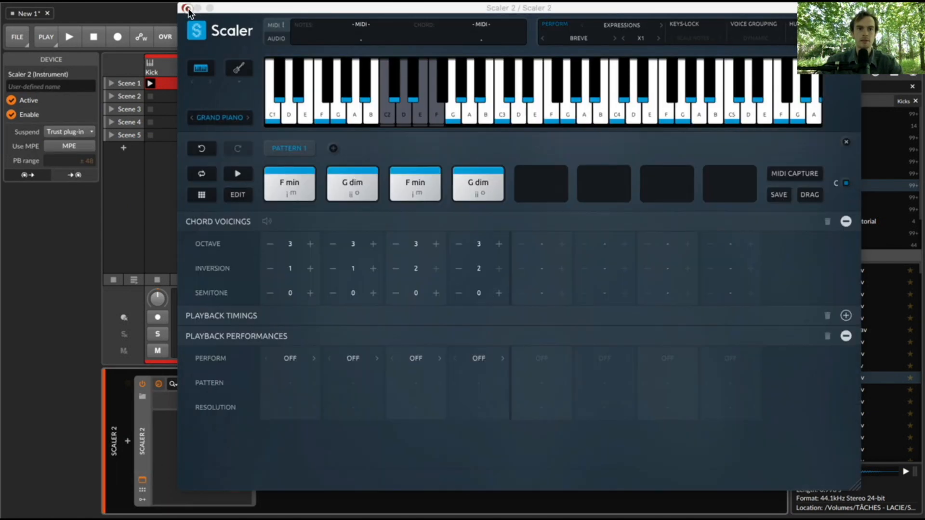
{"action": "left_click", "coordinate": [186, 8]}
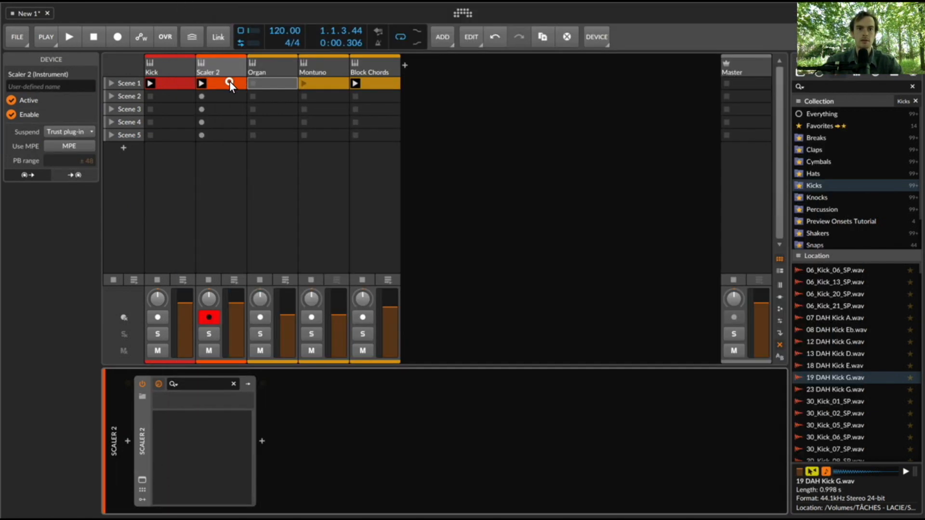
{"action": "double_click", "coordinate": [229, 83]}
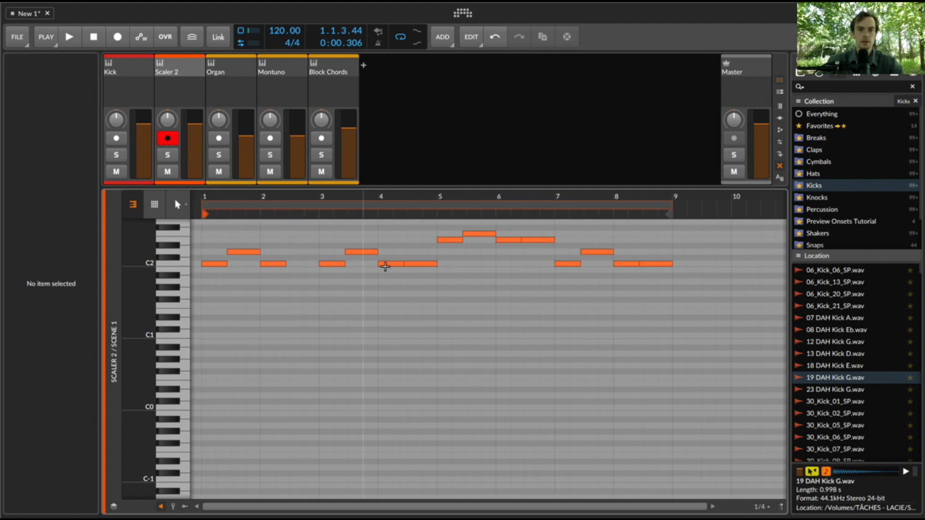
{"action": "double_click", "coordinate": [416, 263]}
{"action": "double_click", "coordinate": [534, 239]}
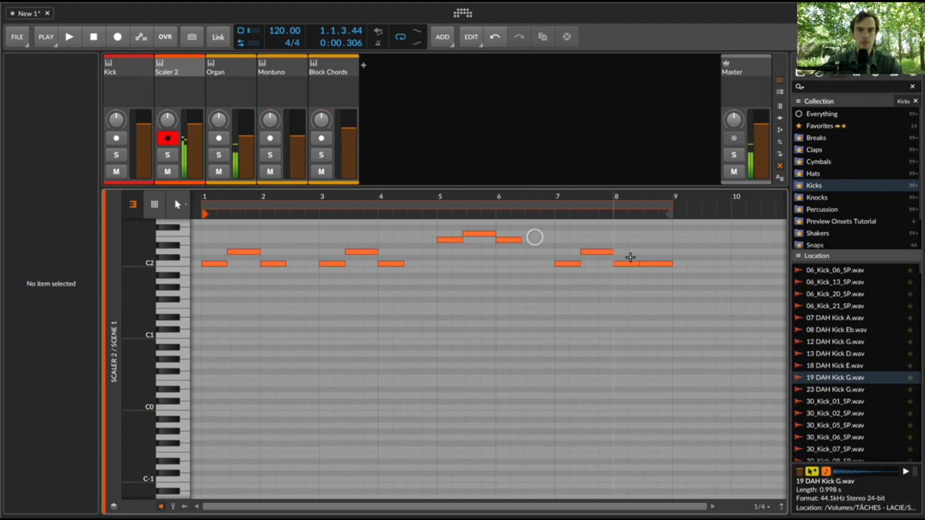
{"action": "double_click", "coordinate": [650, 264]}
{"action": "key", "text": "super+shift+l"}
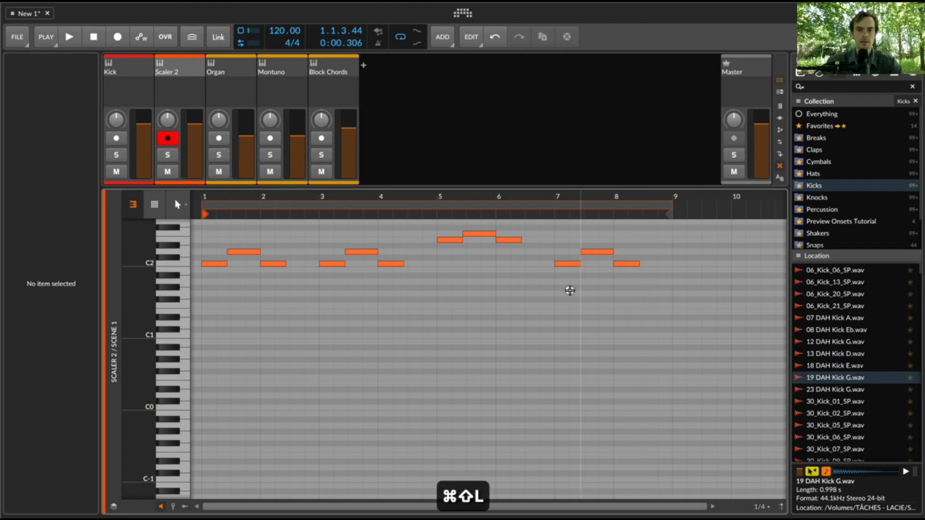
{"action": "key", "text": "super+a"}
{"action": "key", "text": "super+shift+l"}
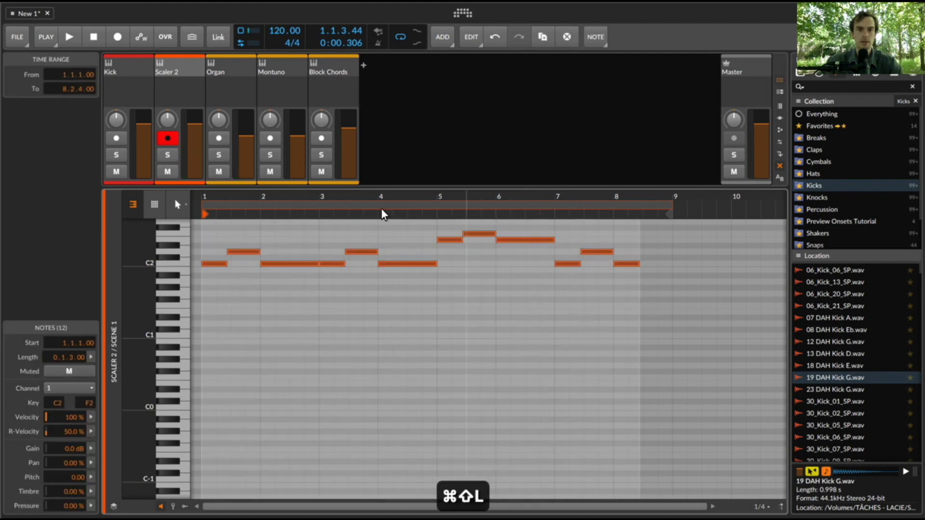
- Turn on Perform in Scaler 2 and choose the Accento performance from the Adagio group
{"action": "double_click", "coordinate": [183, 71]}
{"action": "left_click", "coordinate": [143, 481]}
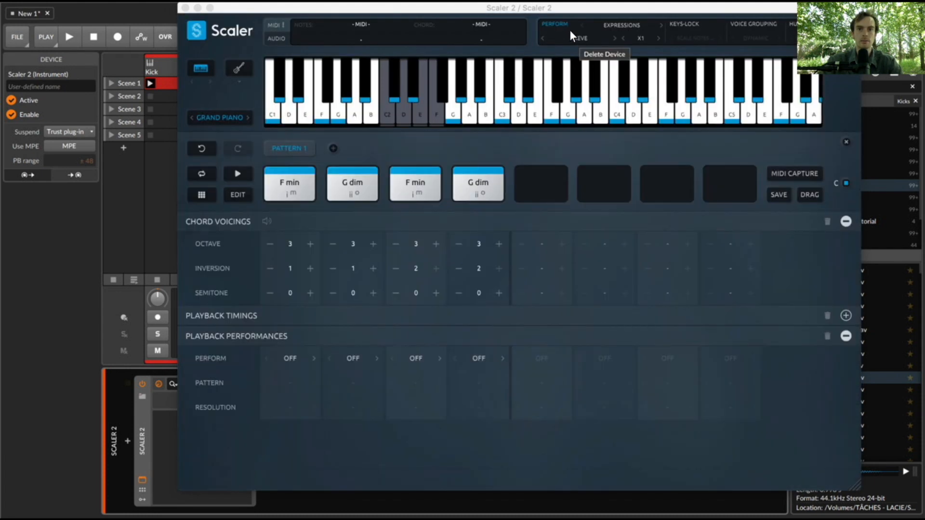
{"action": "left_click", "coordinate": [569, 30]}
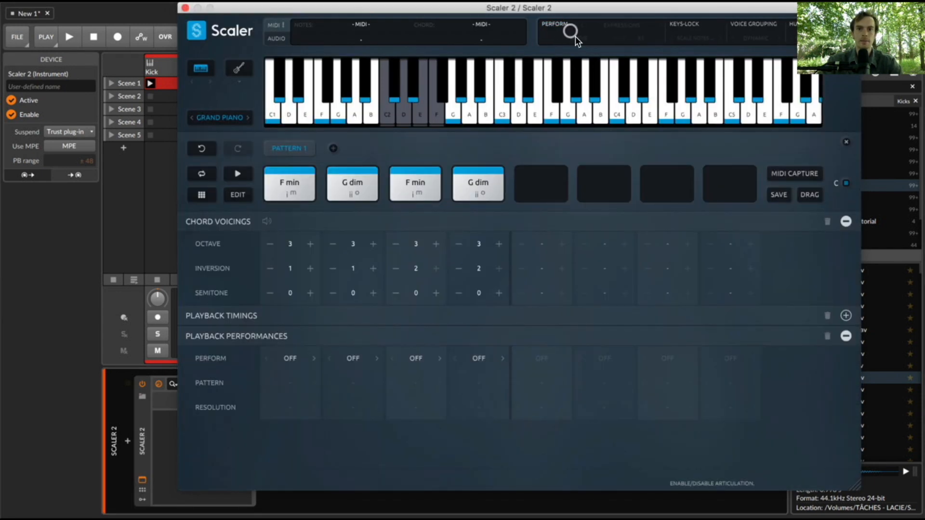
{"action": "left_click", "coordinate": [558, 25]}
{"action": "mouse_move", "coordinate": [591, 56]}
{"action": "mouse_move", "coordinate": [668, 56]}
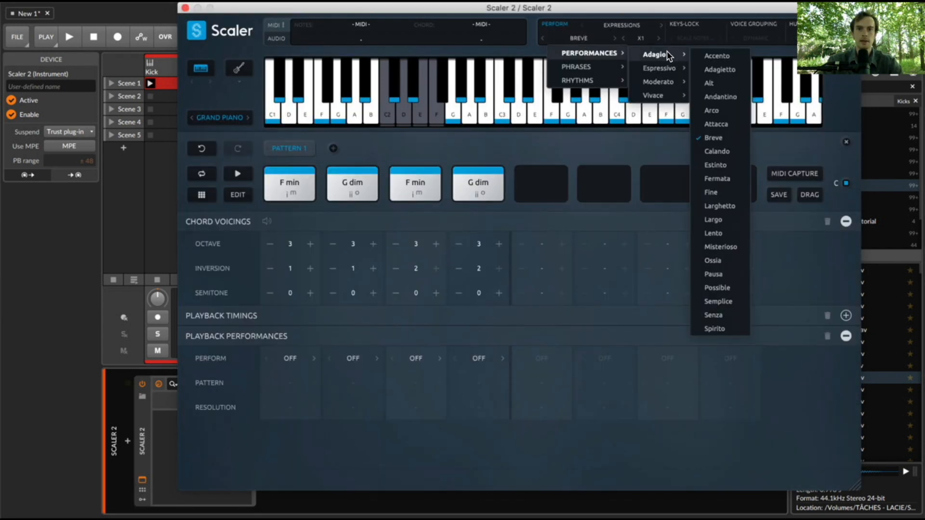
{"action": "left_click", "coordinate": [720, 69]}
{"action": "left_click", "coordinate": [185, 9]}
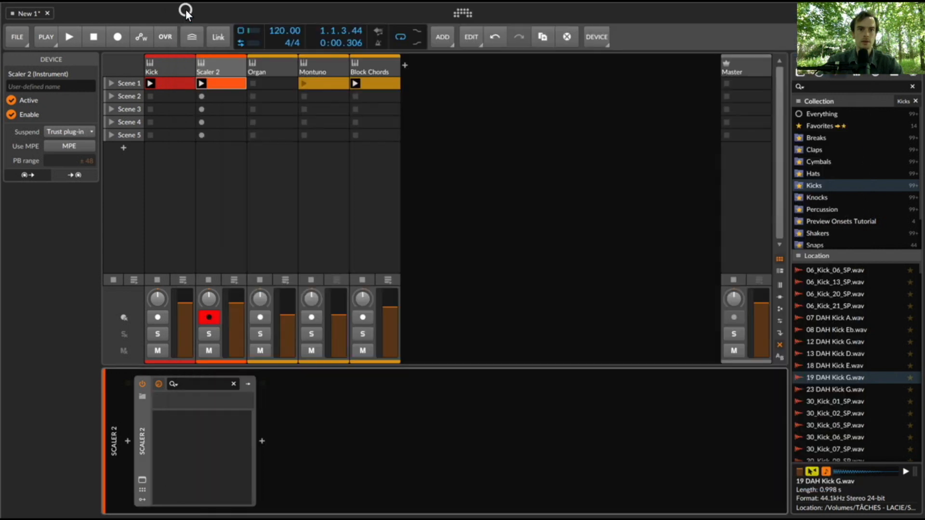
- Solo the Organ track, start playback and set the track's volume to about -2.1 dB
{"action": "left_click", "coordinate": [208, 334]}
{"action": "left_click", "coordinate": [260, 333]}
{"action": "key", "text": "space"}
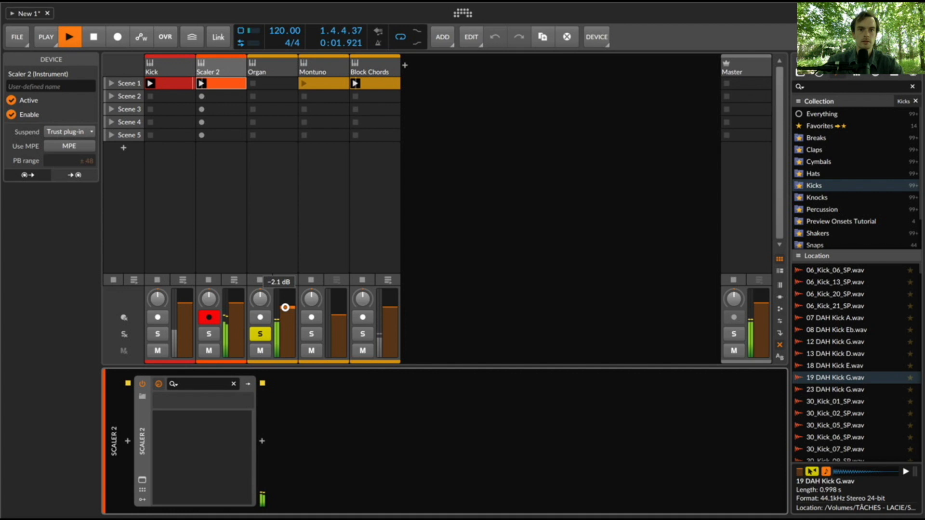
- Review the Scaler 2 clip's notes and Scaler's chord pattern during playback, then stop playback
{"action": "double_click", "coordinate": [221, 86]}
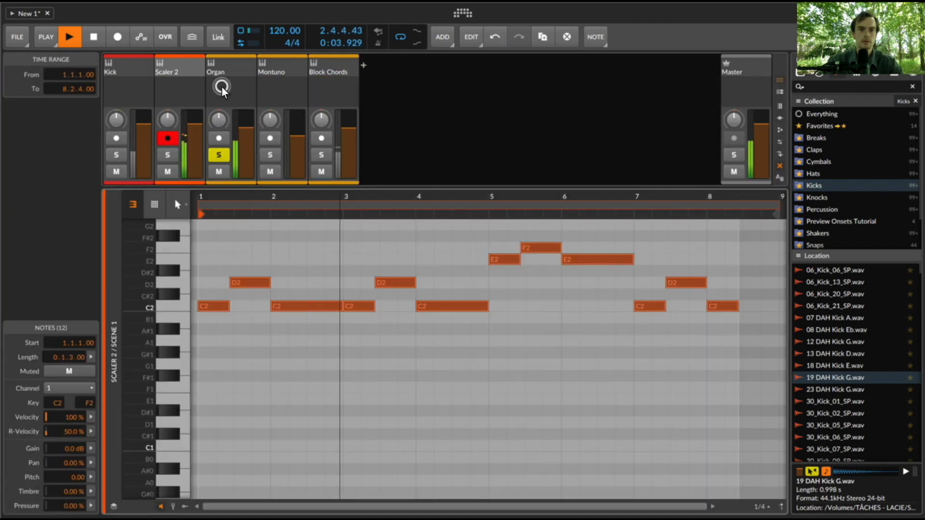
{"action": "left_click", "coordinate": [318, 257]}
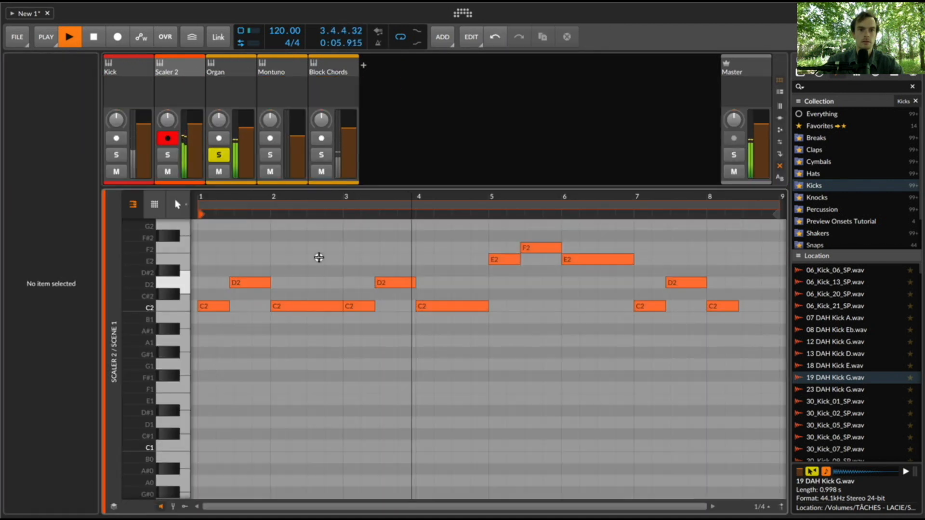
{"action": "key", "text": "d"}
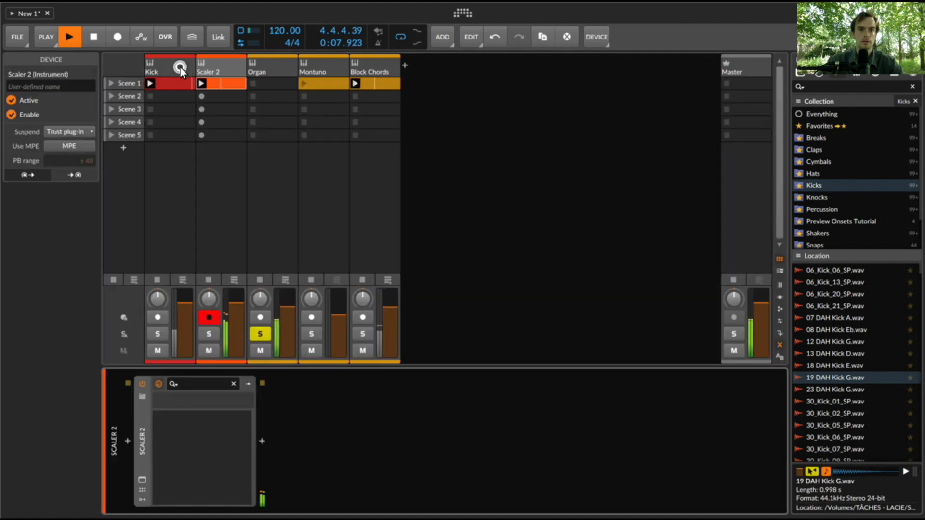
{"action": "left_click", "coordinate": [142, 481]}
{"action": "left_click", "coordinate": [238, 466]}
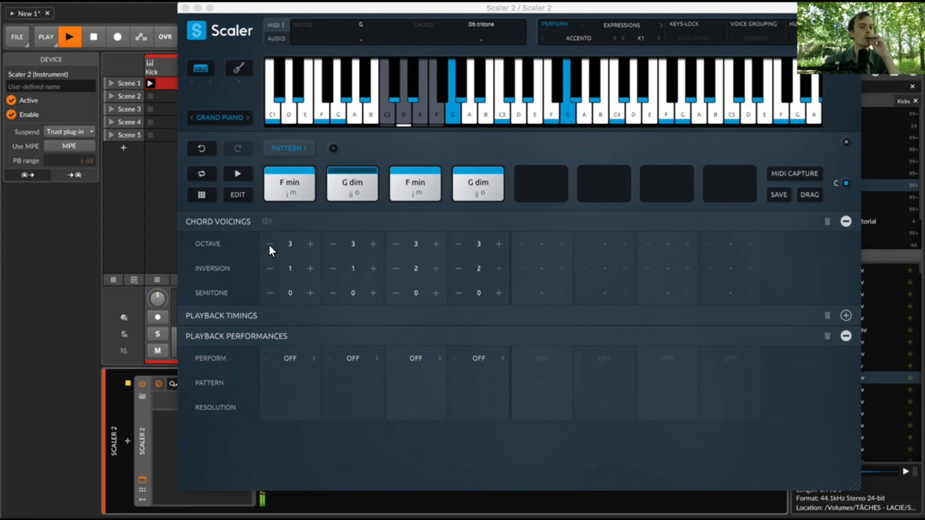
{"action": "key", "text": "space"}
- Show the Tonic: F chord variations and replace both F min chords in Pattern 1 with F min9
{"action": "left_click", "coordinate": [236, 194]}
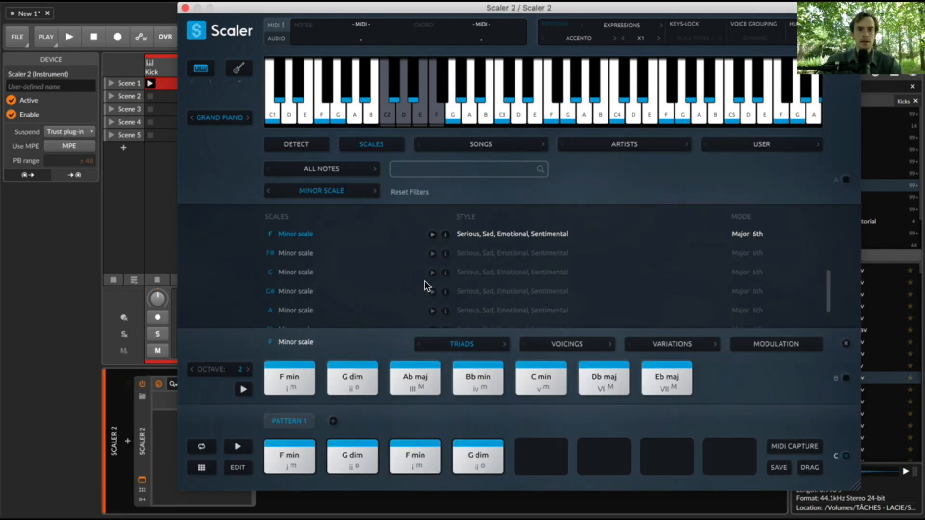
{"action": "left_click", "coordinate": [669, 344]}
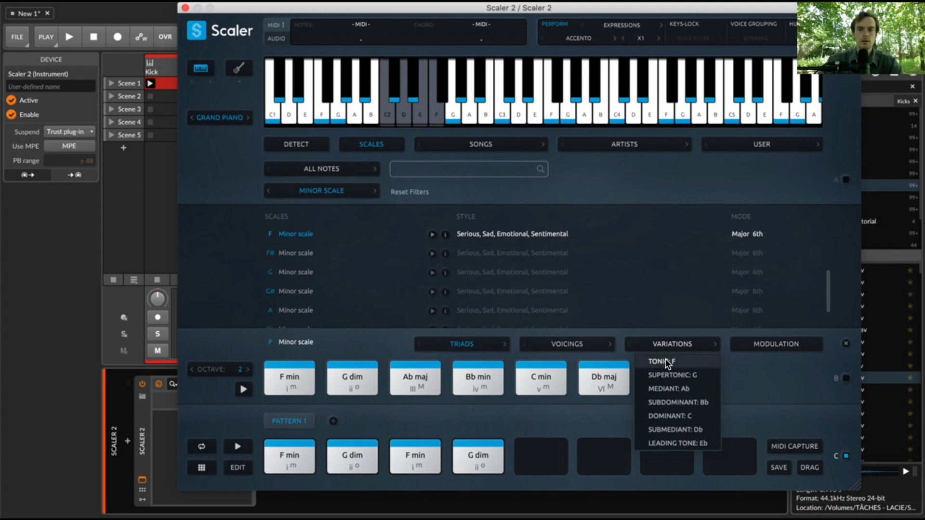
{"action": "left_click", "coordinate": [665, 359]}
{"action": "left_click", "coordinate": [667, 381]}
{"action": "left_click_drag", "start_coordinate": [792, 380], "coordinate": [298, 450]}
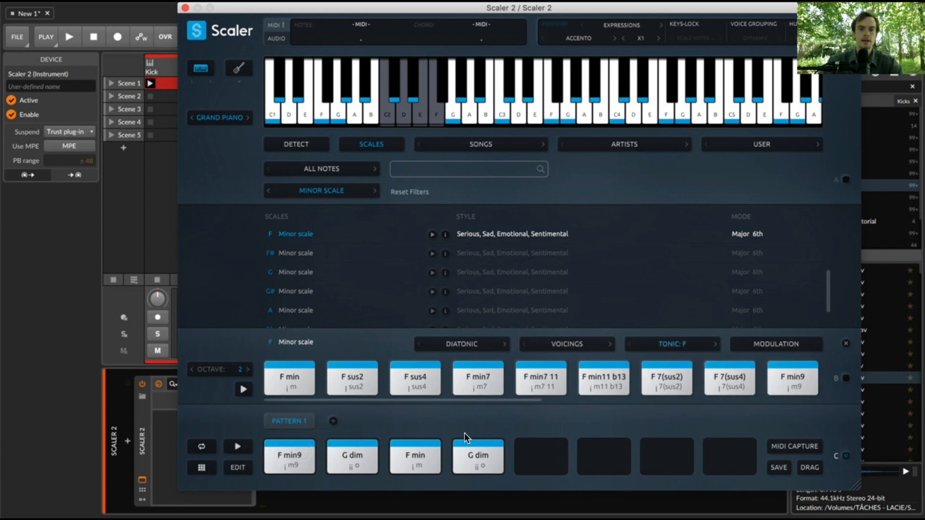
{"action": "left_click_drag", "start_coordinate": [783, 384], "coordinate": [424, 462]}
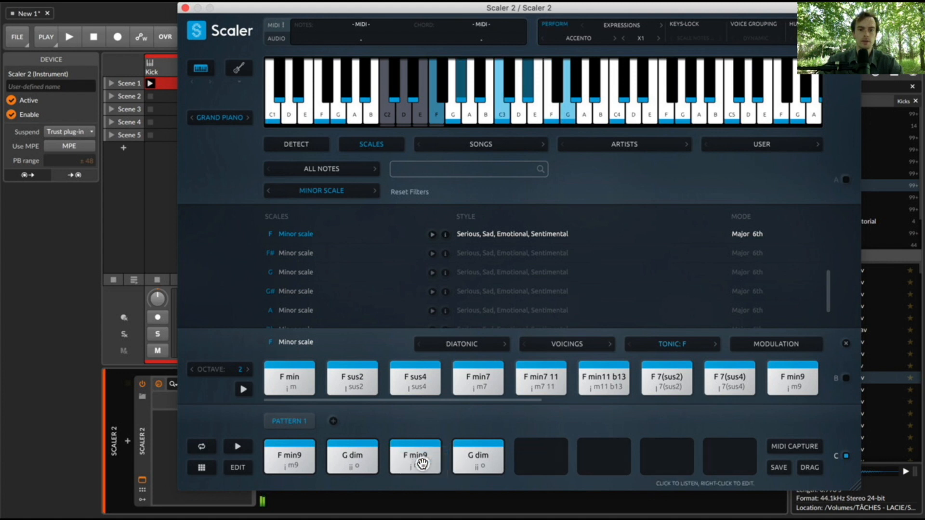
- Show the Supertonic: G variations and replace both G dim chords in Pattern 1 with G min7(b5)
{"action": "left_click", "coordinate": [660, 342]}
{"action": "left_click", "coordinate": [665, 374]}
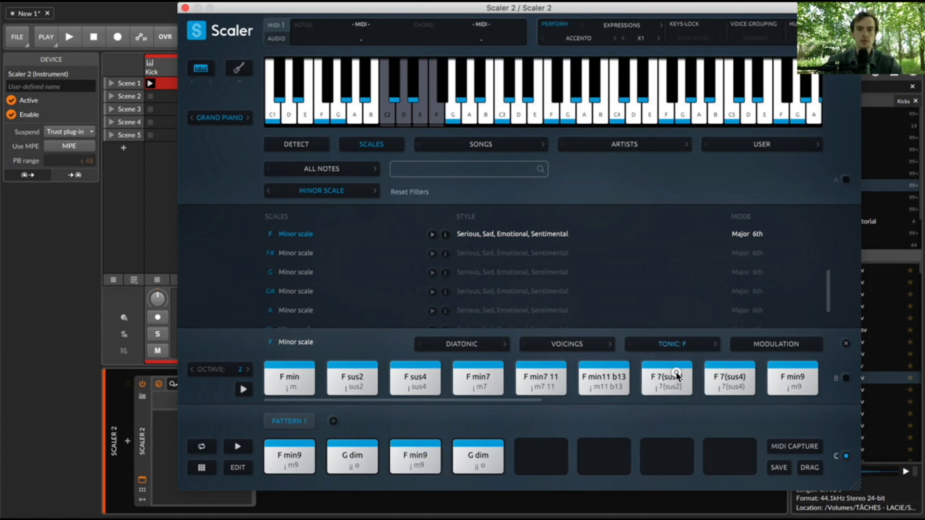
{"action": "left_click_drag", "start_coordinate": [338, 379], "coordinate": [479, 457]}
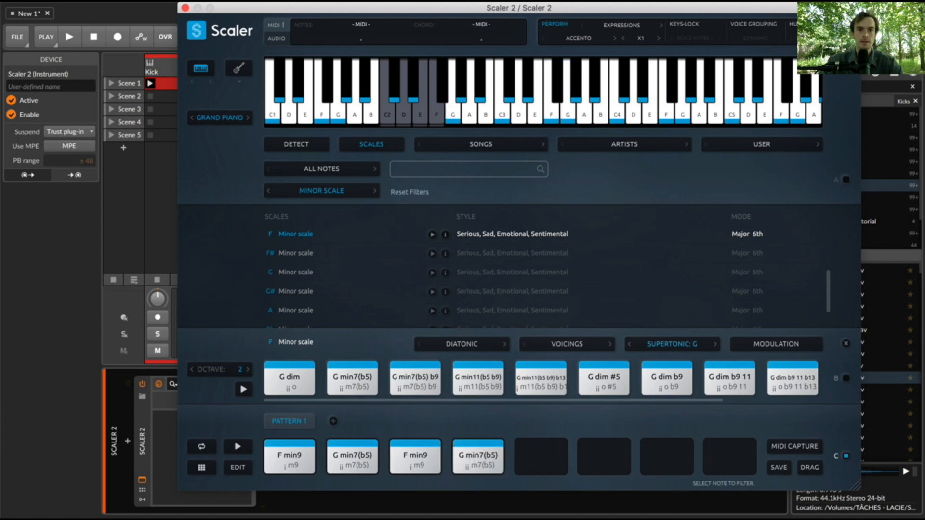
- Arm the Organ track, record a clip into its Scene 1 slot and adjust the track's volume during recording
{"action": "left_click", "coordinate": [185, 8]}
{"action": "left_click", "coordinate": [261, 319]}
{"action": "left_click", "coordinate": [251, 84]}
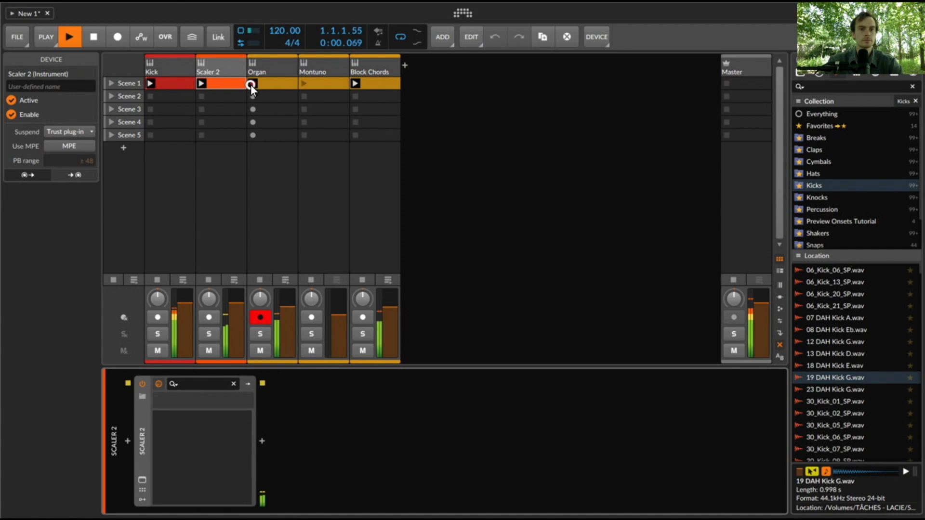
{"action": "left_click_drag", "start_coordinate": [290, 306], "coordinate": [291, 301]}
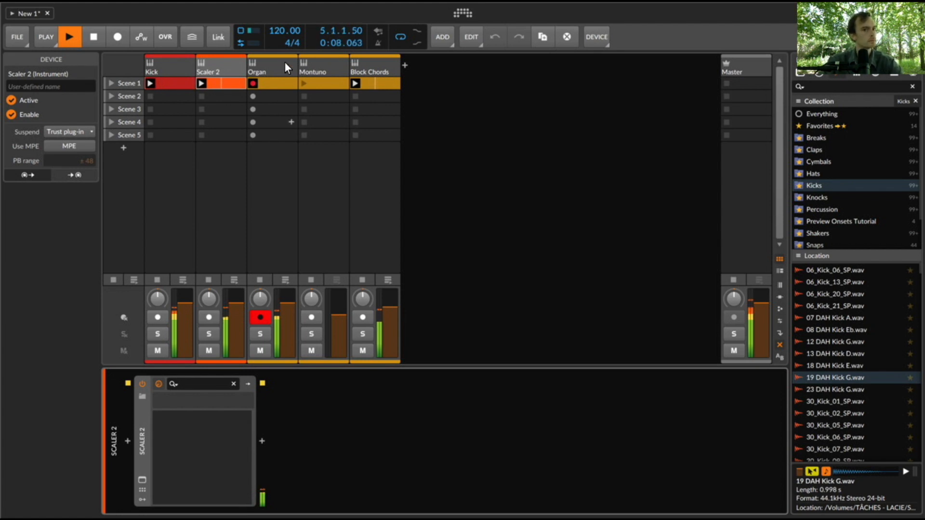
- Modulate the Organ's 12th drawbar with the ADSR envelope at an amount of 0.563
{"action": "left_click", "coordinate": [267, 68]}
{"action": "left_click", "coordinate": [178, 414]}
{"action": "left_click_drag", "start_coordinate": [265, 448], "coordinate": [264, 444]}
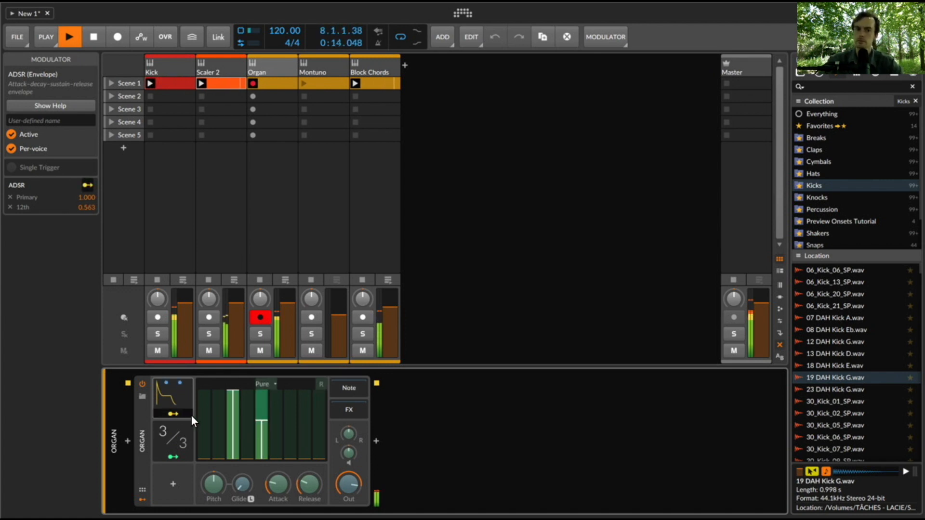
- Stop recording the Organ clip in Scene 1 and delete the Scaler 2 track's Scene 1 clip
{"action": "left_click", "coordinate": [253, 83]}
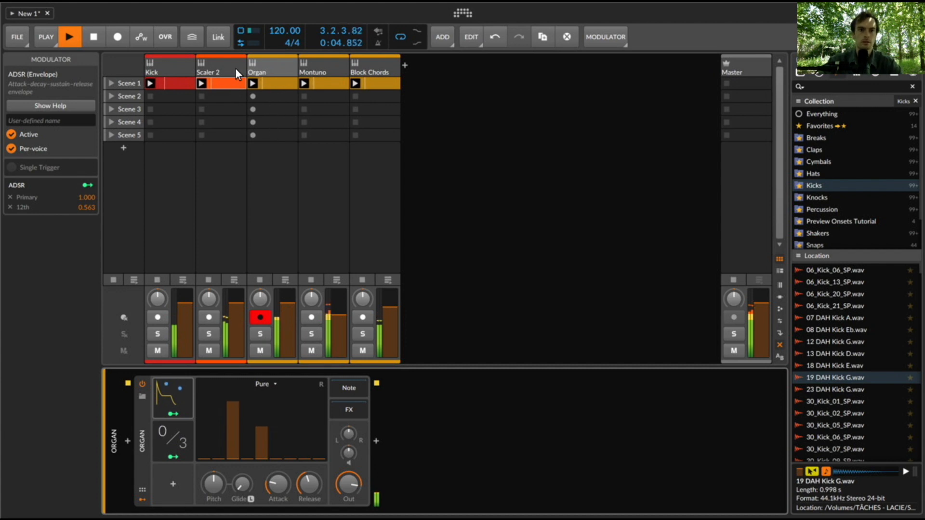
{"action": "left_click", "coordinate": [226, 83]}
{"action": "key", "text": "BackSpace"}
- Transpose all notes in the Organ's Scene 1 clip up one octave and return to the track's devices
{"action": "left_click", "coordinate": [264, 85]}
{"action": "double_click", "coordinate": [264, 85]}
{"action": "key", "text": "super+a"}
{"action": "key", "text": "shift+Up"}
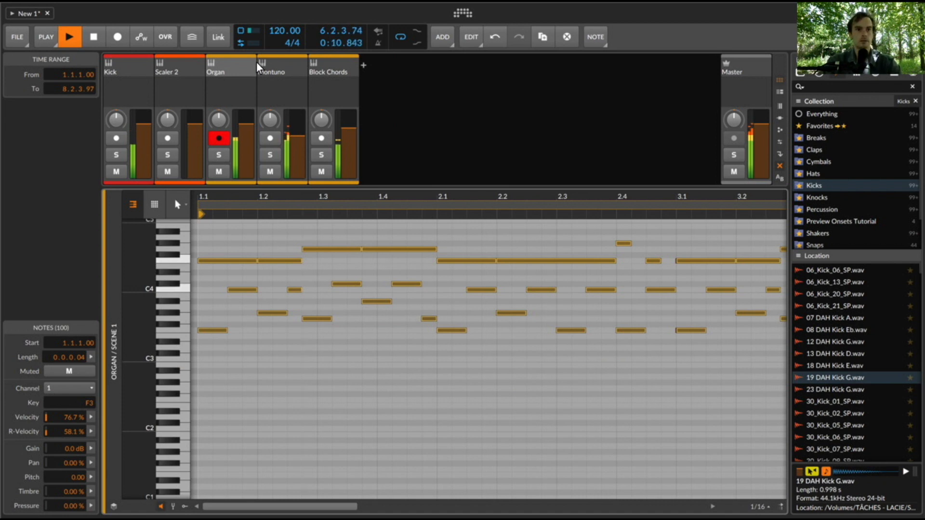
{"action": "key", "text": "d"}
- Shorten the decay of the Organ's ADSR envelope, add a Delay-2 device after the organ and stop playback
{"action": "left_click", "coordinate": [175, 406]}
{"action": "left_click_drag", "start_coordinate": [234, 480], "coordinate": [255, 511]}
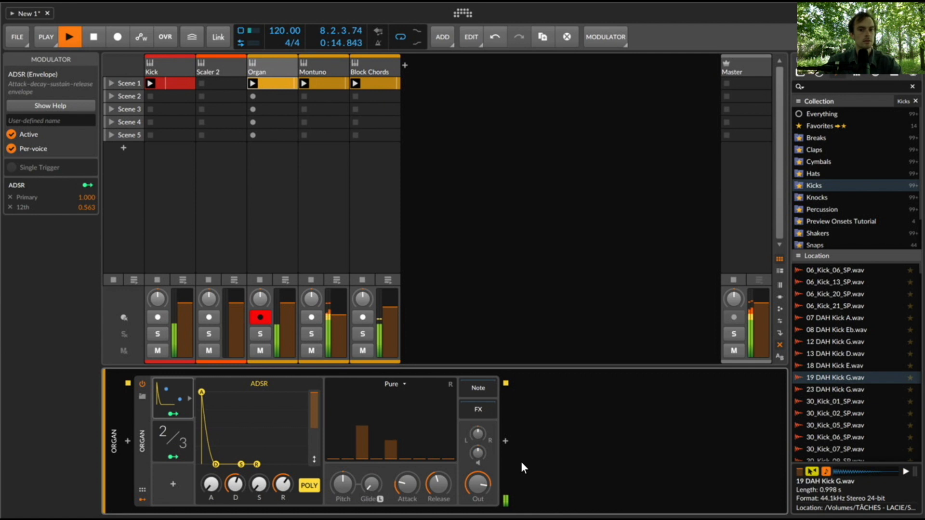
{"action": "left_click", "coordinate": [505, 441]}
{"action": "type", "text": "de"}
{"action": "key", "text": "Down"}
{"action": "key", "text": "Down"}
{"action": "key", "text": "Down"}
{"action": "key", "text": "Down"}
{"action": "key", "text": "Down"}
{"action": "key", "text": "Down"}
{"action": "key", "text": "Down"}
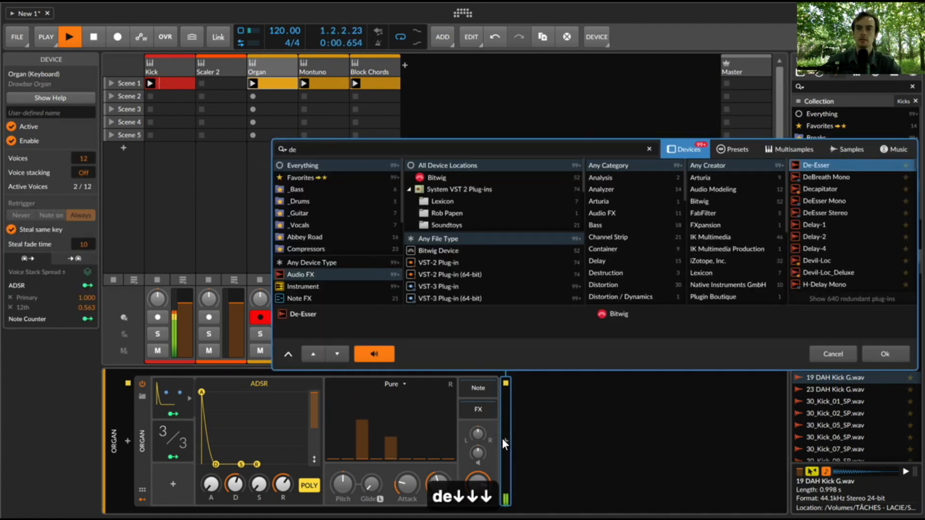
{"action": "key", "text": "Return"}
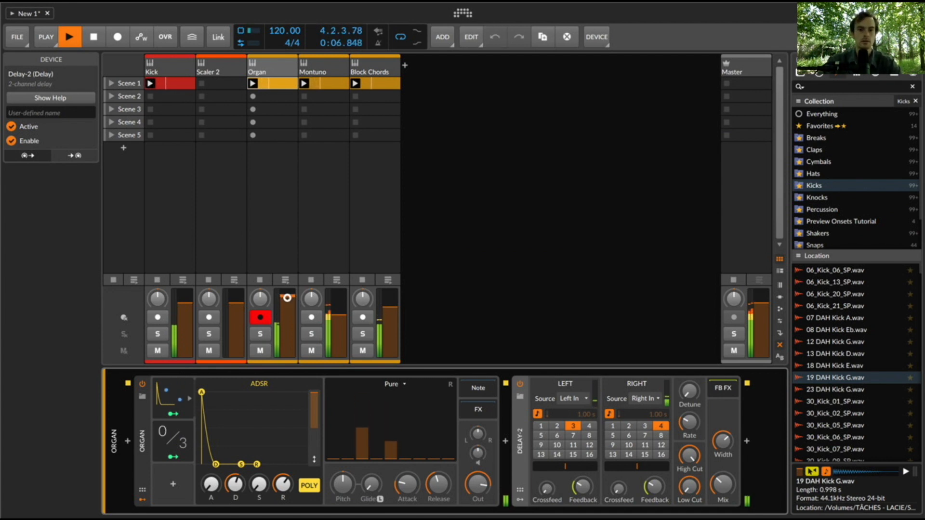
{"action": "key", "text": "space"}
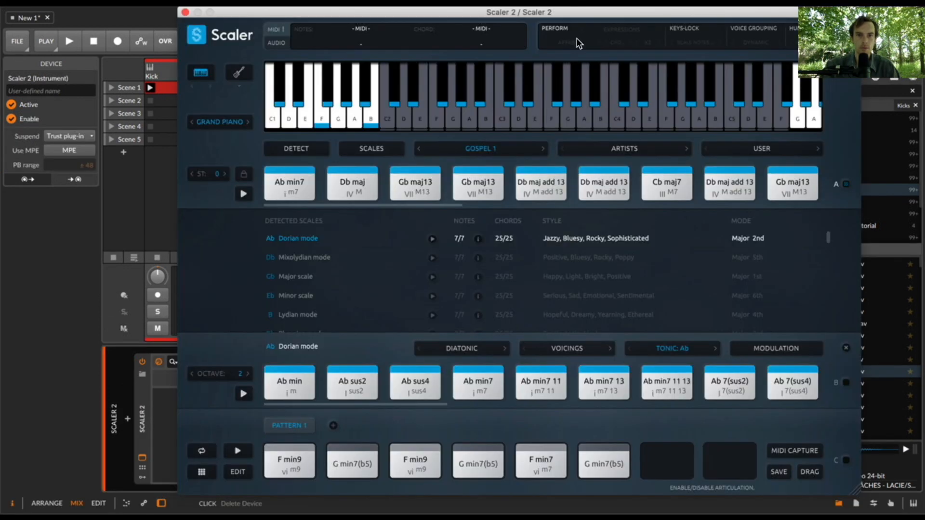
- Enable Perform in Scaler 2 with the Con Amore phrase Affabile at X1 speed and close the plug-in window
{"action": "left_click", "coordinate": [571, 38]}
{"action": "left_click", "coordinate": [573, 42]}
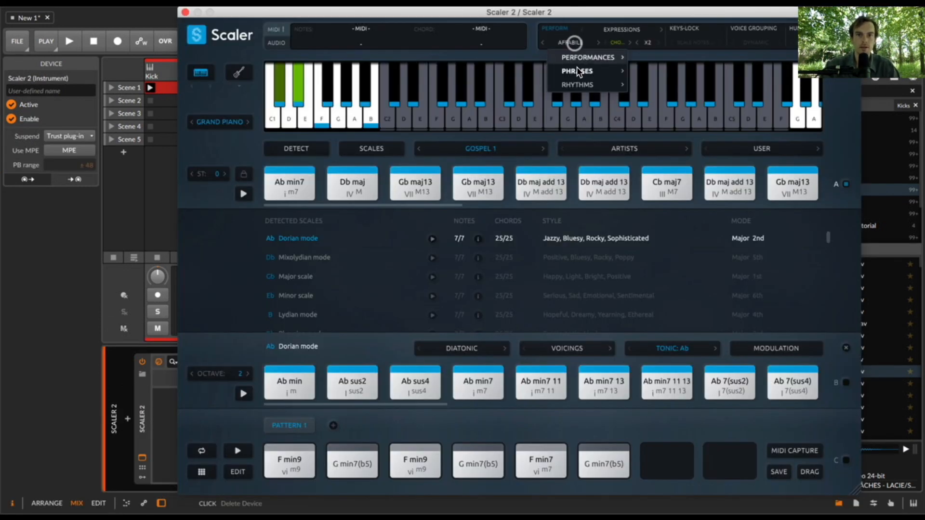
{"action": "mouse_move", "coordinate": [591, 58]}
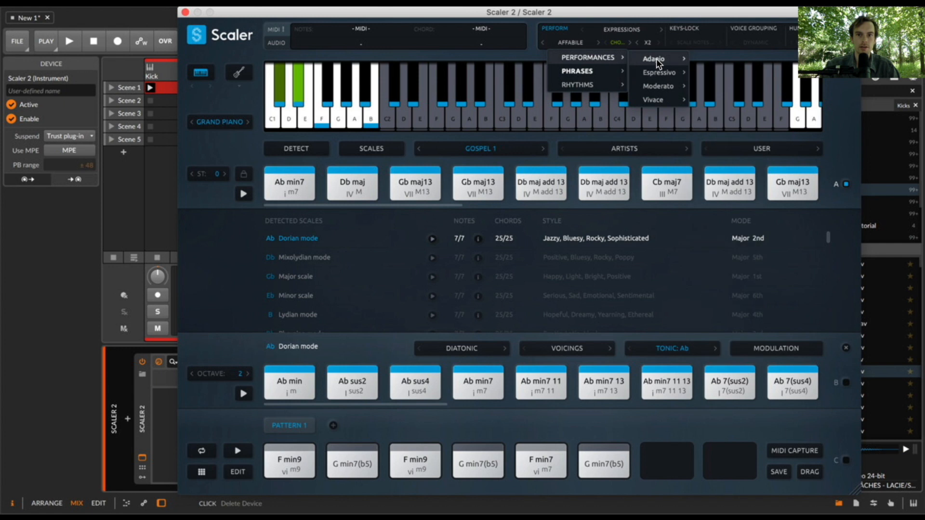
{"action": "mouse_move", "coordinate": [673, 76]}
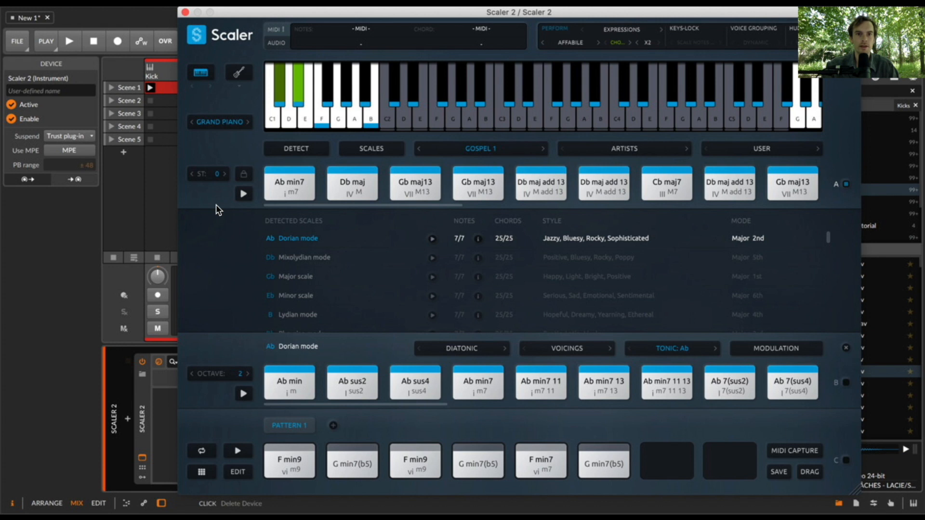
{"action": "left_click", "coordinate": [578, 47]}
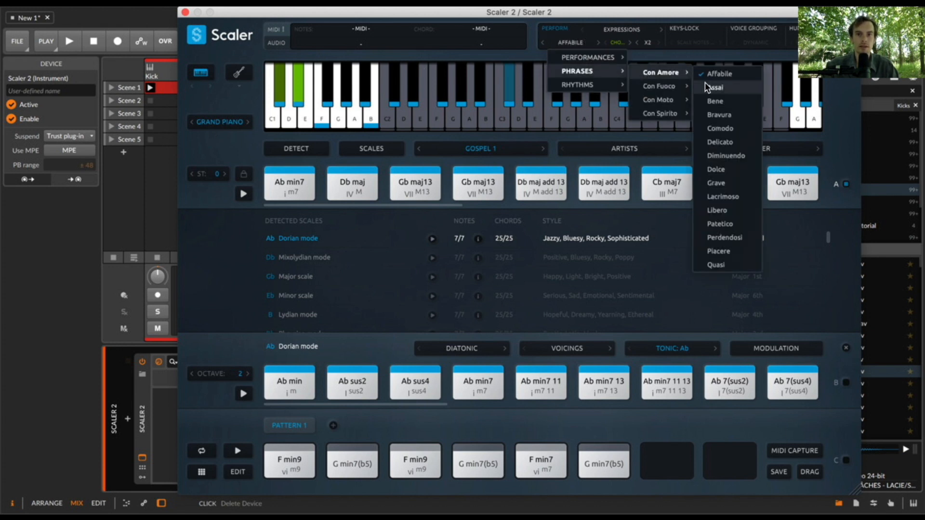
{"action": "left_click", "coordinate": [719, 74]}
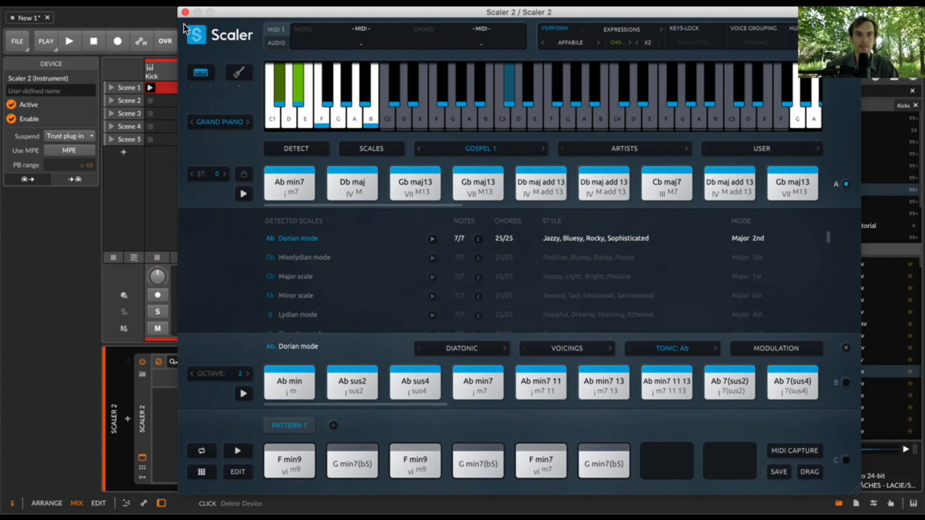
{"action": "left_click", "coordinate": [637, 42]}
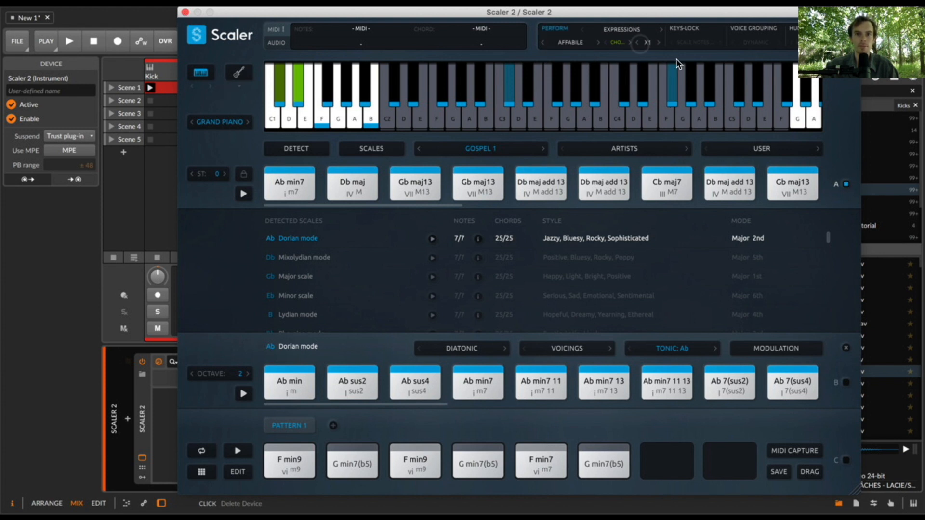
{"action": "left_click", "coordinate": [185, 12]}
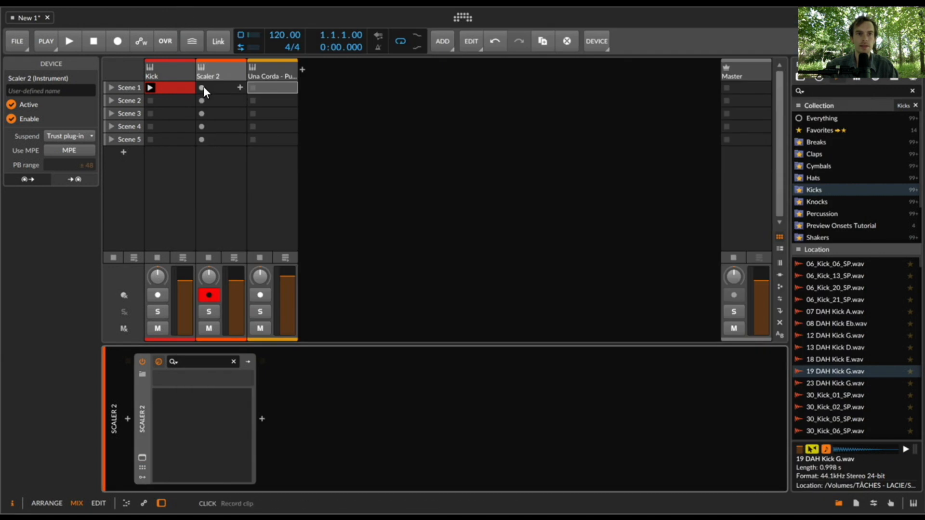
- Record a clip into the Scaler 2 track's Scene 1 slot, then recheck the plug-in's performance settings
{"action": "left_click", "coordinate": [203, 86]}
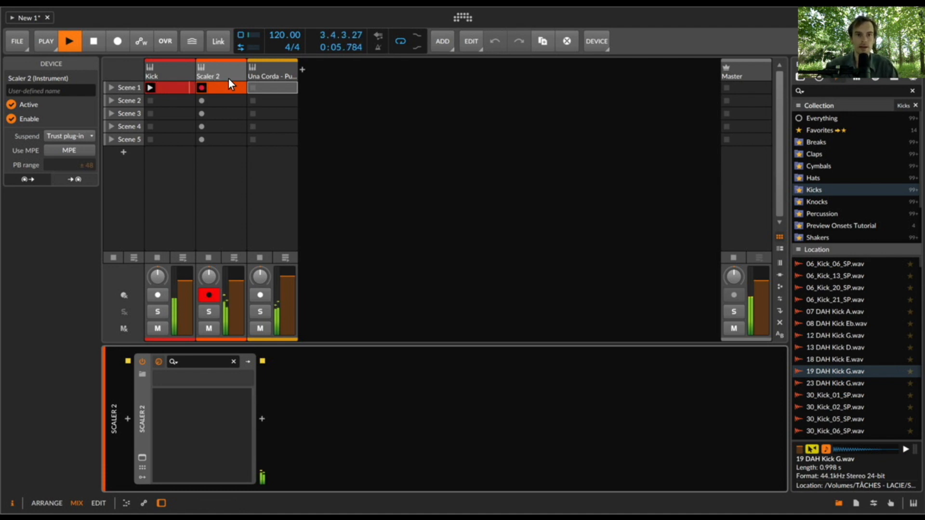
{"action": "key", "text": "space"}
{"action": "left_click", "coordinate": [142, 458]}
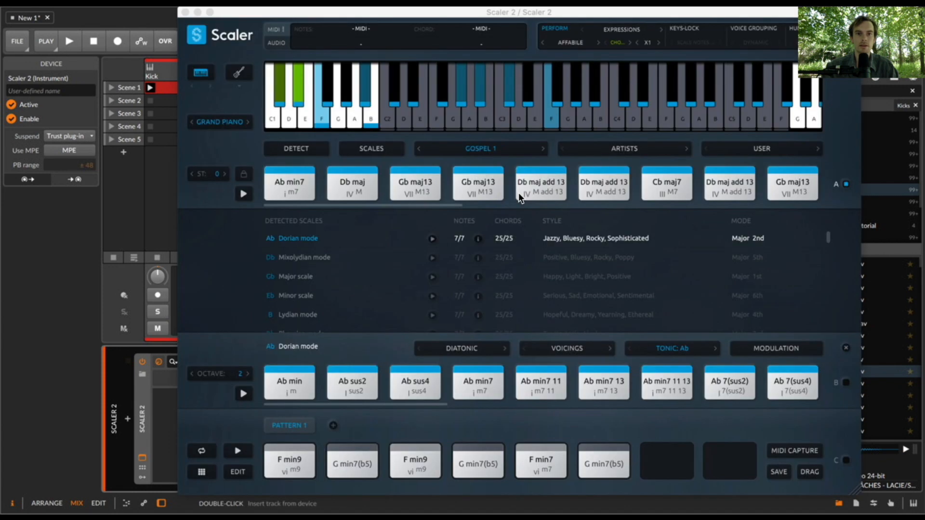
{"action": "left_click", "coordinate": [185, 12]}
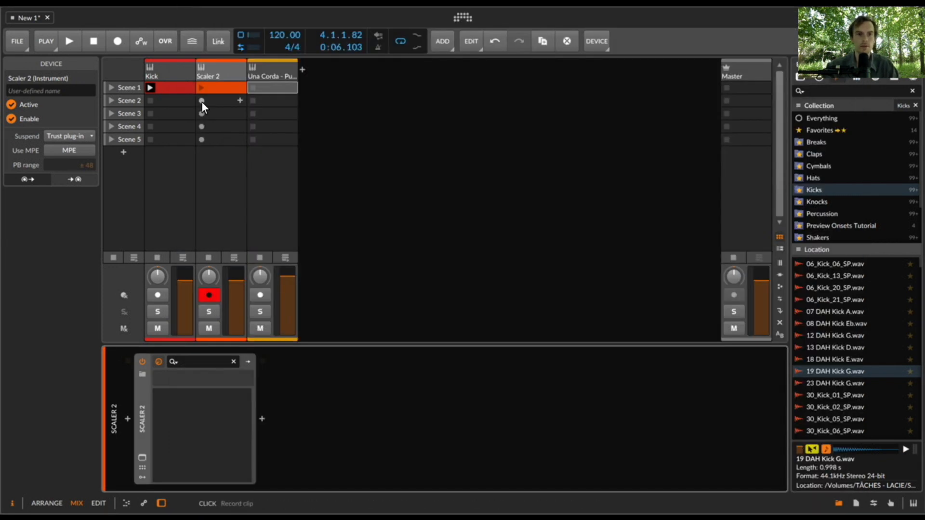
{"action": "left_click", "coordinate": [141, 457]}
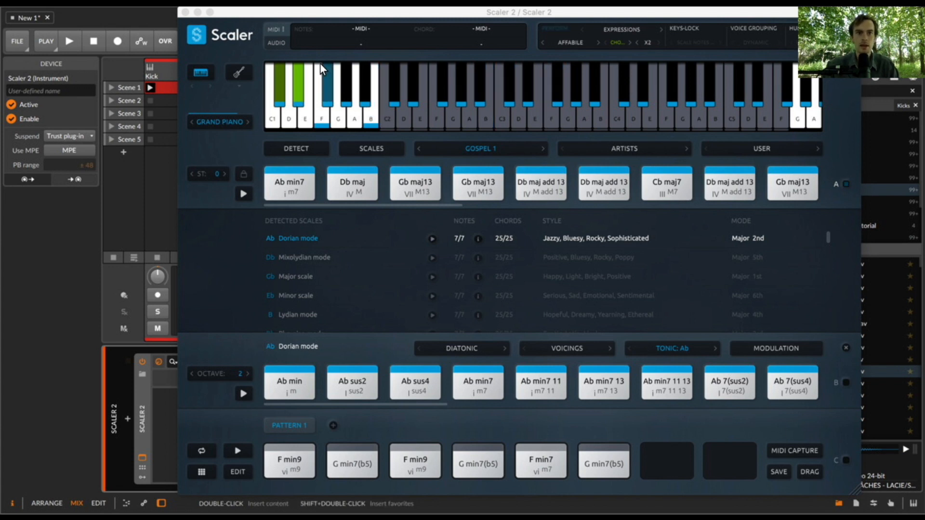
{"action": "left_click", "coordinate": [183, 12]}
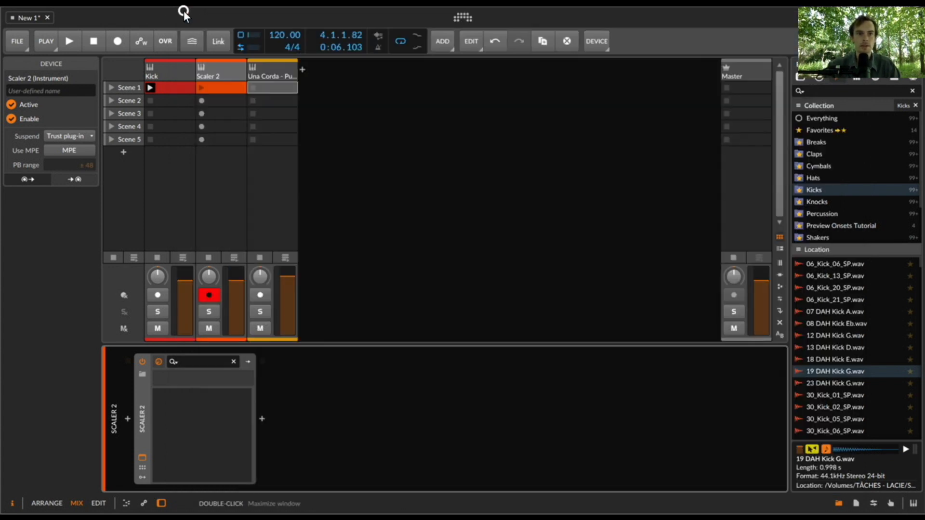
- Record two more clips on the Scaler 2 track, one in Scene 2 and one in Scene 3
{"action": "left_click", "coordinate": [201, 101]}
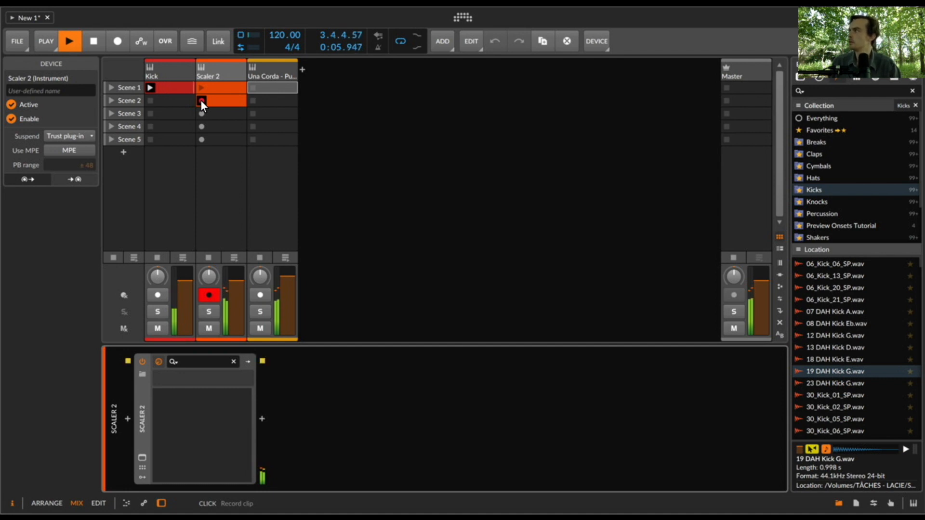
{"action": "key", "text": "space"}
{"action": "left_click", "coordinate": [202, 111]}
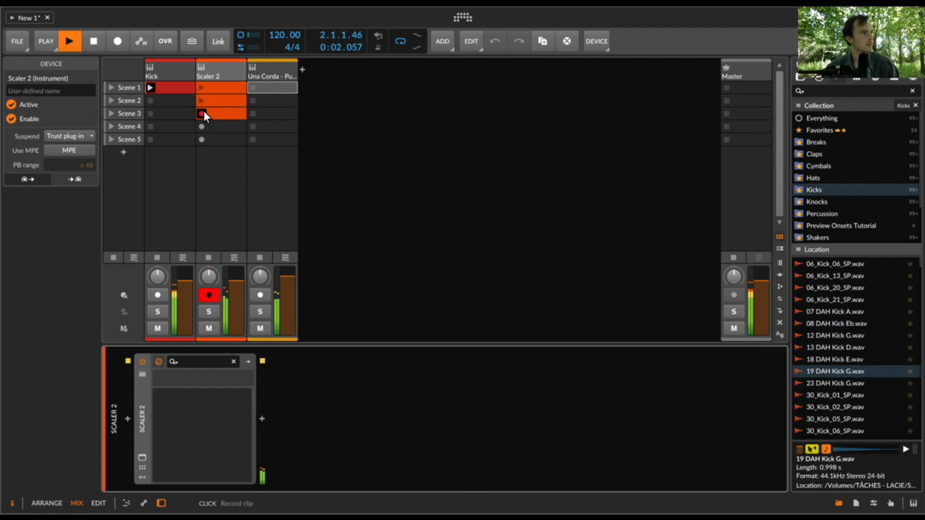
{"action": "key", "text": "space"}
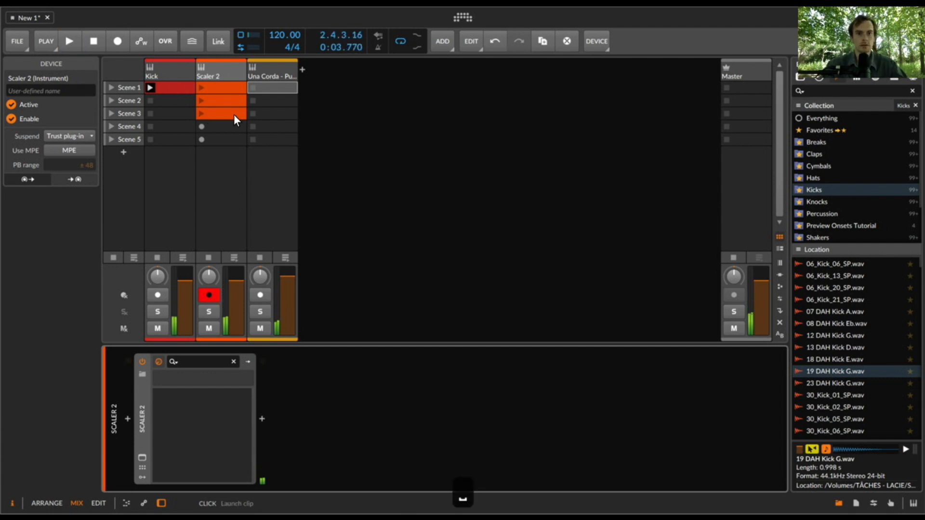
- Quantize all notes in the Scaler 2 track's Scene 3 clip and make them legato
{"action": "double_click", "coordinate": [238, 115]}
{"action": "key", "text": "super+a"}
{"action": "key", "text": "super+u"}
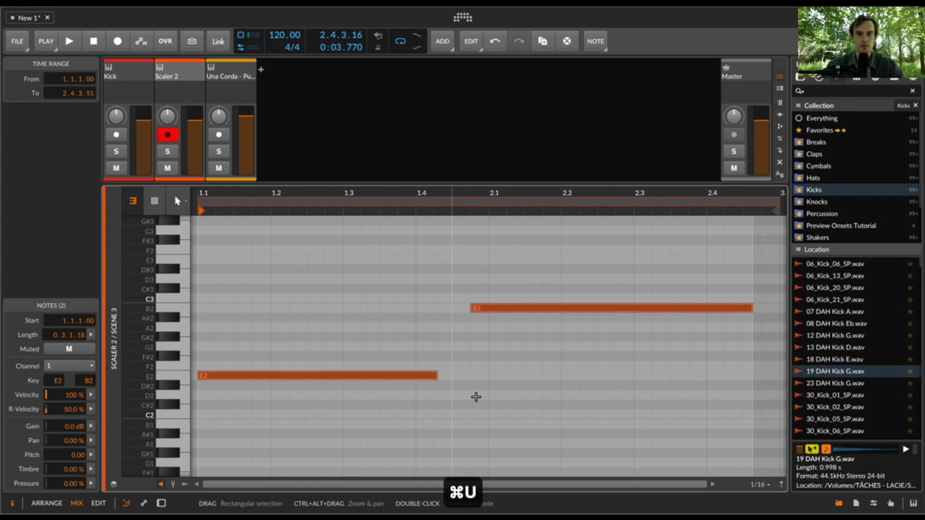
{"action": "left_click", "coordinate": [580, 352]}
{"action": "key", "text": "super+a"}
{"action": "key", "text": "super+l"}
- Shorten the E2 note to a length of 0.3.0.00 and play the clip back
{"action": "left_click", "coordinate": [428, 320]}
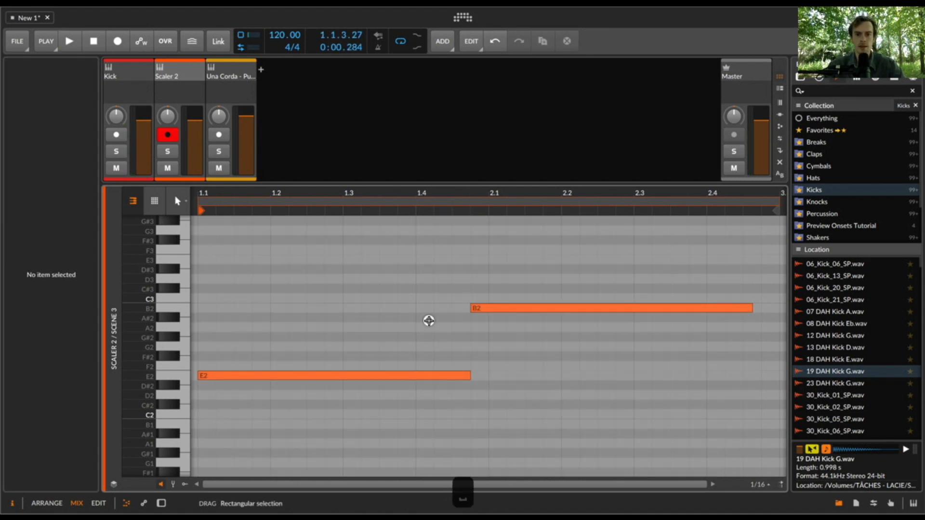
{"action": "left_click_drag", "start_coordinate": [470, 376], "coordinate": [412, 381]}
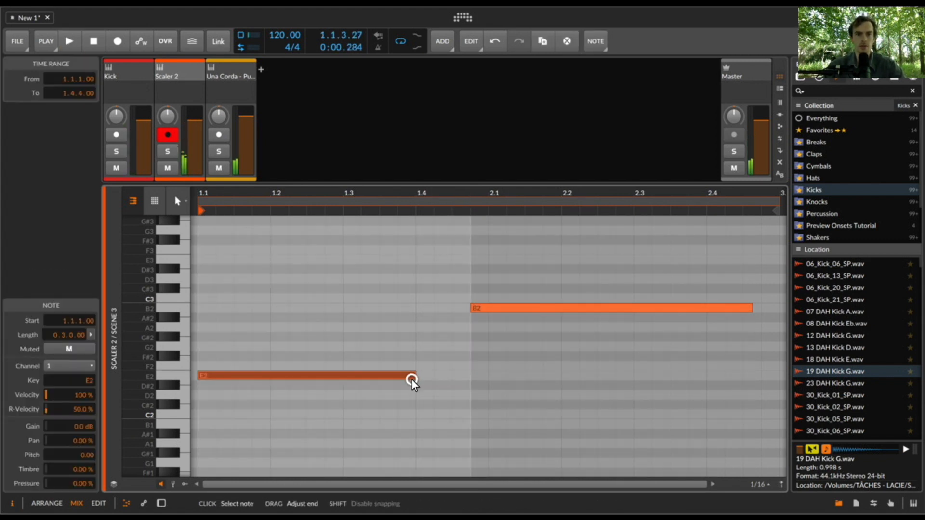
{"action": "key", "text": "e"}
{"action": "double_click", "coordinate": [203, 114]}
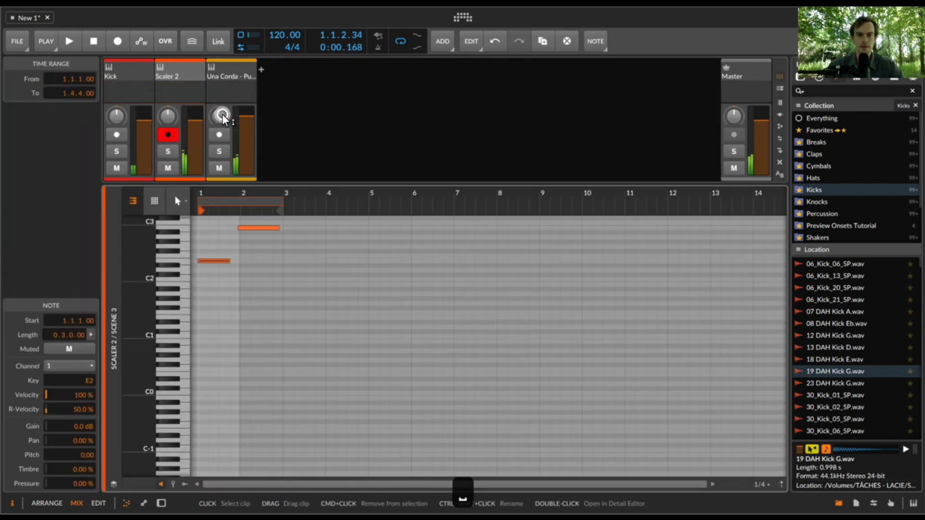
{"action": "left_click_drag", "start_coordinate": [216, 198], "coordinate": [216, 196]}
{"action": "key", "text": "space"}
{"action": "key", "text": "space"}
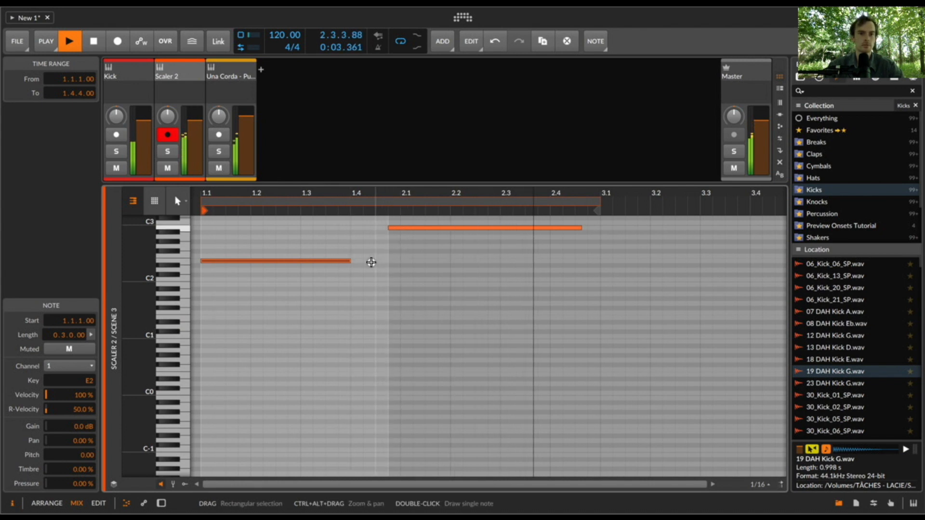
{"action": "key", "text": "space"}
- Add a short E2 note at 1.4.2 with a length of 0.0.0.75
{"action": "double_click", "coordinate": [371, 261]}
{"action": "key", "text": "bracketleft"}
{"action": "key", "text": "bracketleft"}
{"action": "key", "text": "bracketleft"}
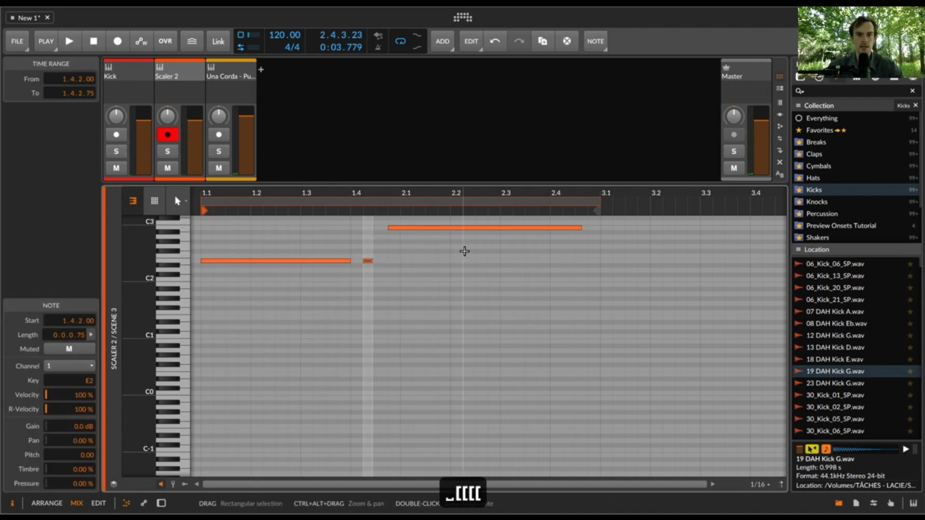
- Move the B2 note to start at 2.1.1, lower its pitch to C2 and play the clip
{"action": "left_click_drag", "start_coordinate": [418, 230], "coordinate": [433, 231]}
{"action": "key", "text": "Up"}
{"action": "key", "text": "Down"}
{"action": "key", "text": "Down"}
{"action": "key", "text": "Down"}
{"action": "key", "text": "Down"}
{"action": "key", "text": "Down"}
{"action": "key", "text": "Down"}
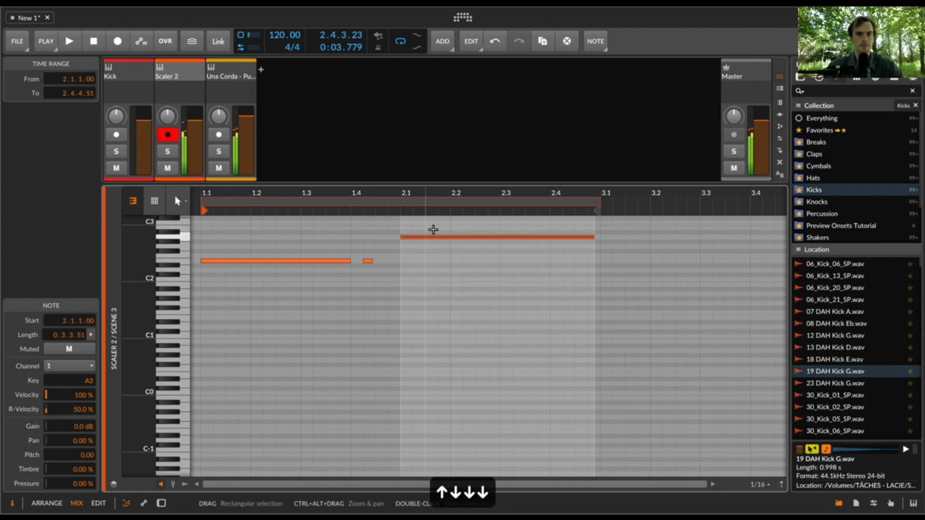
{"action": "key", "text": "Down"}
{"action": "key", "text": "Down"}
{"action": "key", "text": "Down"}
{"action": "key", "text": "Down"}
{"action": "key", "text": "Down"}
{"action": "key", "text": "Down"}
{"action": "key", "text": "Down"}
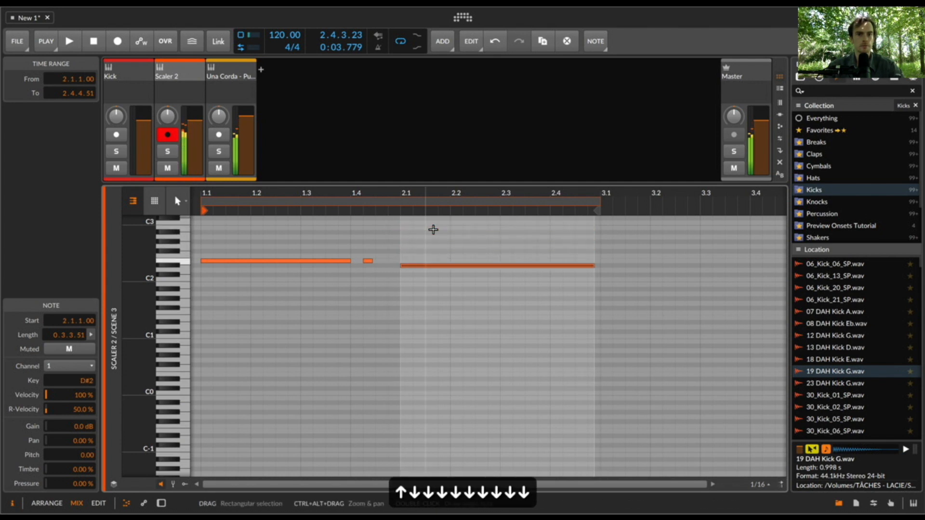
{"action": "key", "text": "Down"}
{"action": "key", "text": "Up"}
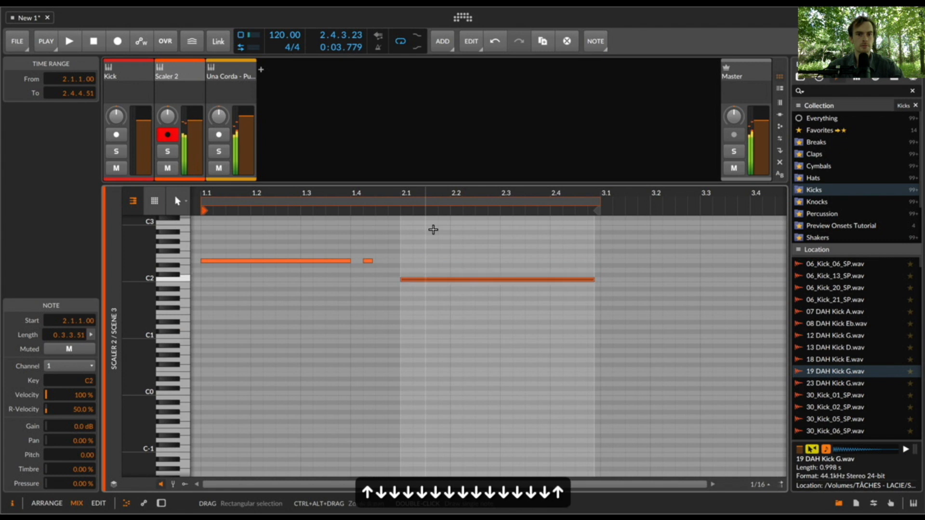
{"action": "key", "text": "space"}
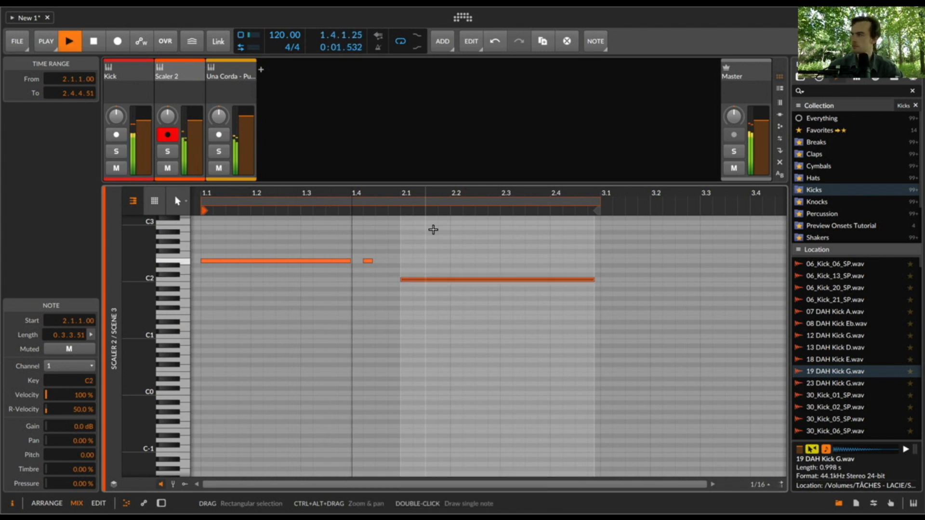
- Move the short E2 note to start at 1.4.3 and quantize all notes in the clip
{"action": "left_click", "coordinate": [368, 261]}
{"action": "key", "text": "super+d"}
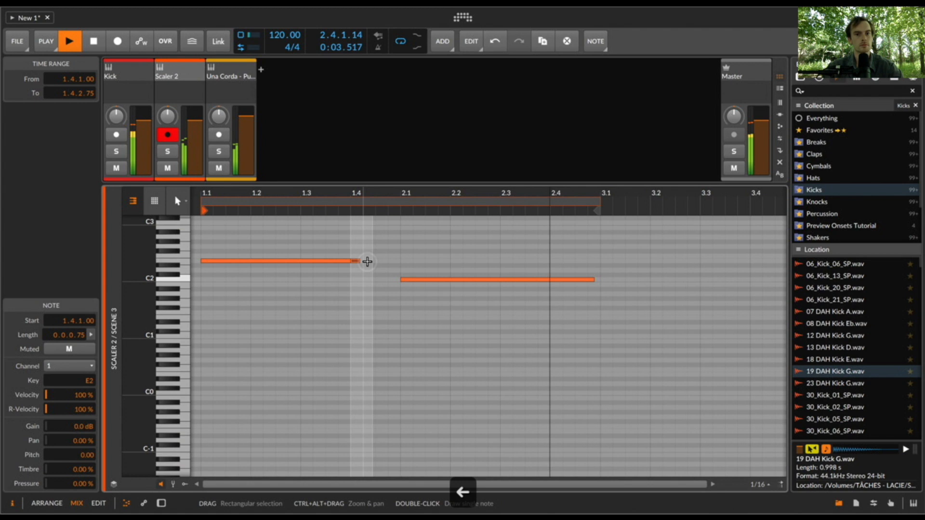
{"action": "key", "text": "Right"}
{"action": "key", "text": "super+a"}
{"action": "key", "text": "super+u"}
{"action": "left_click", "coordinate": [397, 264]}
- Move the C2 note one sixteenth earlier and replay the clip from its start
{"action": "left_click", "coordinate": [413, 278]}
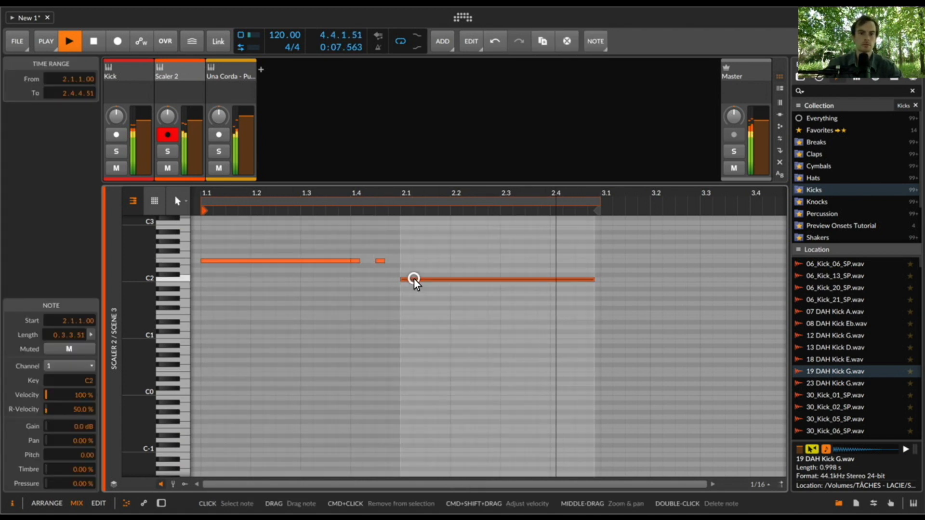
{"action": "key", "text": "Left"}
{"action": "left_click", "coordinate": [378, 261]}
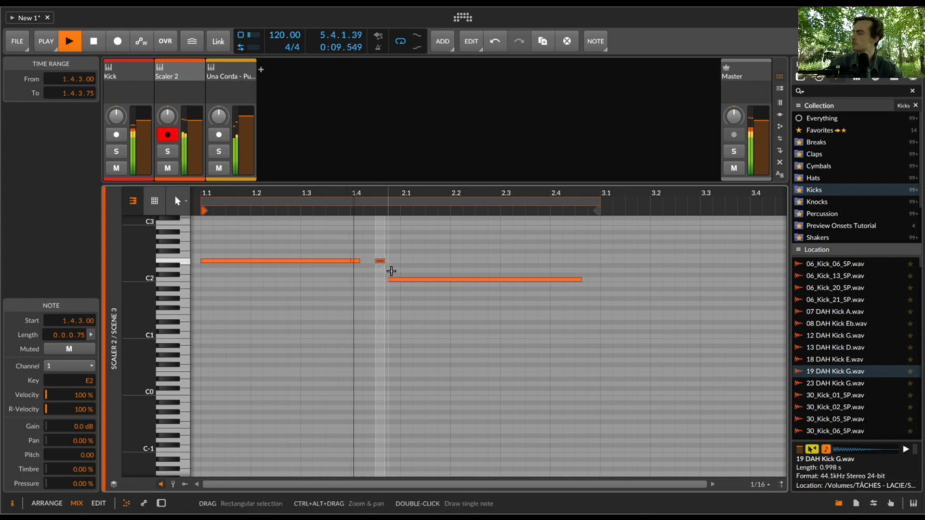
{"action": "key", "text": "space"}
{"action": "key", "text": "space"}
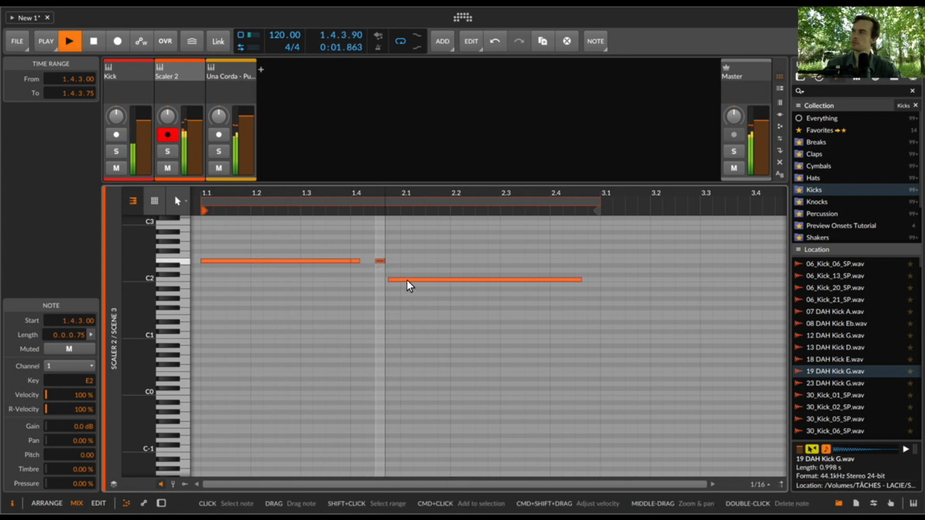
- Move the C2 note to start at 2.1.1 and the short E2 note at 1.4.1 to 1.4.2
{"action": "left_click", "coordinate": [407, 281]}
{"action": "key", "text": "Right"}
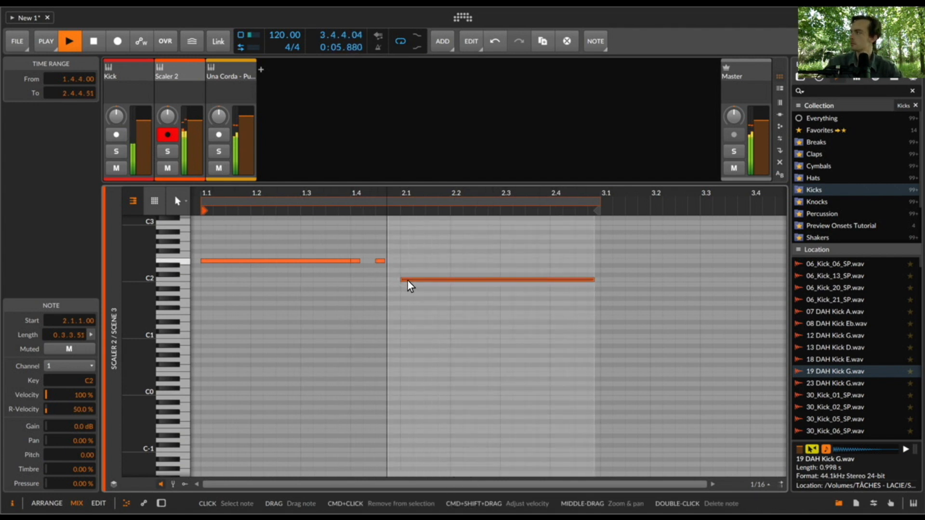
{"action": "left_click", "coordinate": [355, 261]}
{"action": "key", "text": "Right"}
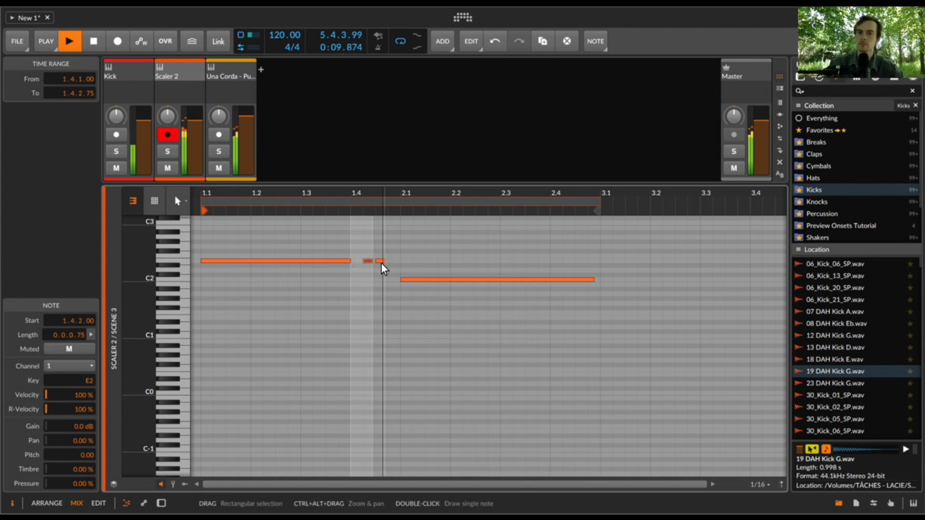
- Delete the short E2 note at 1.4.3, lengthen the one at 1.4.2 to 0.0.1.50 and replay the clip
{"action": "left_click", "coordinate": [379, 261]}
{"action": "left_click", "coordinate": [368, 260]}
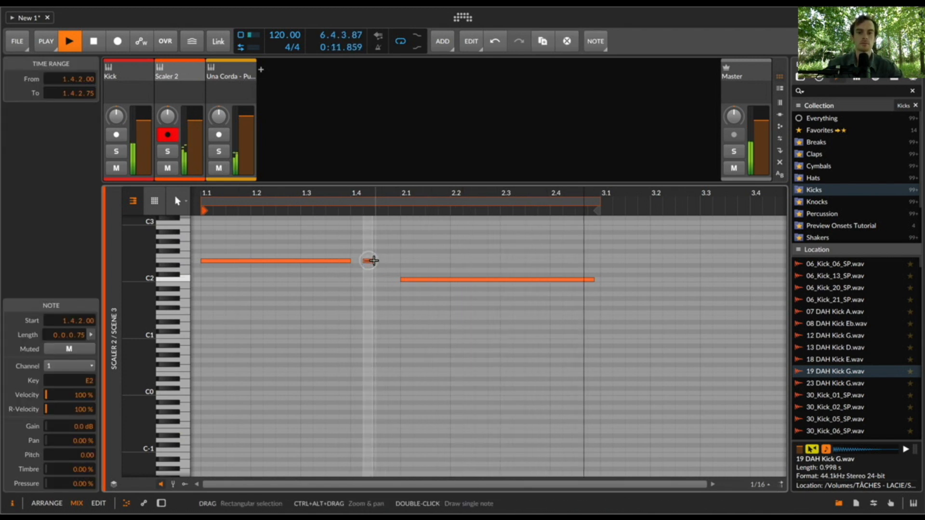
{"action": "key", "text": "space"}
{"action": "key", "text": "space"}
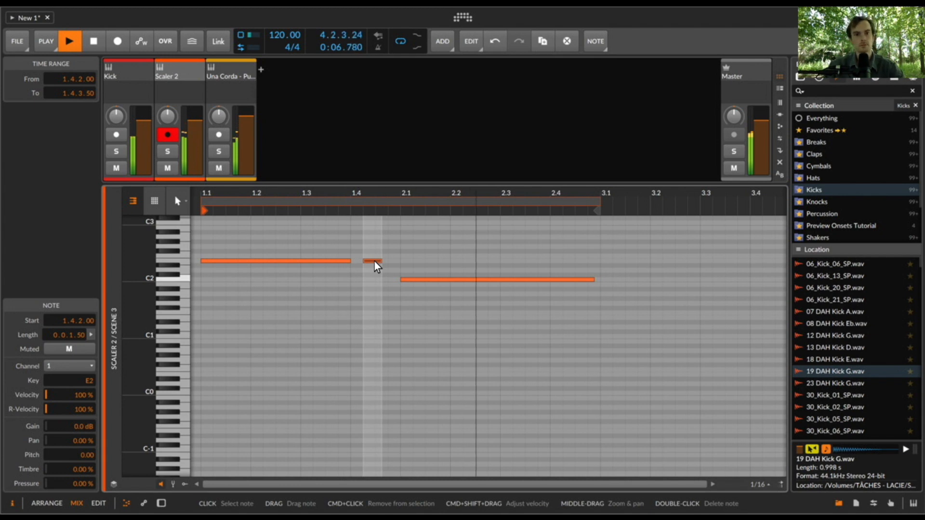
{"action": "key", "text": "space"}
- Arm the Una Corda track, start recording into its Scene 1 slot and select the Scaler 2 clip in Scene 3
{"action": "key", "text": "e"}
{"action": "left_click", "coordinate": [227, 68]}
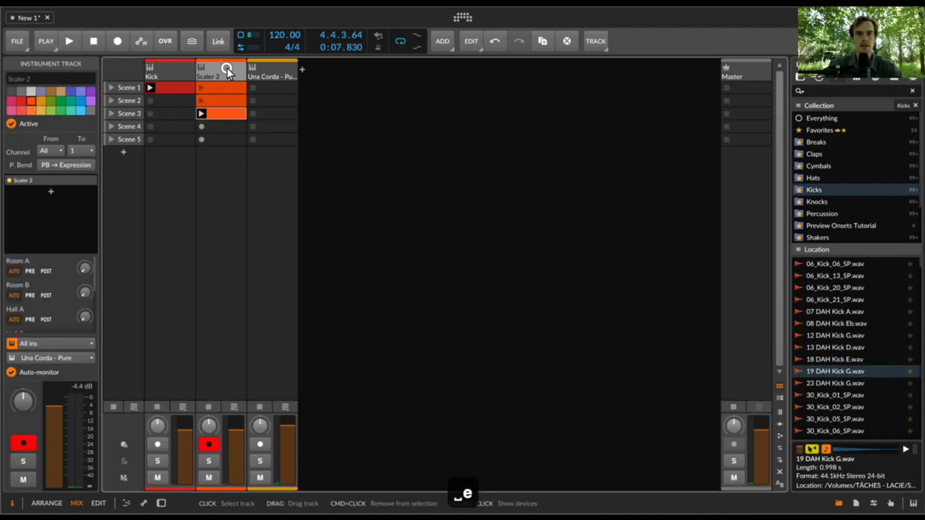
{"action": "left_click", "coordinate": [252, 89]}
{"action": "left_click", "coordinate": [208, 445]}
{"action": "left_click", "coordinate": [225, 113]}
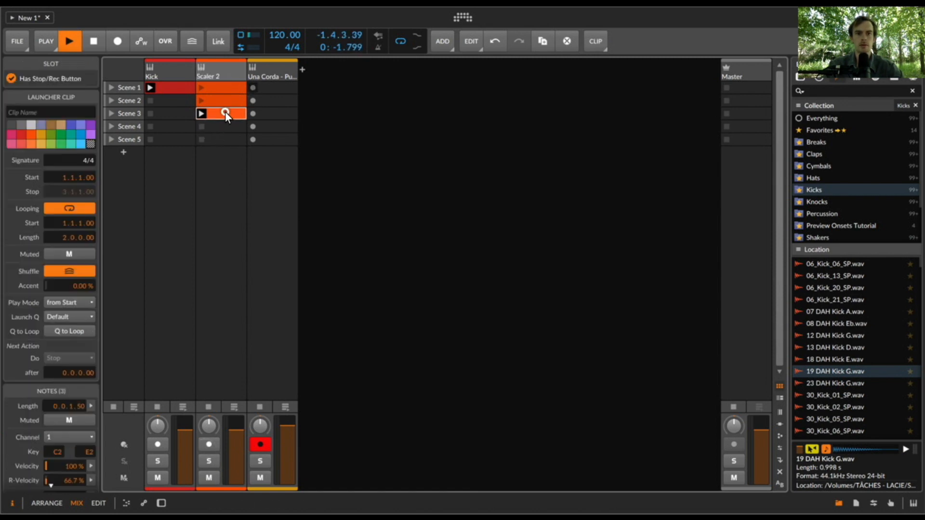
- Remove the short E2 note from Scaler 2's Scene 3 clip, extend the first E2 note to 0.3.3.51 and replay it
{"action": "double_click", "coordinate": [224, 113]}
{"action": "key", "text": "space"}
{"action": "left_click", "coordinate": [233, 213]}
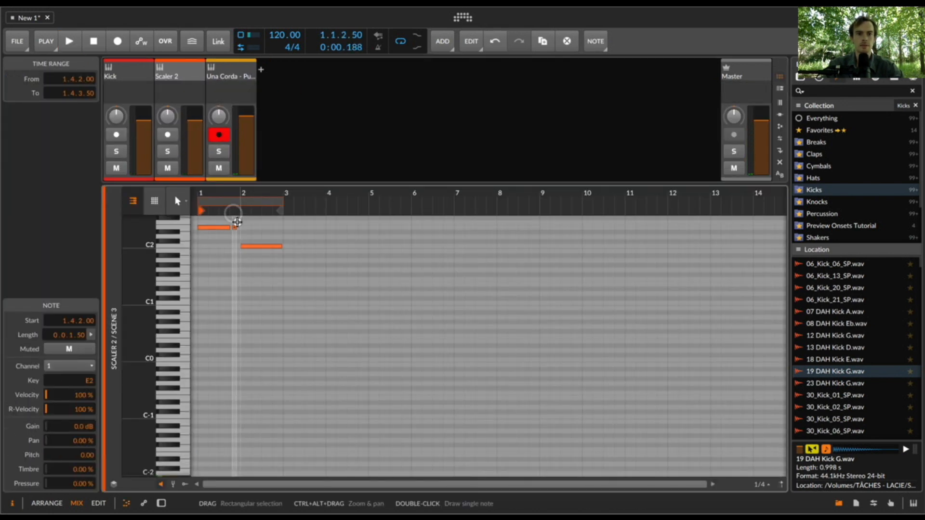
{"action": "key", "text": "ctrl+a"}
{"action": "key", "text": "space"}
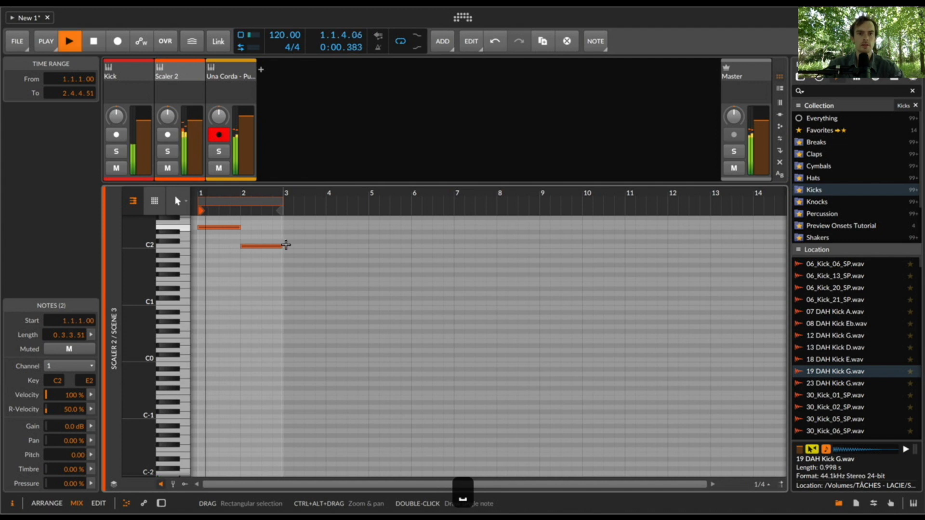
- Record the Scaler 2 phrase into the Una Corda track's Scene 2 slot, open the new clip and stop playback
{"action": "key", "text": "e"}
{"action": "key", "text": "space"}
{"action": "left_click", "coordinate": [250, 102]}
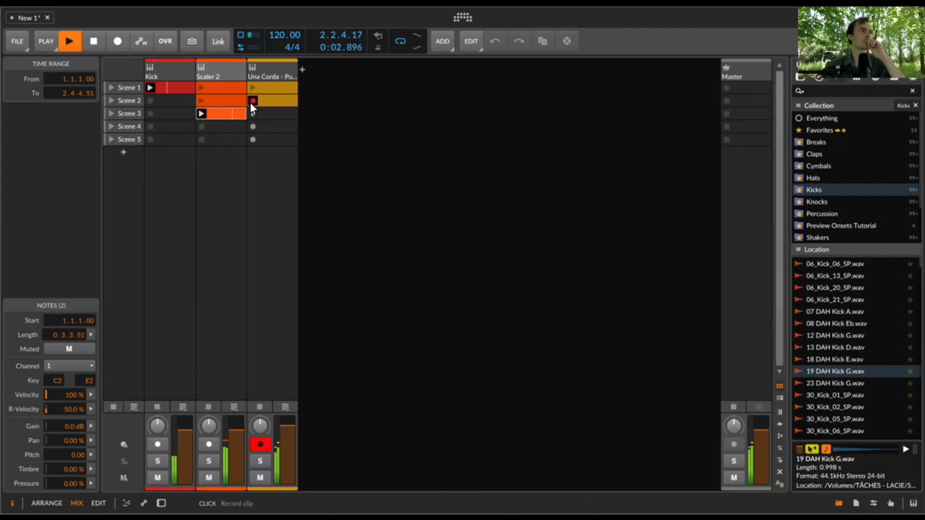
{"action": "left_click", "coordinate": [276, 100]}
{"action": "key", "text": "e"}
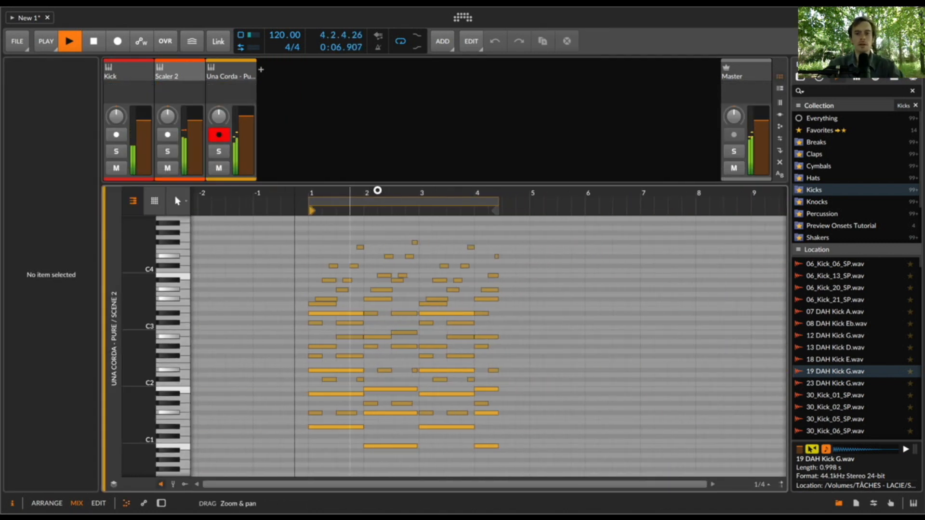
{"action": "left_click_drag", "start_coordinate": [377, 190], "coordinate": [371, 185]}
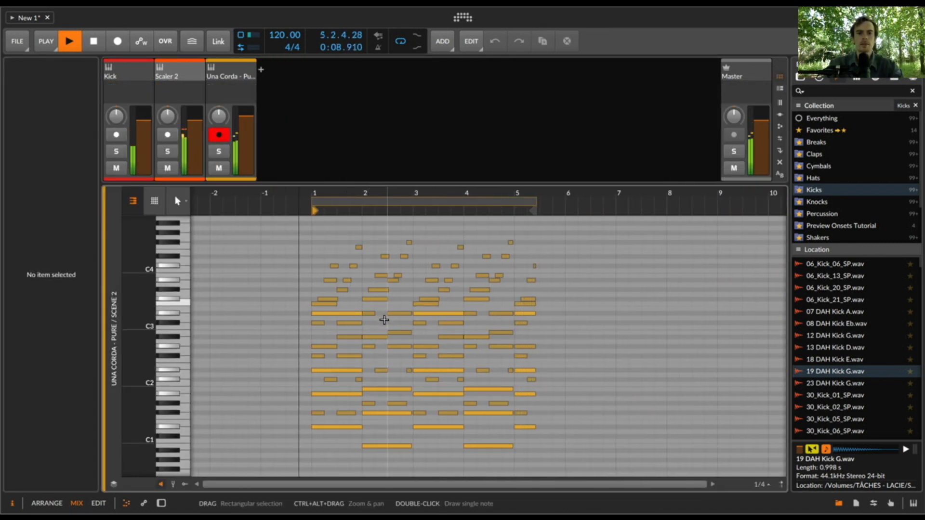
{"action": "key", "text": "space"}
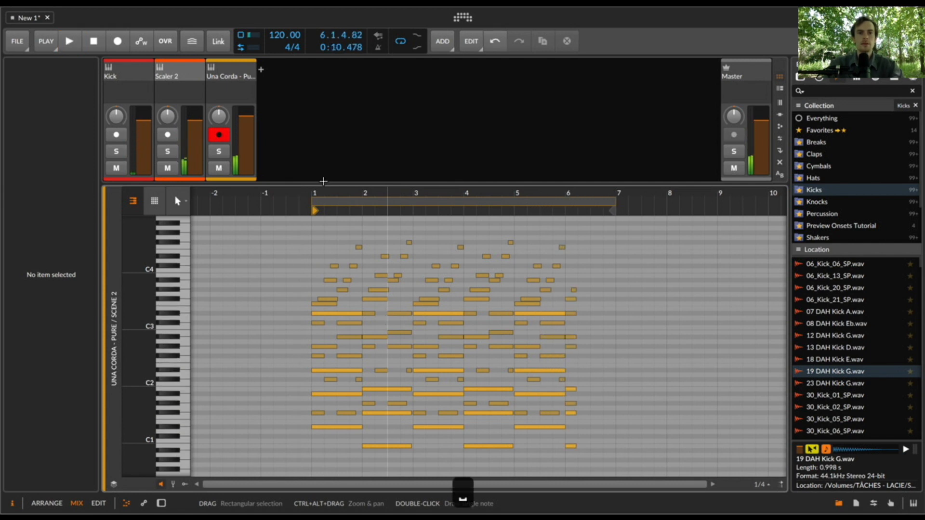
- Duplicate the Una Corda track together with its clips
{"action": "key", "text": "e"}
{"action": "left_click", "coordinate": [259, 76]}
{"action": "key", "text": "super+d"}
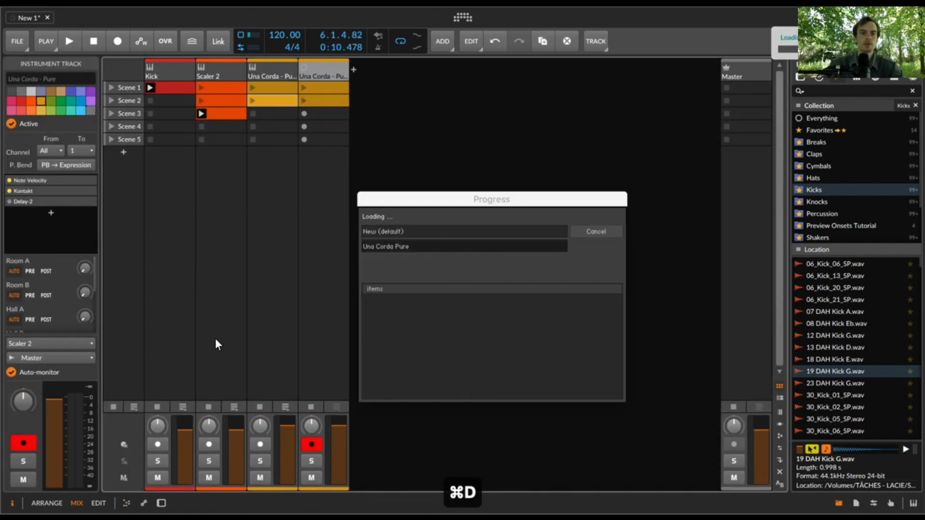
- Delete the long sustained notes in bars 1 and 2 of the first Una Corda track's Scene 2 clip
{"action": "double_click", "coordinate": [273, 99]}
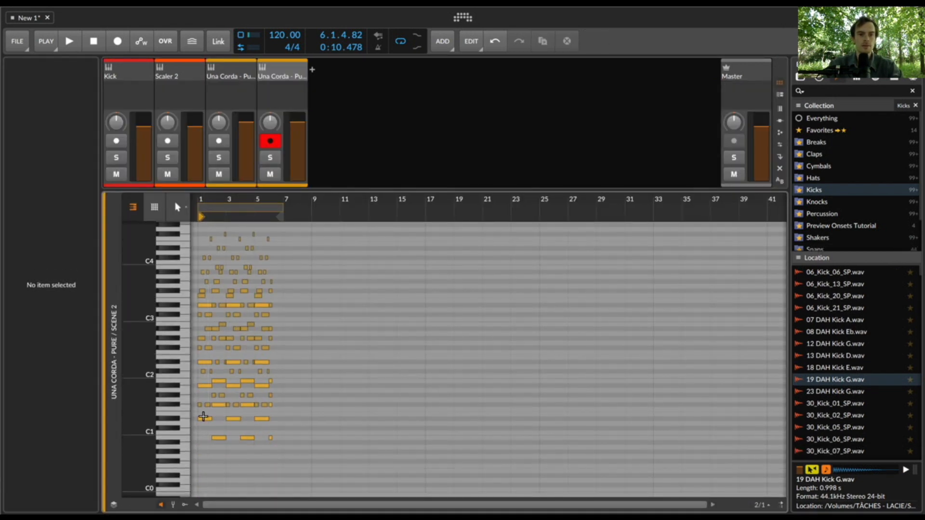
{"action": "left_click", "coordinate": [199, 435]}
{"action": "left_click", "coordinate": [197, 383], "text": "shift"}
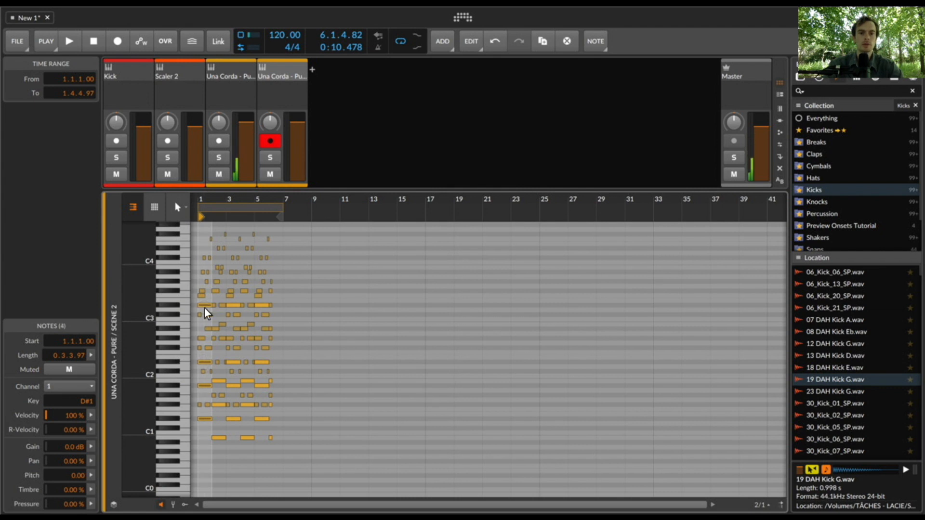
{"action": "key", "text": "BackSpace"}
{"action": "left_click", "coordinate": [219, 382]}
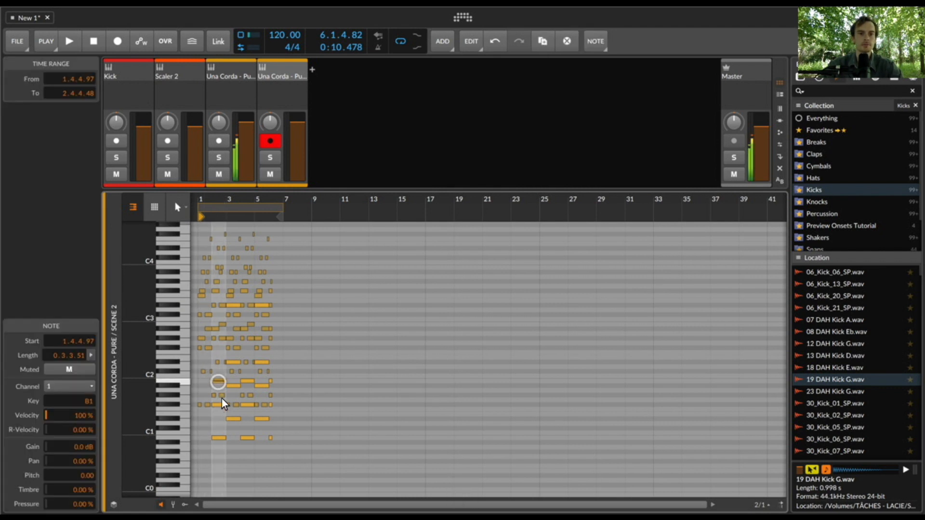
{"action": "left_click", "coordinate": [222, 439], "text": "shift"}
{"action": "key", "text": "BackSpace"}
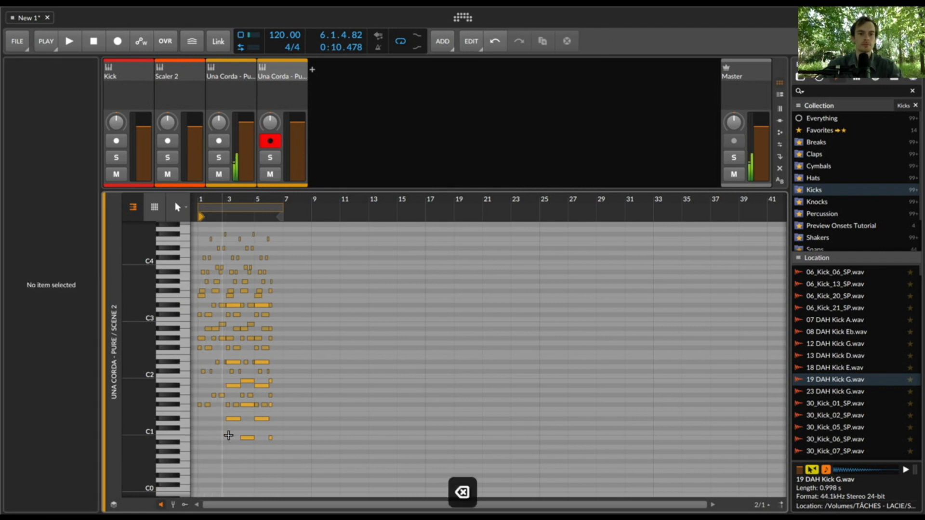
- Try to delete the long sustained notes in bar 3 of the same clip
{"action": "left_click", "coordinate": [231, 419]}
{"action": "left_click", "coordinate": [235, 386], "text": "shift"}
{"action": "key", "text": "BackSpace"}
{"action": "left_click", "coordinate": [234, 363]}
{"action": "key", "text": "super+z"}
- Launch the first Una Corda track's Scene 2 clip and shorten the loop of the Scene 2 piano clips to two bars
{"action": "key", "text": "e"}
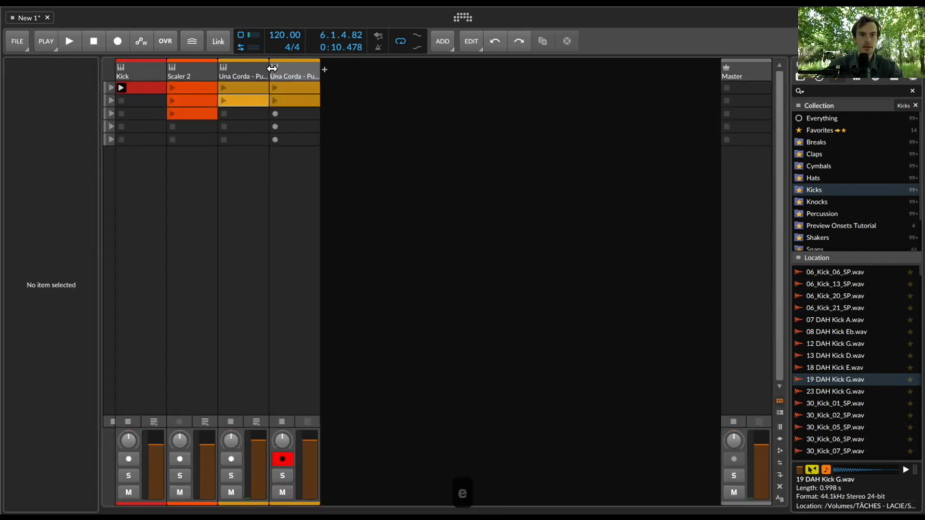
{"action": "left_click", "coordinate": [253, 100]}
{"action": "key", "text": "space"}
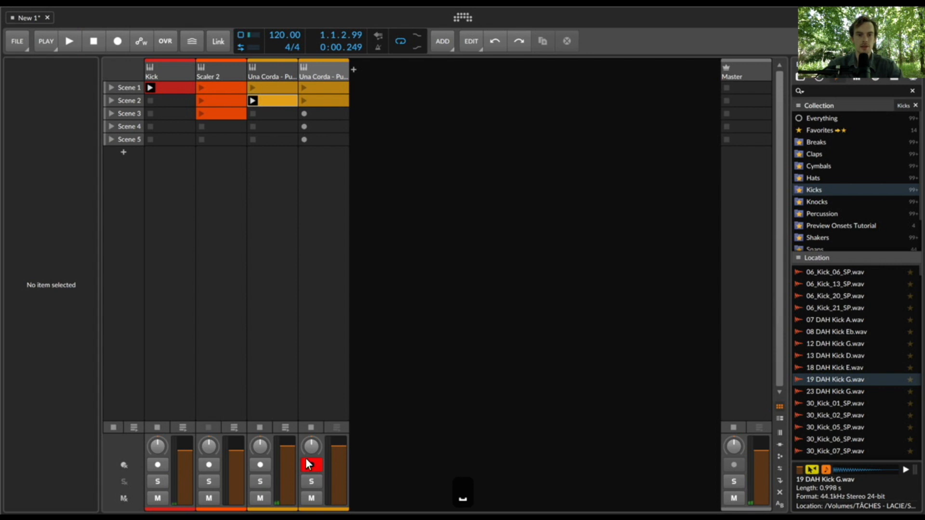
{"action": "key", "text": "space"}
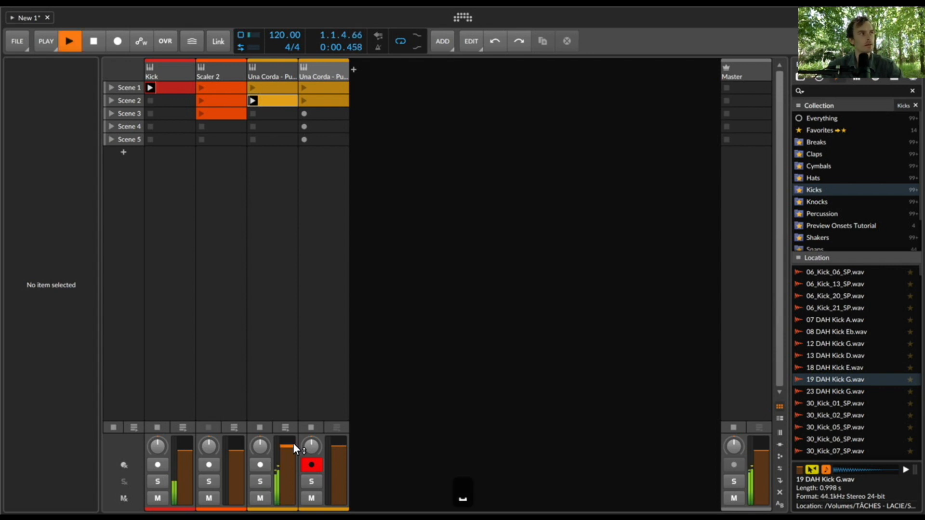
{"action": "double_click", "coordinate": [276, 99]}
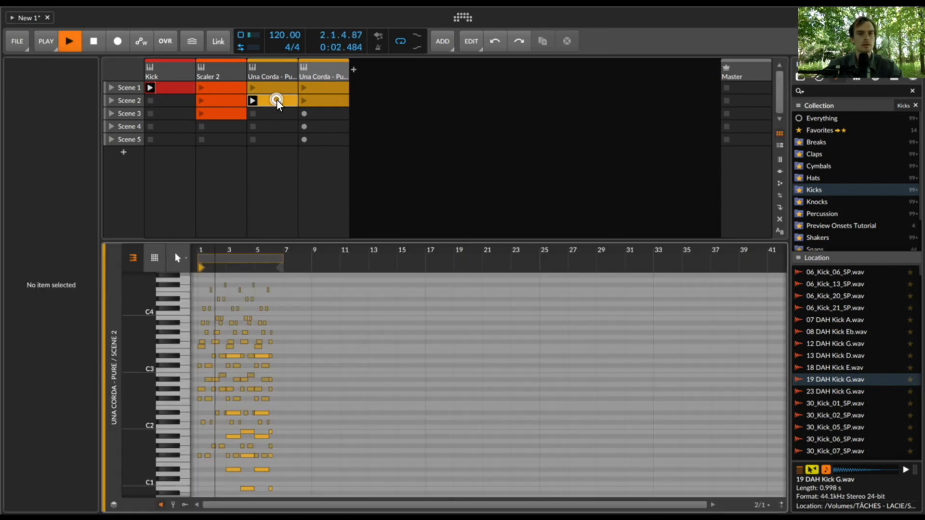
{"action": "left_click_drag", "start_coordinate": [282, 208], "coordinate": [226, 207]}
{"action": "key", "text": "e"}
{"action": "double_click", "coordinate": [321, 100]}
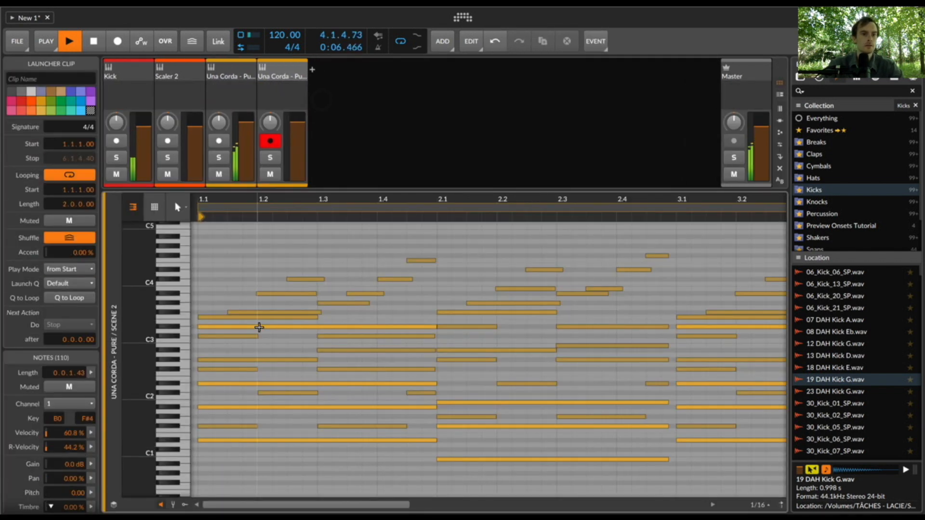
- Remove the Scene 2 clip from the first Una Corda track and play the duplicate track's Scene 2 clip instead
{"action": "double_click", "coordinate": [188, 79]}
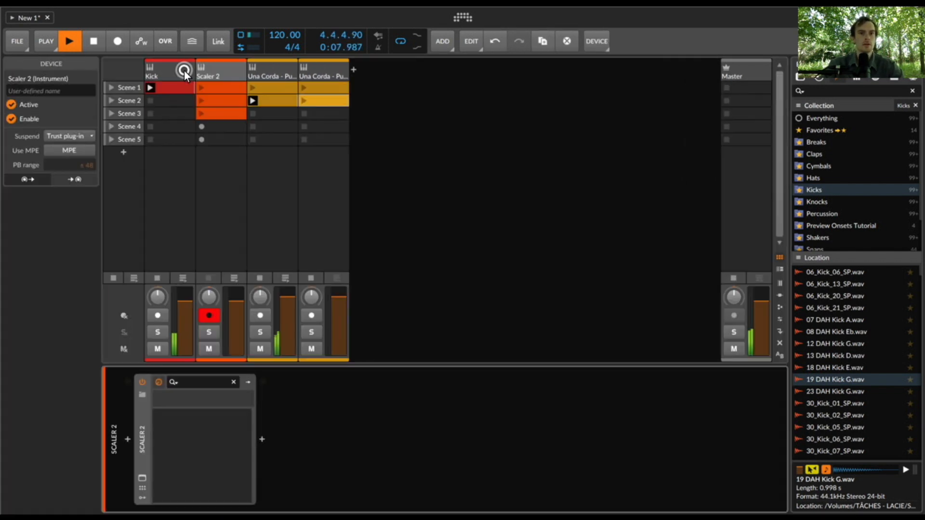
{"action": "left_click", "coordinate": [297, 105]}
{"action": "left_click", "coordinate": [309, 104]}
{"action": "key", "text": "space"}
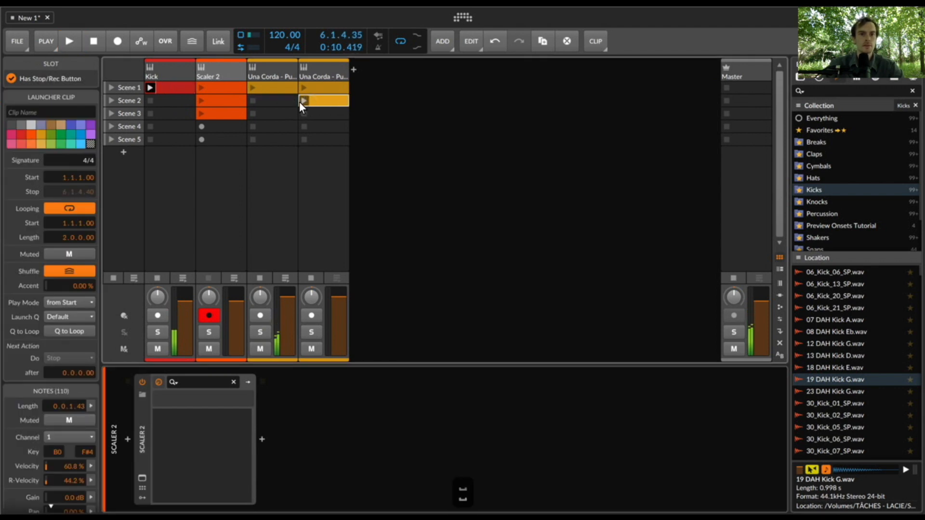
{"action": "key", "text": "space"}
- Open Scaler 2's plug-in window, turn off its Perform mode and close the window
{"action": "left_click", "coordinate": [276, 63]}
{"action": "left_click", "coordinate": [234, 70]}
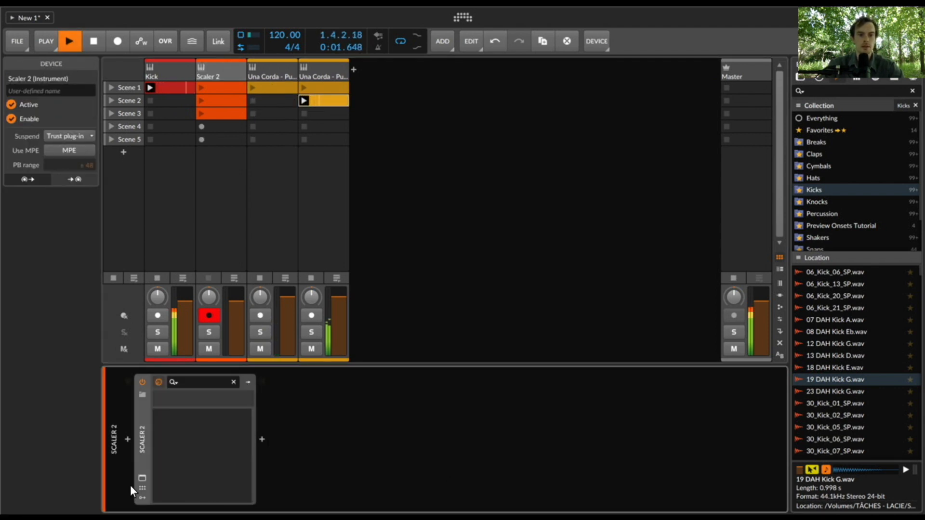
{"action": "left_click", "coordinate": [141, 478]}
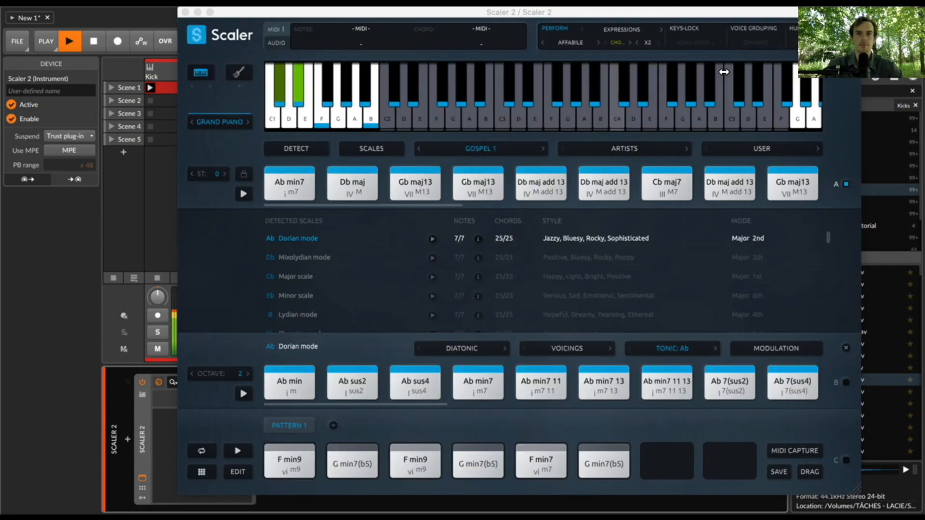
{"action": "left_click", "coordinate": [555, 28]}
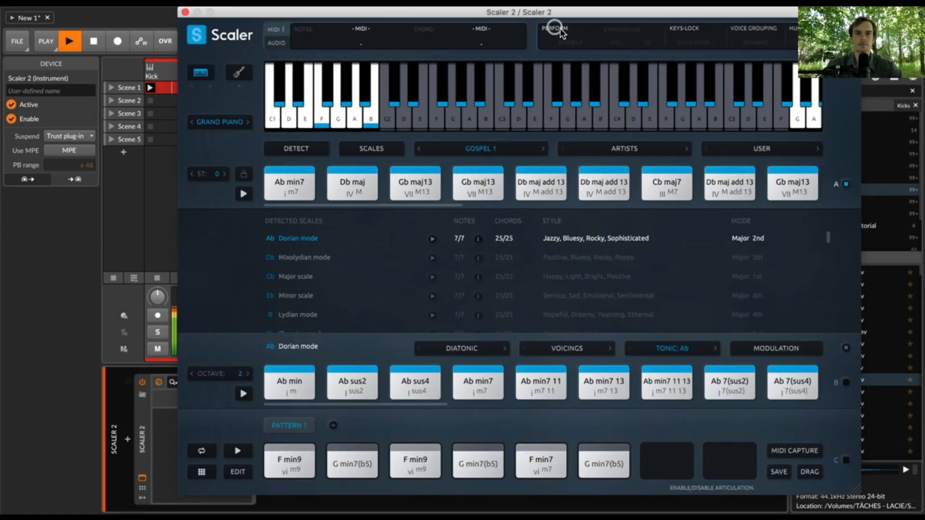
{"action": "left_click", "coordinate": [184, 13]}
- Check the Scaler 2 clips in Scenes 2 and 3 and launch the Scene 3 clip alongside the recorded piano clip
{"action": "left_click", "coordinate": [219, 104]}
{"action": "key", "text": "e"}
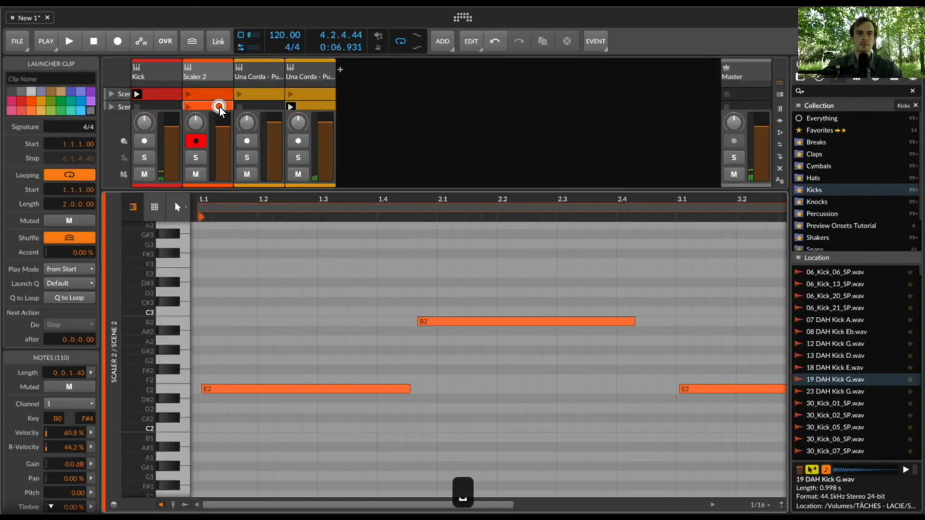
{"action": "key", "text": "e"}
{"action": "left_click", "coordinate": [222, 114]}
{"action": "key", "text": "e"}
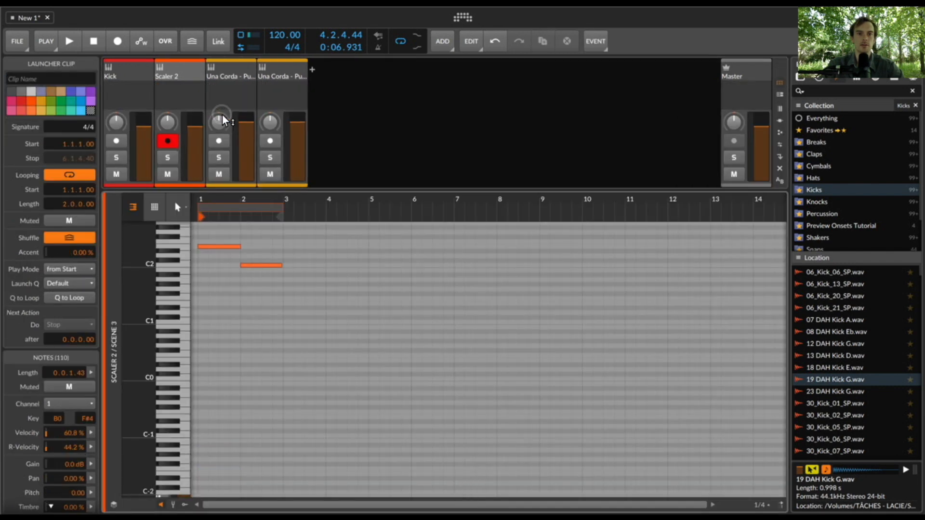
{"action": "key", "text": "e"}
{"action": "left_click", "coordinate": [201, 112]}
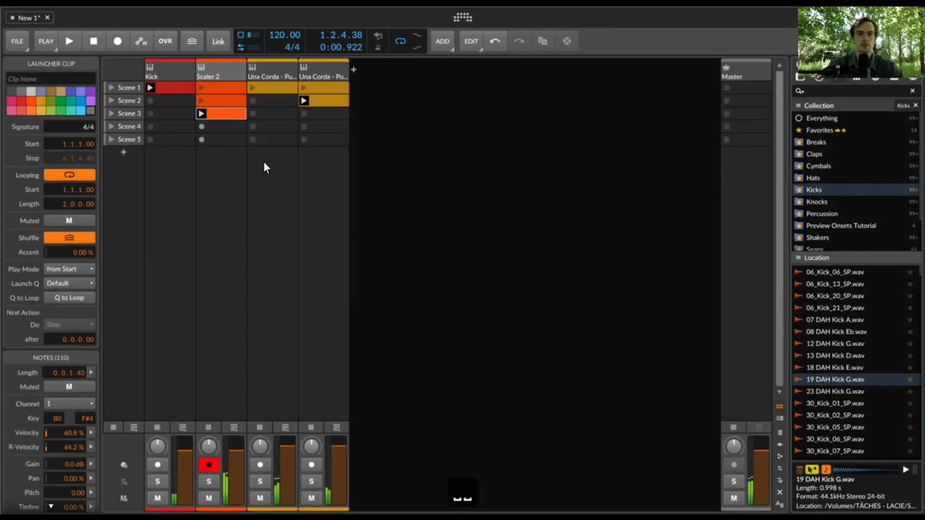
- In Scaler 2, replace the first and third chords of Pattern 1 with Ab min7 and Gb maj13
{"action": "left_click", "coordinate": [226, 76]}
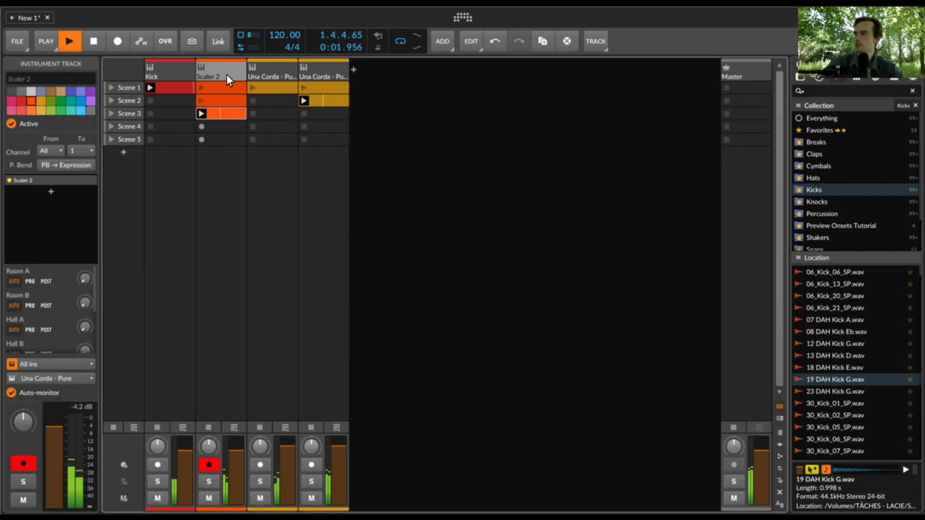
{"action": "double_click", "coordinate": [226, 71]}
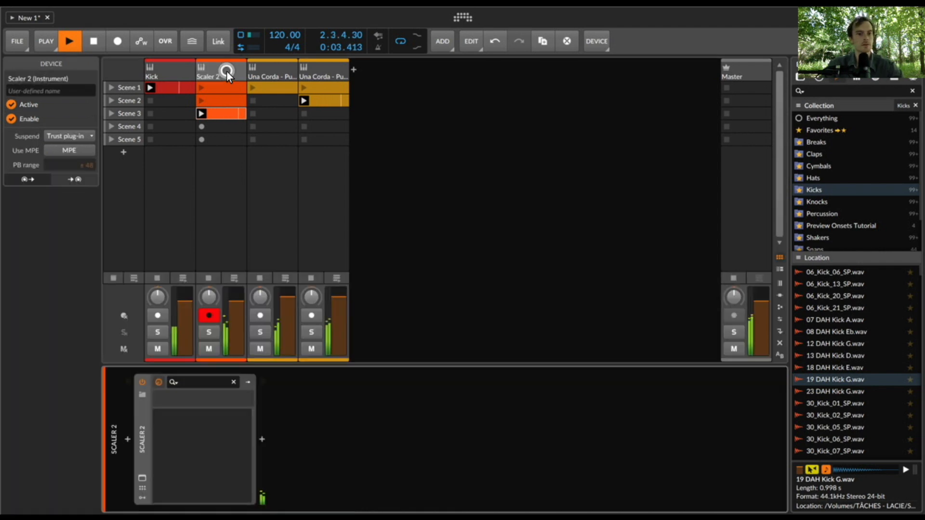
{"action": "left_click", "coordinate": [142, 478]}
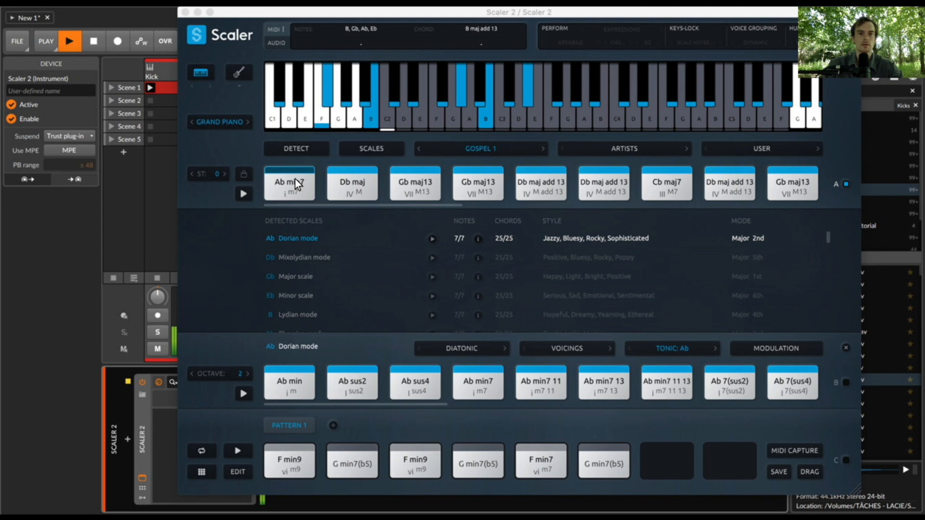
{"action": "left_click_drag", "start_coordinate": [295, 178], "coordinate": [289, 462]}
{"action": "left_click", "coordinate": [418, 197]}
{"action": "left_click_drag", "start_coordinate": [418, 197], "coordinate": [415, 460]}
- Route incoming MIDI to Pattern 1 and, in its chord editor, set the inversions of Ab min7 to 4 and Gb maj13 to 2
{"action": "left_click", "coordinate": [844, 460]}
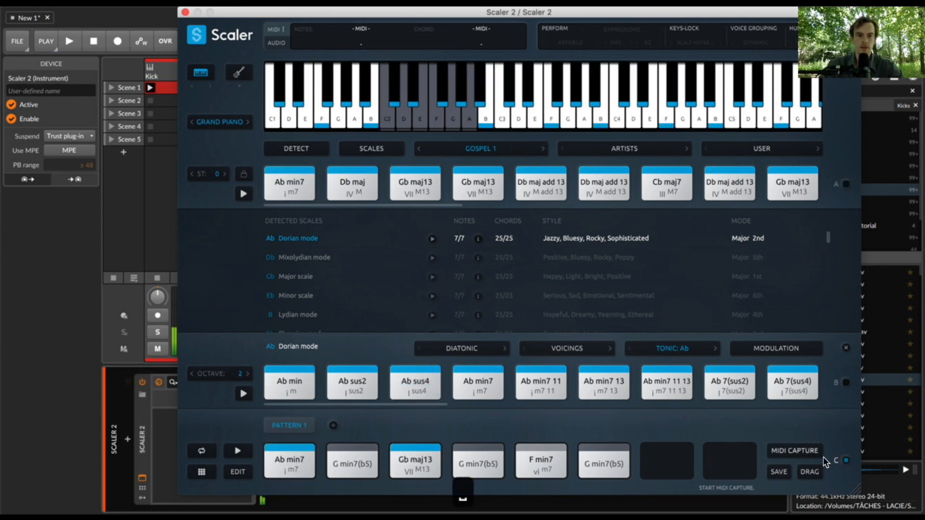
{"action": "left_click", "coordinate": [238, 472]}
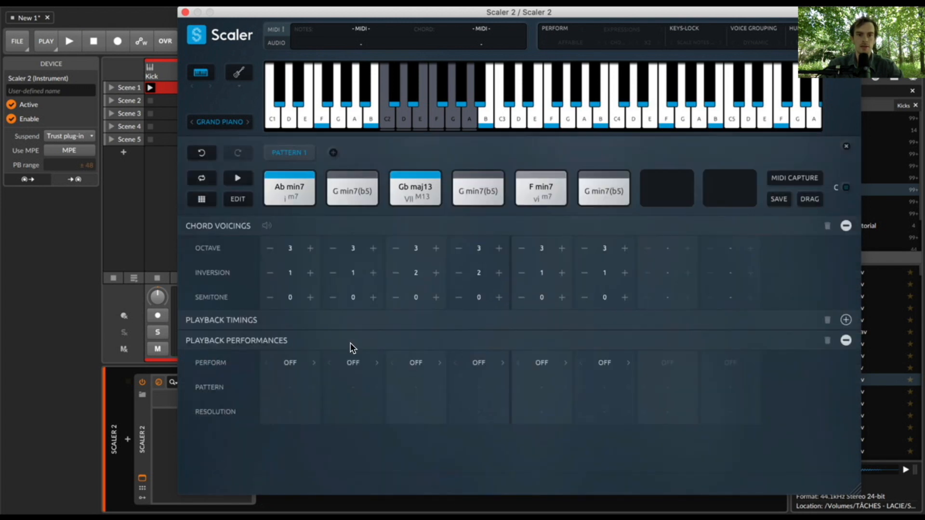
{"action": "left_click", "coordinate": [310, 273]}
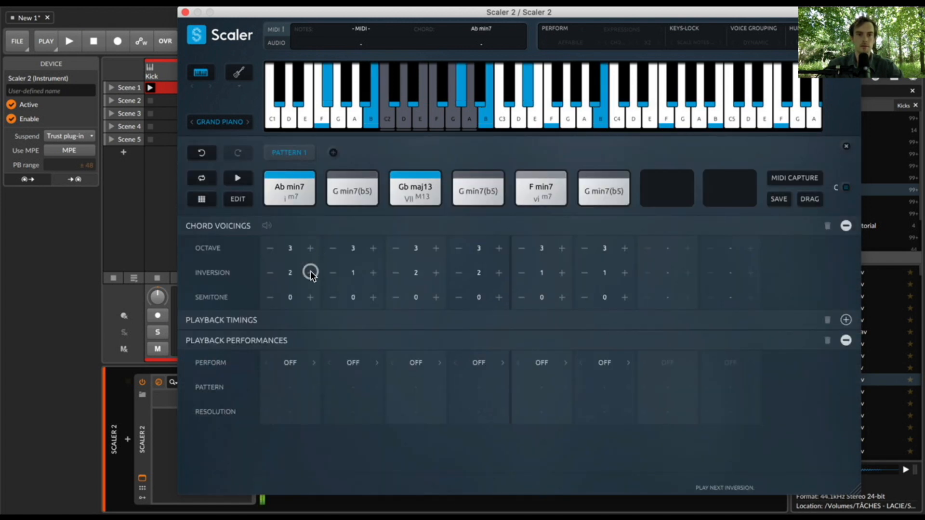
{"action": "left_click", "coordinate": [311, 273]}
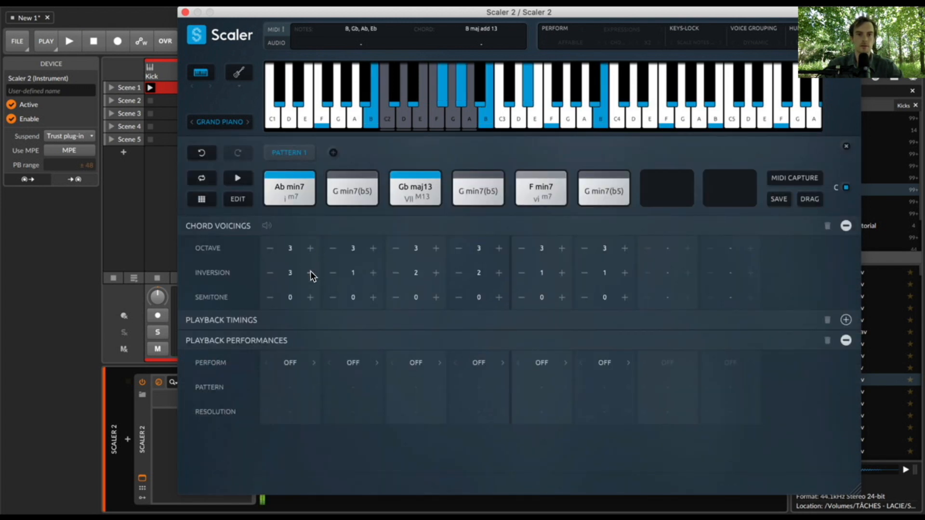
{"action": "key", "text": "space"}
{"action": "left_click", "coordinate": [436, 273]}
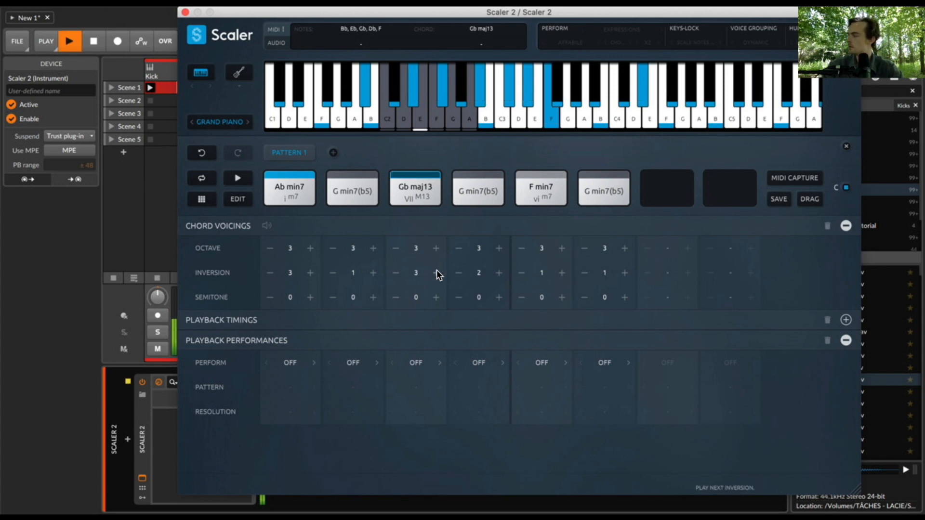
{"action": "left_click", "coordinate": [309, 273]}
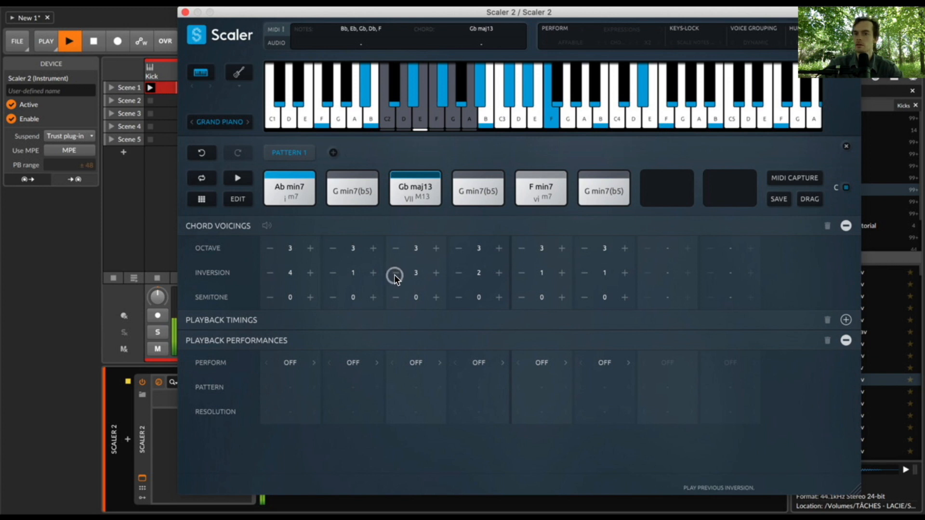
{"action": "left_click", "coordinate": [395, 273]}
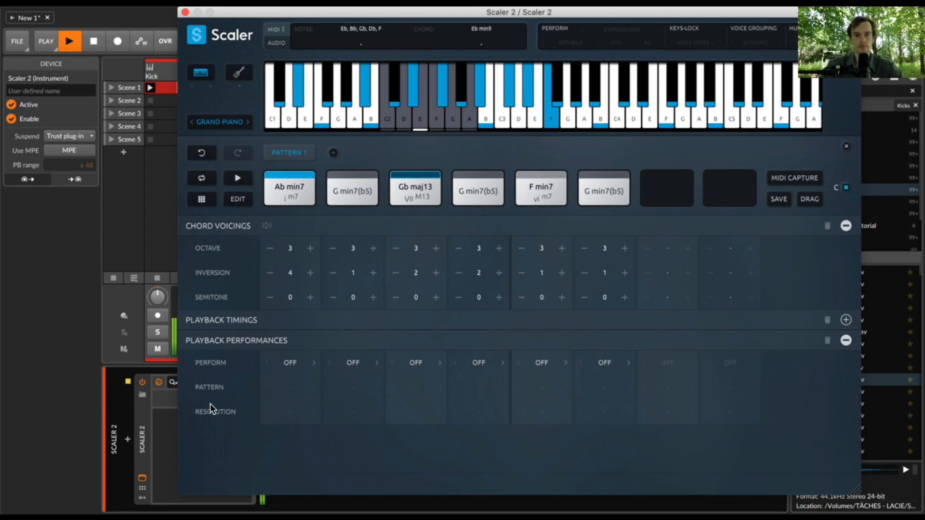
- Set the Ab min7 chord's playback performance to Arpeggio with 1/16 timing
{"action": "left_click", "coordinate": [291, 363]}
{"action": "left_click", "coordinate": [308, 410]}
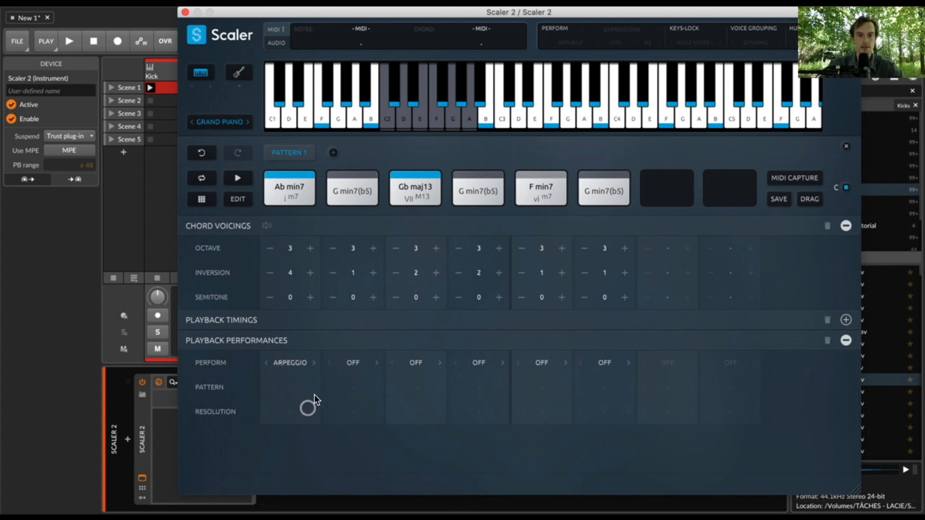
{"action": "left_click", "coordinate": [308, 389]}
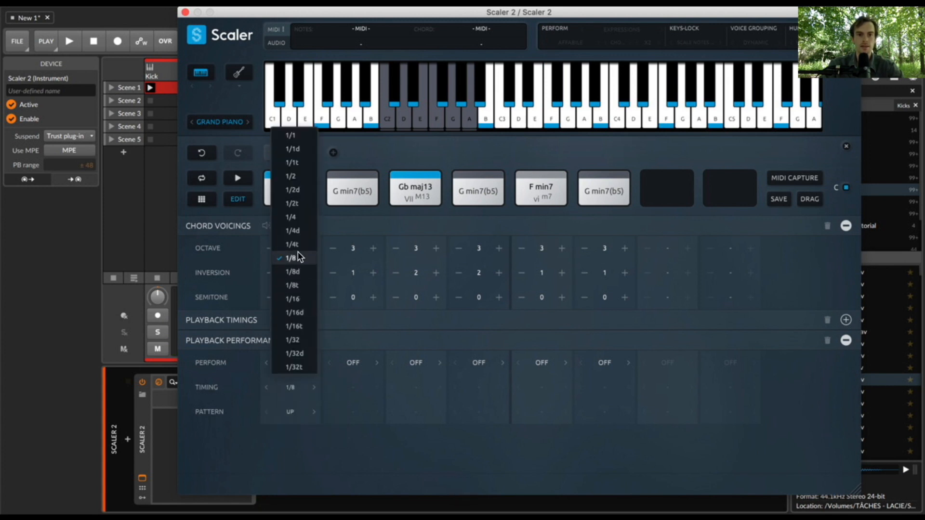
{"action": "left_click", "coordinate": [305, 299]}
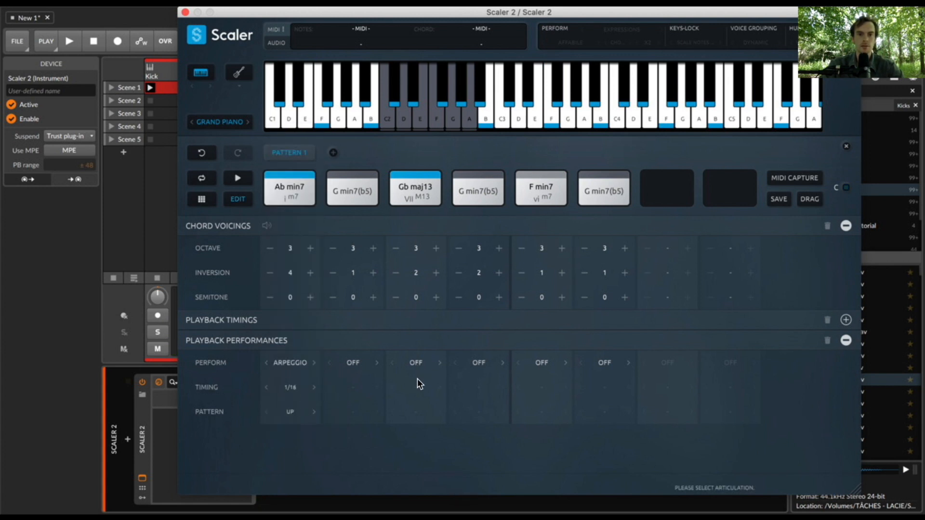
- Set the Gb maj13 chord's playback performance to Arpeggio, keeping 1/8 timing, and start playback
{"action": "left_click", "coordinate": [417, 363]}
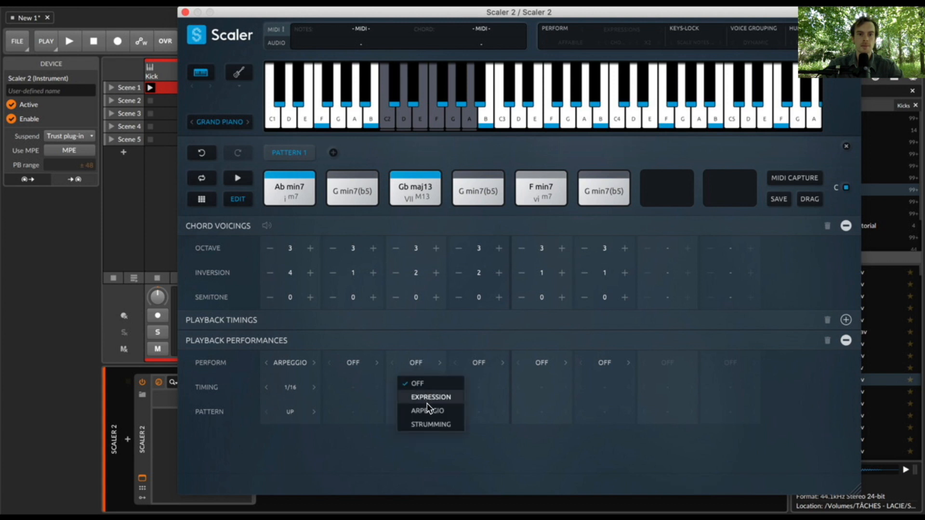
{"action": "left_click", "coordinate": [427, 412]}
{"action": "left_click", "coordinate": [418, 388]}
{"action": "left_click", "coordinate": [411, 437]}
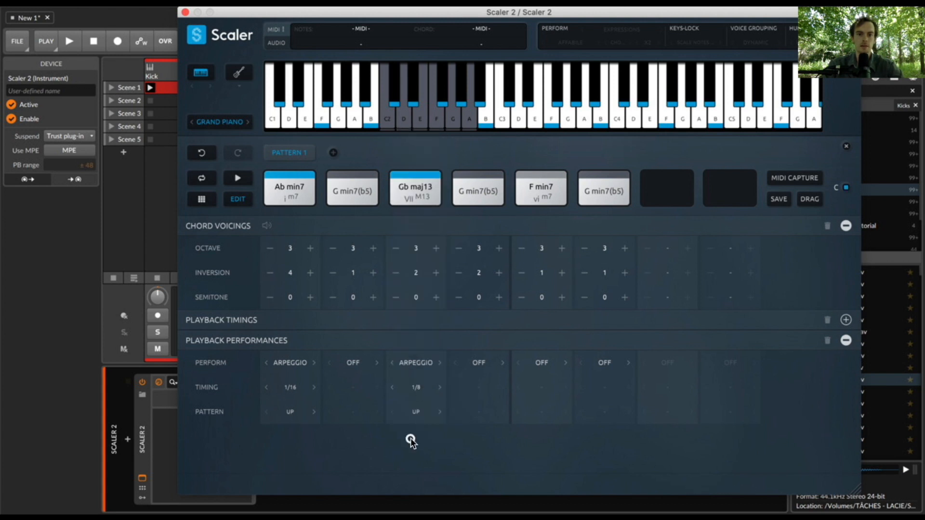
{"action": "key", "text": "space"}
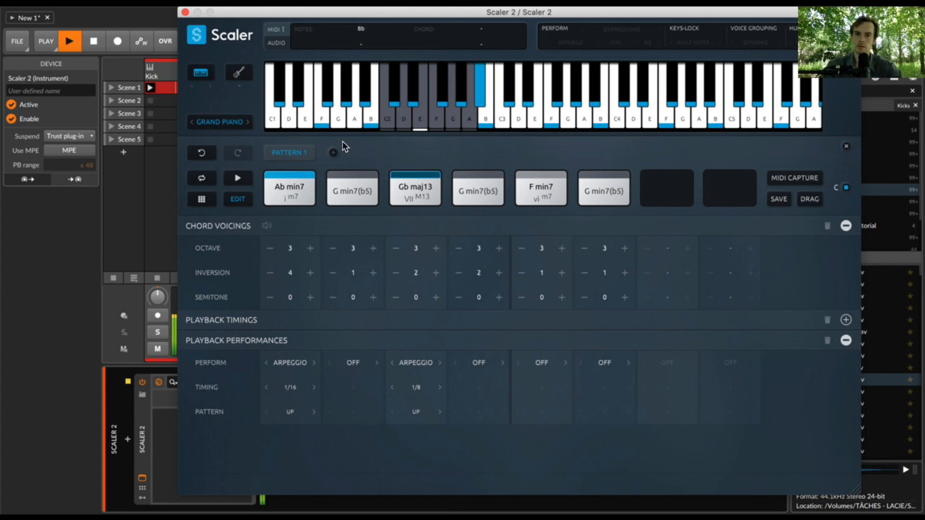
- Change the Ab min7 arpeggio to the Down pattern, audition it at 1/8 timing, and slow it to 1/4
{"action": "left_click", "coordinate": [291, 387]}
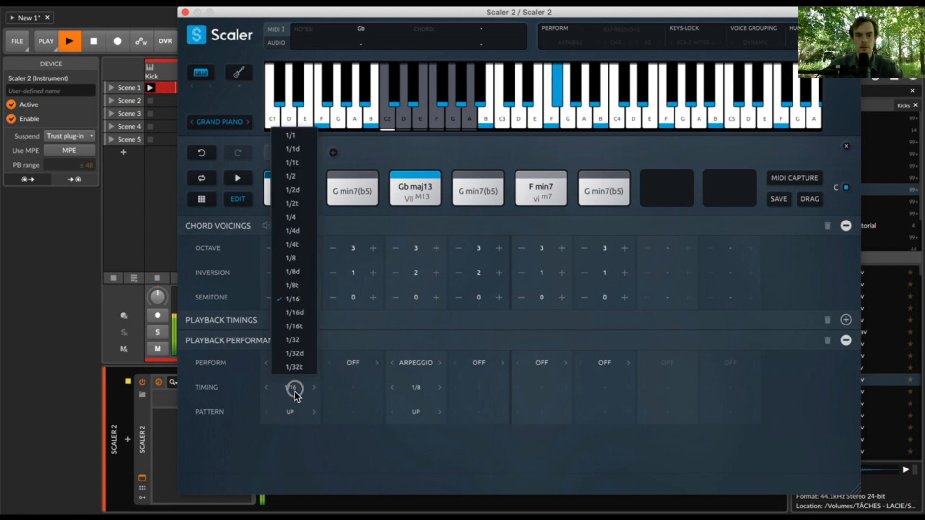
{"action": "left_click", "coordinate": [302, 258]}
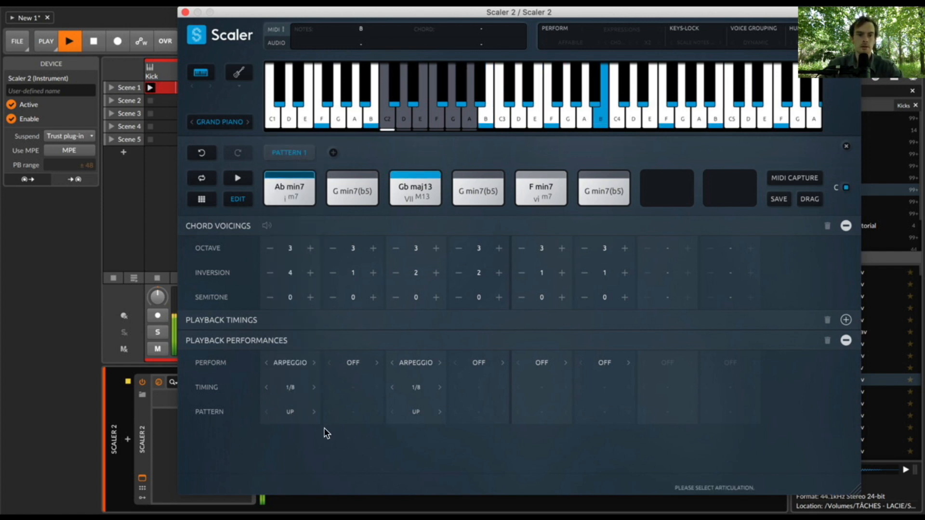
{"action": "key", "text": "space"}
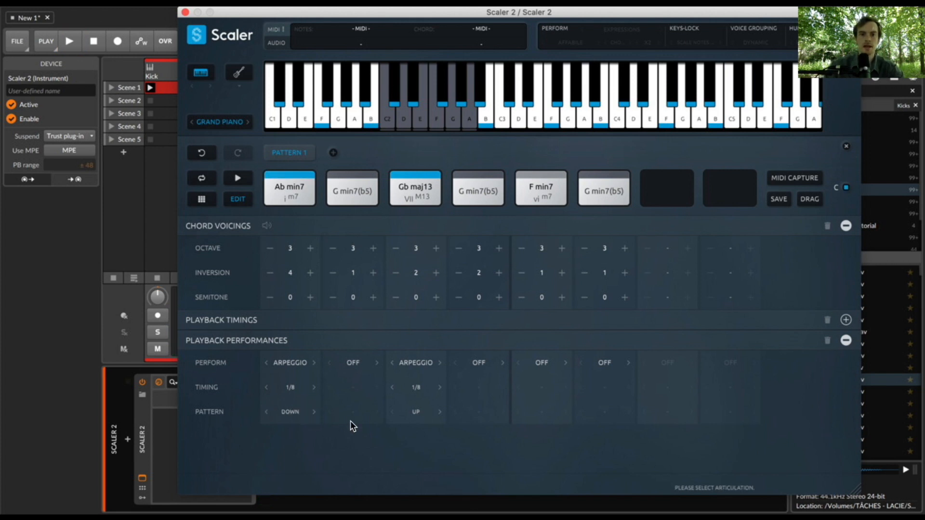
{"action": "key", "text": "space"}
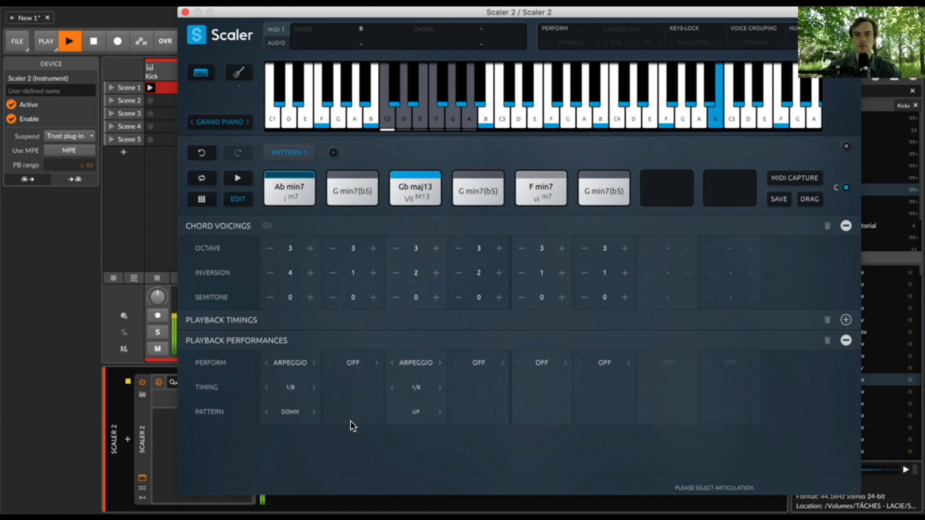
{"action": "key", "text": "space"}
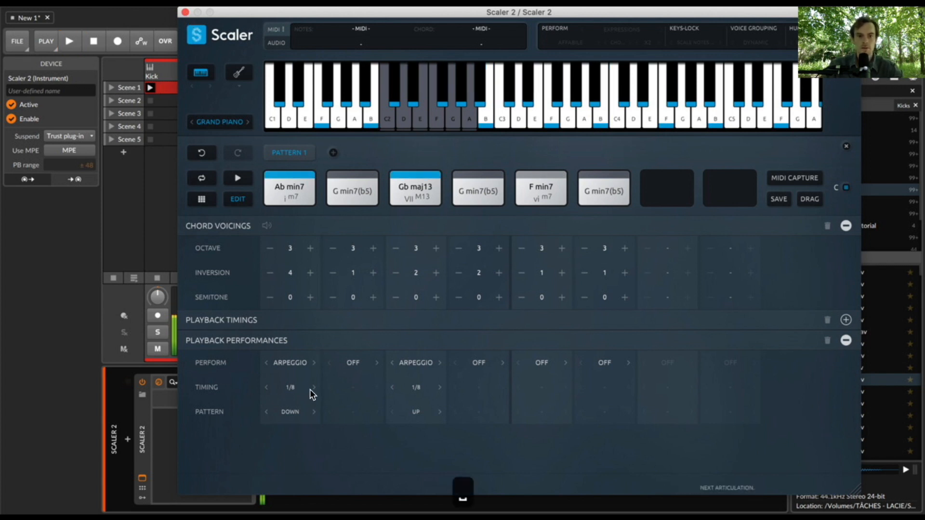
{"action": "left_click", "coordinate": [271, 393]}
{"action": "left_click", "coordinate": [267, 389]}
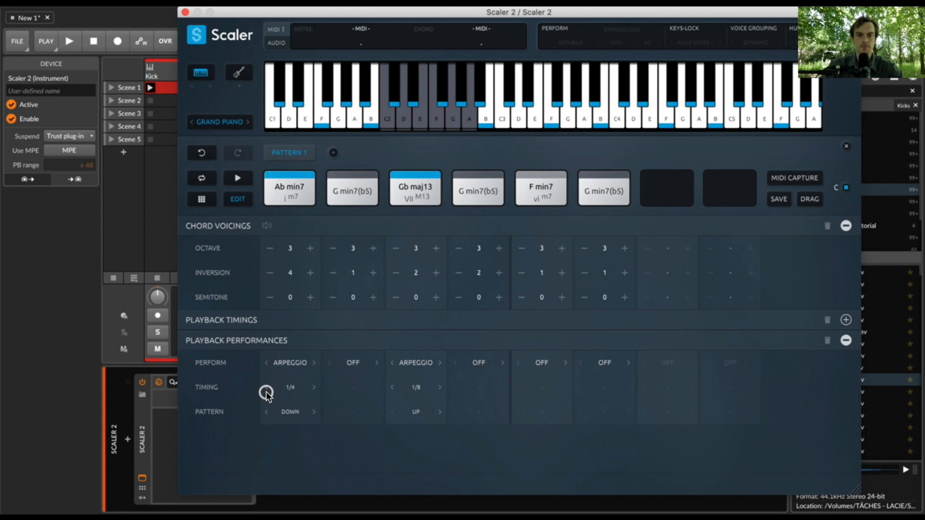
- Close the Scaler 2 window and delete the Kontakt instrument from the first Una Corda track
{"action": "left_click", "coordinate": [186, 13]}
{"action": "left_click", "coordinate": [267, 76]}
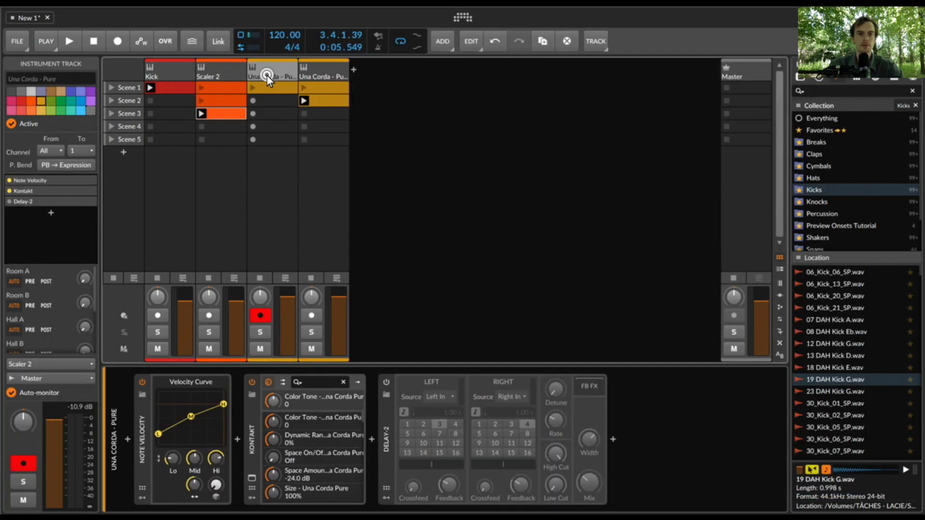
{"action": "left_click", "coordinate": [253, 450]}
{"action": "key", "text": "Delete"}
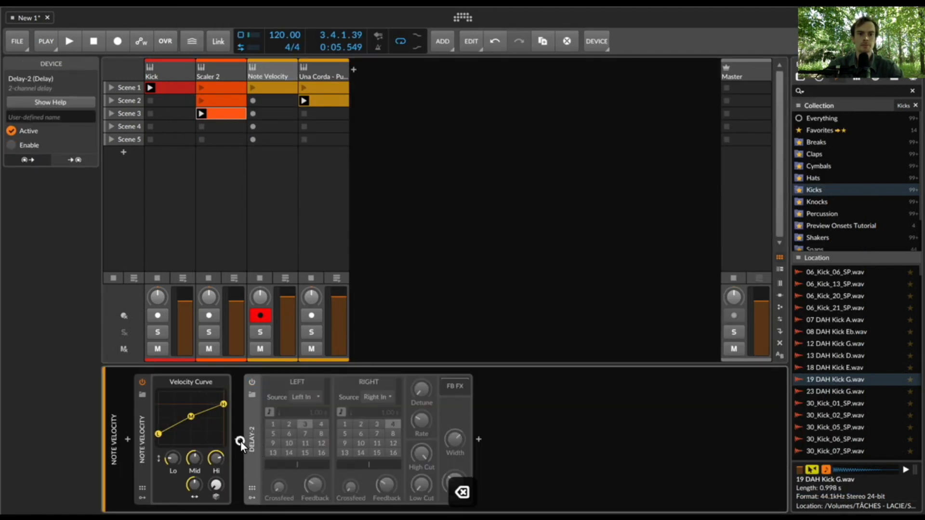
- Insert a Polysynth between Note Velocity and Delay-2 in the device chain
{"action": "left_click", "coordinate": [241, 442]}
{"action": "type", "text": "cls"}
{"action": "key", "text": "BackSpace"}
{"action": "key", "text": "BackSpace"}
{"action": "key", "text": "BackSpace"}
{"action": "type", "text": "pol"}
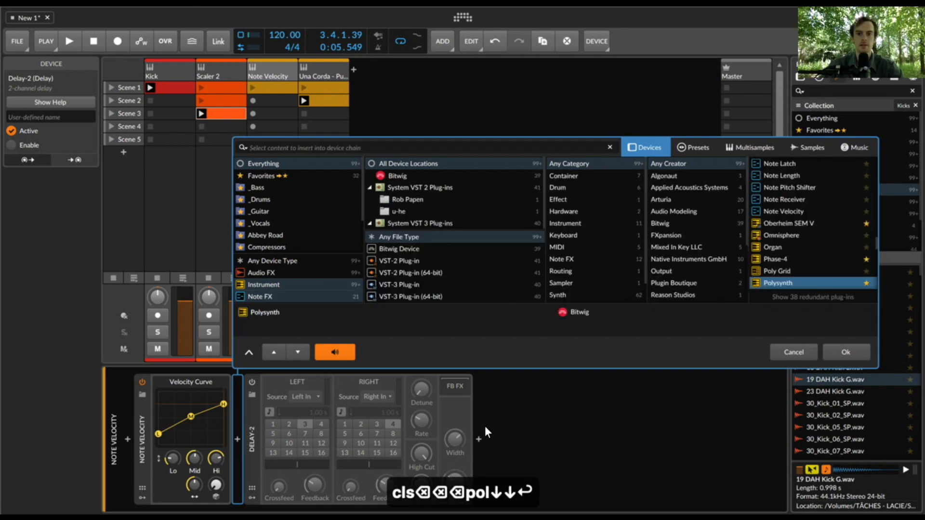
{"action": "left_click", "coordinate": [788, 283]}
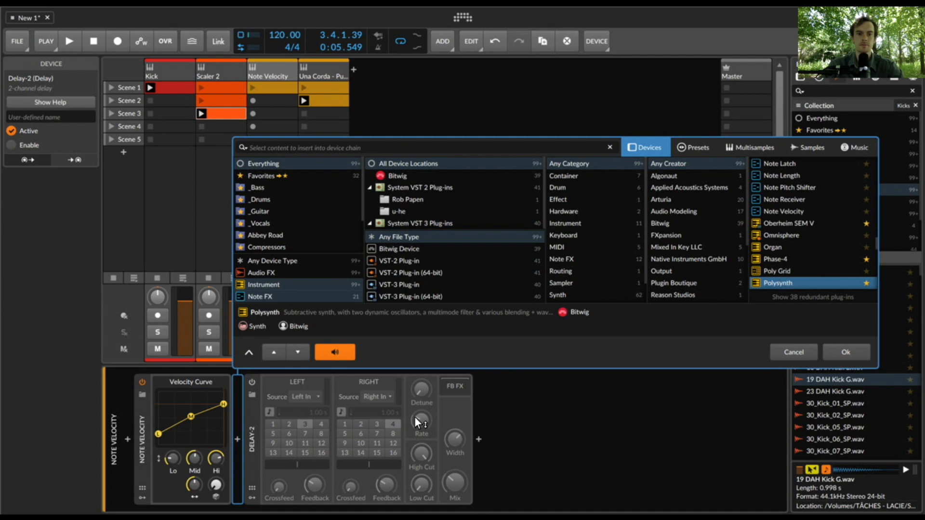
{"action": "key", "text": "Return"}
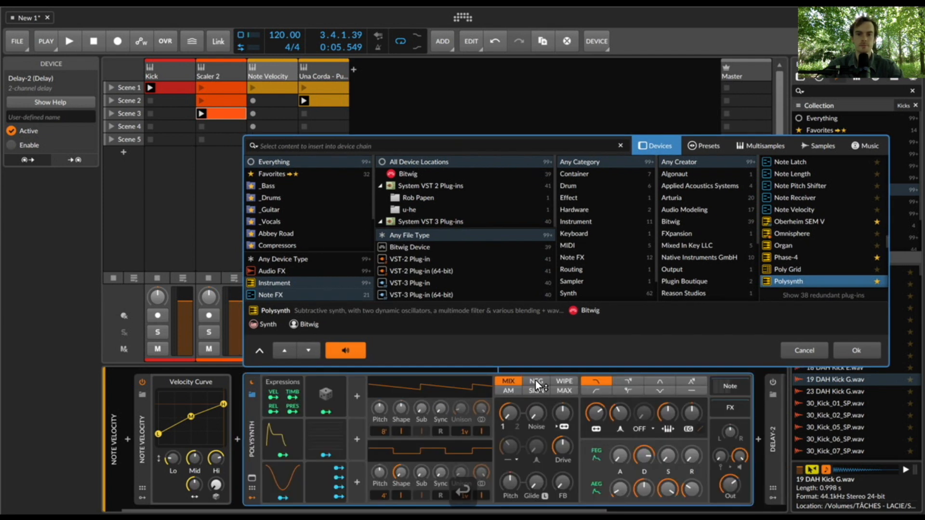
- Adjust the Polysynth's filter cutoff, filter envelope amount and decay, set its amp envelope sustain to about 46 %, and start playback
{"action": "left_click_drag", "start_coordinate": [598, 414], "coordinate": [599, 415]}
{"action": "left_click_drag", "start_coordinate": [694, 415], "coordinate": [682, 423]}
{"action": "left_click_drag", "start_coordinate": [646, 451], "coordinate": [646, 452]}
{"action": "left_click_drag", "start_coordinate": [667, 490], "coordinate": [668, 492]}
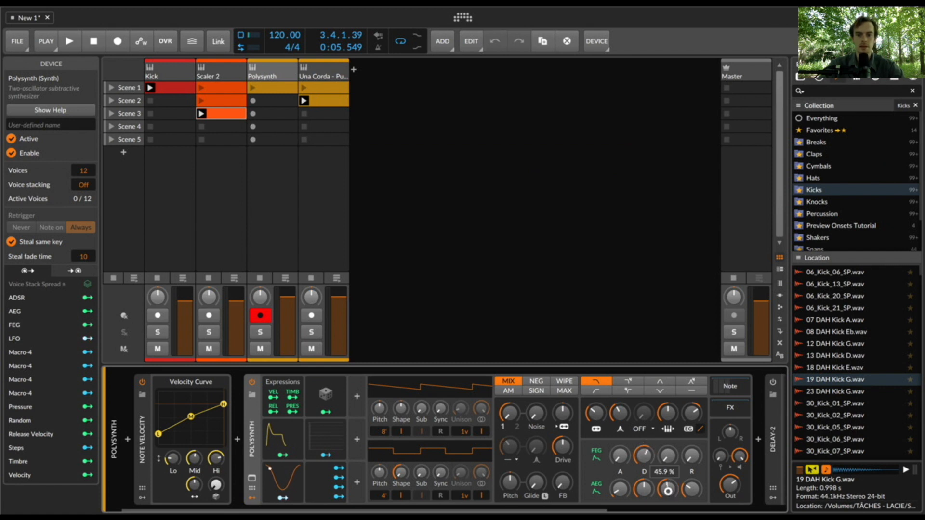
{"action": "key", "text": "space"}
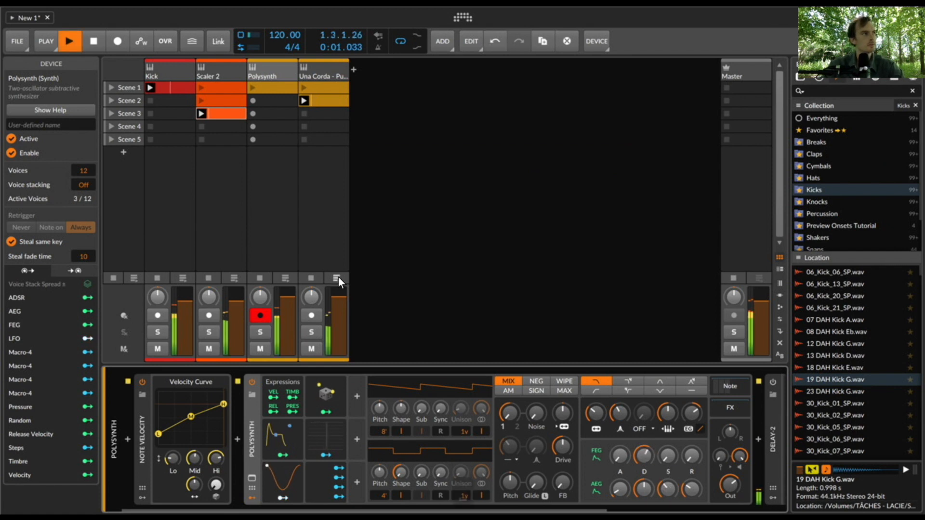
- Stop playback and, in the Scaler 2 window, set both the Ab min7 and Gb maj13 arpeggio timings to 1/4T
{"action": "left_click", "coordinate": [221, 74]}
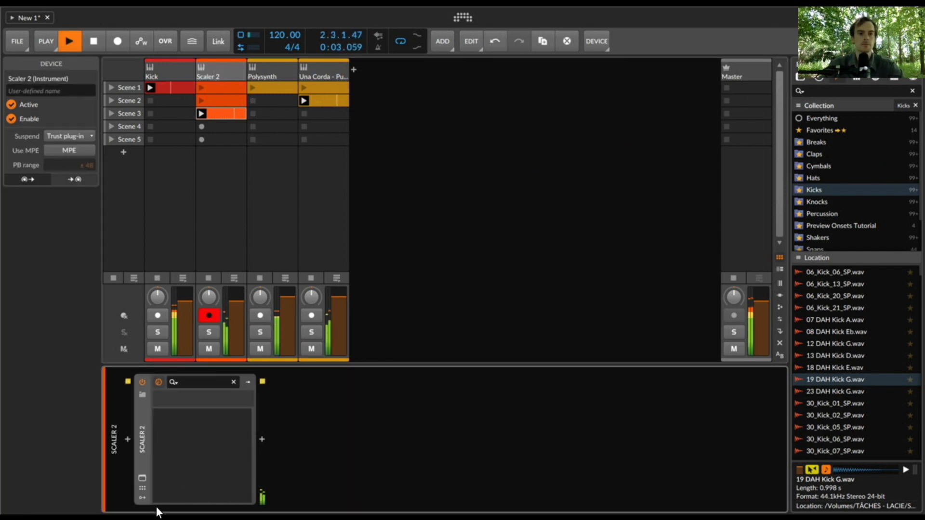
{"action": "left_click", "coordinate": [139, 480]}
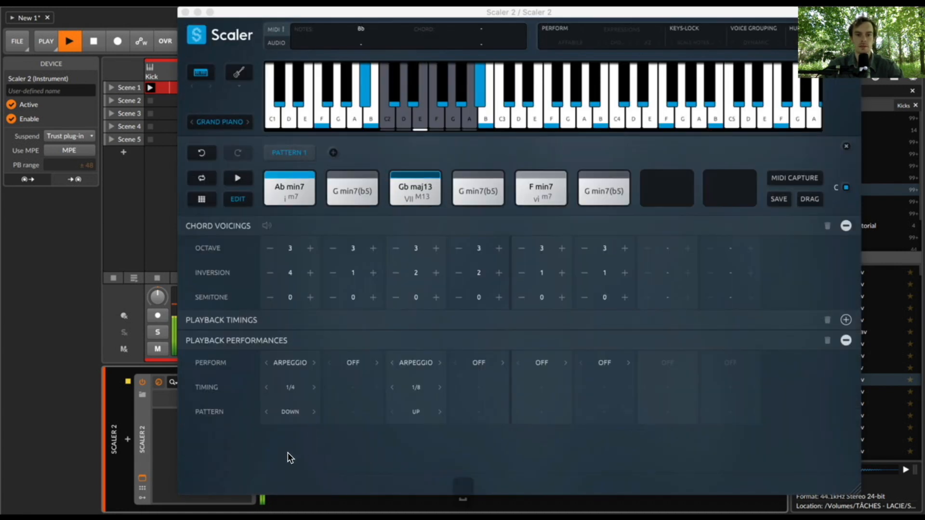
{"action": "key", "text": "space"}
{"action": "left_click", "coordinate": [313, 387]}
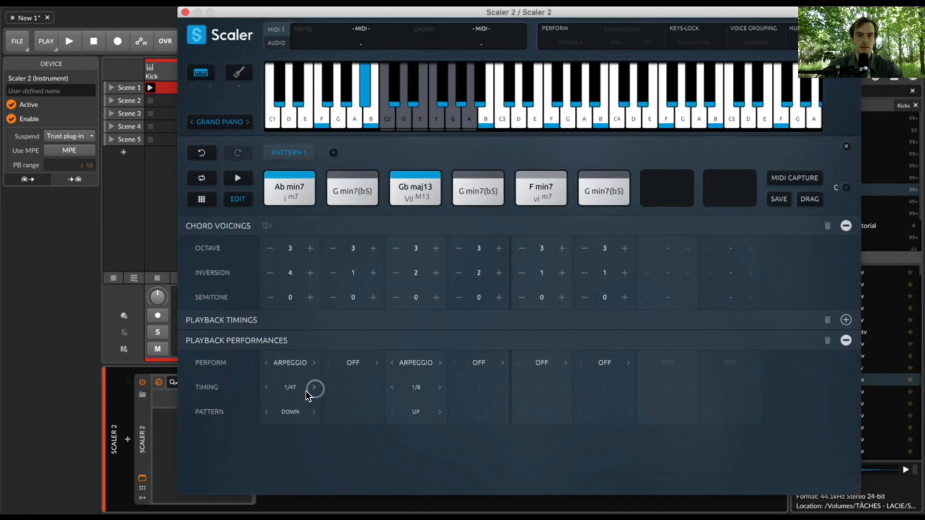
{"action": "left_click", "coordinate": [391, 388]}
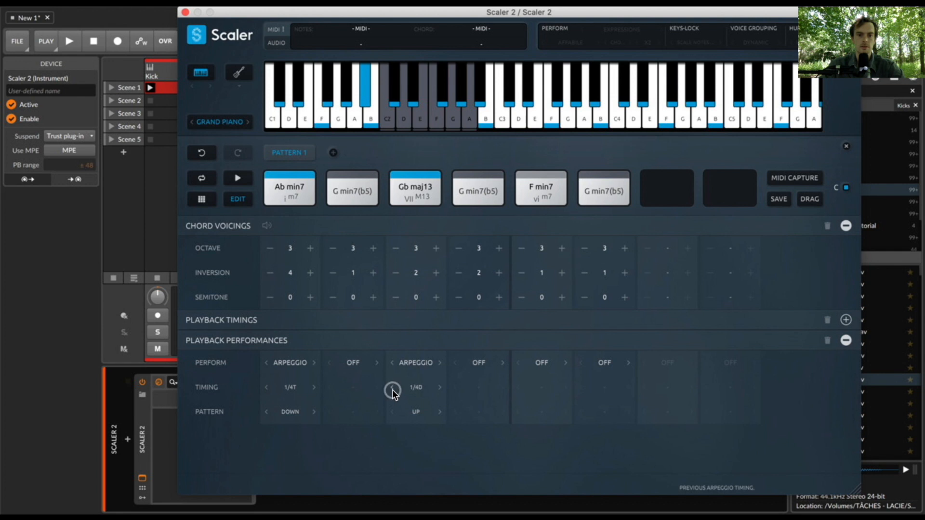
- Set the arpeggio pattern of both Ab min7 and Gb maj13 to Doubled Down and play the result
{"action": "left_click", "coordinate": [313, 412]}
{"action": "left_click", "coordinate": [294, 413]}
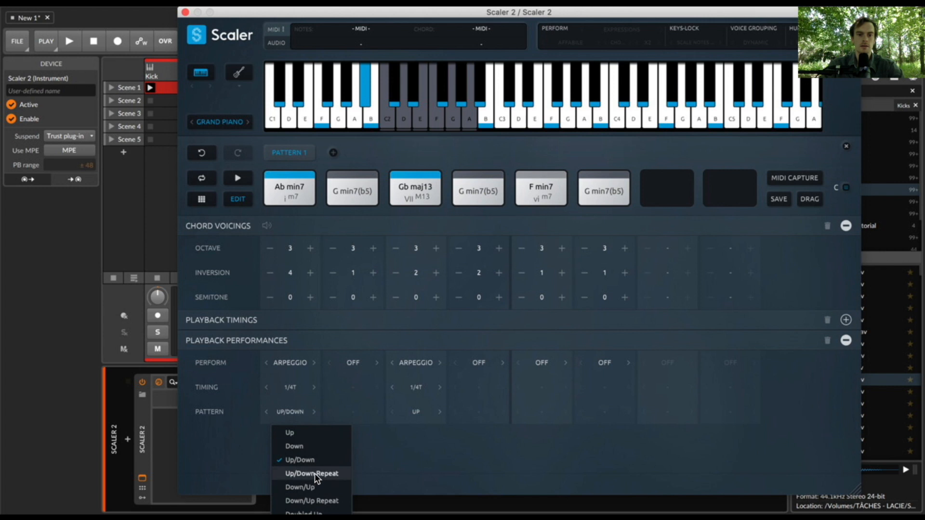
{"action": "left_click", "coordinate": [319, 516]}
{"action": "left_click", "coordinate": [298, 412]}
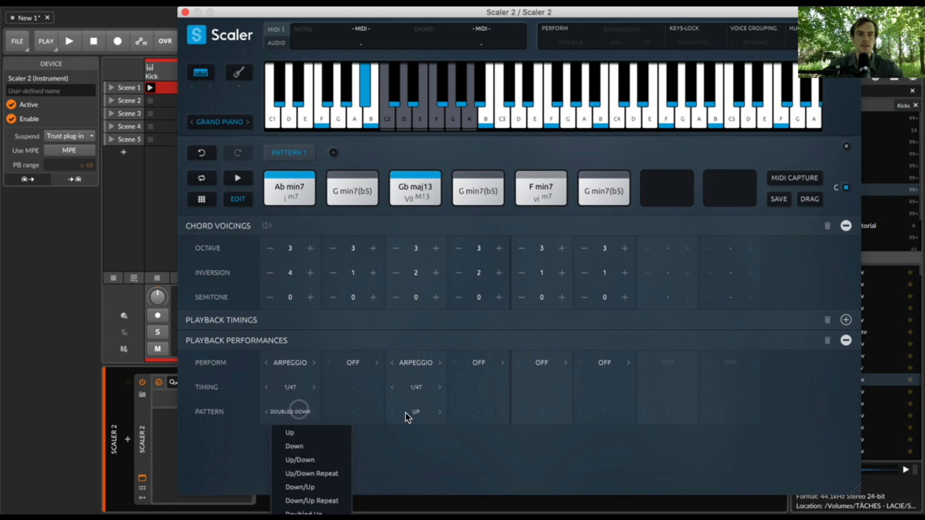
{"action": "left_click", "coordinate": [407, 412]}
{"action": "left_click", "coordinate": [422, 511]}
{"action": "key", "text": "space"}
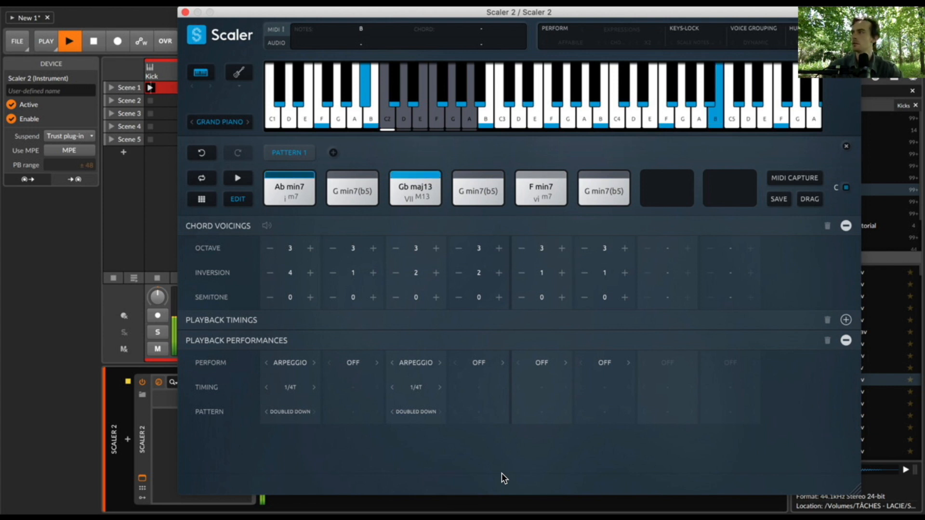
- Lower the Ab min7 and Gb maj13 chords to octave 1 and play them
{"action": "left_click", "coordinate": [269, 249]}
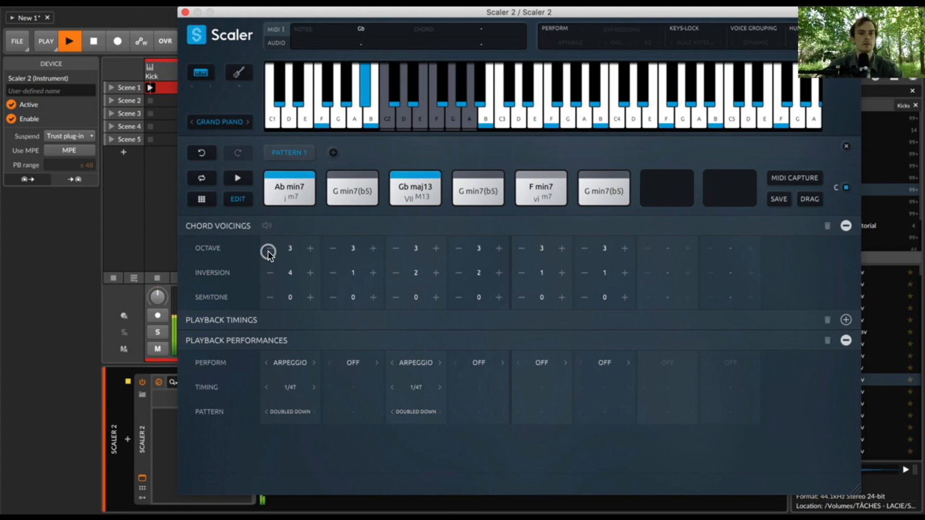
{"action": "left_click", "coordinate": [279, 248]}
{"action": "key", "text": "space"}
{"action": "left_click", "coordinate": [393, 249]}
{"action": "left_click", "coordinate": [394, 249]}
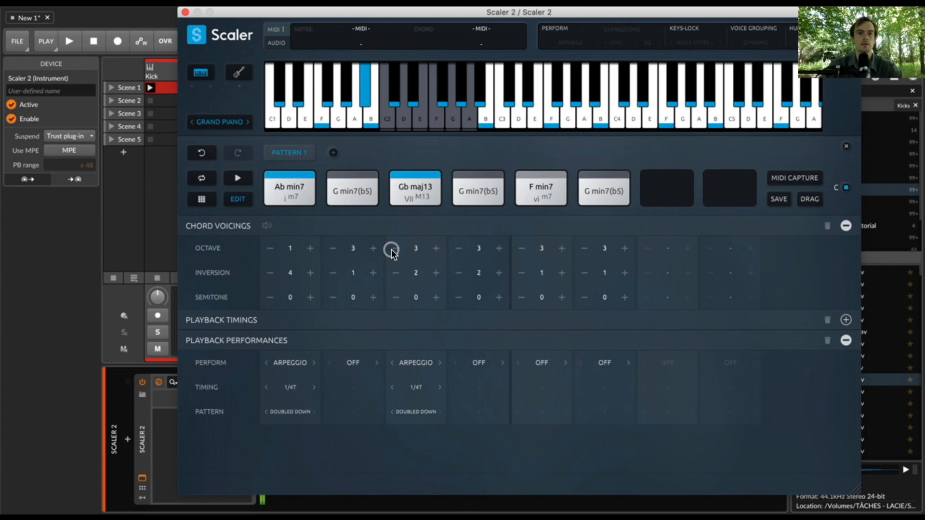
{"action": "key", "text": "space"}
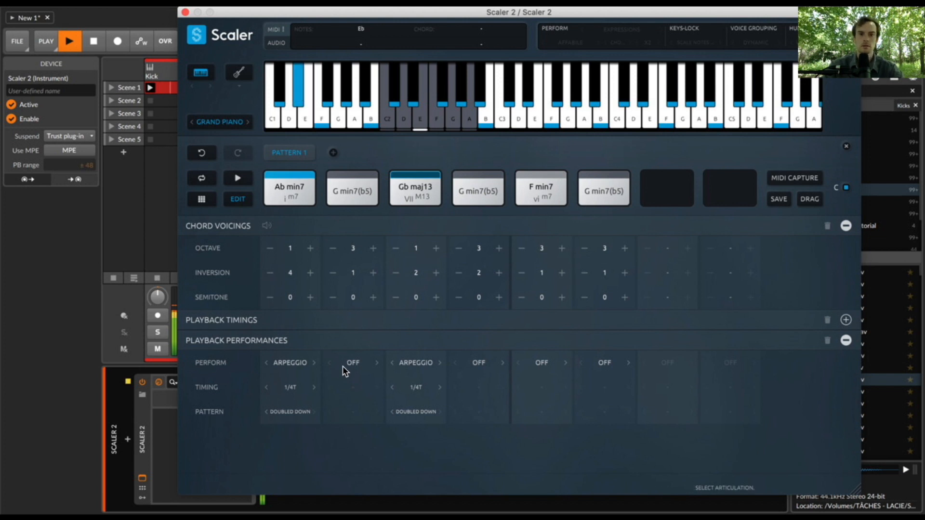
- Stop playback, copy the Gb maj13 chord from the third slot onto the second, and set the copy's arpeggio timing to 1/8T
{"action": "key", "text": "space"}
{"action": "left_click_drag", "start_coordinate": [420, 195], "coordinate": [348, 192]}
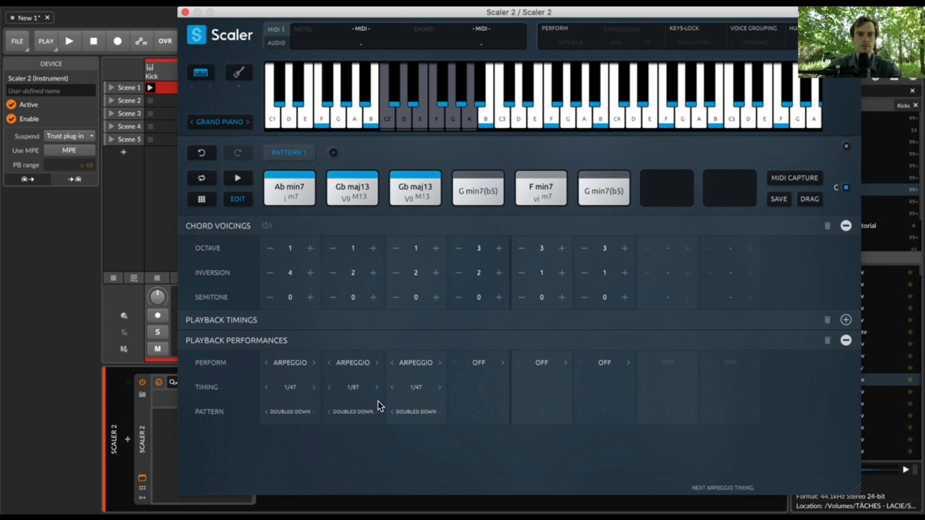
- Set the arpeggio pattern of the first three chords, Ab min7 and both Gb maj13, to Up
{"action": "left_click", "coordinate": [425, 411]}
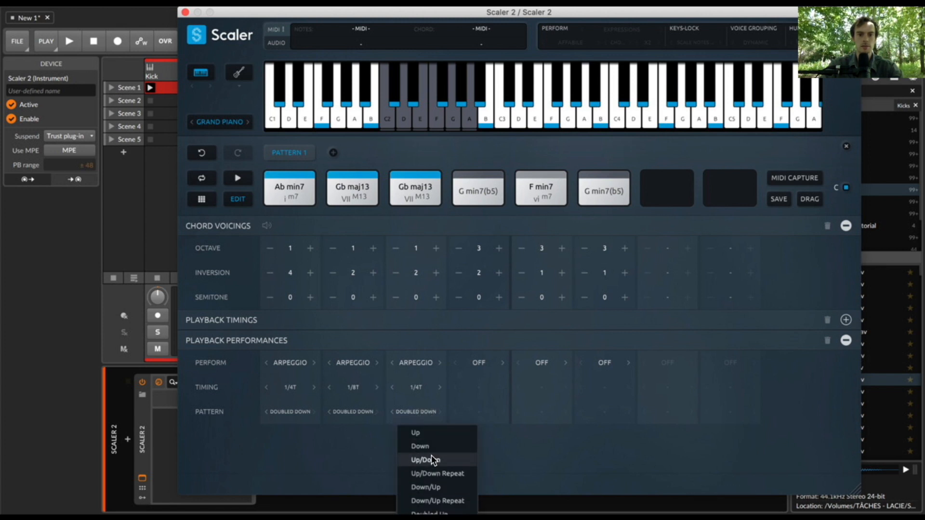
{"action": "left_click", "coordinate": [418, 433]}
{"action": "left_click", "coordinate": [356, 412]}
{"action": "left_click", "coordinate": [368, 432]}
{"action": "left_click", "coordinate": [302, 411]}
{"action": "left_click", "coordinate": [304, 432]}
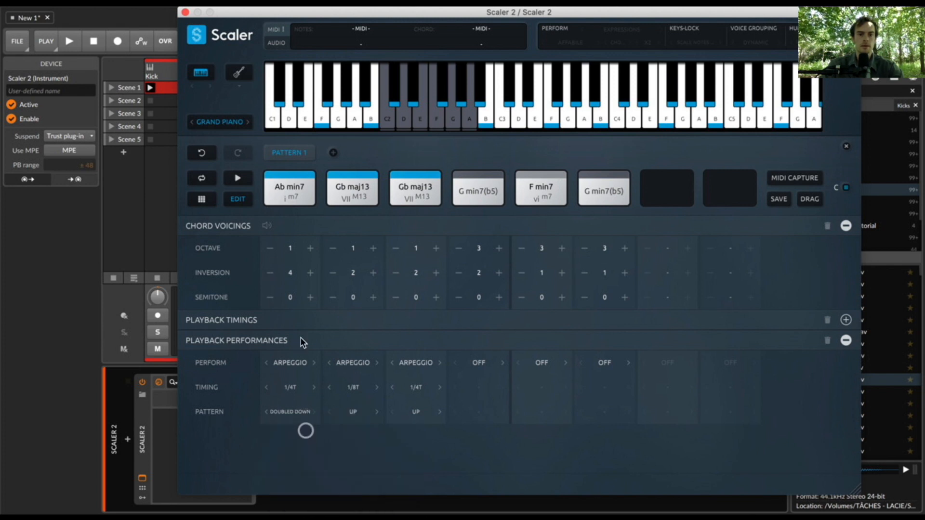
- In the Scaler 2 track's Scene 3 clip, shorten the E2 note, add a D2 note before bar 2, and make all notes legato
{"action": "left_click", "coordinate": [185, 13]}
{"action": "double_click", "coordinate": [235, 110]}
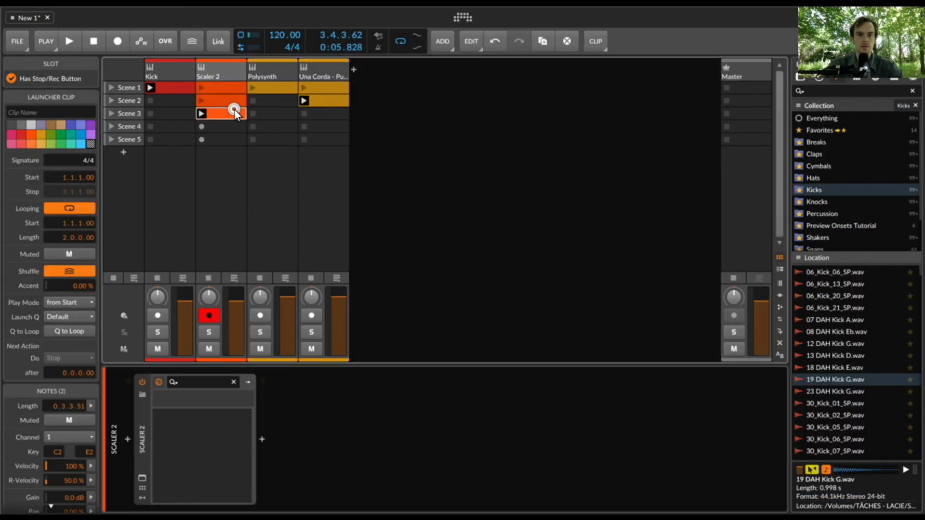
{"action": "left_click_drag", "start_coordinate": [238, 236], "coordinate": [232, 237]}
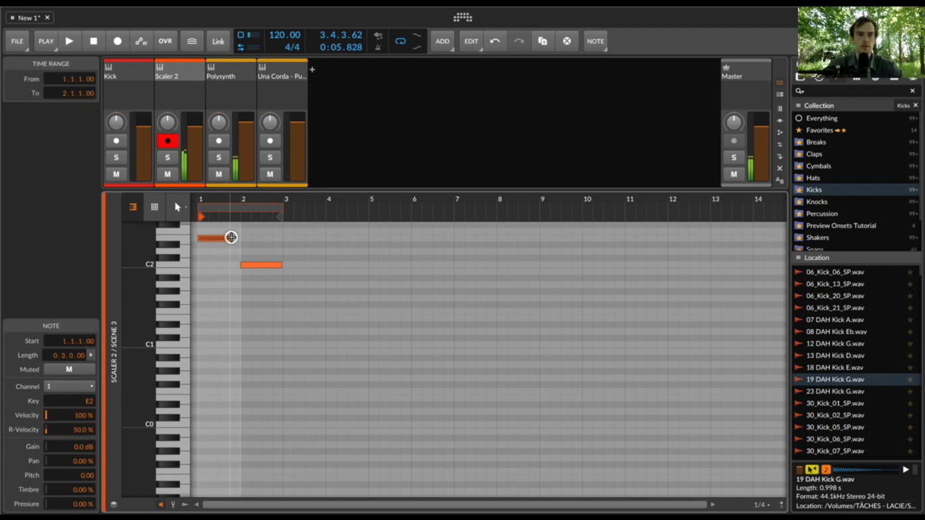
{"action": "double_click", "coordinate": [236, 250]}
{"action": "key", "text": "super+a"}
{"action": "key", "text": "super+shift+l"}
- Play the edited clip and raise the Polysynth track's volume in the mixer
{"action": "key", "text": "space"}
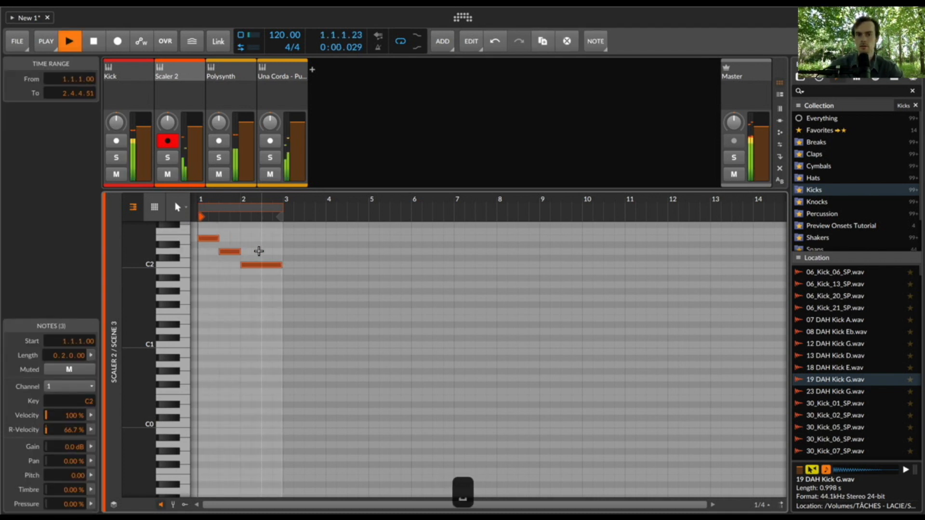
{"action": "key", "text": "e"}
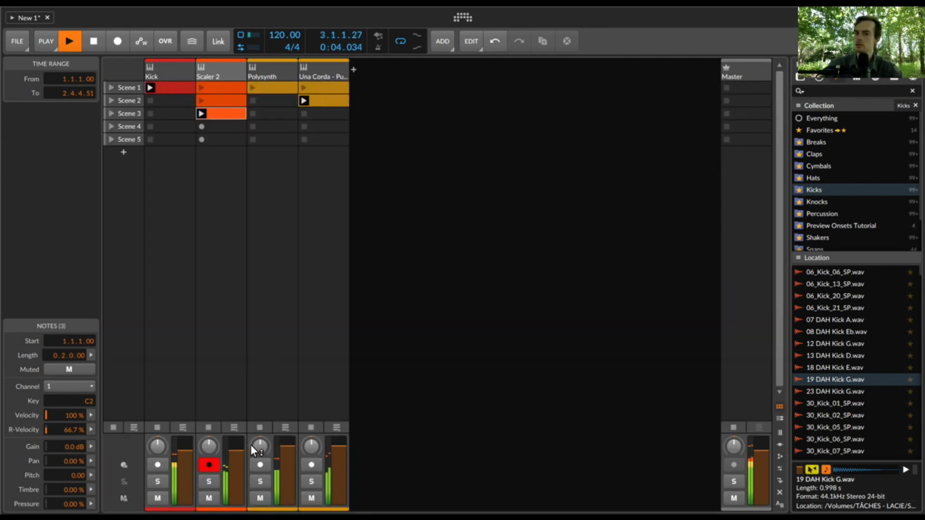
{"action": "left_click_drag", "start_coordinate": [288, 444], "coordinate": [288, 437]}
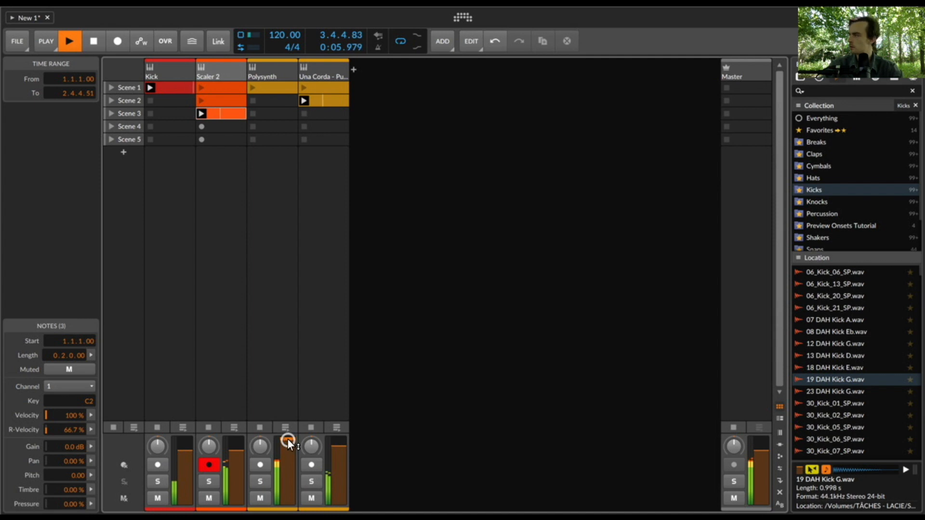
- Add an F2 note halfway through bar 2 of the Scaler 2 Scene 3 clip and make all notes legato
{"action": "double_click", "coordinate": [230, 110]}
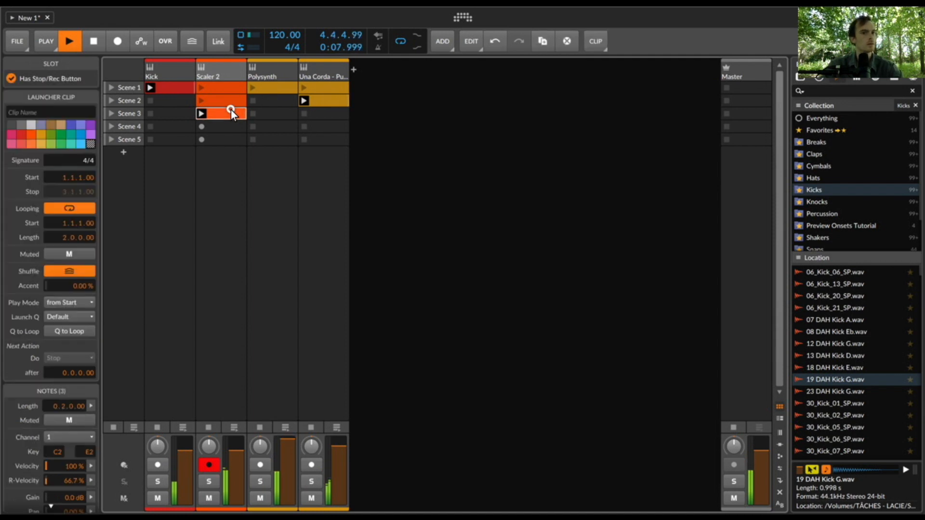
{"action": "left_click", "coordinate": [279, 251]}
{"action": "double_click", "coordinate": [274, 252]}
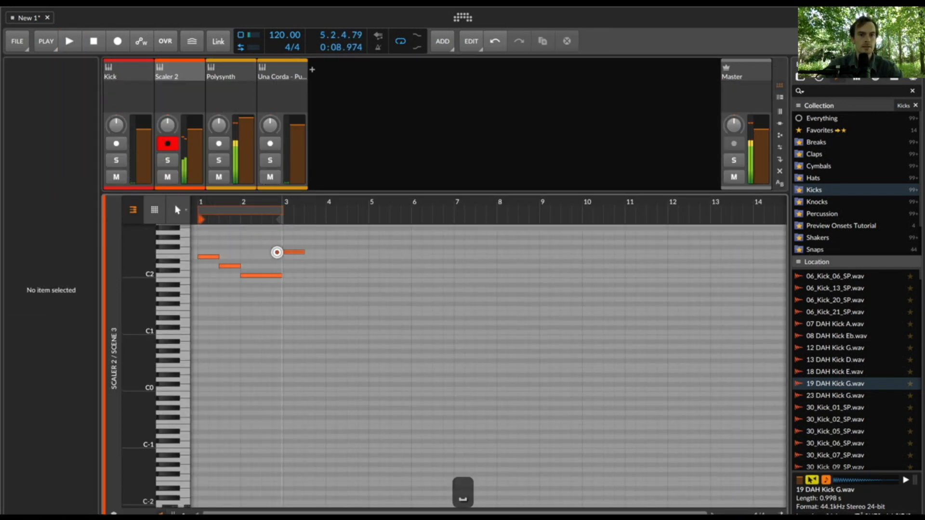
{"action": "key", "text": "Left"}
{"action": "key", "text": "super+a"}
{"action": "key", "text": "super+shift+l"}
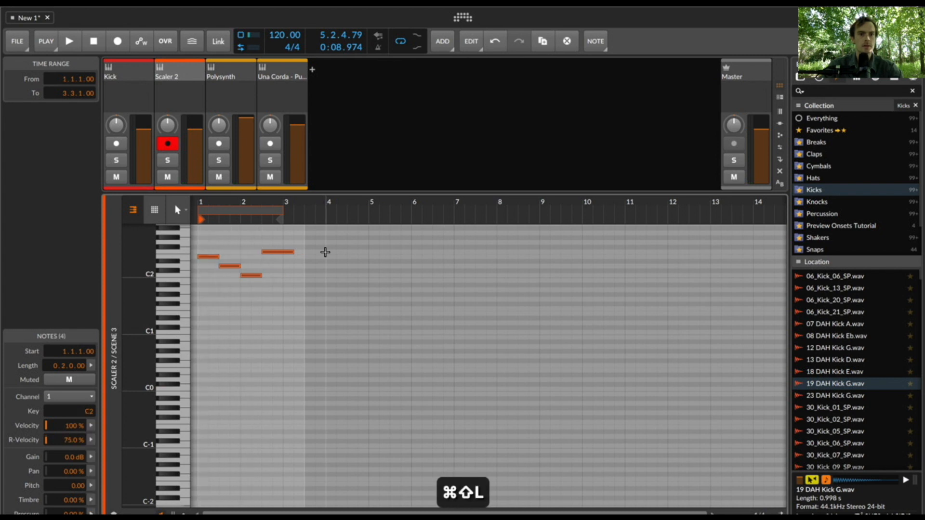
- In Scaler 2, copy the Ab min7 chord onto the fourth slot, set its arpeggio timing to 1/8T, and play the result
{"action": "double_click", "coordinate": [173, 68]}
{"action": "left_click", "coordinate": [141, 488]}
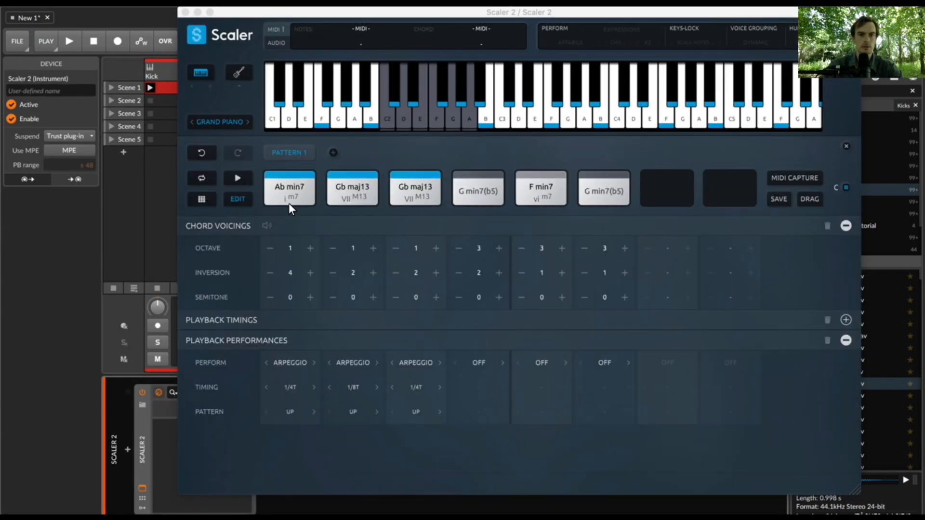
{"action": "left_click_drag", "start_coordinate": [288, 203], "coordinate": [479, 188]}
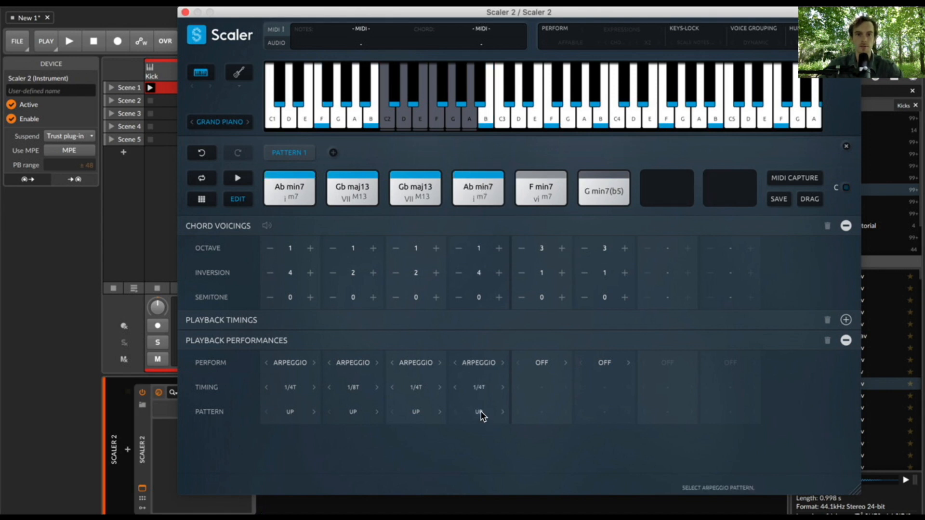
{"action": "left_click", "coordinate": [503, 388]}
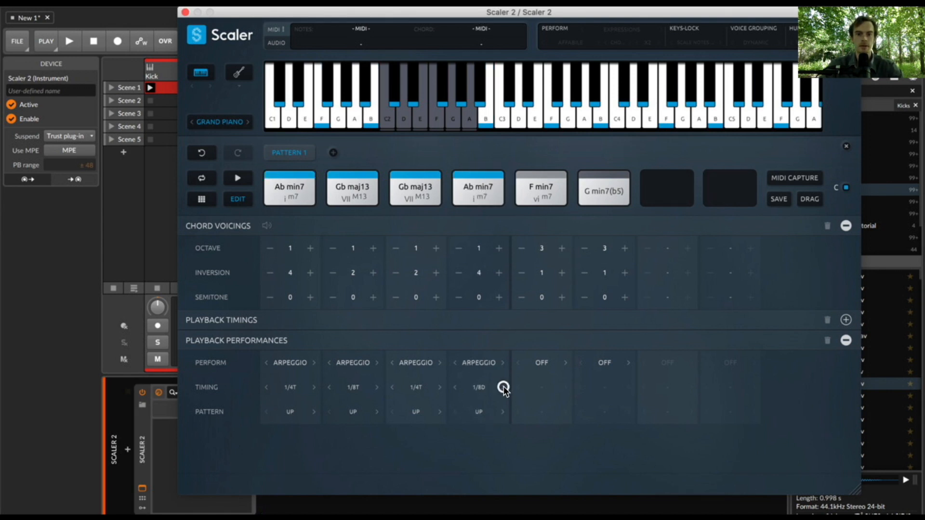
{"action": "key", "text": "space"}
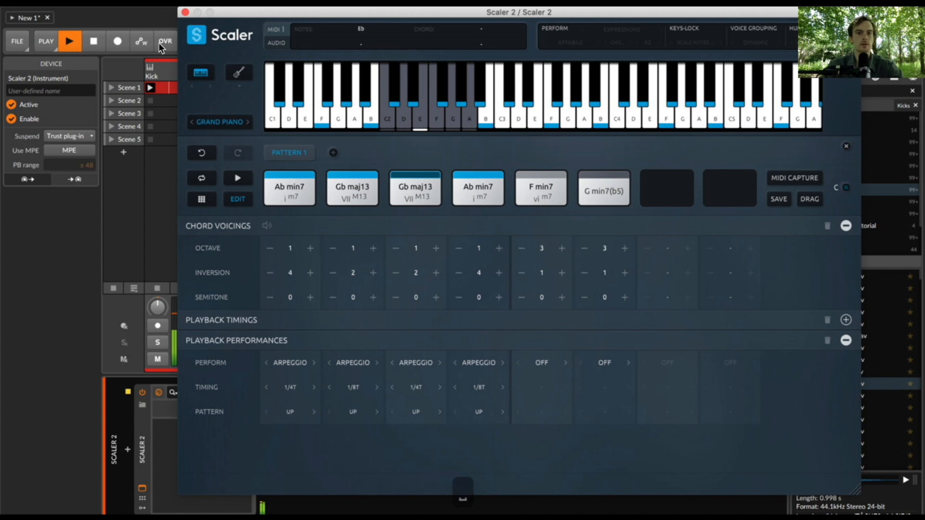
- Stop playback, arm the Polysynth track instead of Scaler 2, and start recording a clip in its Scene 3 slot
{"action": "left_click", "coordinate": [186, 13]}
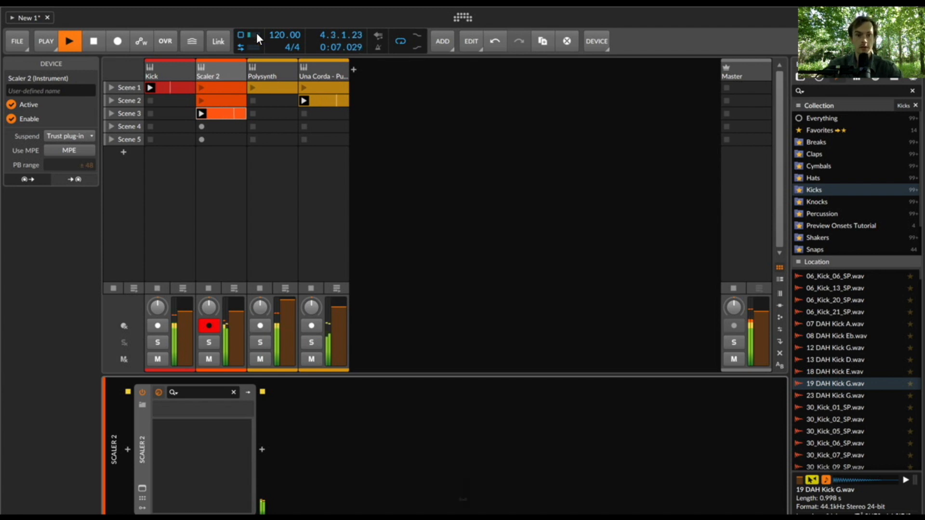
{"action": "key", "text": "space"}
{"action": "left_click", "coordinate": [260, 327]}
{"action": "left_click", "coordinate": [210, 324]}
{"action": "left_click", "coordinate": [254, 112]}
- Follow the recorded notes in the Polysynth Scene 3 clip's editor, stop the recording, and return to the clip launcher
{"action": "double_click", "coordinate": [282, 114]}
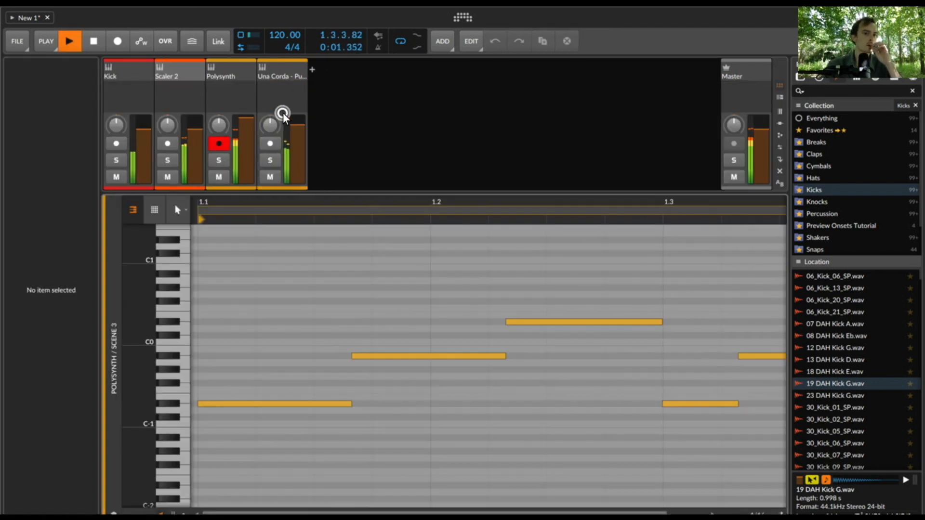
{"action": "left_click_drag", "start_coordinate": [301, 204], "coordinate": [277, 204]}
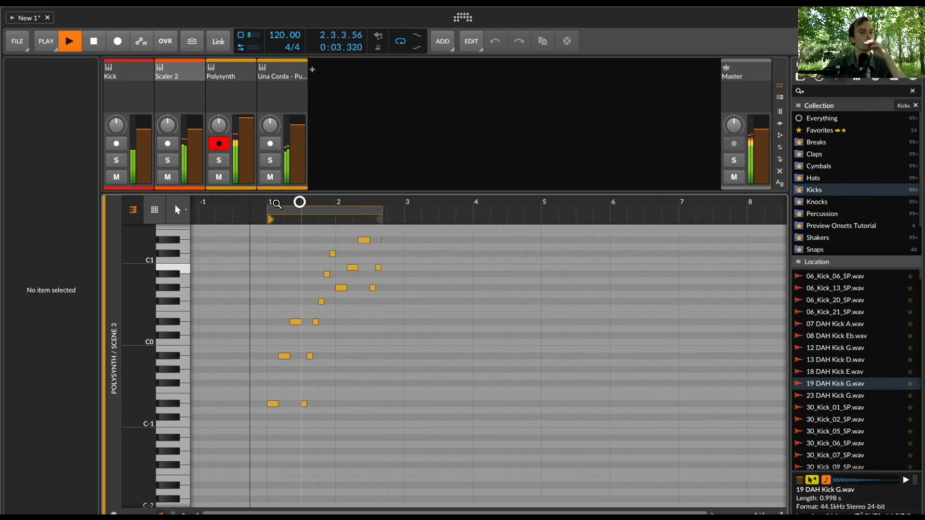
{"action": "scroll", "coordinate": [442, 283], "scroll_direction": "up", "scroll_amount": 4}
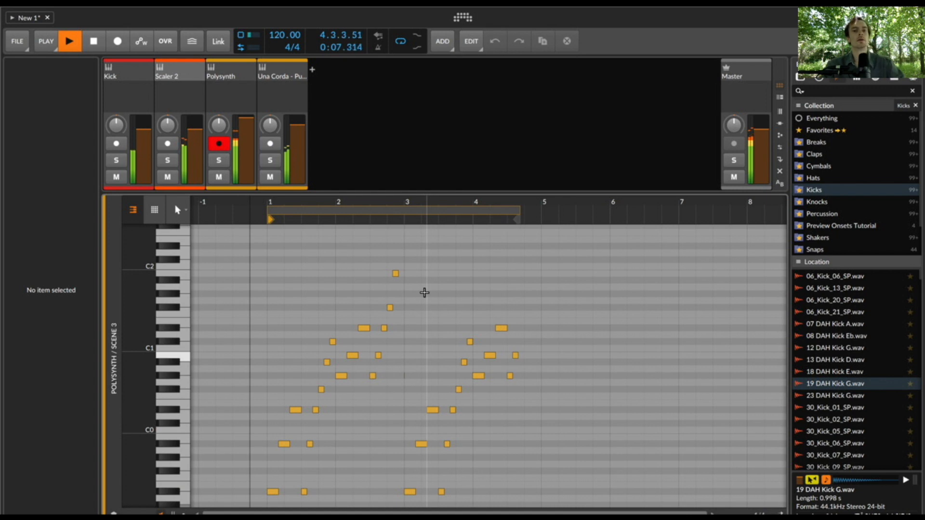
{"action": "key", "text": "space"}
{"action": "key", "text": "e"}
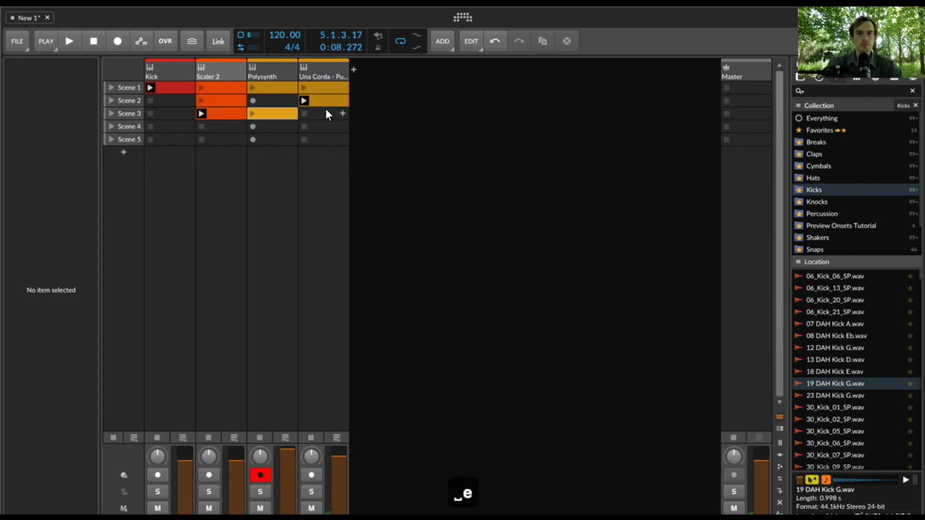